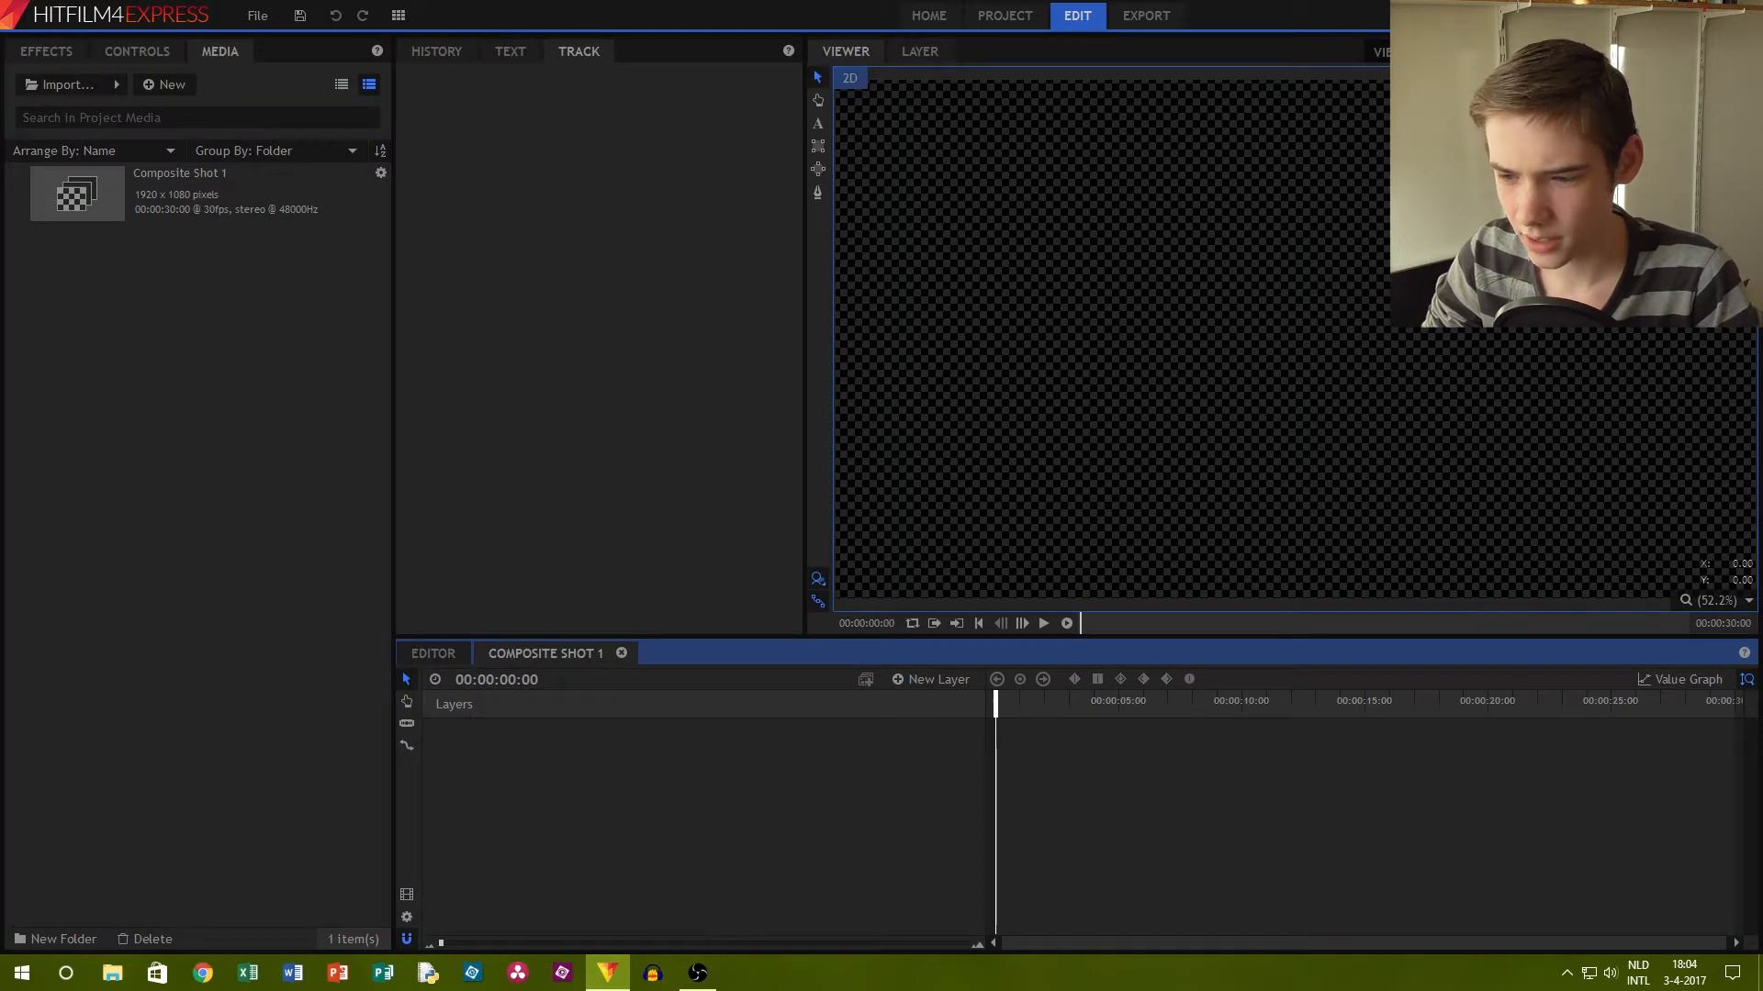
# Import S1810001.MP4 from the FE Projects > Iron Man folder and add it as a layer in Composite Shot 1
pyautogui.doubleClick(588, 40)
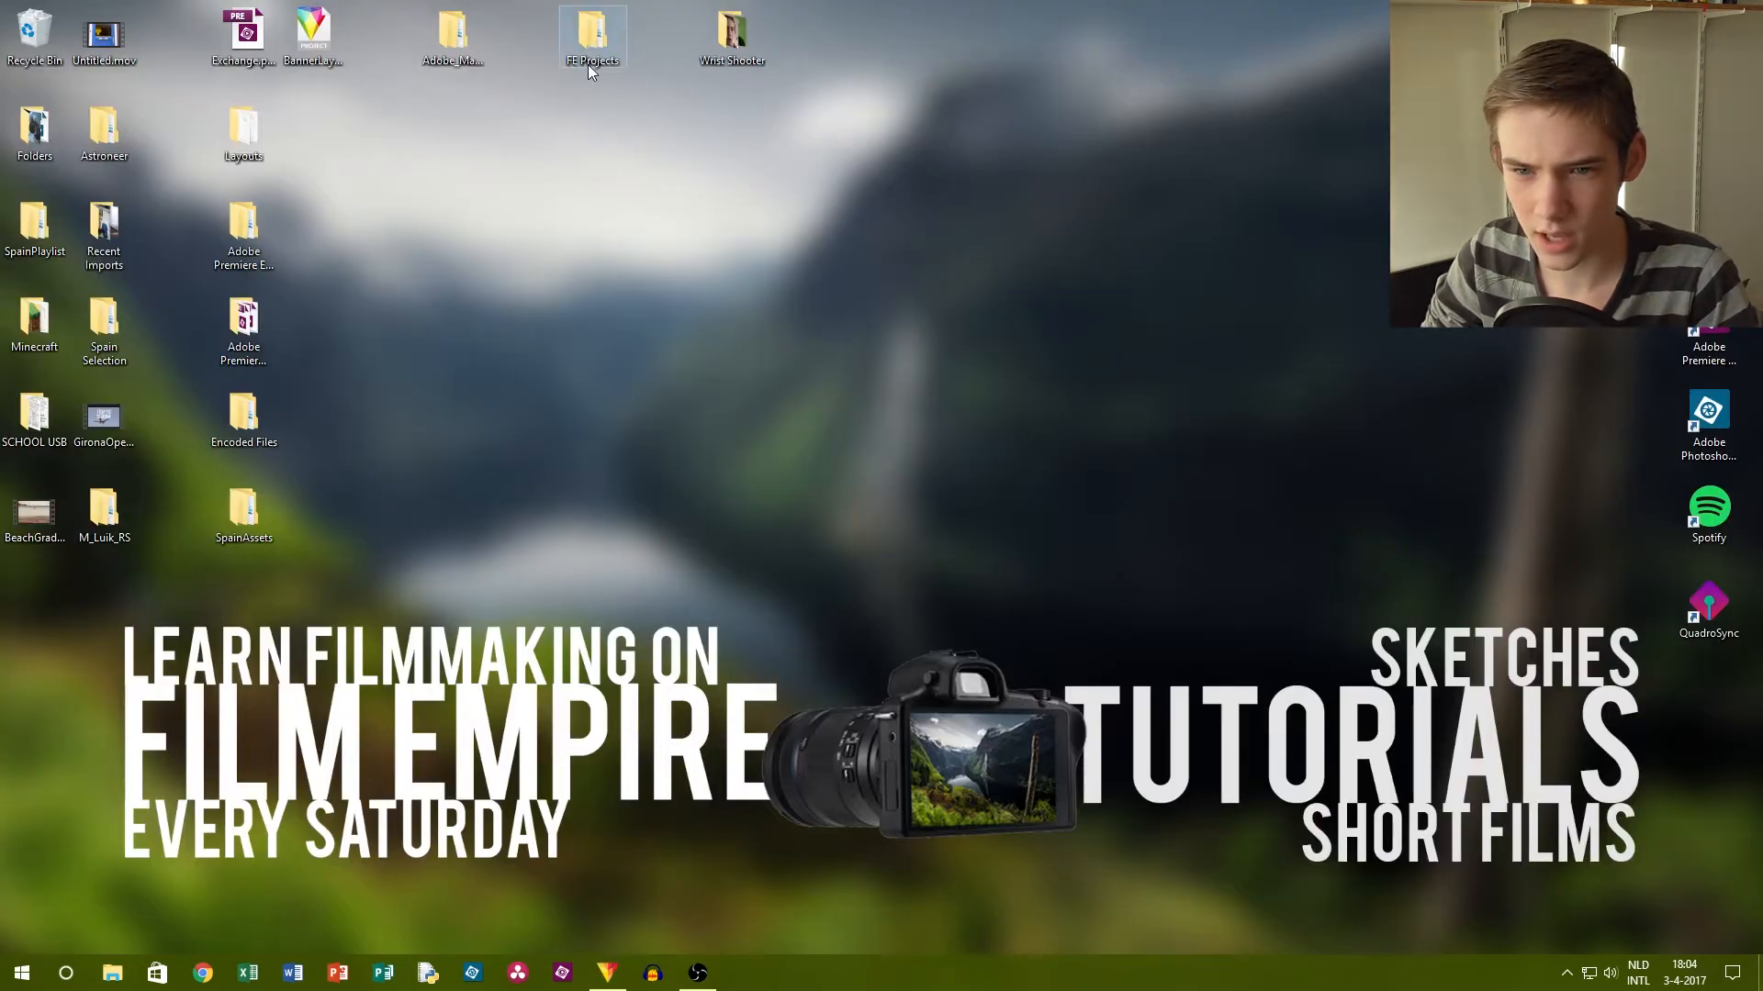
pyautogui.doubleClick(755, 347)
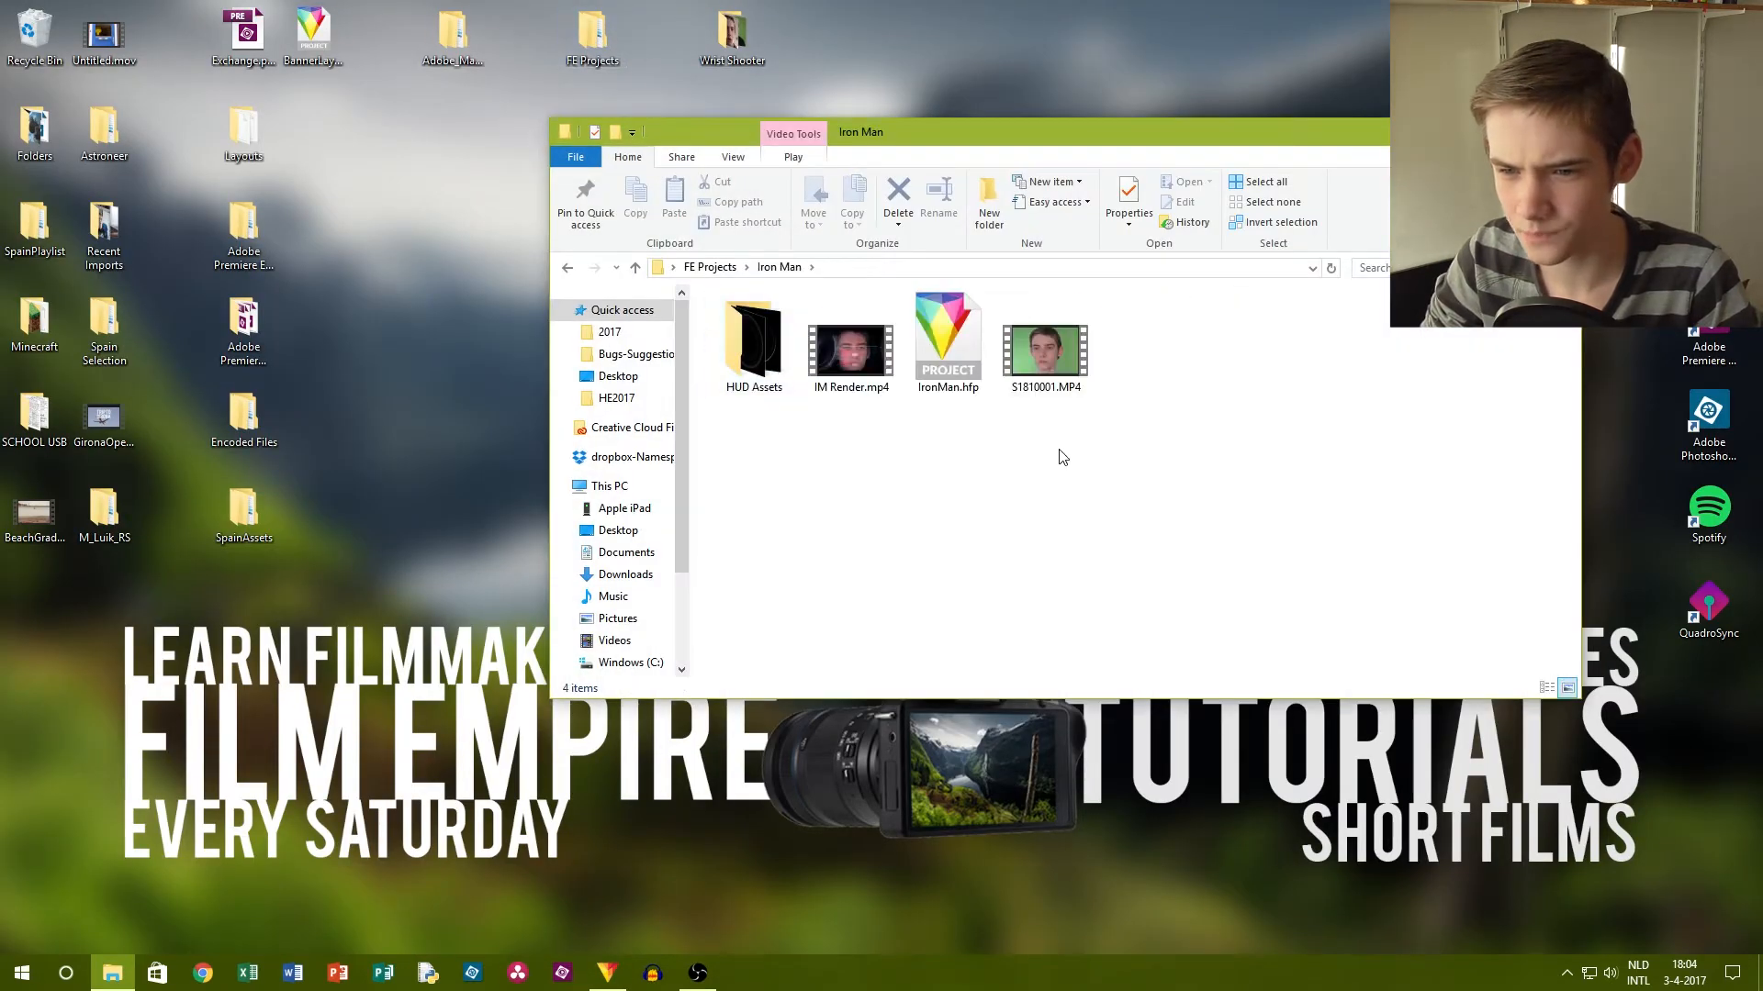
pyautogui.moveTo(1047, 376); pyautogui.dragTo(212, 393)
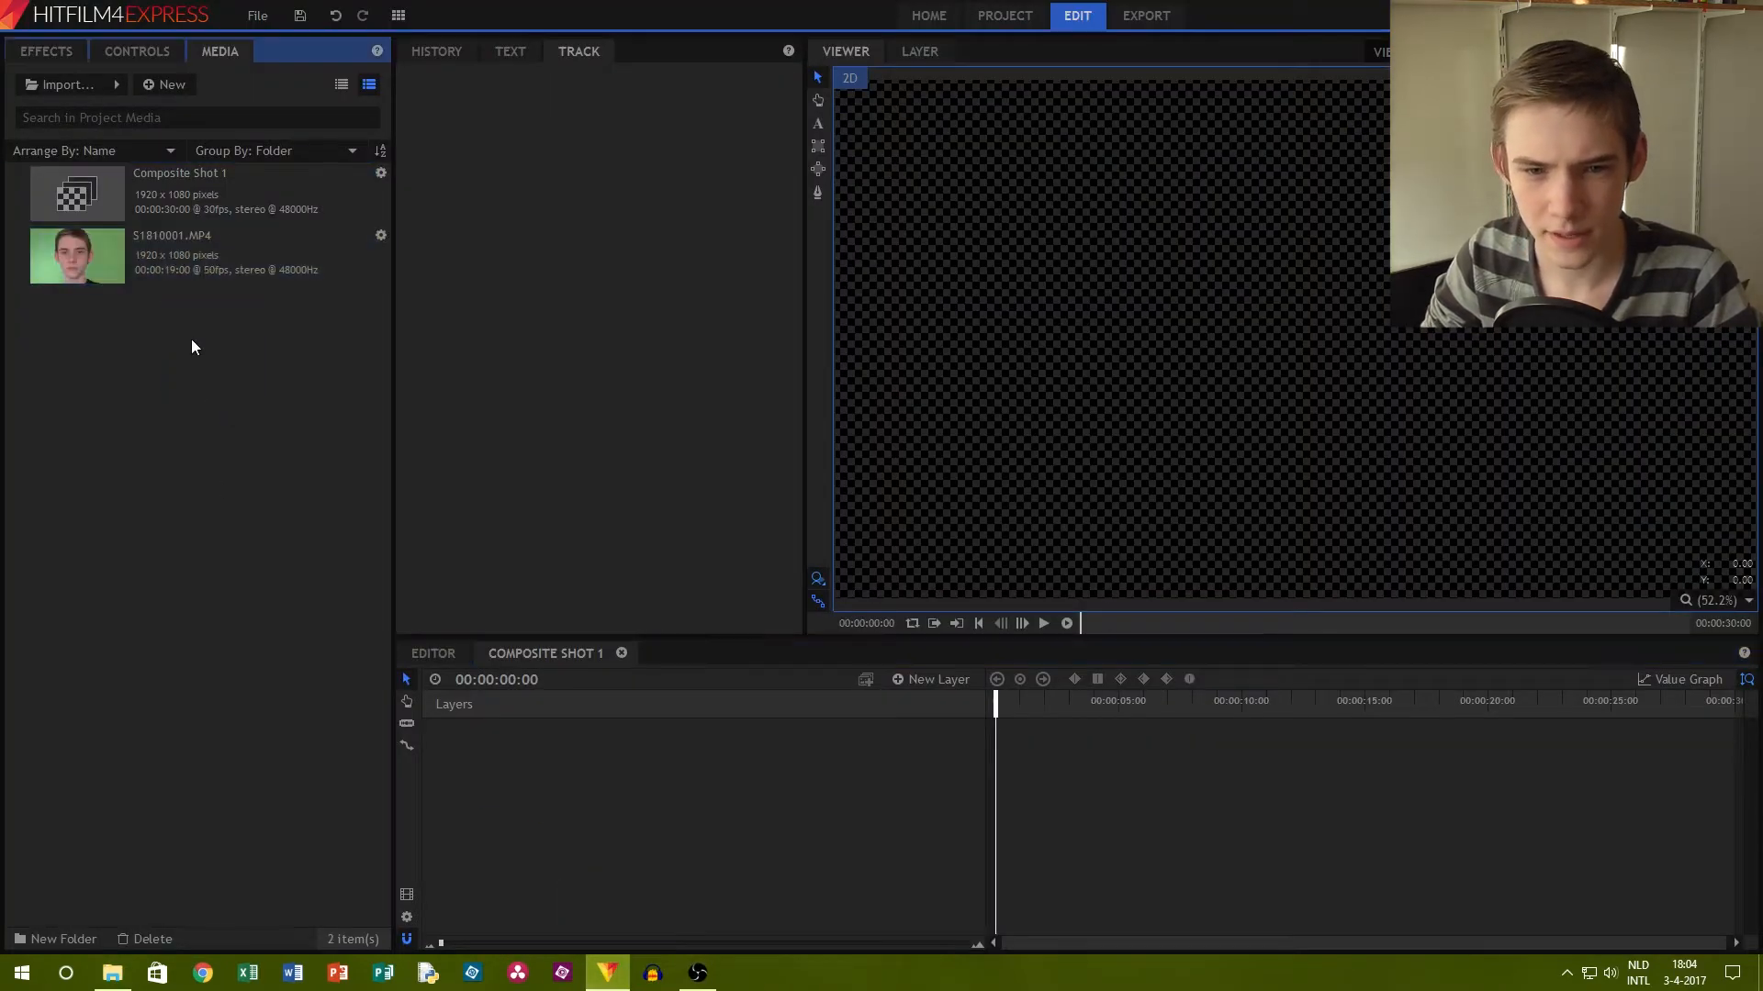
pyautogui.moveTo(135, 241); pyautogui.dragTo(542, 753)
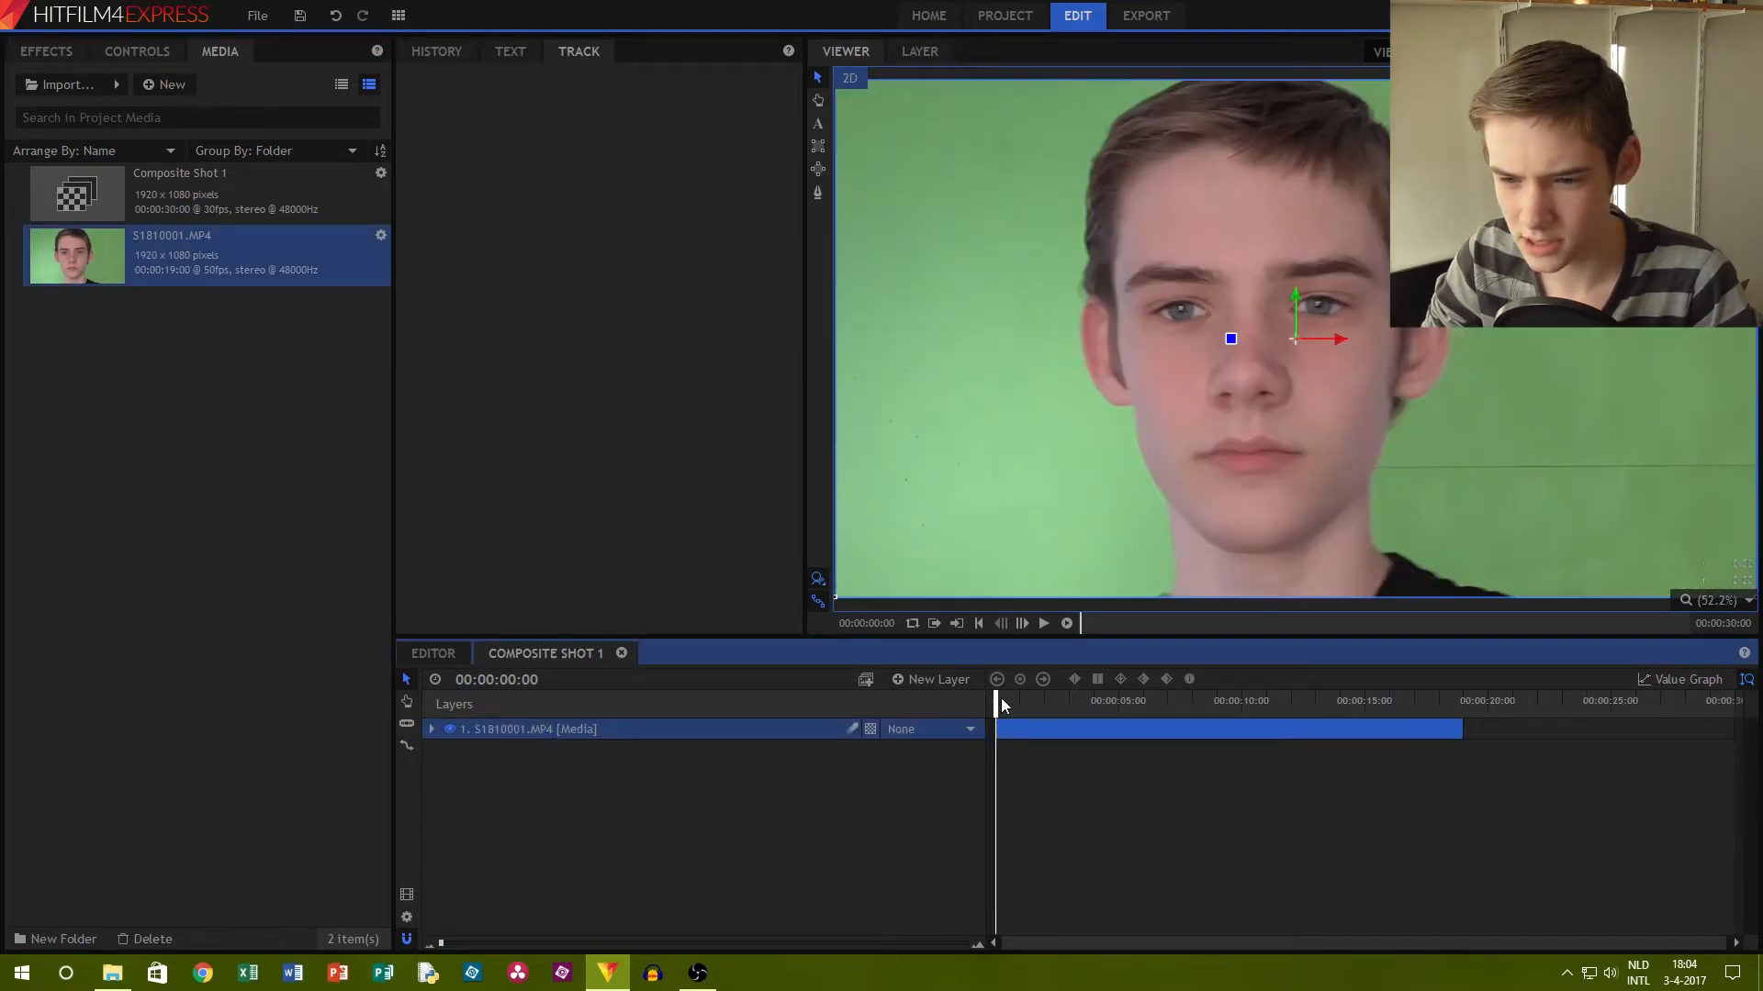
# Slice the S1810001.MP4 layer at 00:00:01:27 and again at 00:00:15:20
pyautogui.moveTo(998, 700); pyautogui.dragTo(1041, 698)
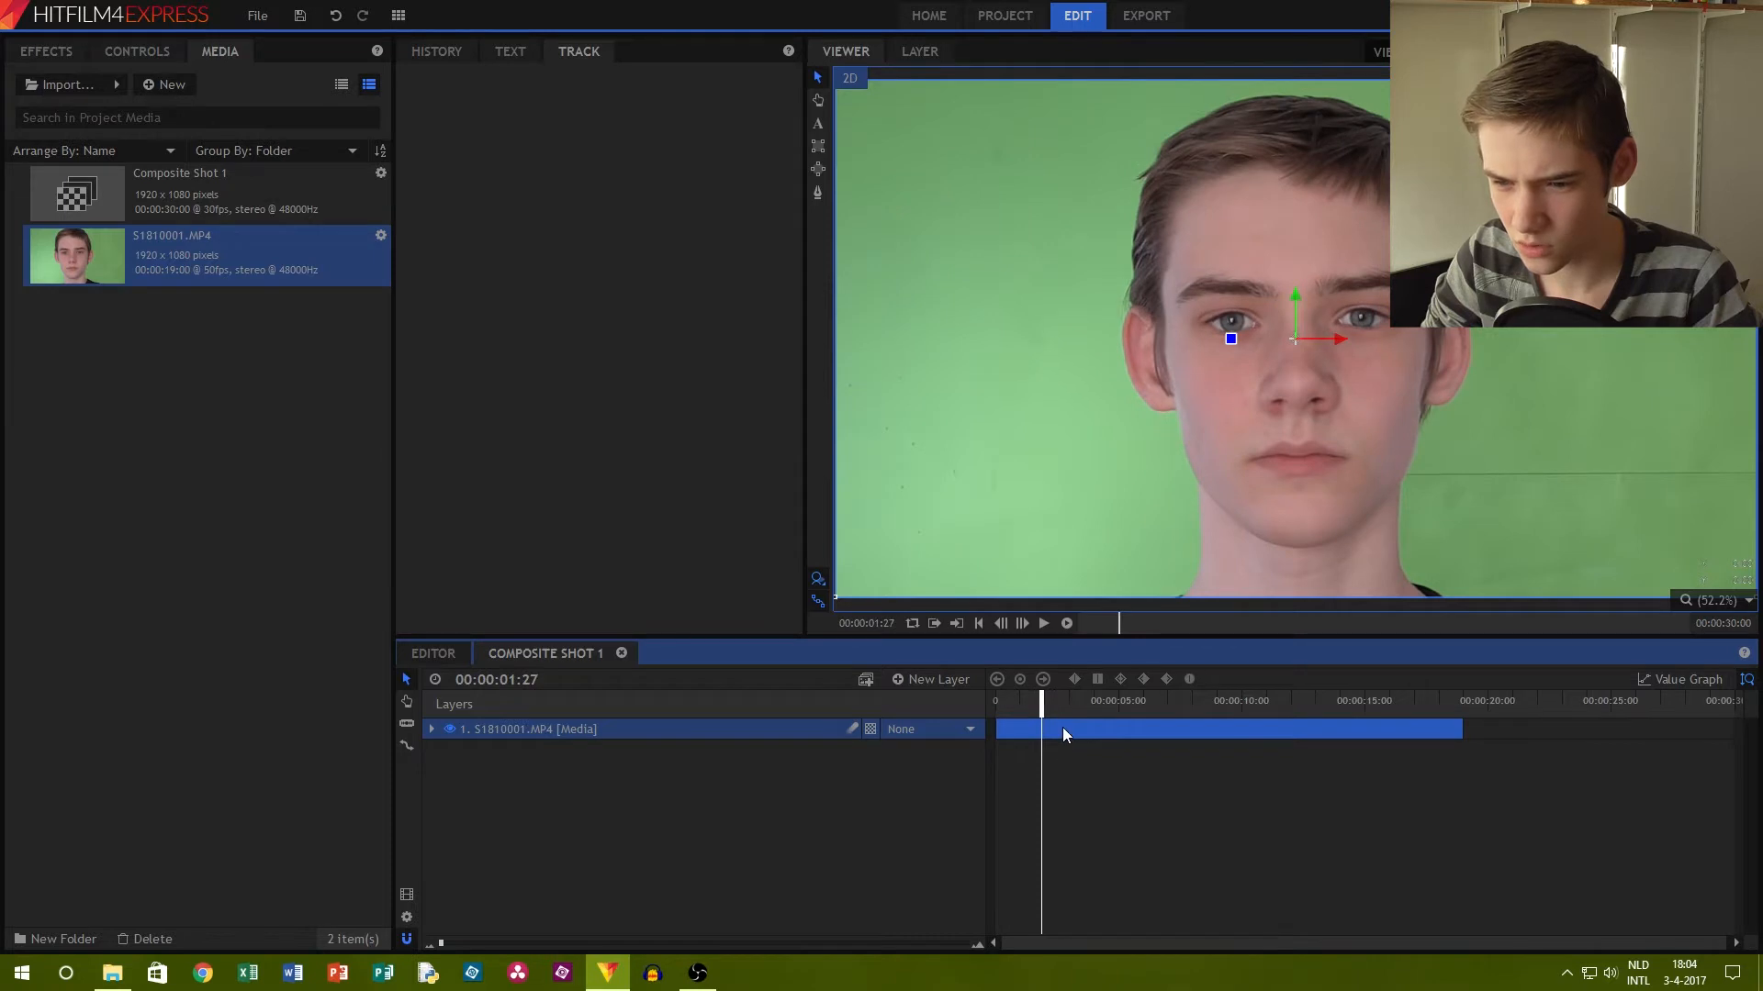
pyautogui.rightClick(1062, 727)
pyautogui.click(1116, 612)
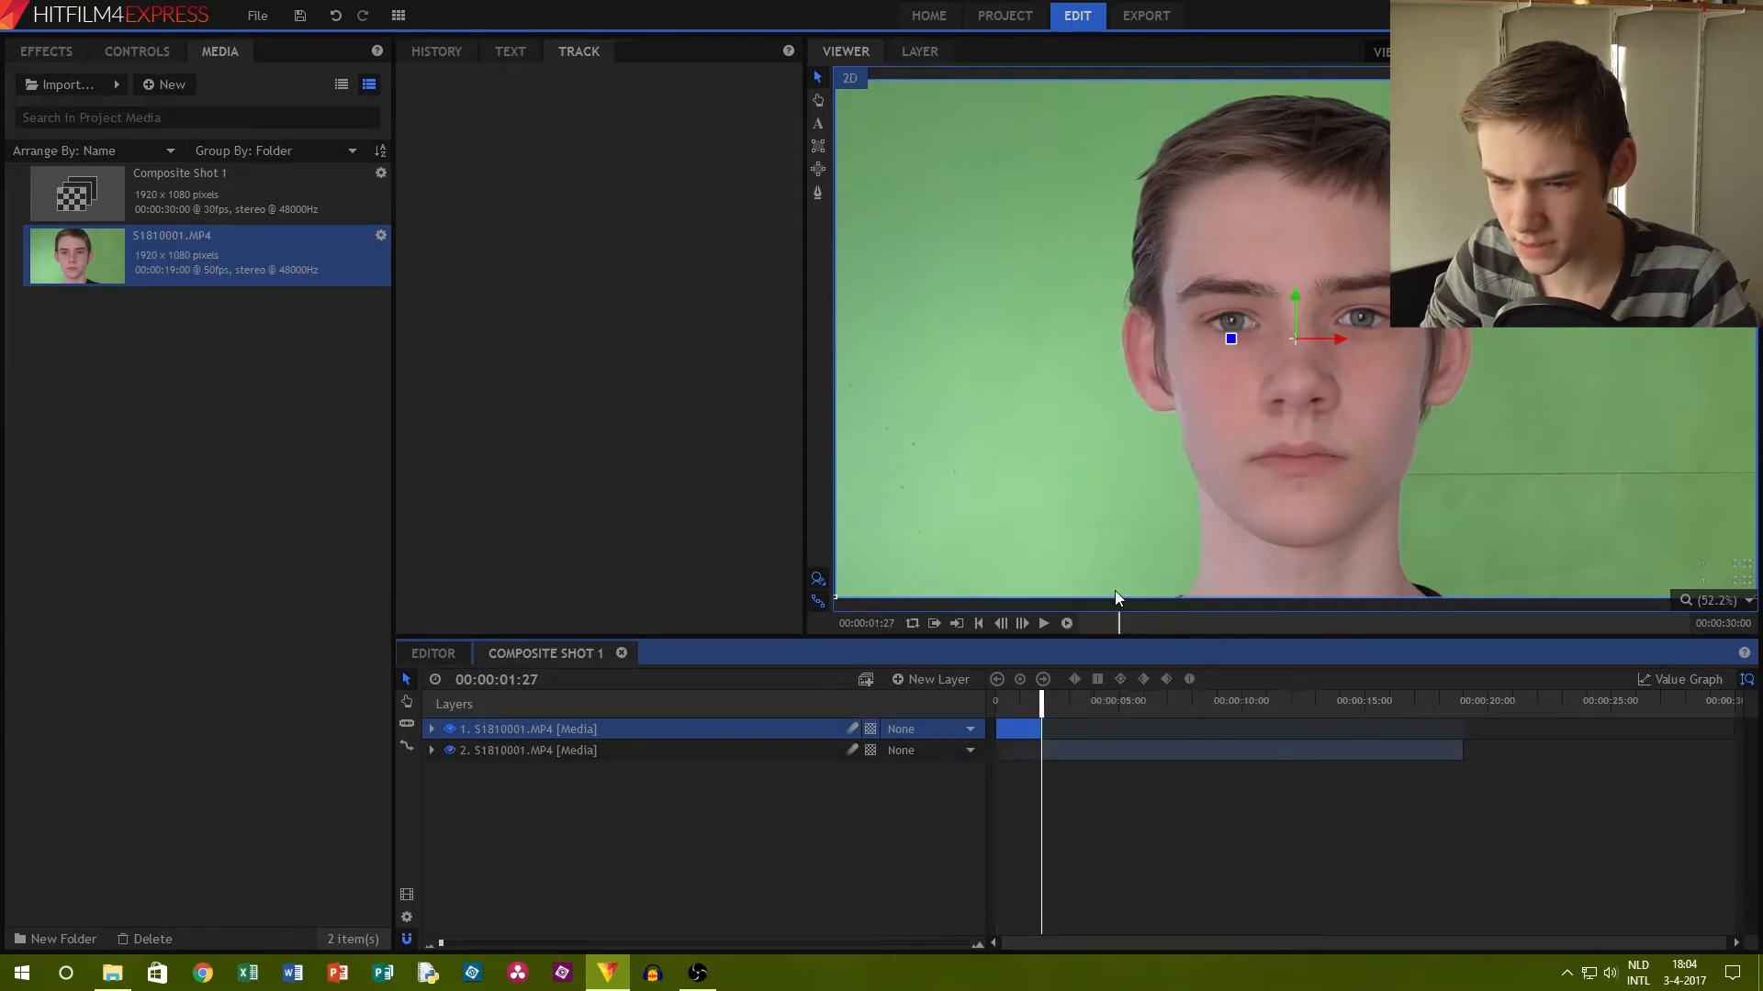
pyautogui.moveTo(1050, 707); pyautogui.dragTo(1384, 708)
pyautogui.rightClick(1396, 750)
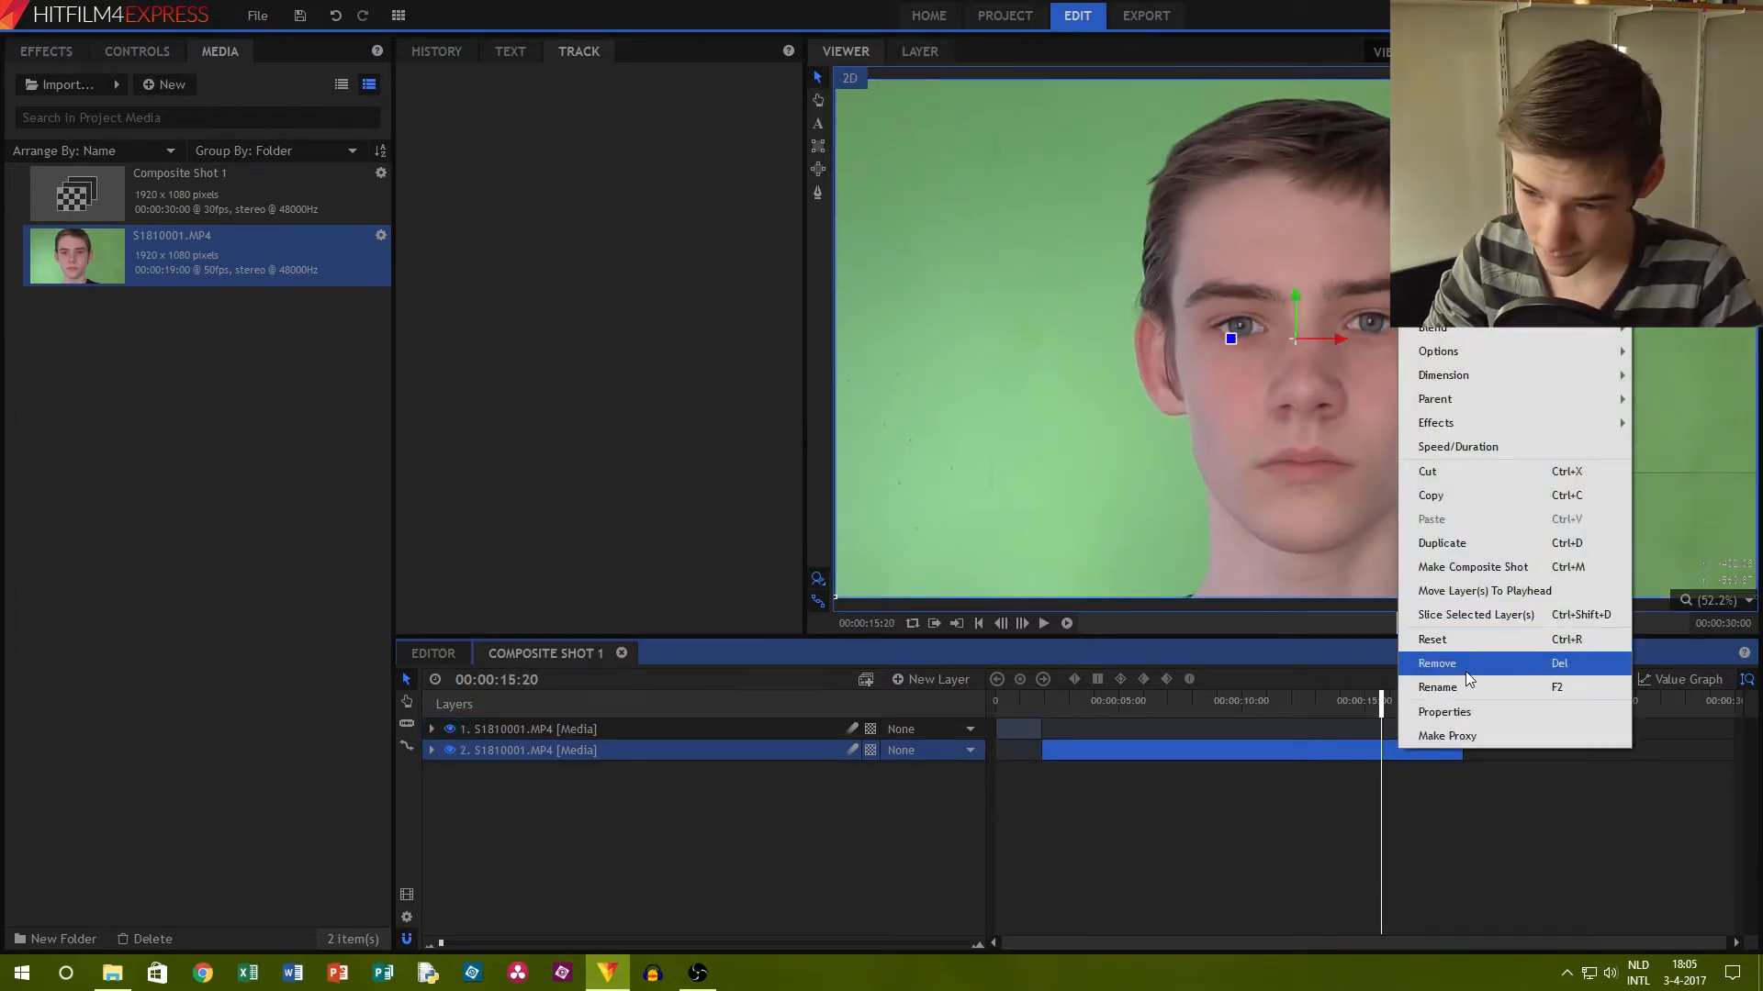
pyautogui.click(1467, 621)
# Delete the first and last pieces of the sliced clip and move the remaining middle piece to the timeline start
pyautogui.click(724, 769)
pyautogui.keyDown('ctrl'); pyautogui.click(718, 736); pyautogui.keyUp('ctrl')
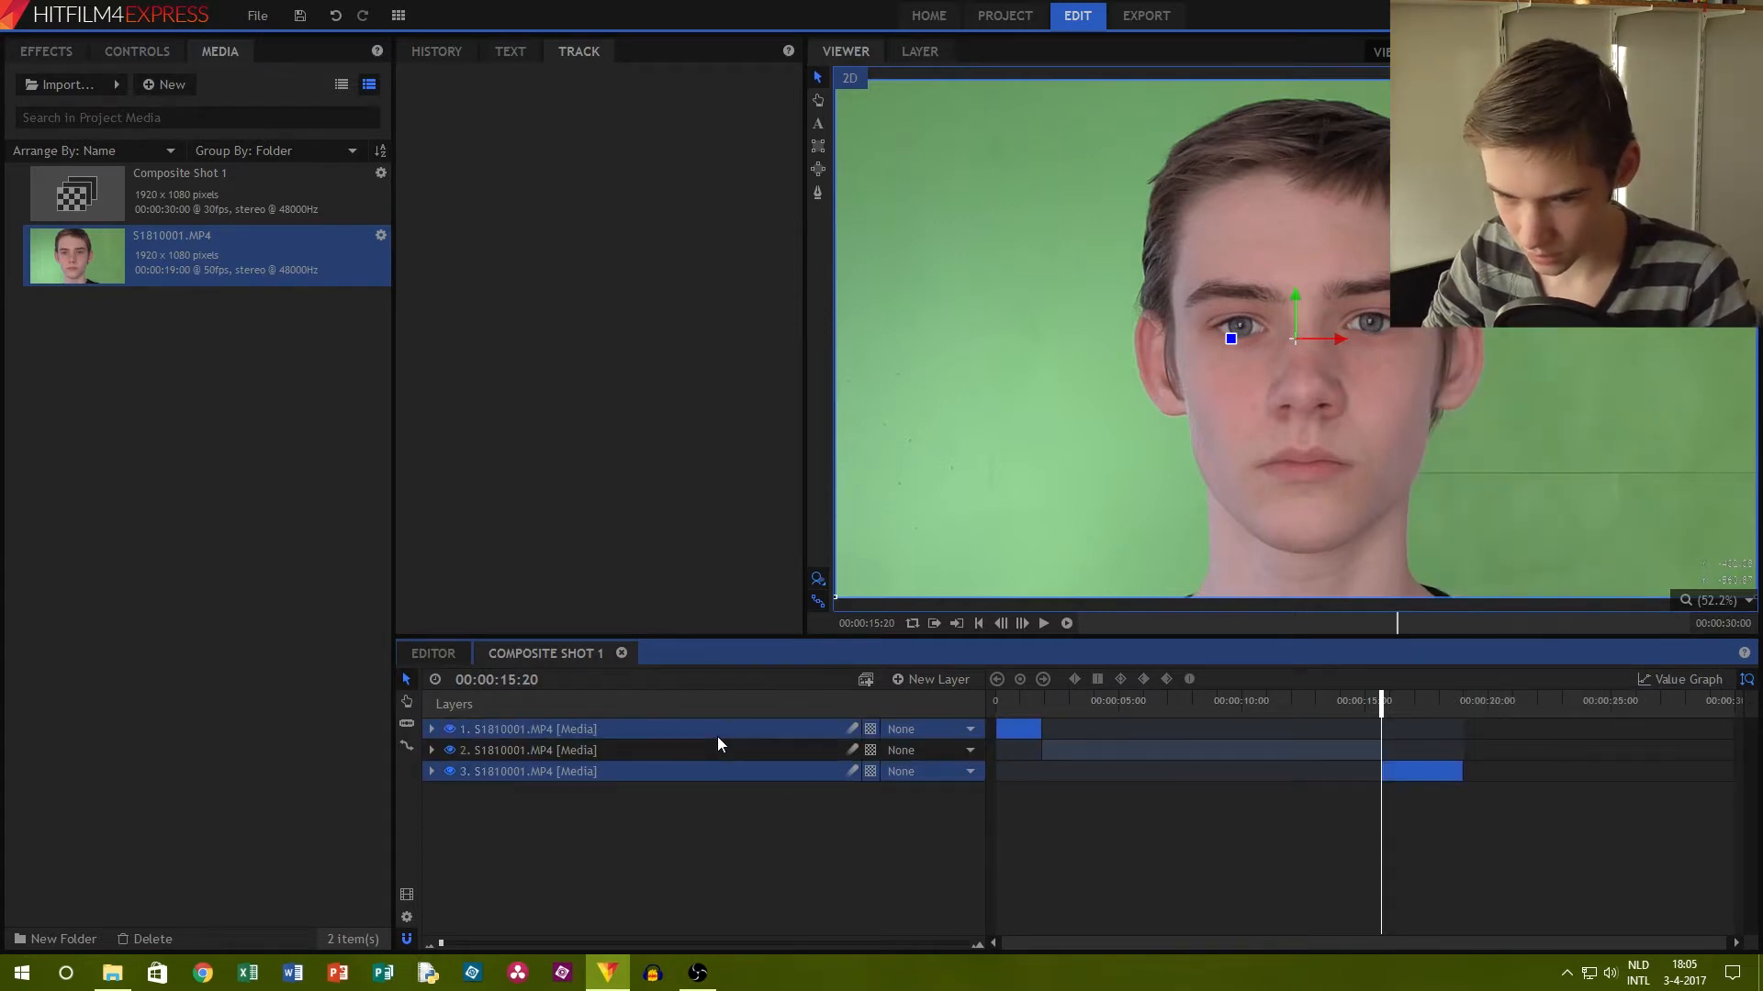
pyautogui.press('Delete')
pyautogui.moveTo(1162, 737); pyautogui.dragTo(1099, 734)
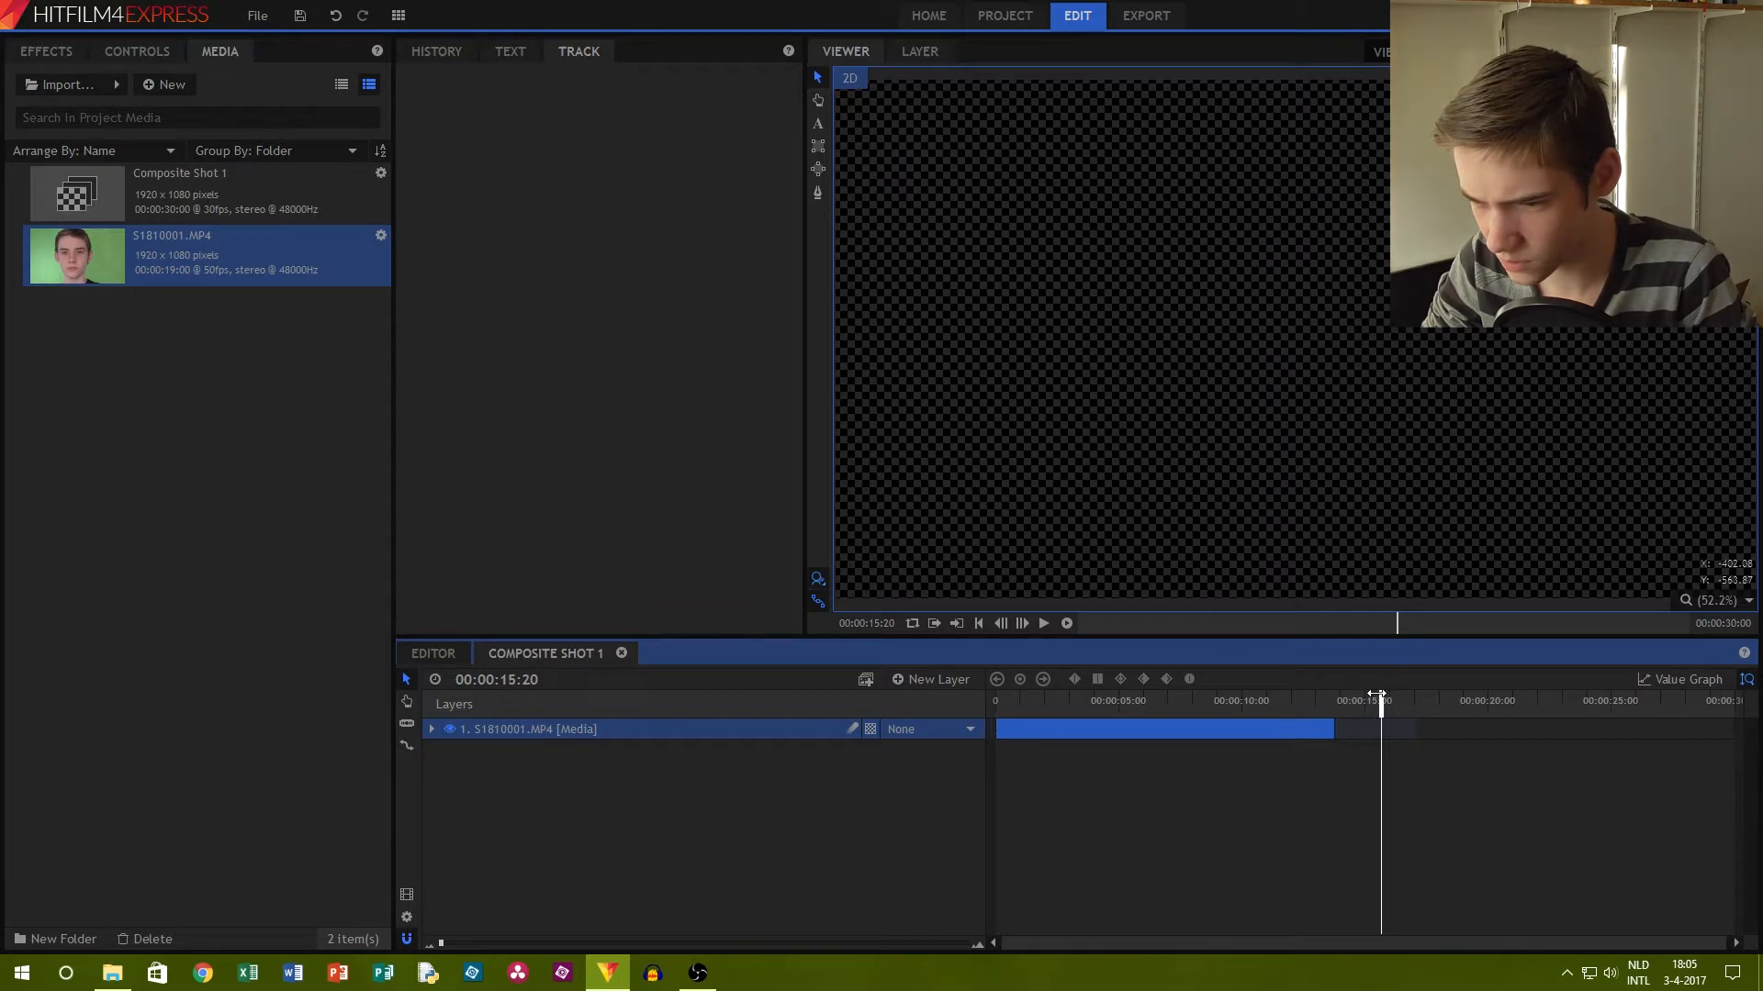
# Check where the clip ends, then set the composite shot's duration to 00:00:14:00 and rename it Head
pyautogui.moveTo(1376, 698); pyautogui.dragTo(1328, 706)
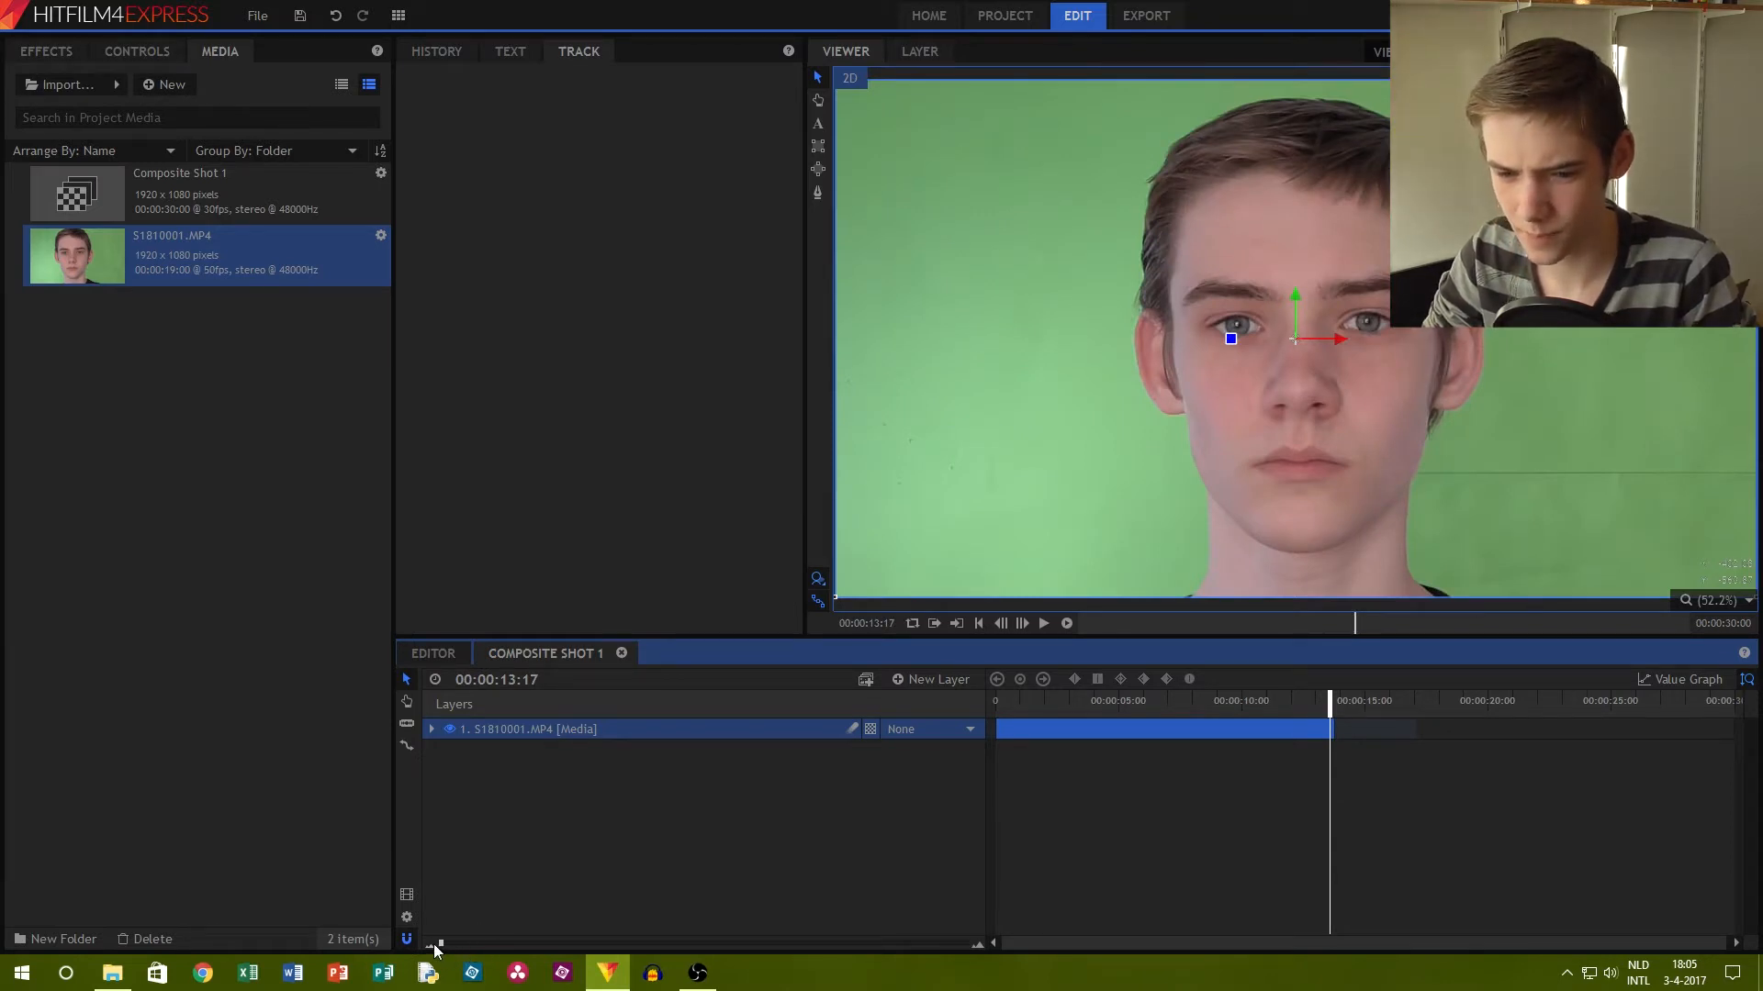
pyautogui.moveTo(441, 942)
pyautogui.mouseDown()
pyautogui.moveTo(550, 934)
pyautogui.moveTo(406, 938)
pyautogui.mouseUp()
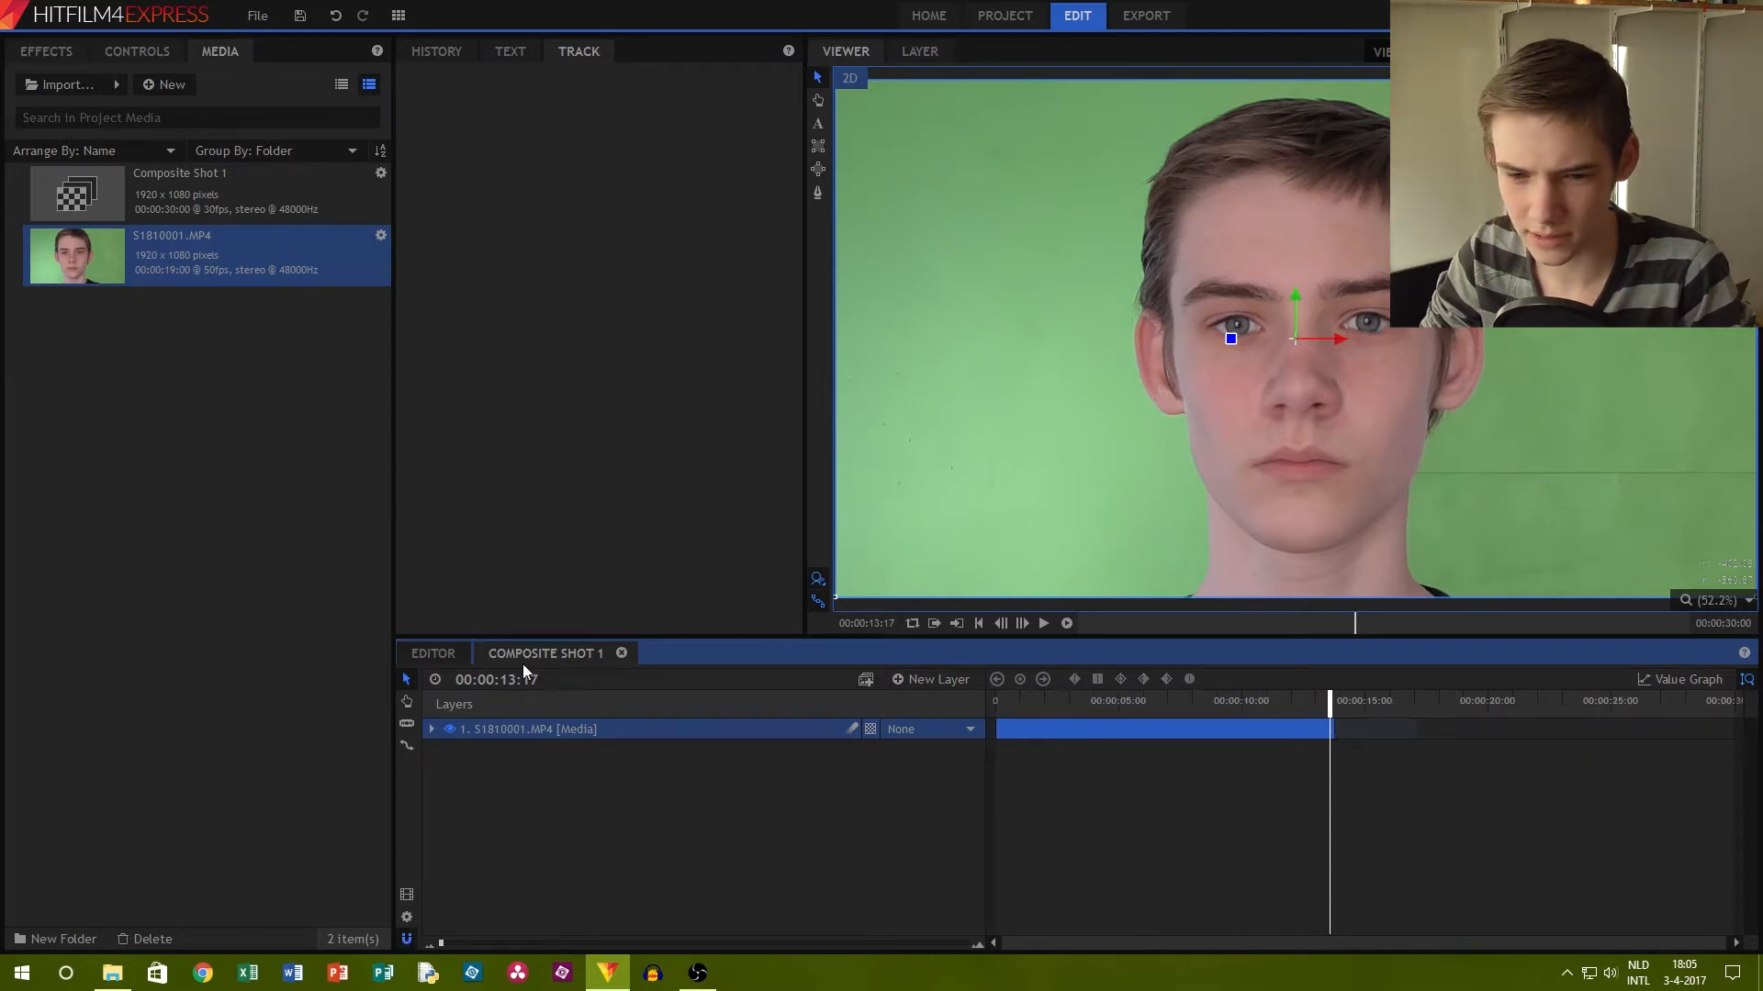
pyautogui.rightClick(206, 208)
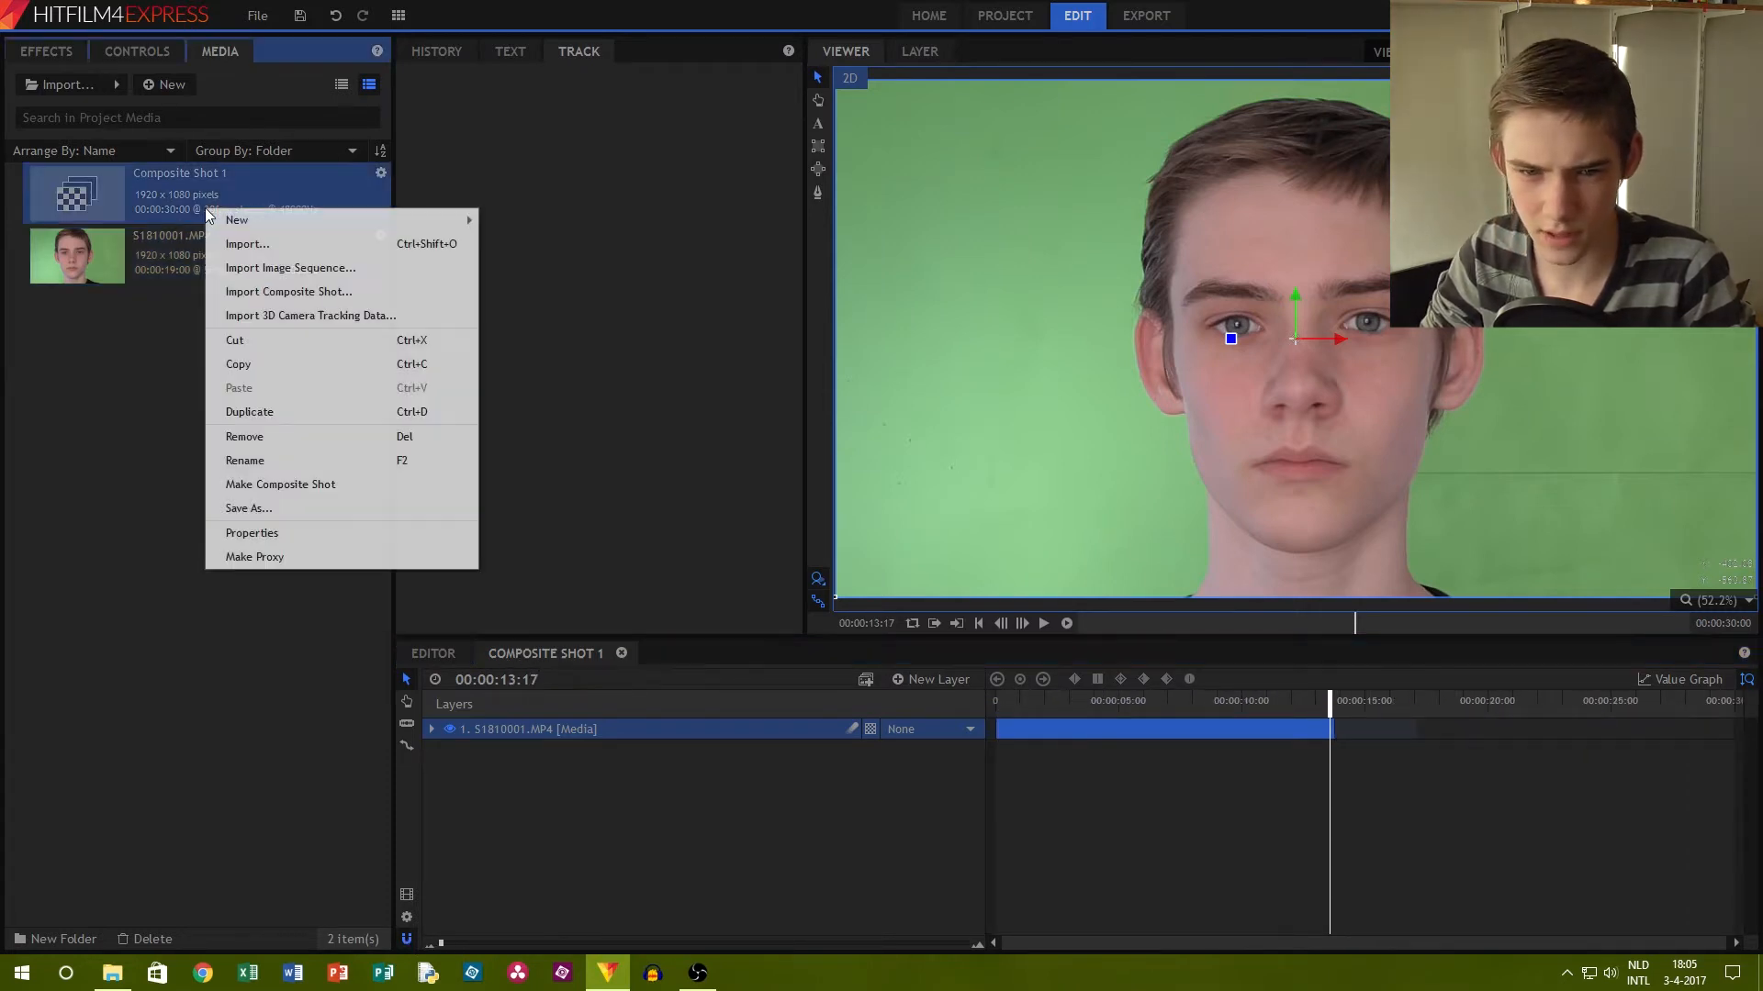
pyautogui.click(279, 536)
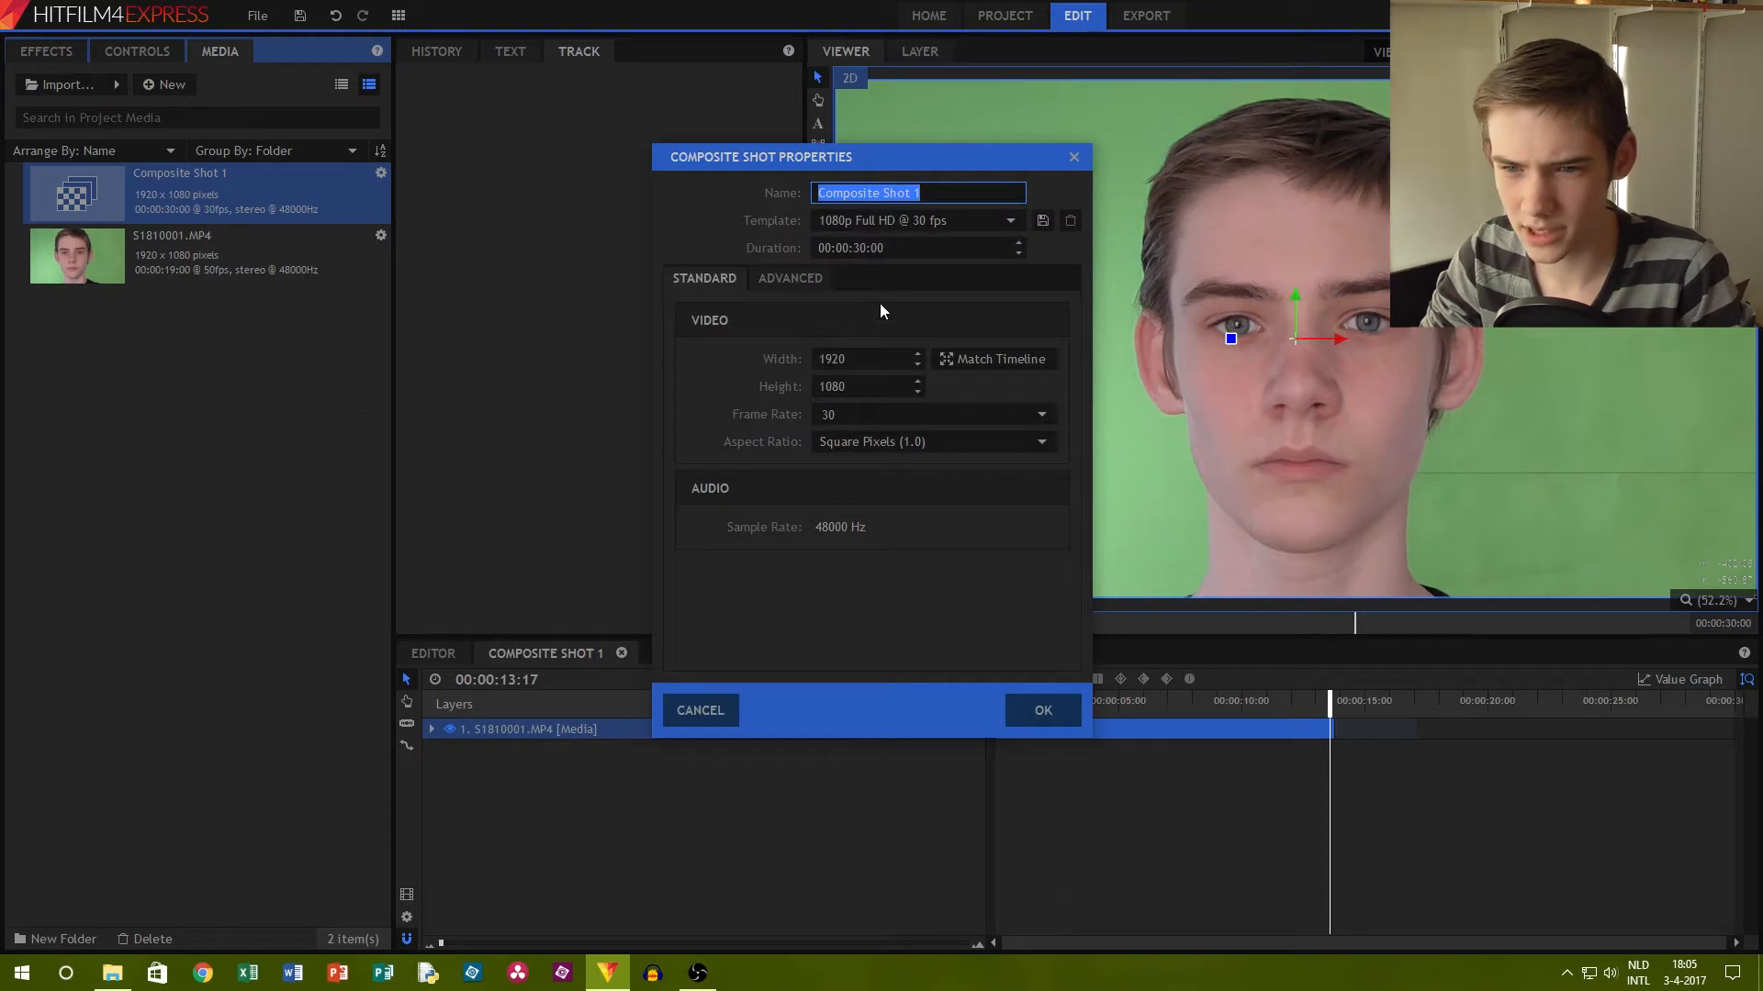
pyautogui.click(867, 248)
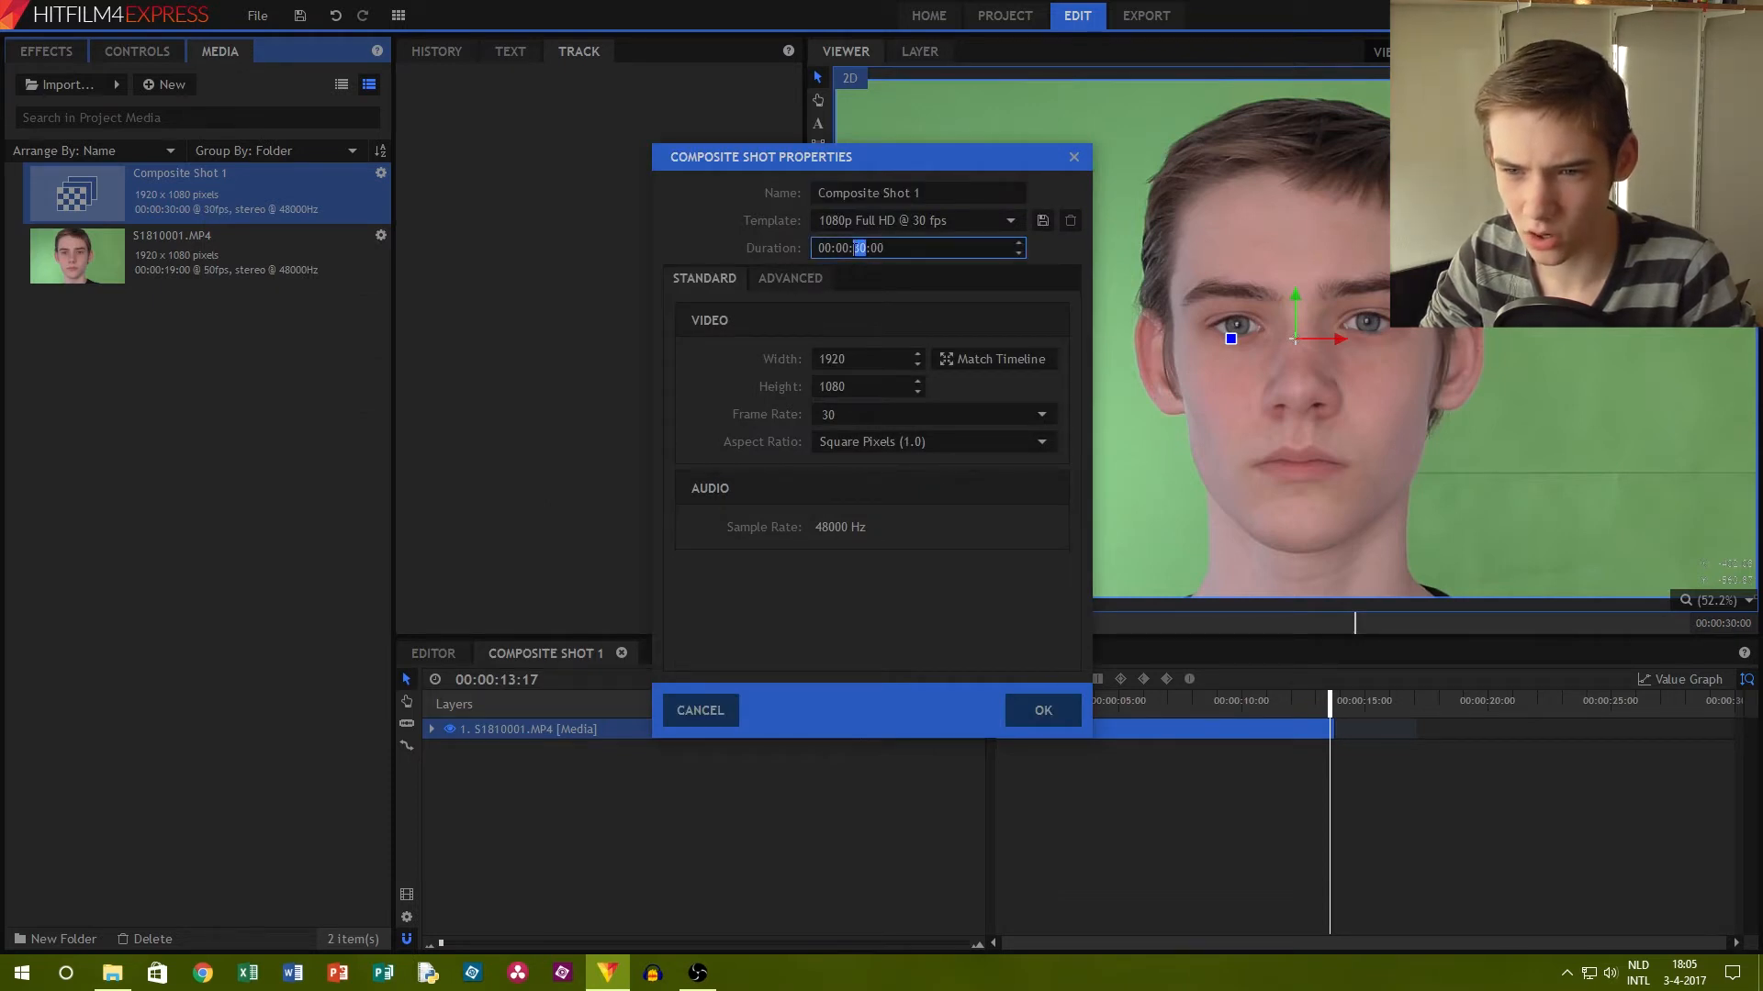
pyautogui.write('14')
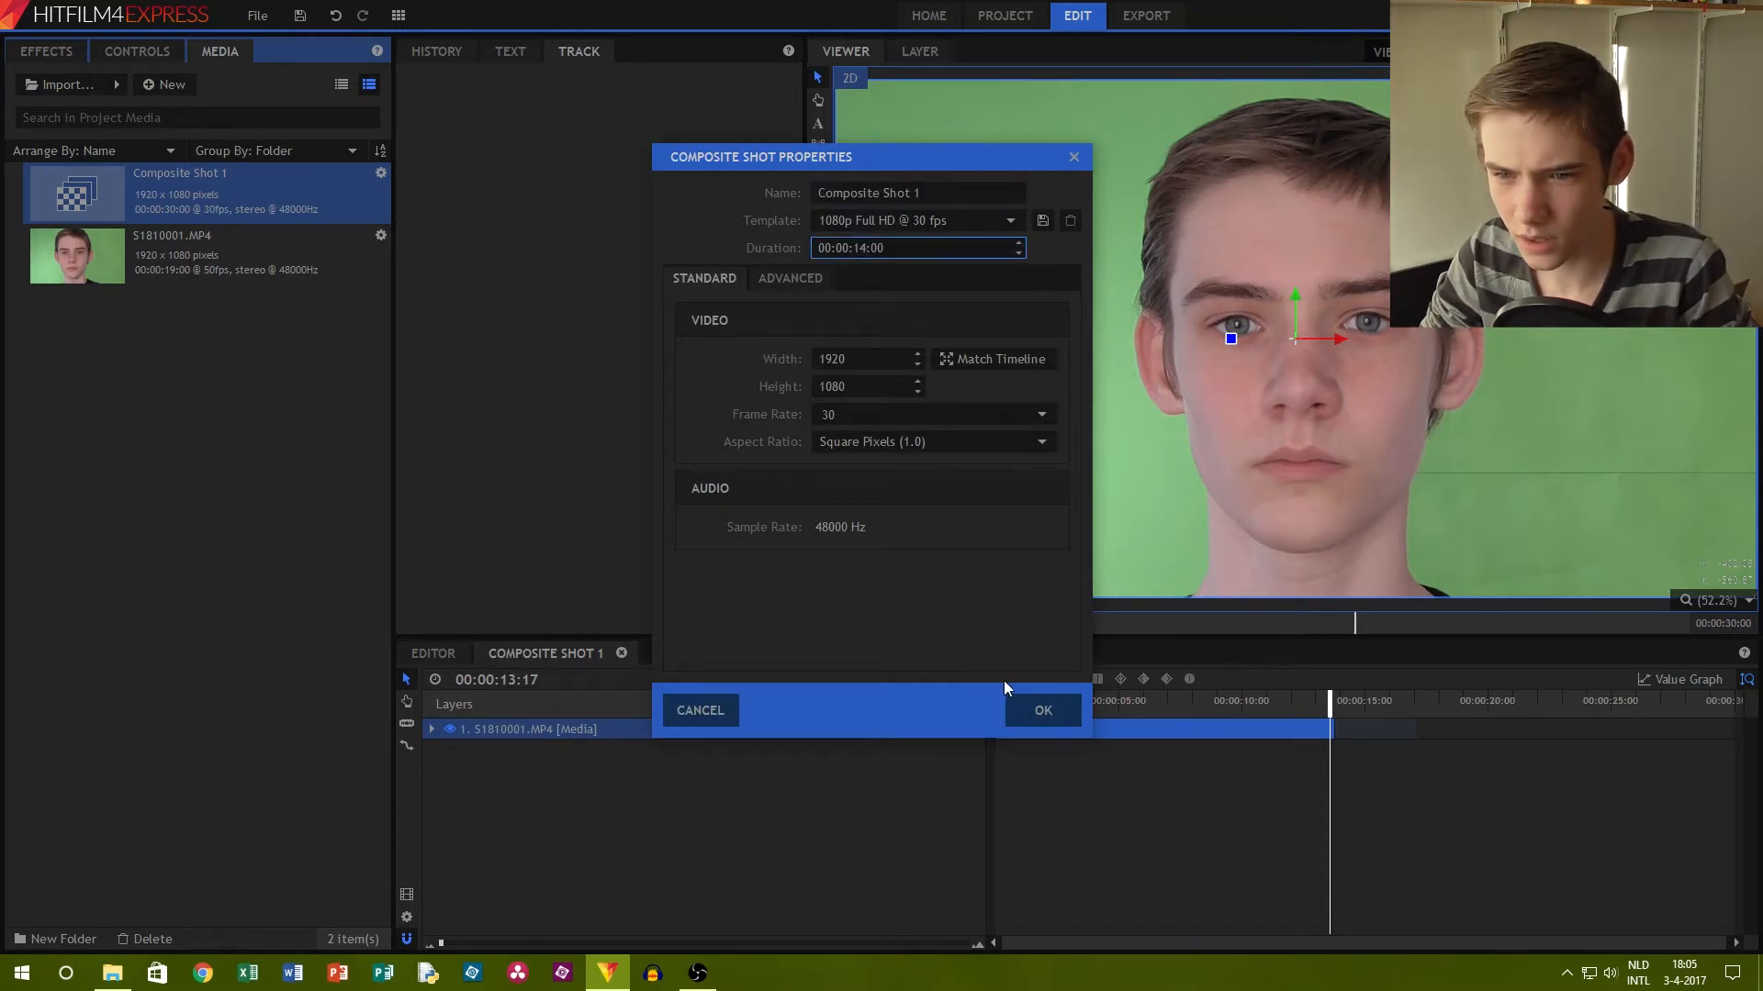
pyautogui.click(964, 183)
pyautogui.write('Head')
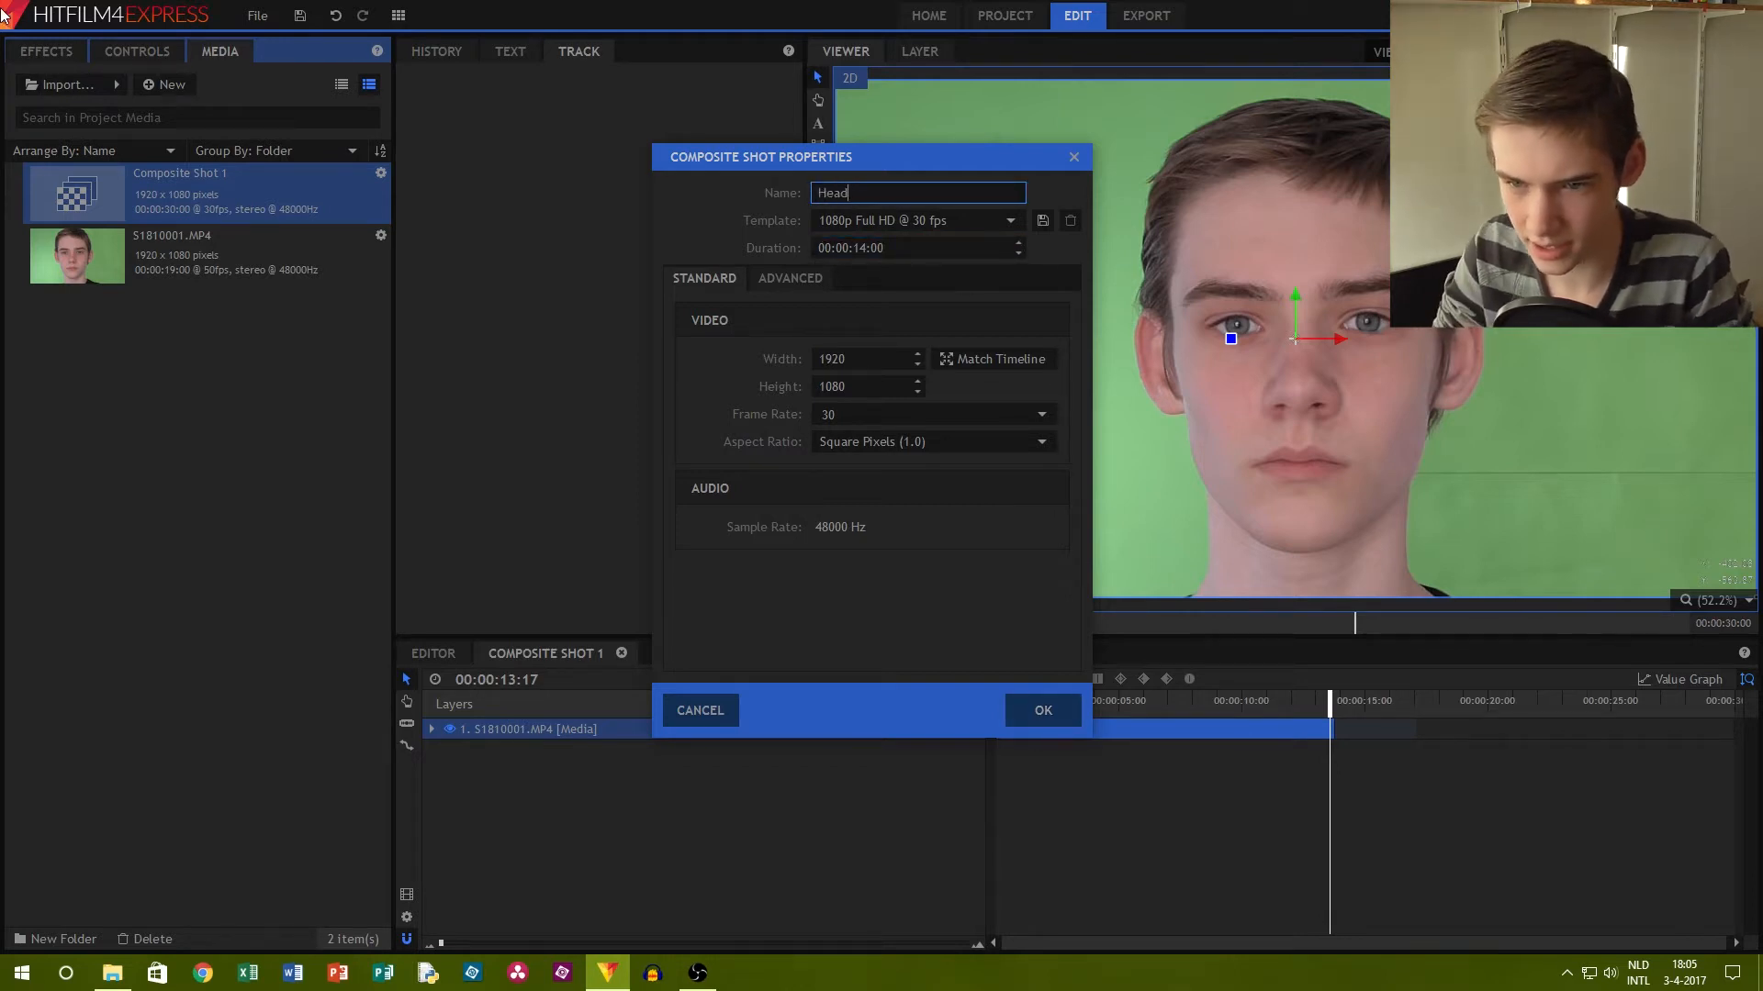
pyautogui.click(1044, 710)
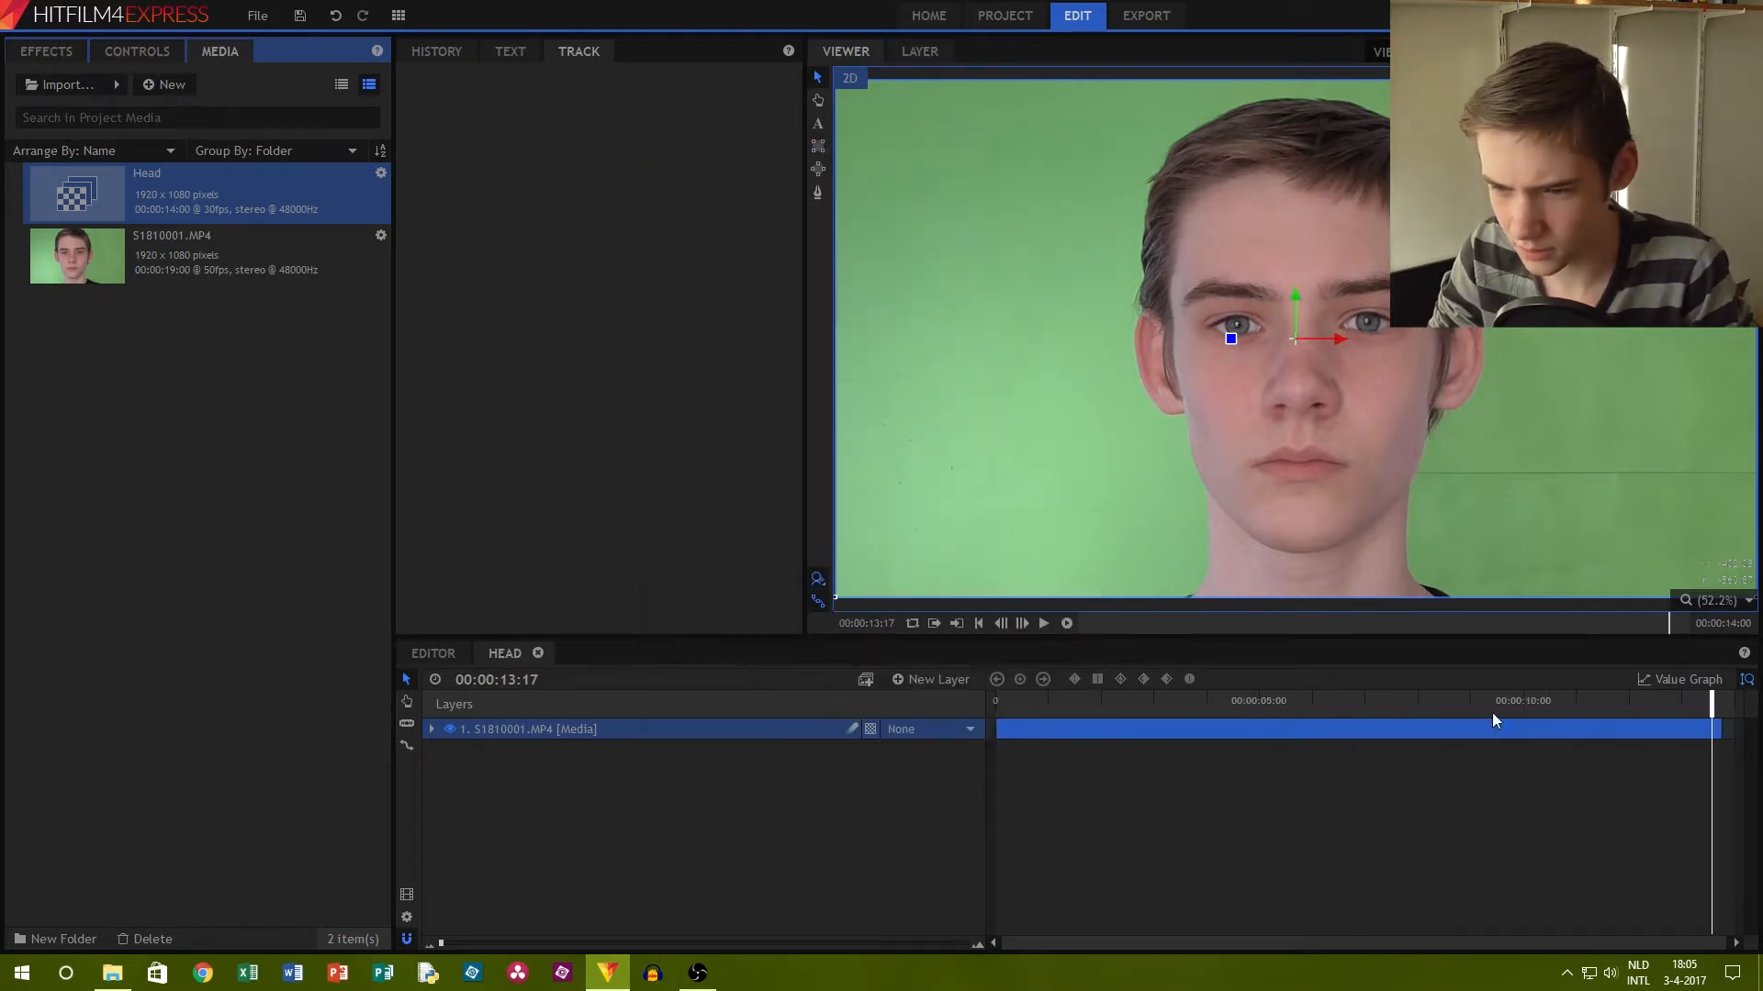
# Return the playhead to the start and enlarge the footage layer slightly beyond the frame on all sides
pyautogui.moveTo(1713, 706); pyautogui.dragTo(679, 572)
pyautogui.scroll(-1, 1359, 232)
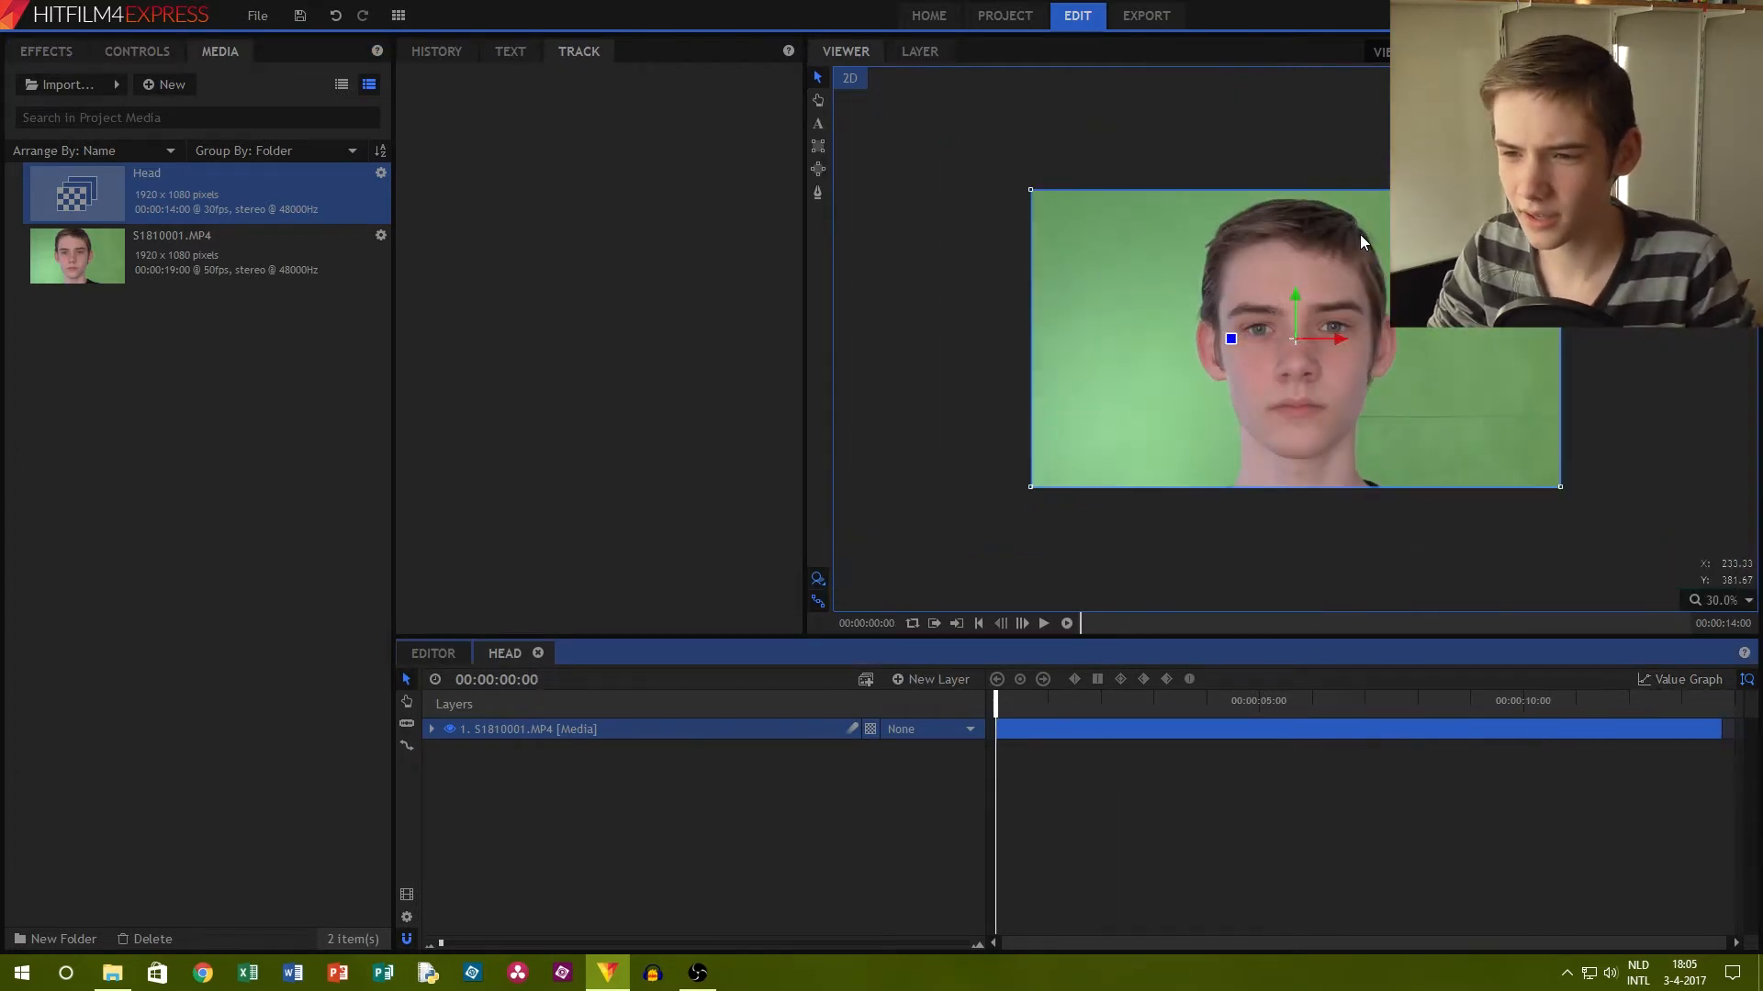
pyautogui.scroll(1, 1358, 241)
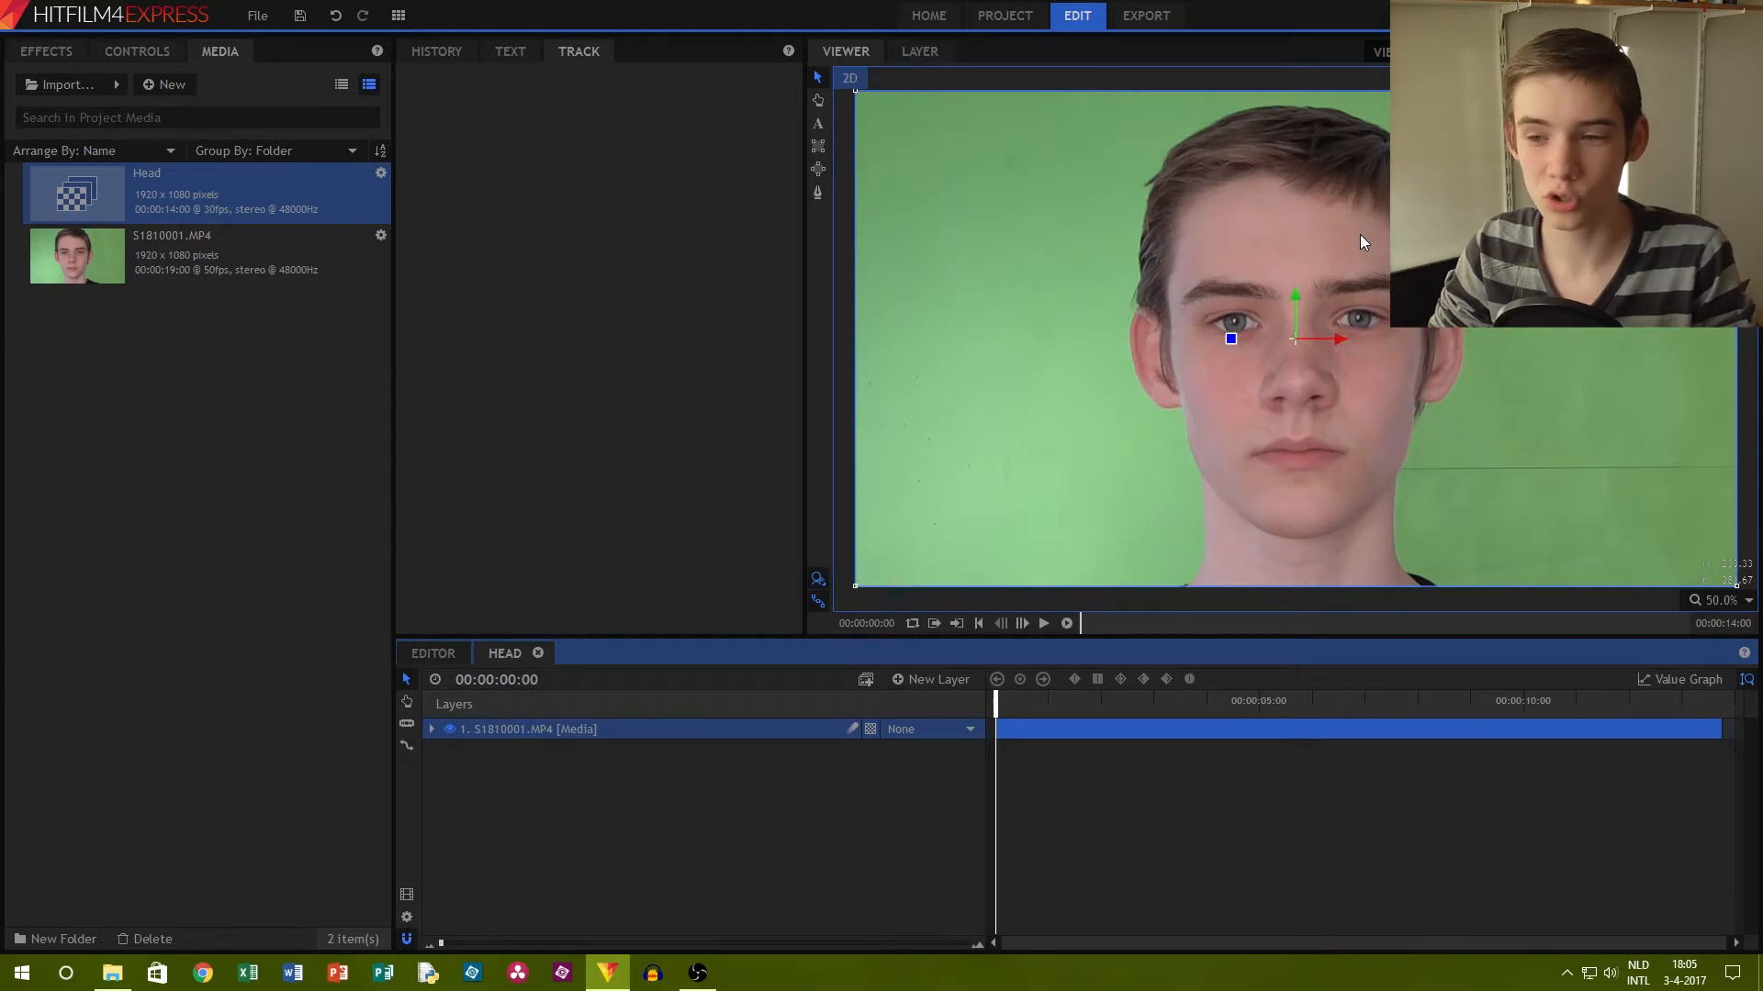
pyautogui.scroll(-1, 1353, 244)
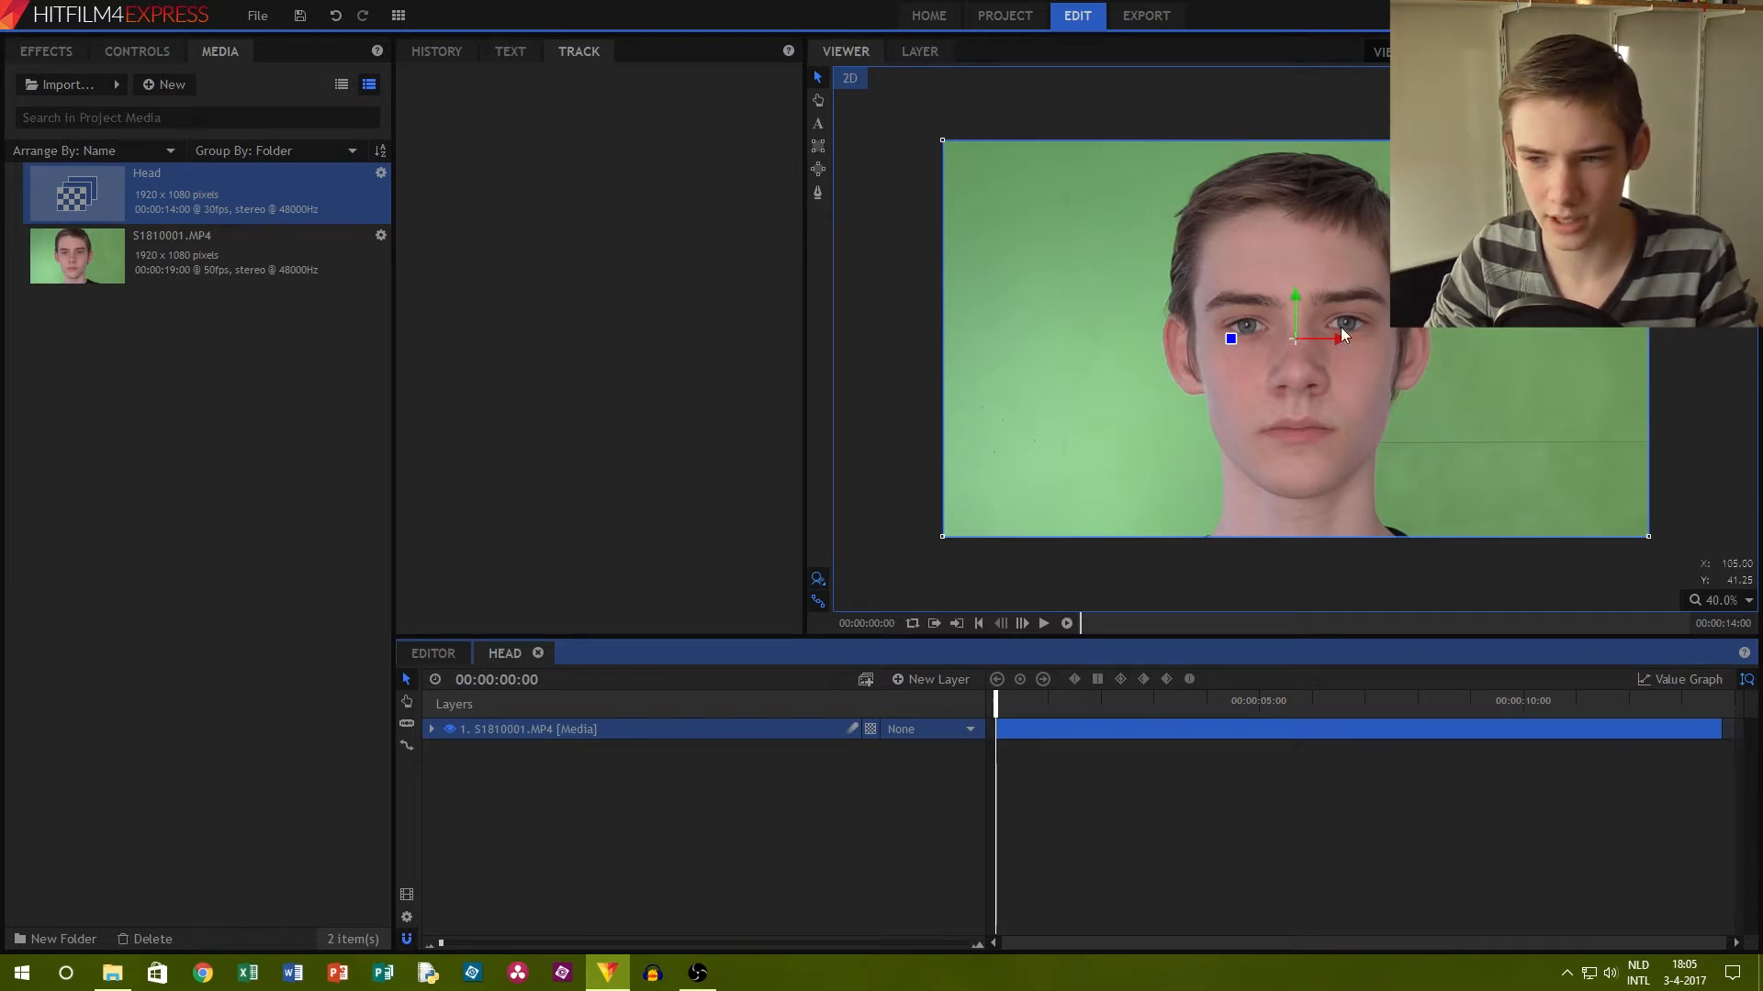
pyautogui.moveTo(1649, 538); pyautogui.dragTo(1687, 555)
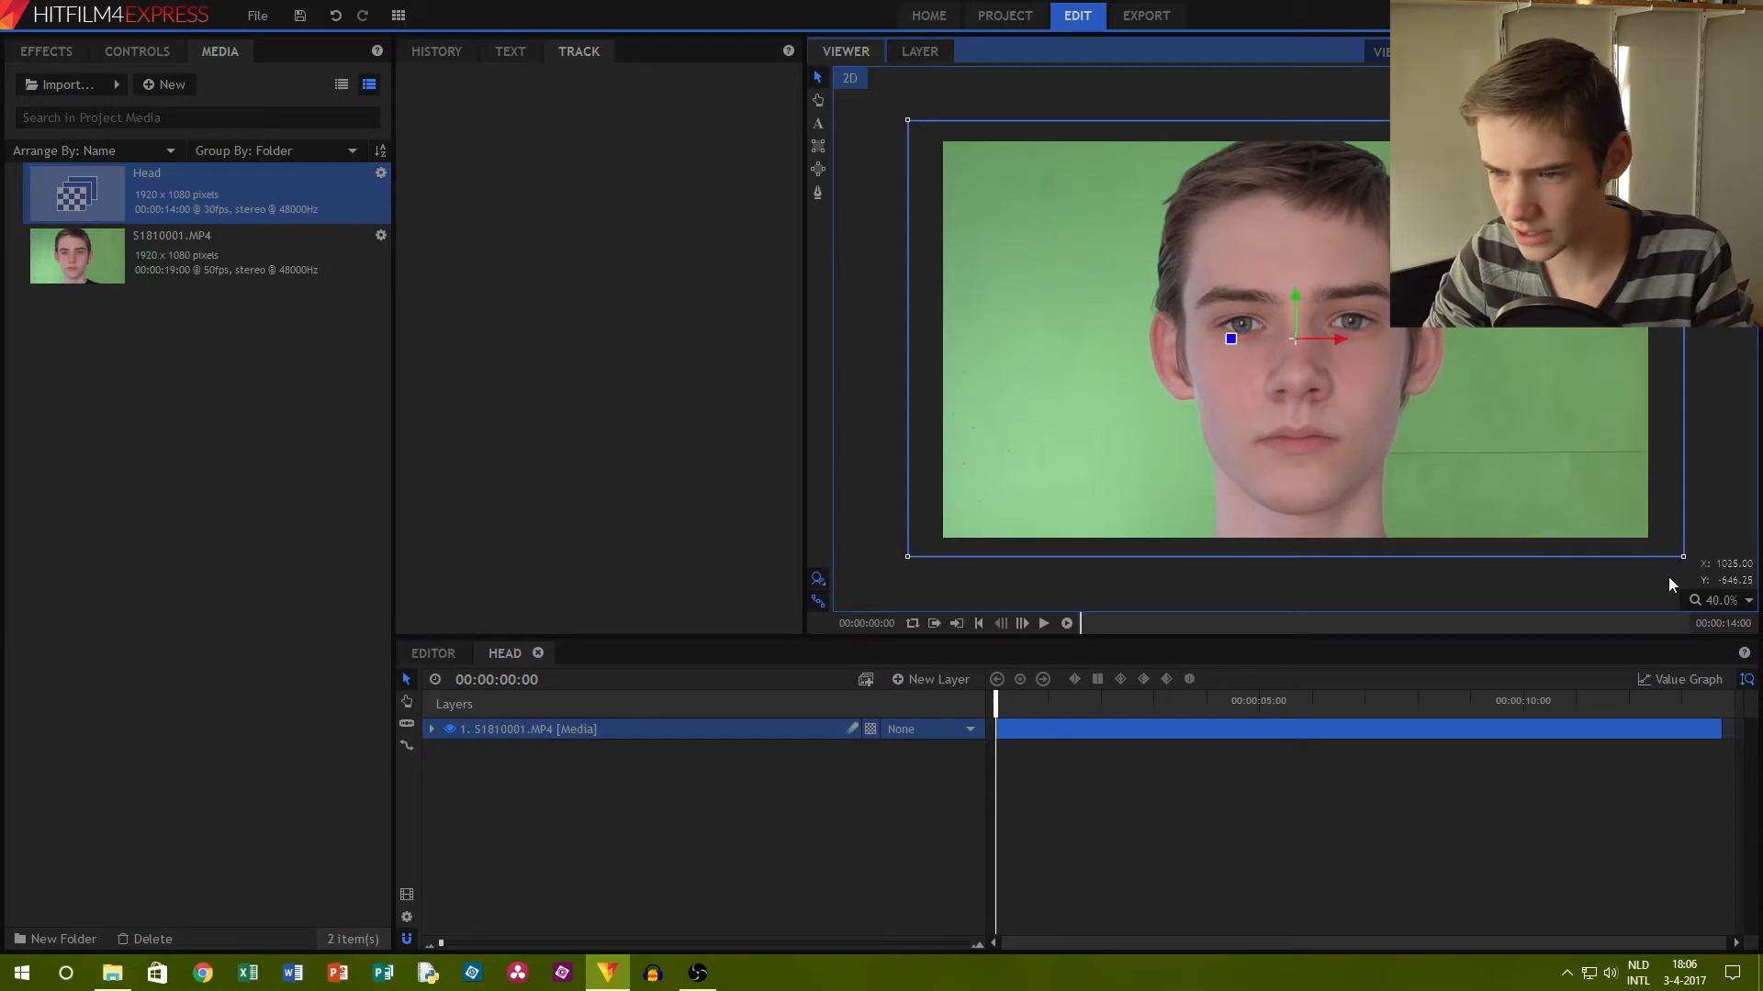
pyautogui.click(1627, 580)
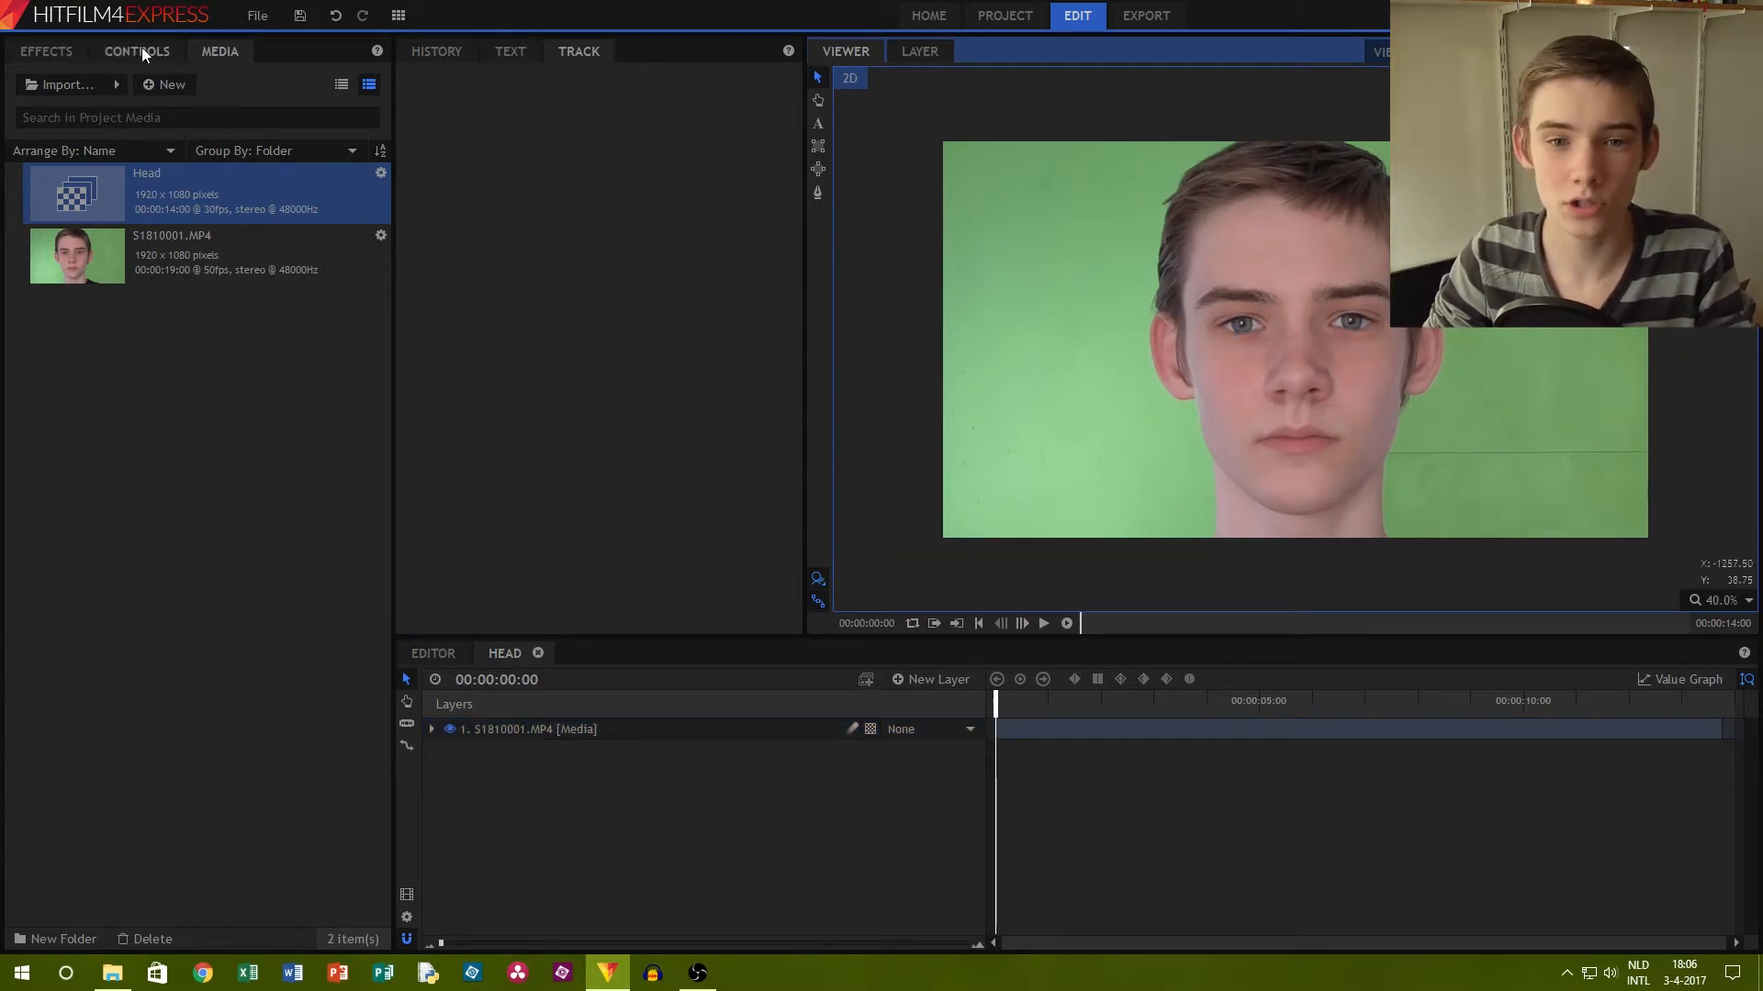
# Apply the Color Difference Key effect from the Keying category to the S1810001.MP4 layer
pyautogui.click(70, 55)
pyautogui.click(163, 90)
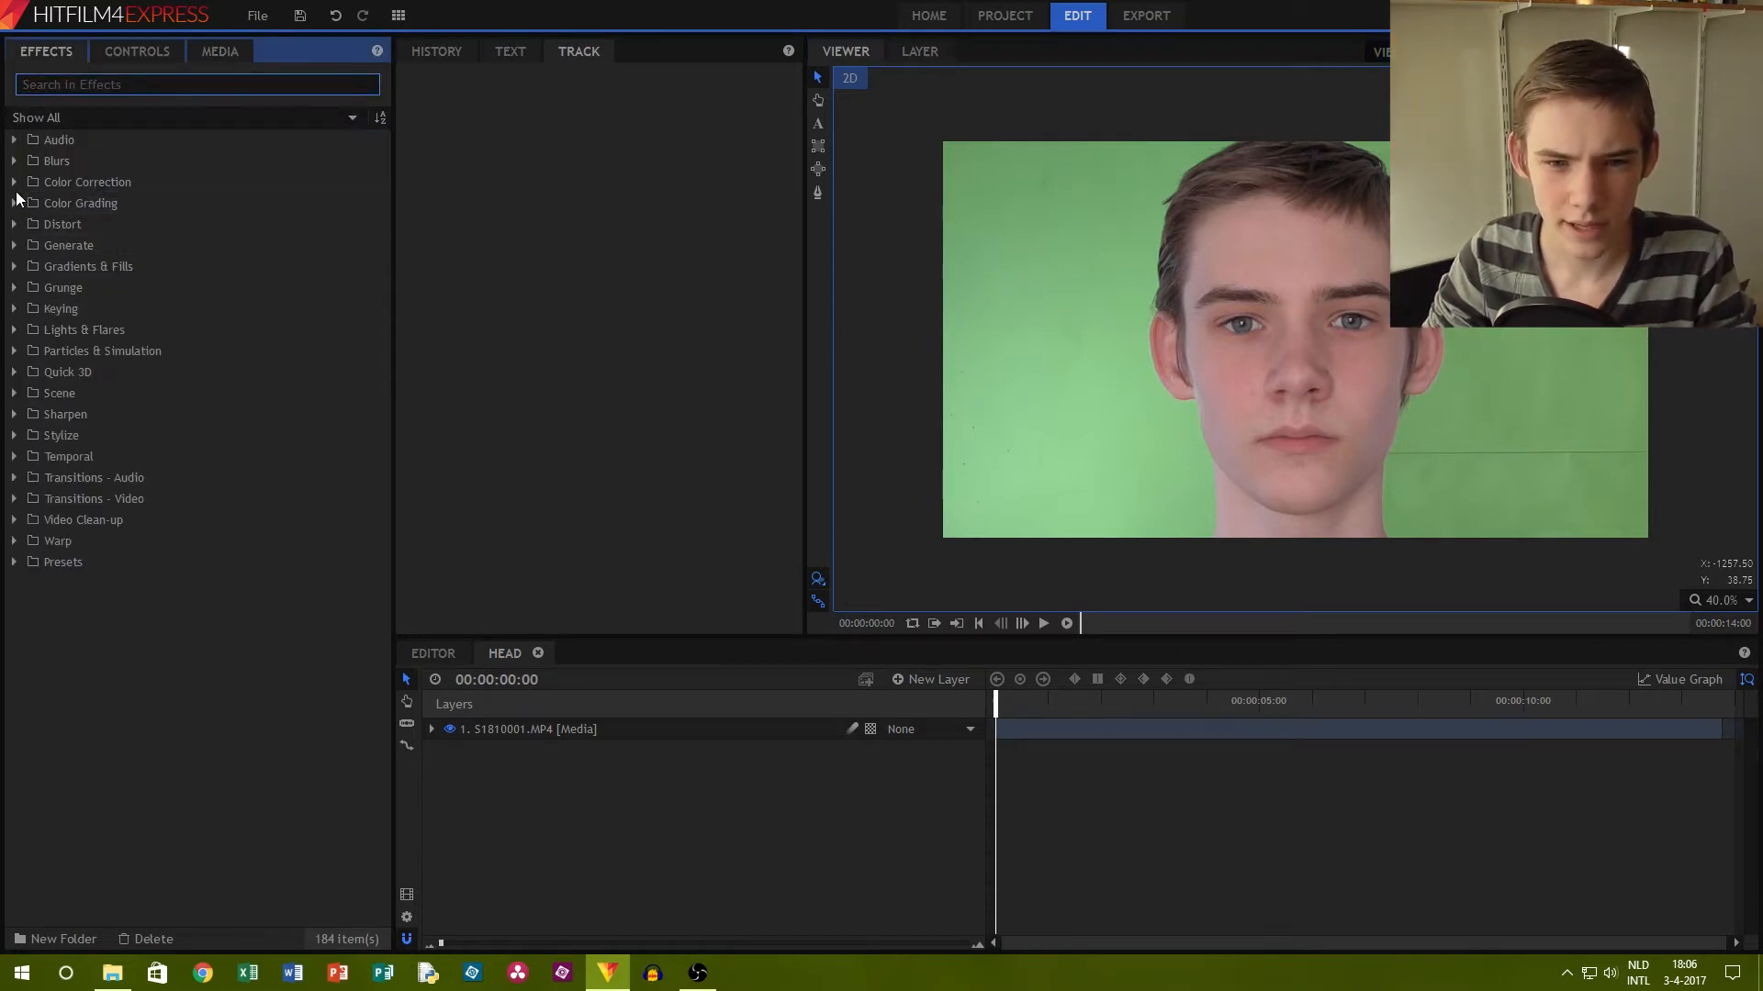
pyautogui.click(14, 310)
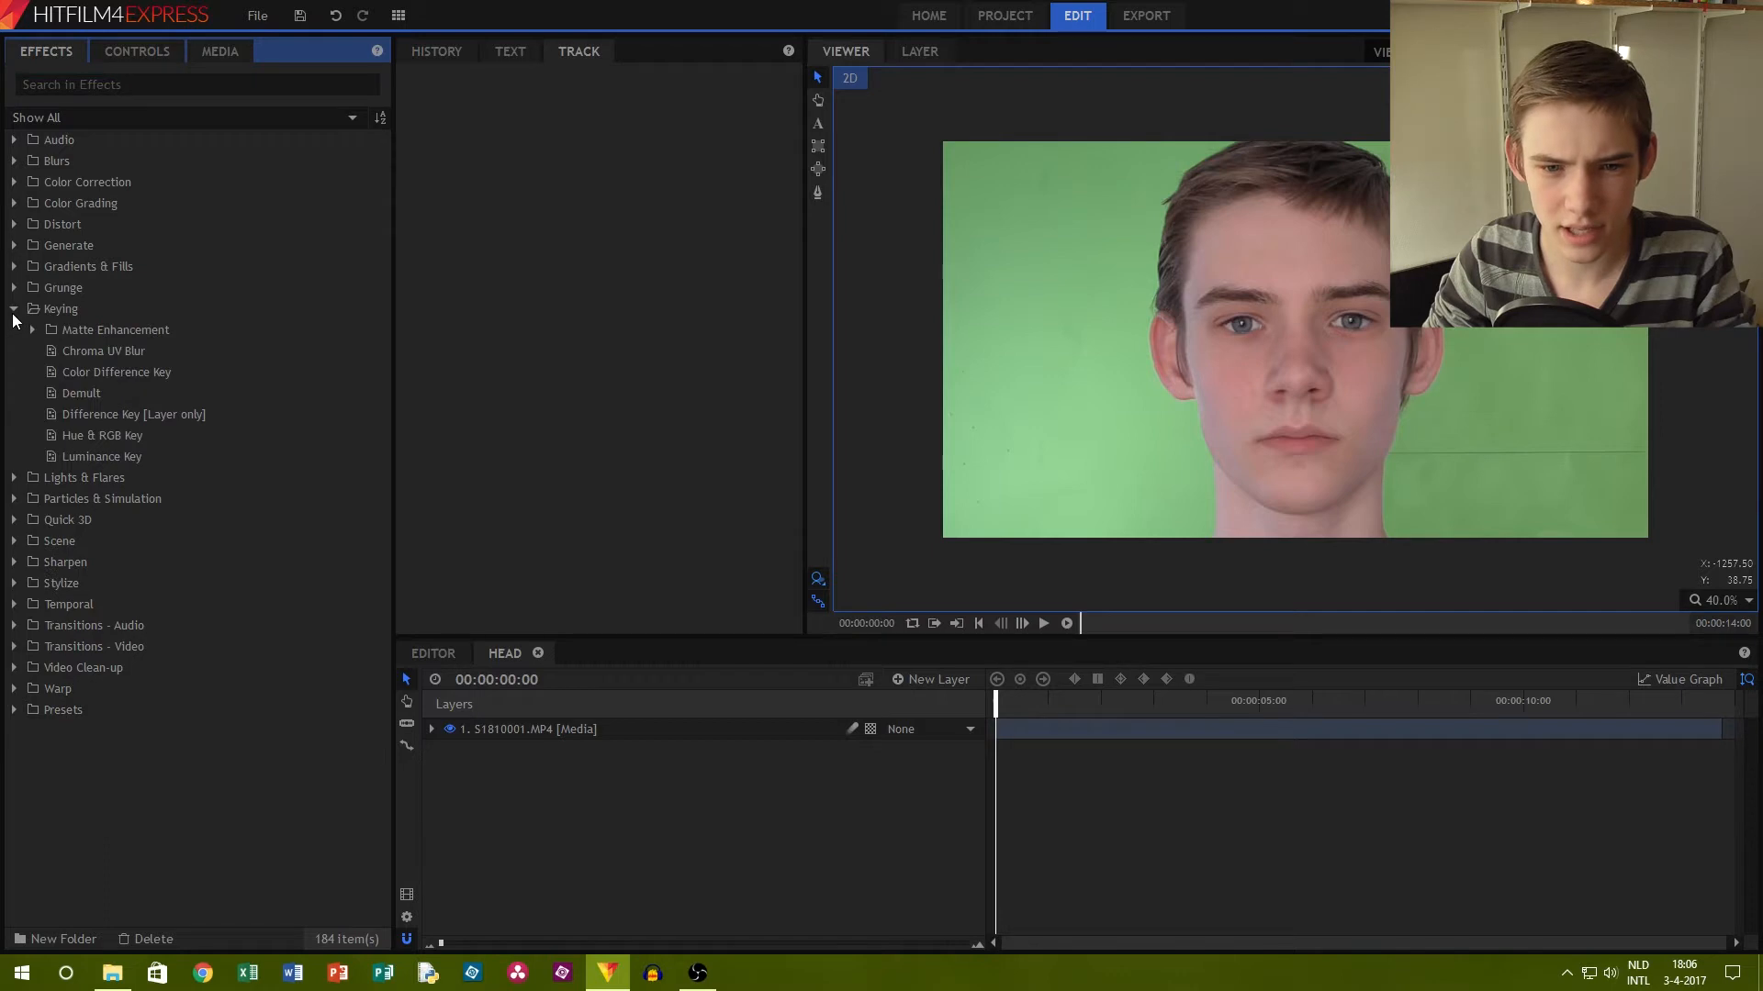
pyautogui.moveTo(140, 372); pyautogui.dragTo(566, 729)
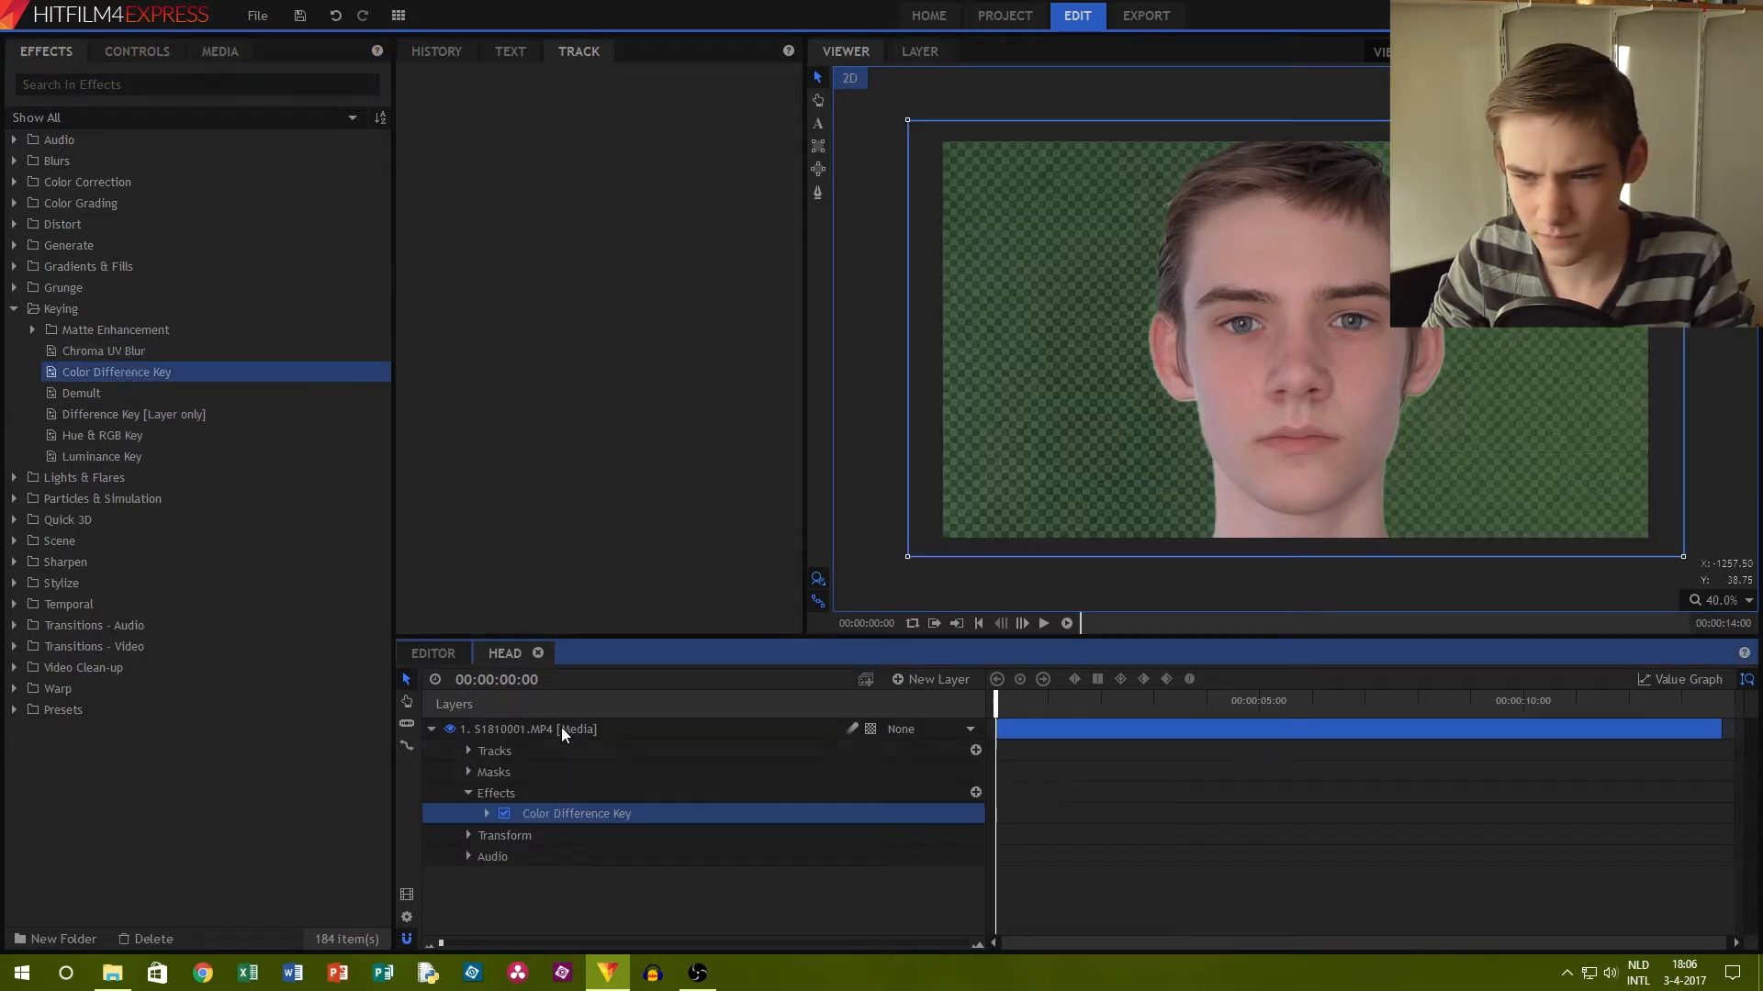
# Keep the Color Difference Key's screen color at Green and set its Min value to 0.98
pyautogui.click(485, 812)
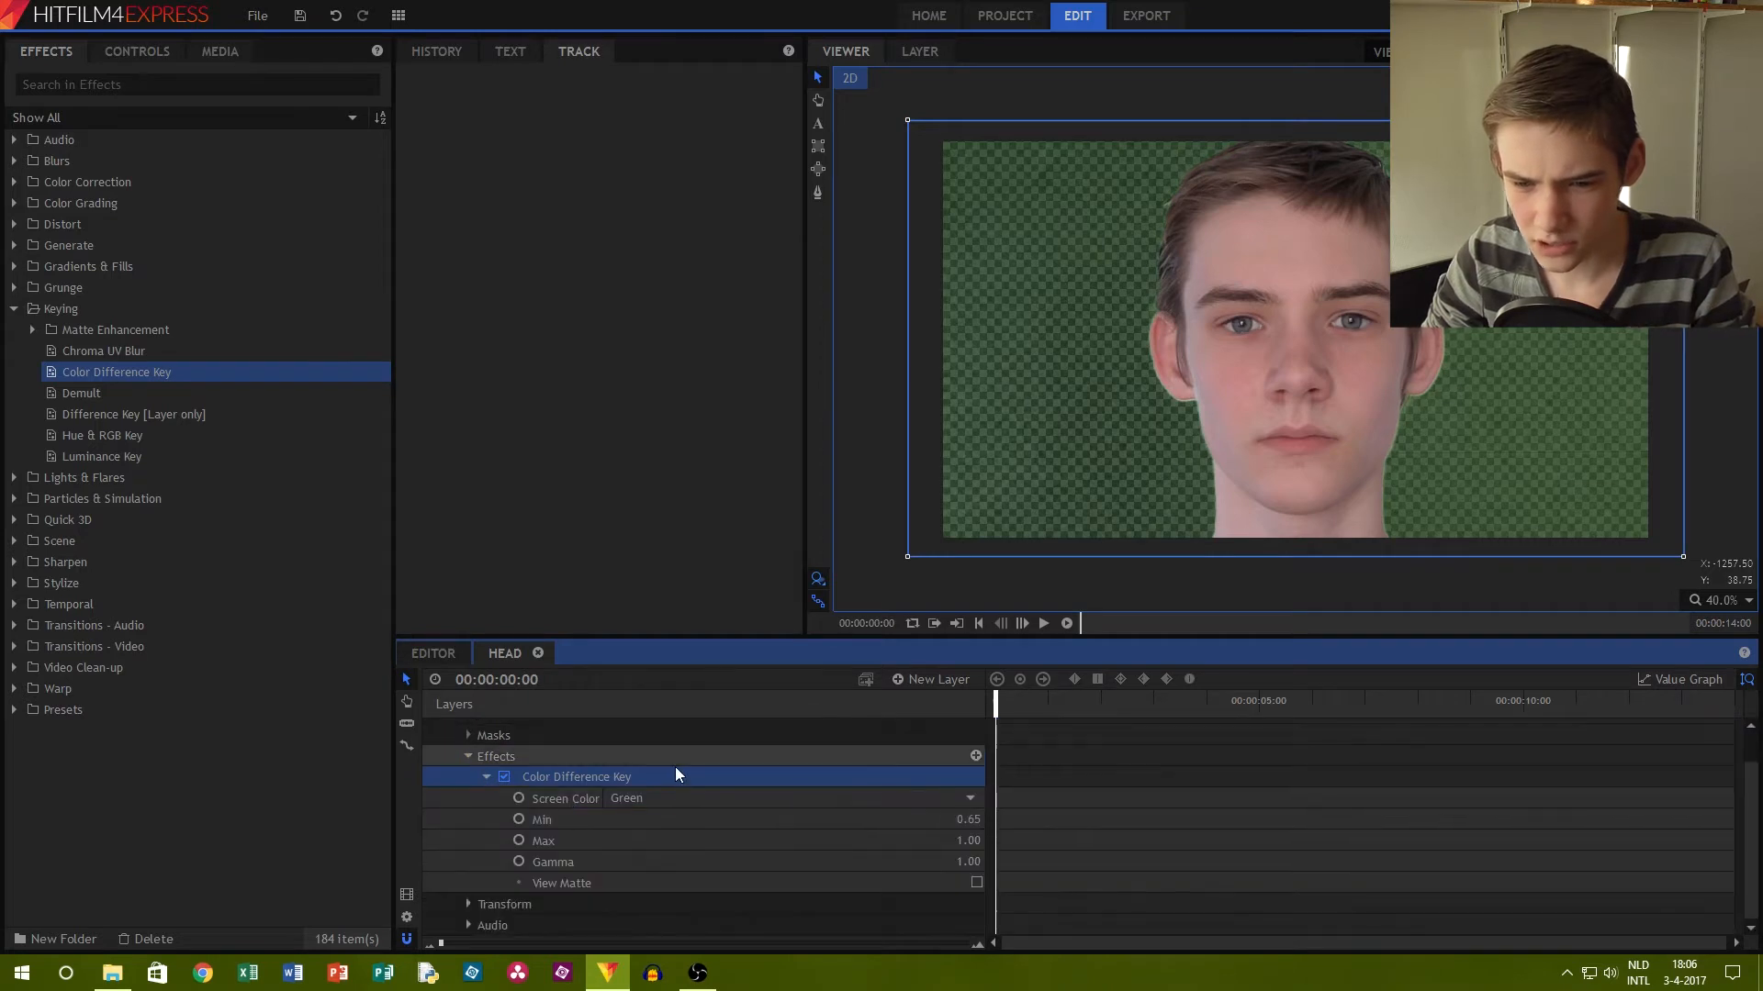
pyautogui.click(653, 797)
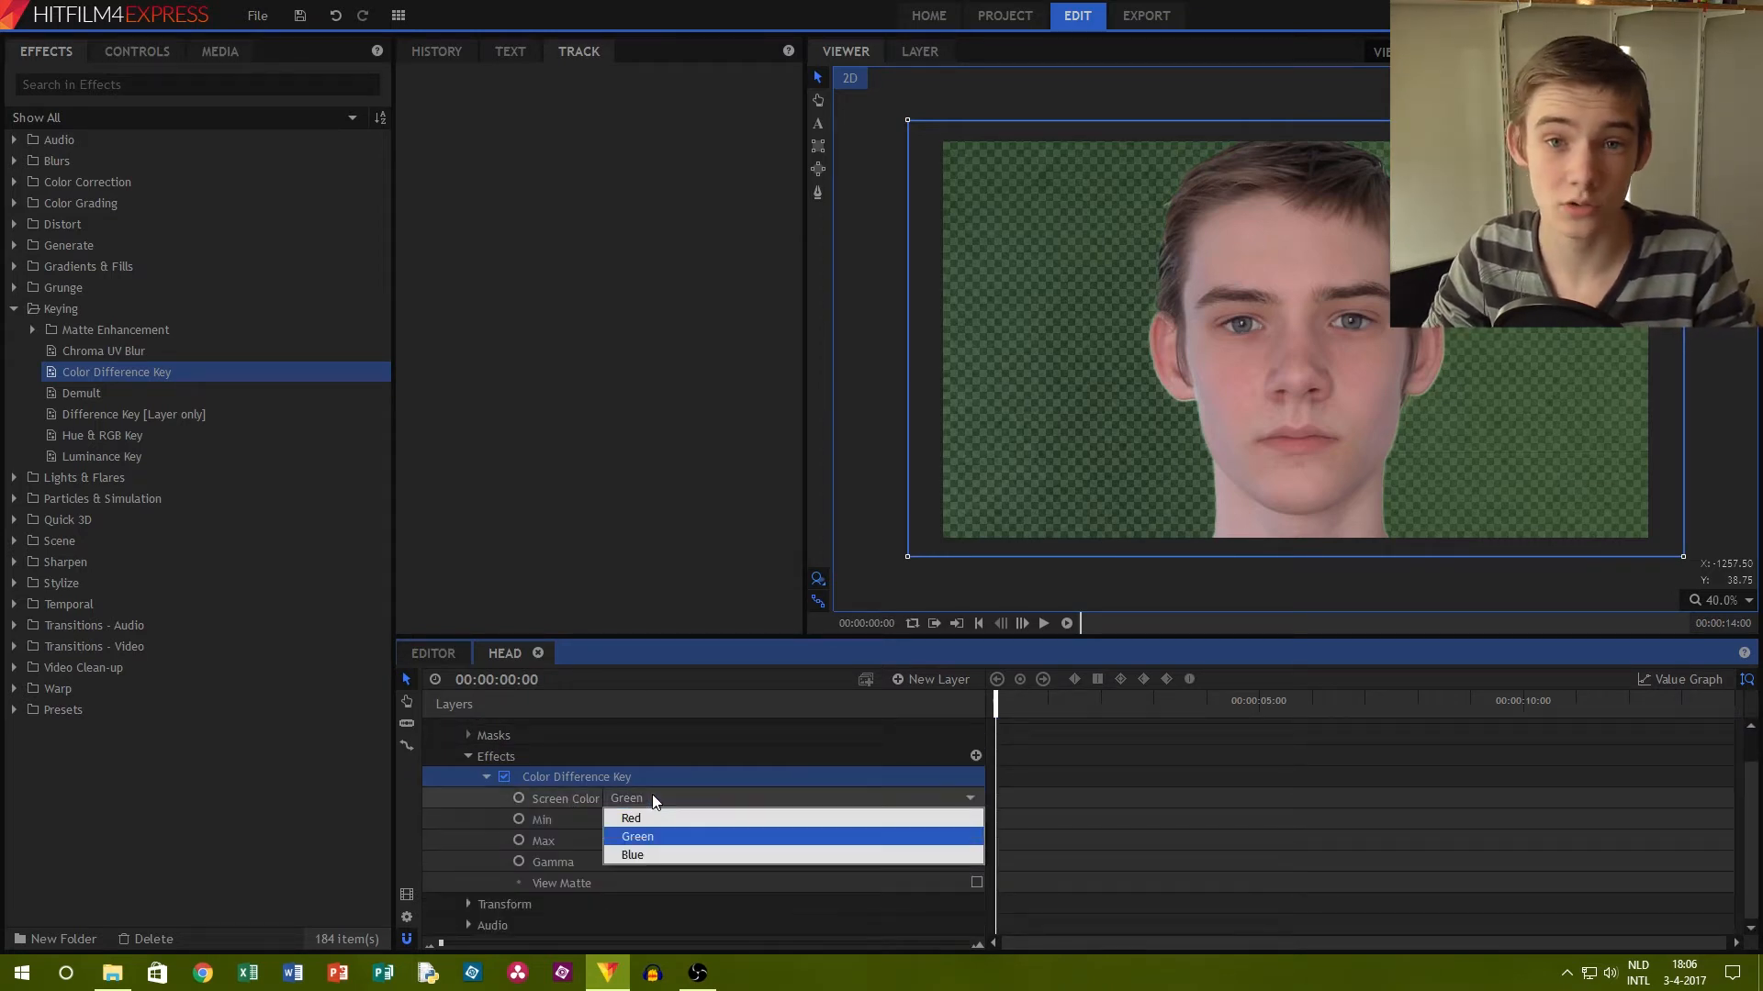
pyautogui.click(493, 820)
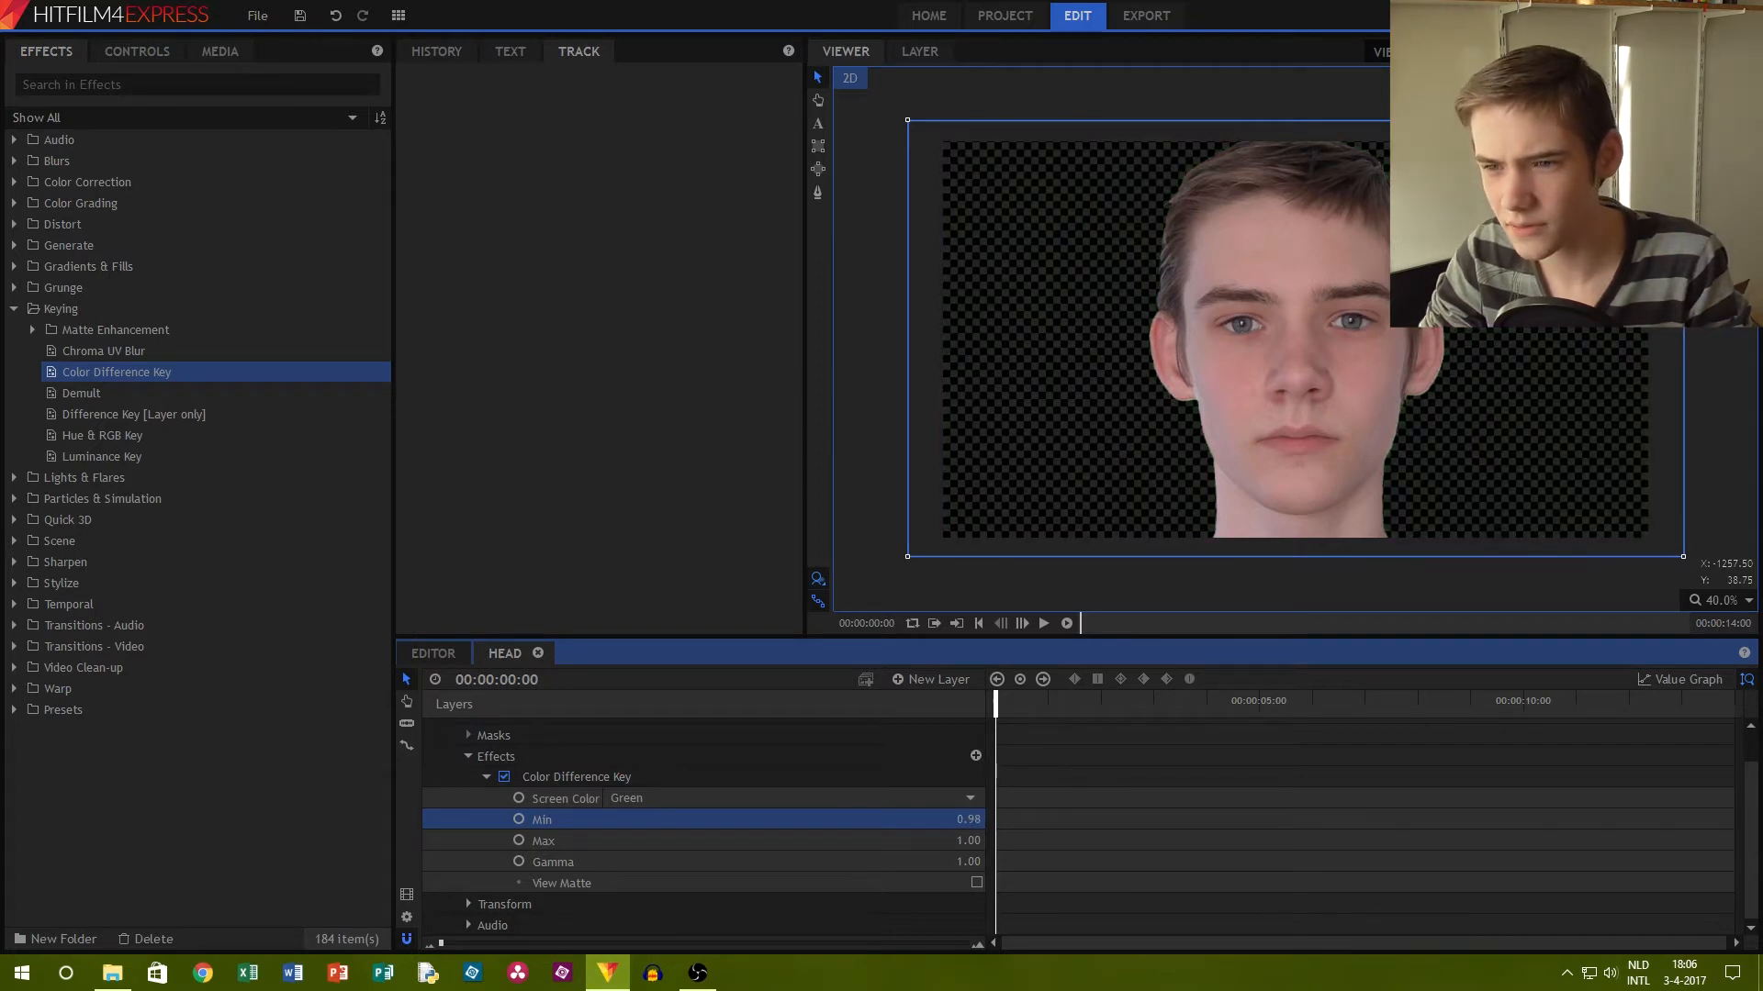
# Examine the key's black-and-white matte with View Matte, then return to the normal view and inspect the head's edges
pyautogui.click(977, 882)
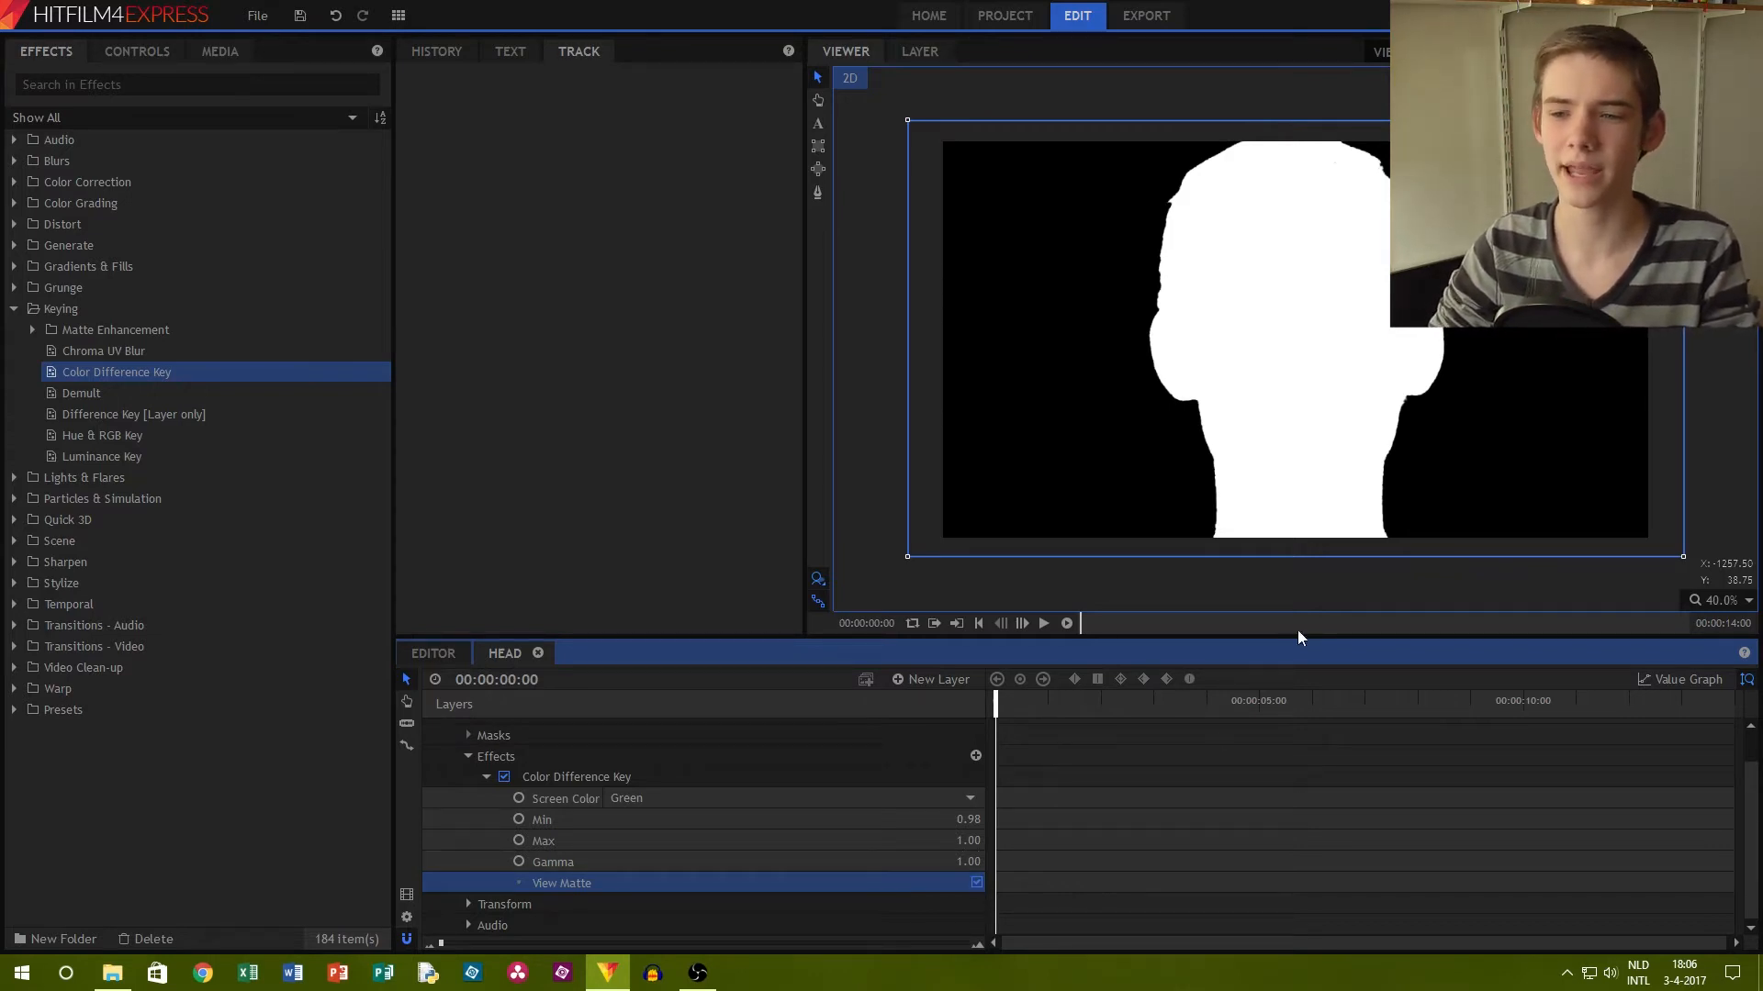
pyautogui.scroll(4, 1282, 251)
pyautogui.scroll(-4, 1258, 334)
pyautogui.scroll(-1, 1261, 344)
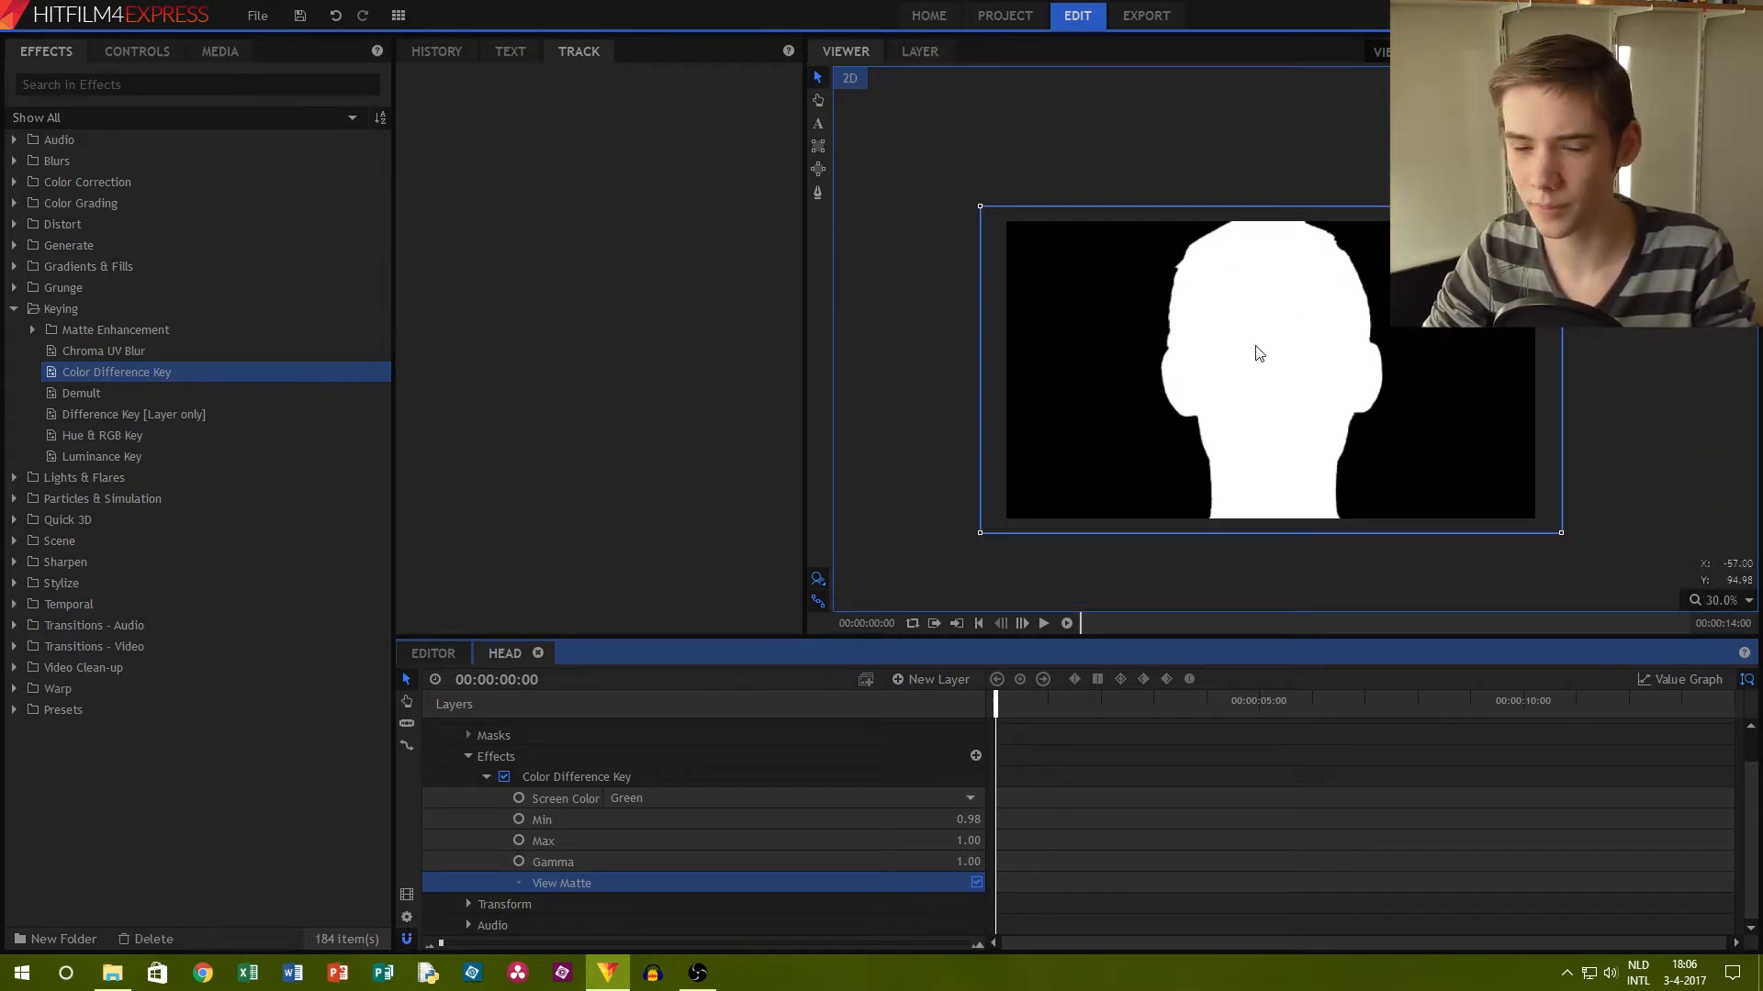
pyautogui.click(975, 883)
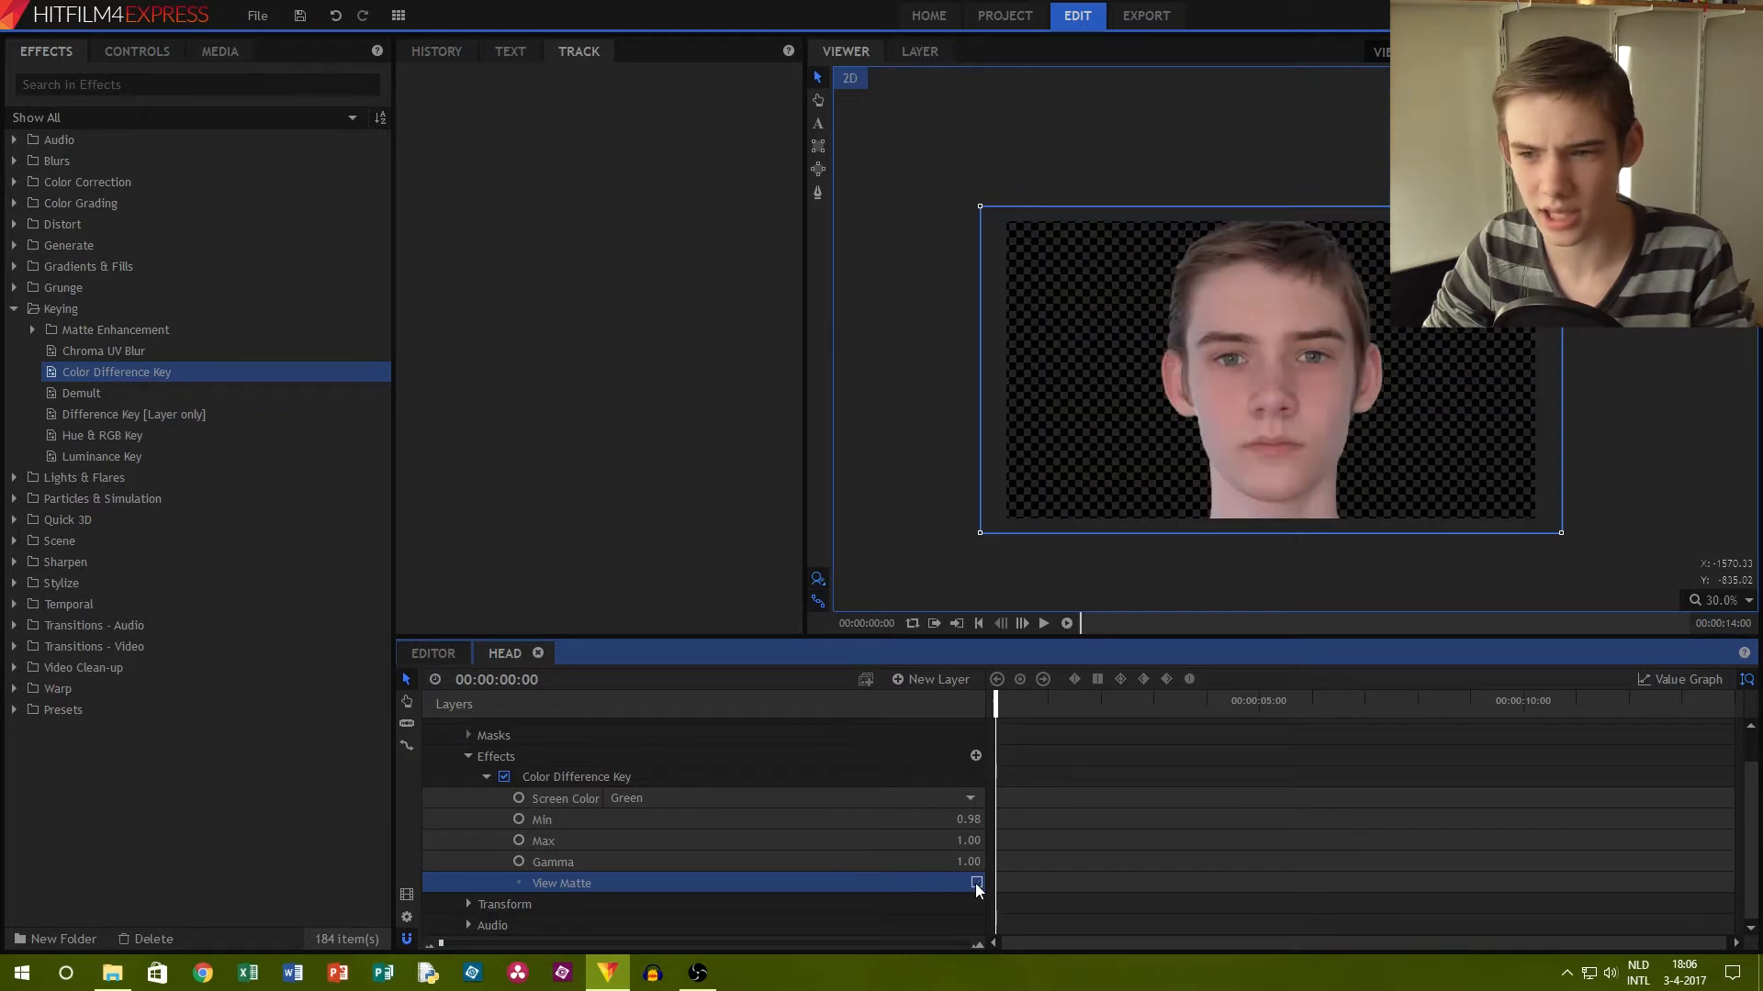
pyautogui.scroll(5, 1275, 389)
pyautogui.scroll(-2, 1524, 386)
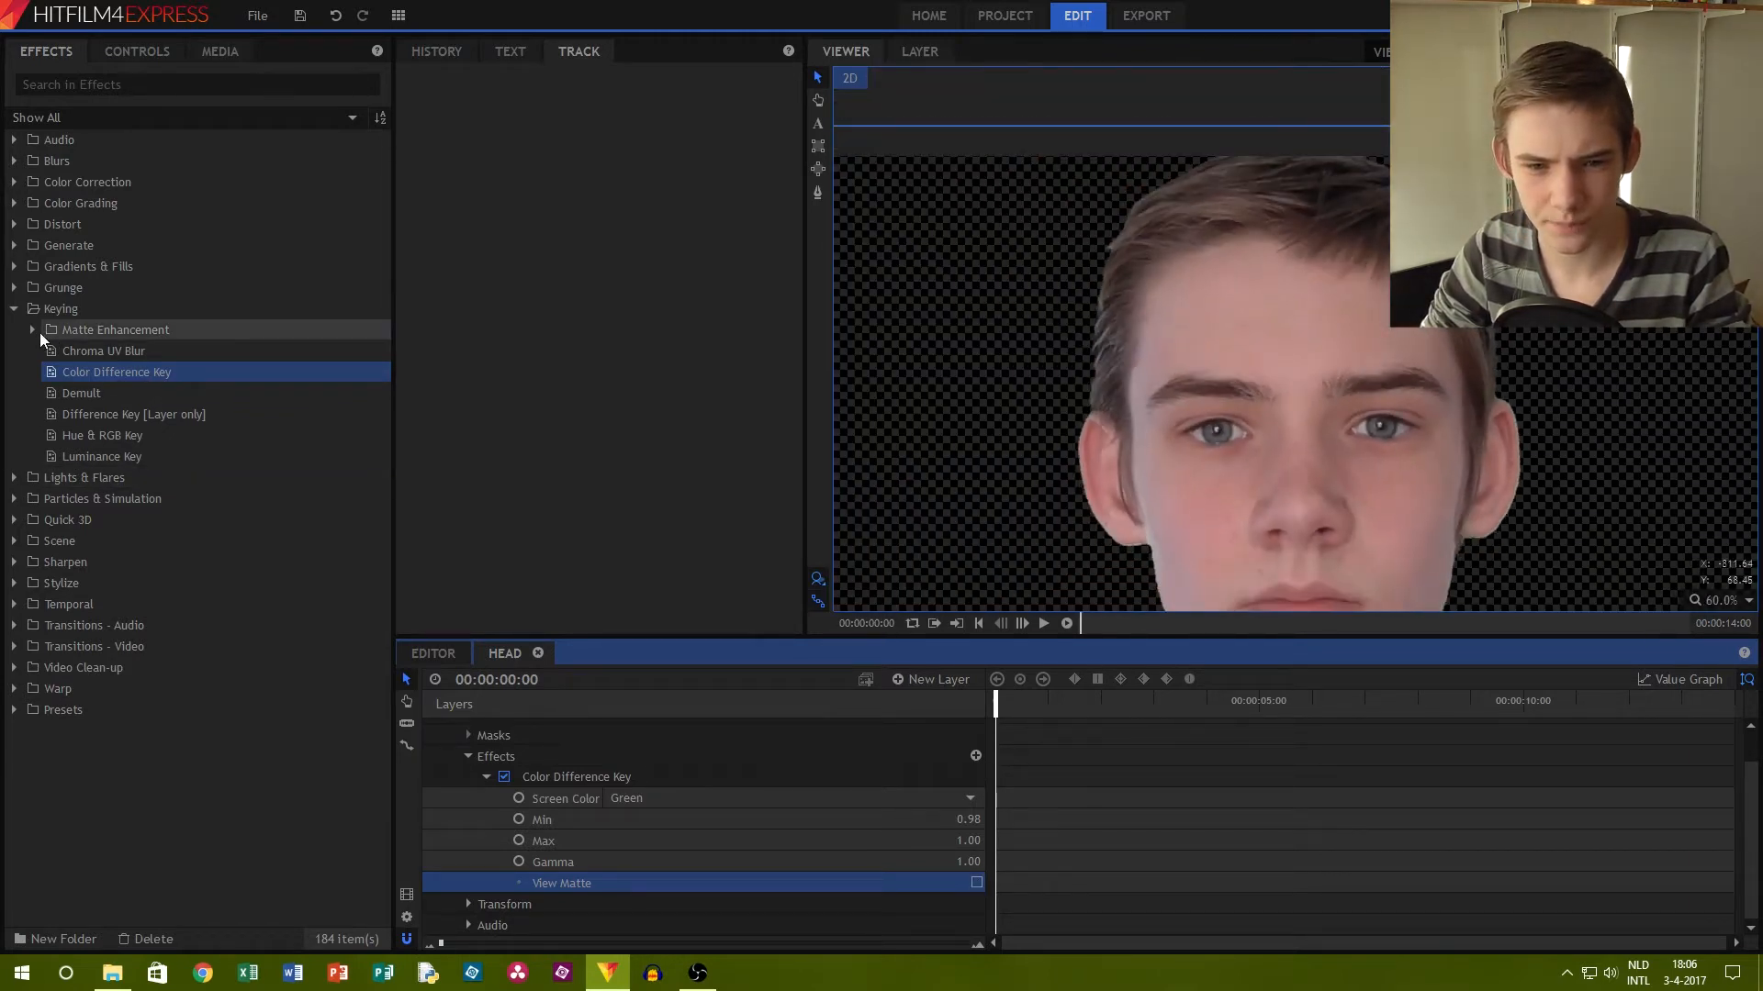
# Add the Spill Removal effect from Matte Enhancement to the keyed layer and expand its settings
pyautogui.click(35, 330)
pyautogui.moveTo(560, 652); pyautogui.dragTo(548, 759)
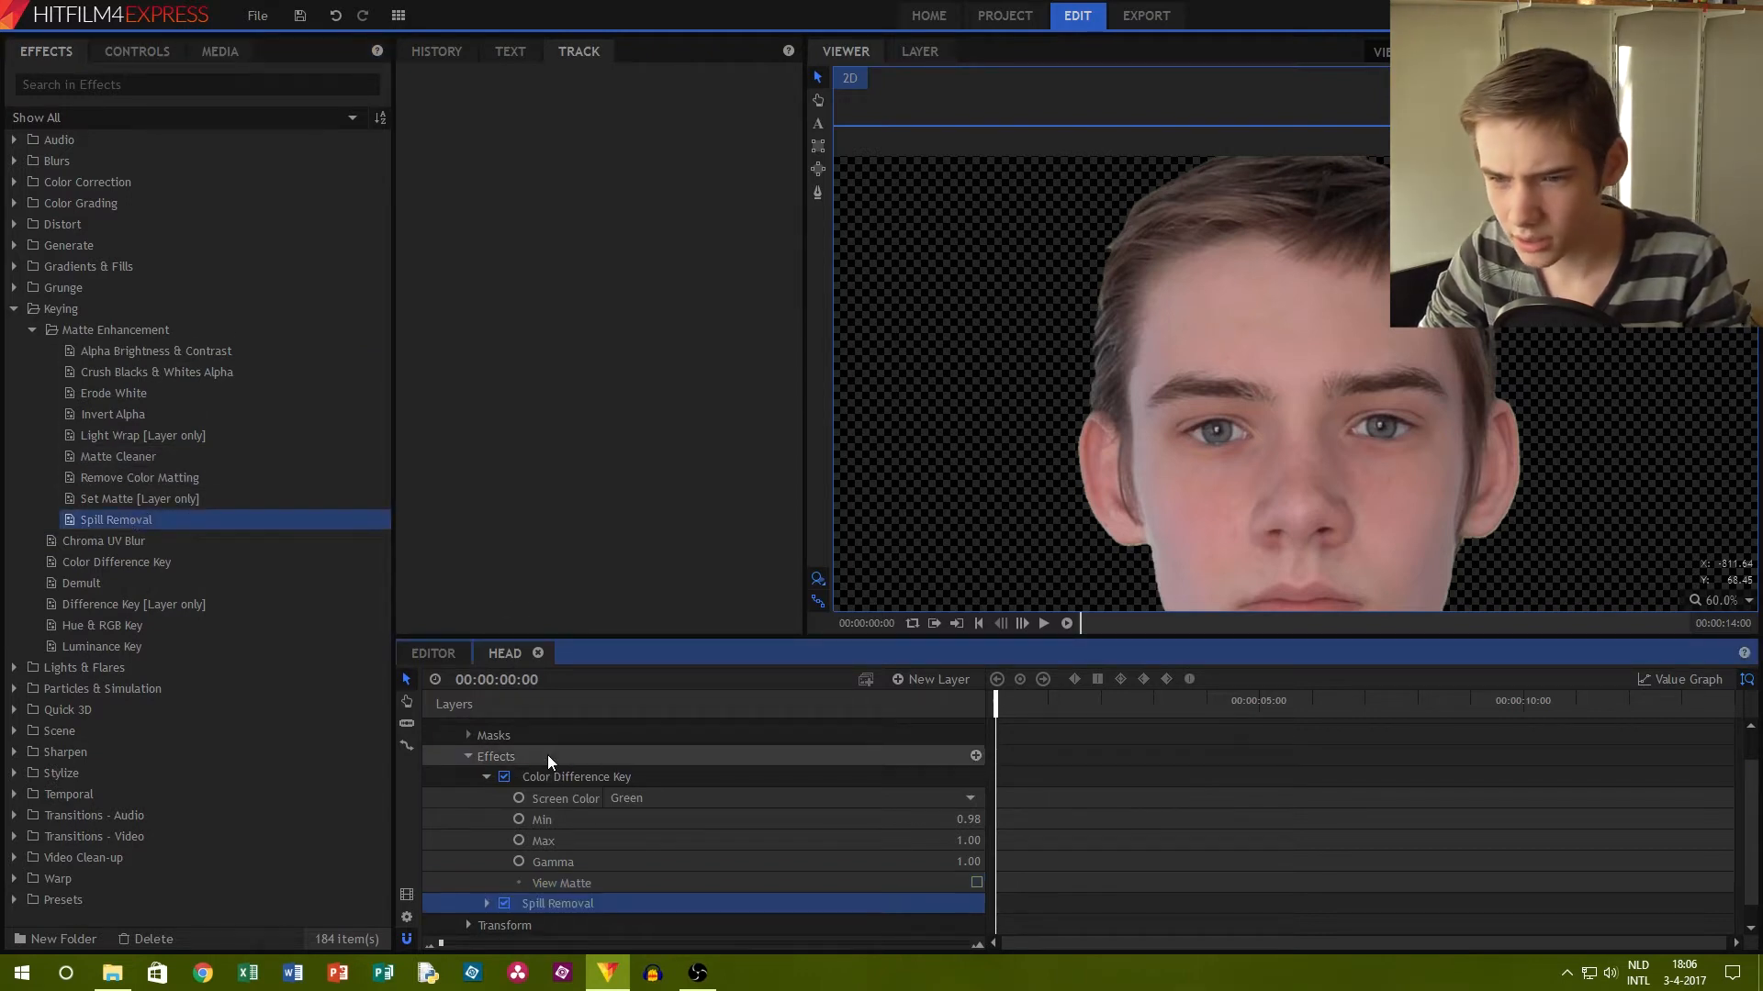
pyautogui.click(486, 903)
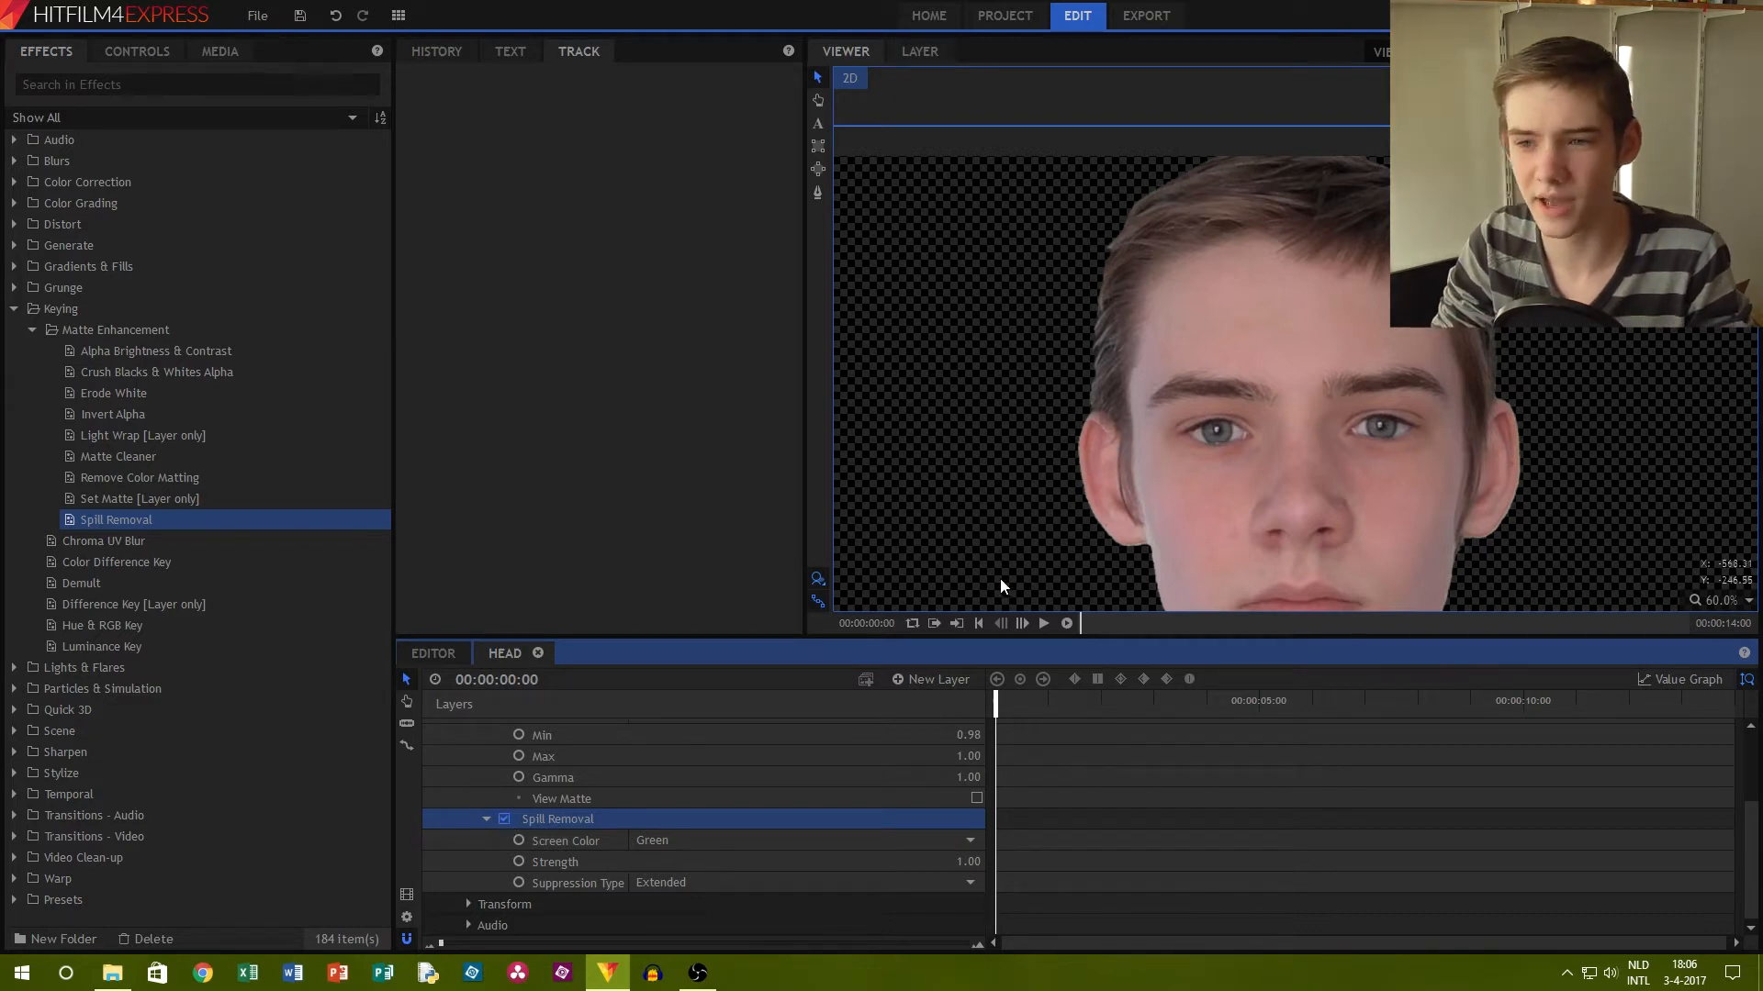
pyautogui.scroll(-2, 1248, 288)
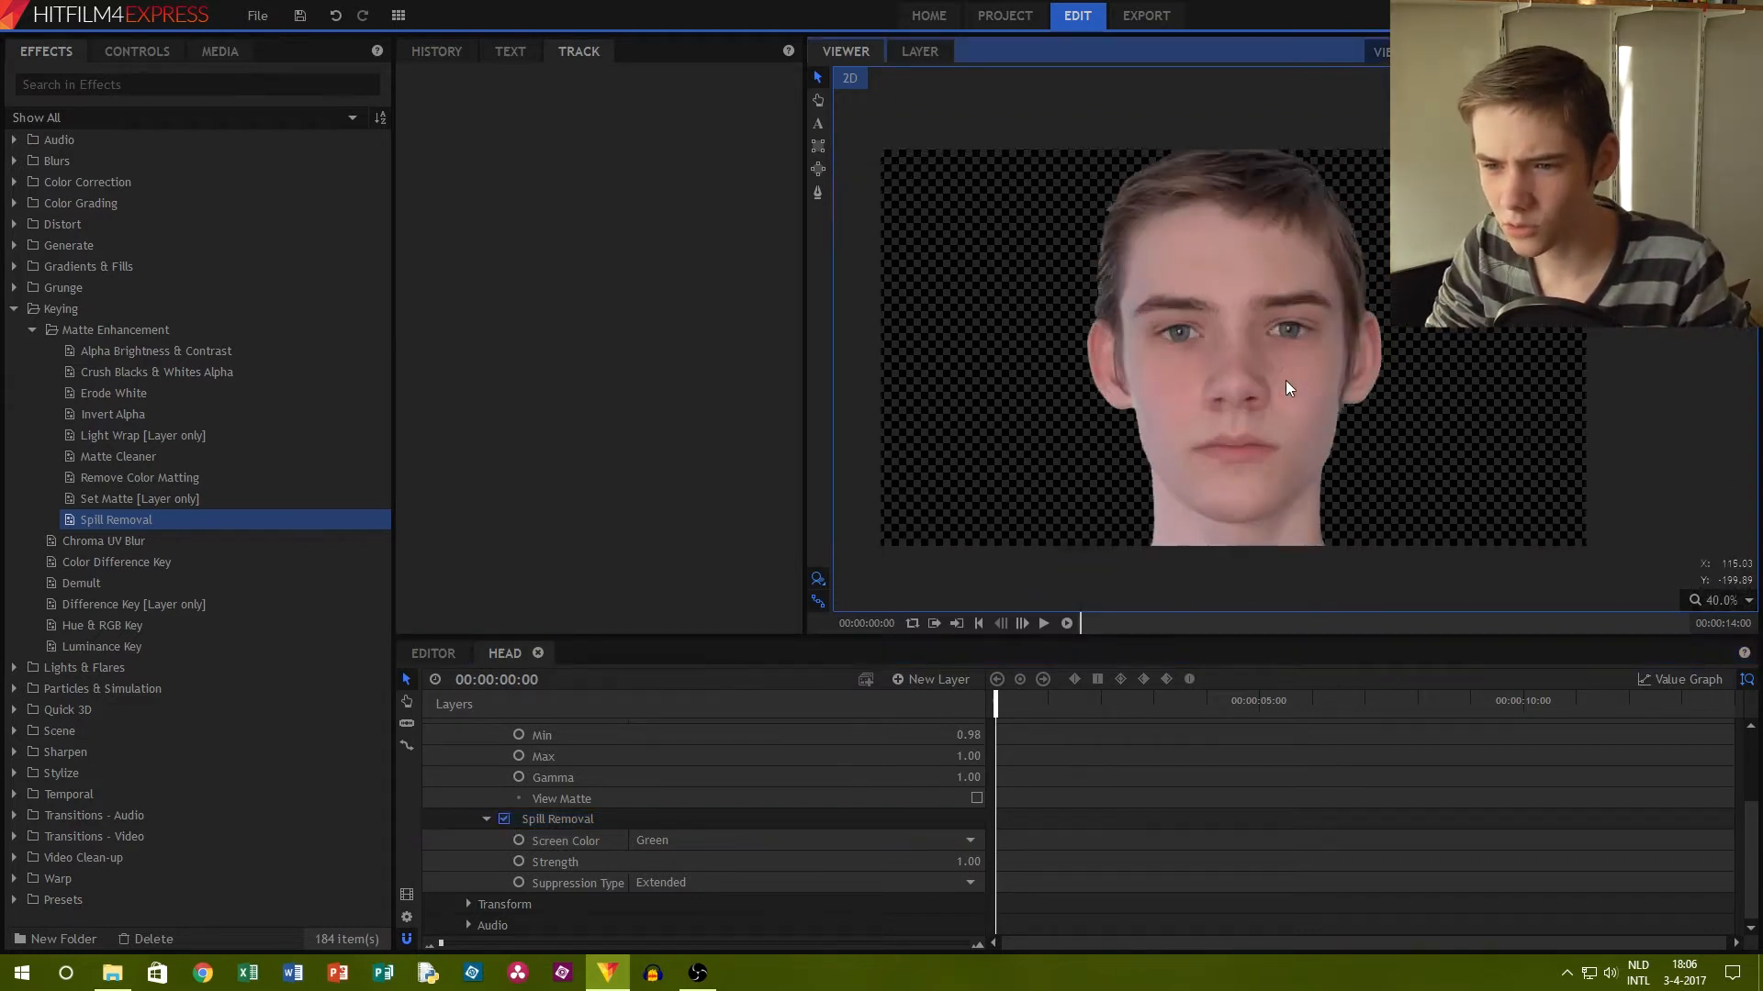
# Collapse the keyed S1810001.MP4 layer and rename it Footage
pyautogui.scroll(5, 470, 740)
pyautogui.click(430, 730)
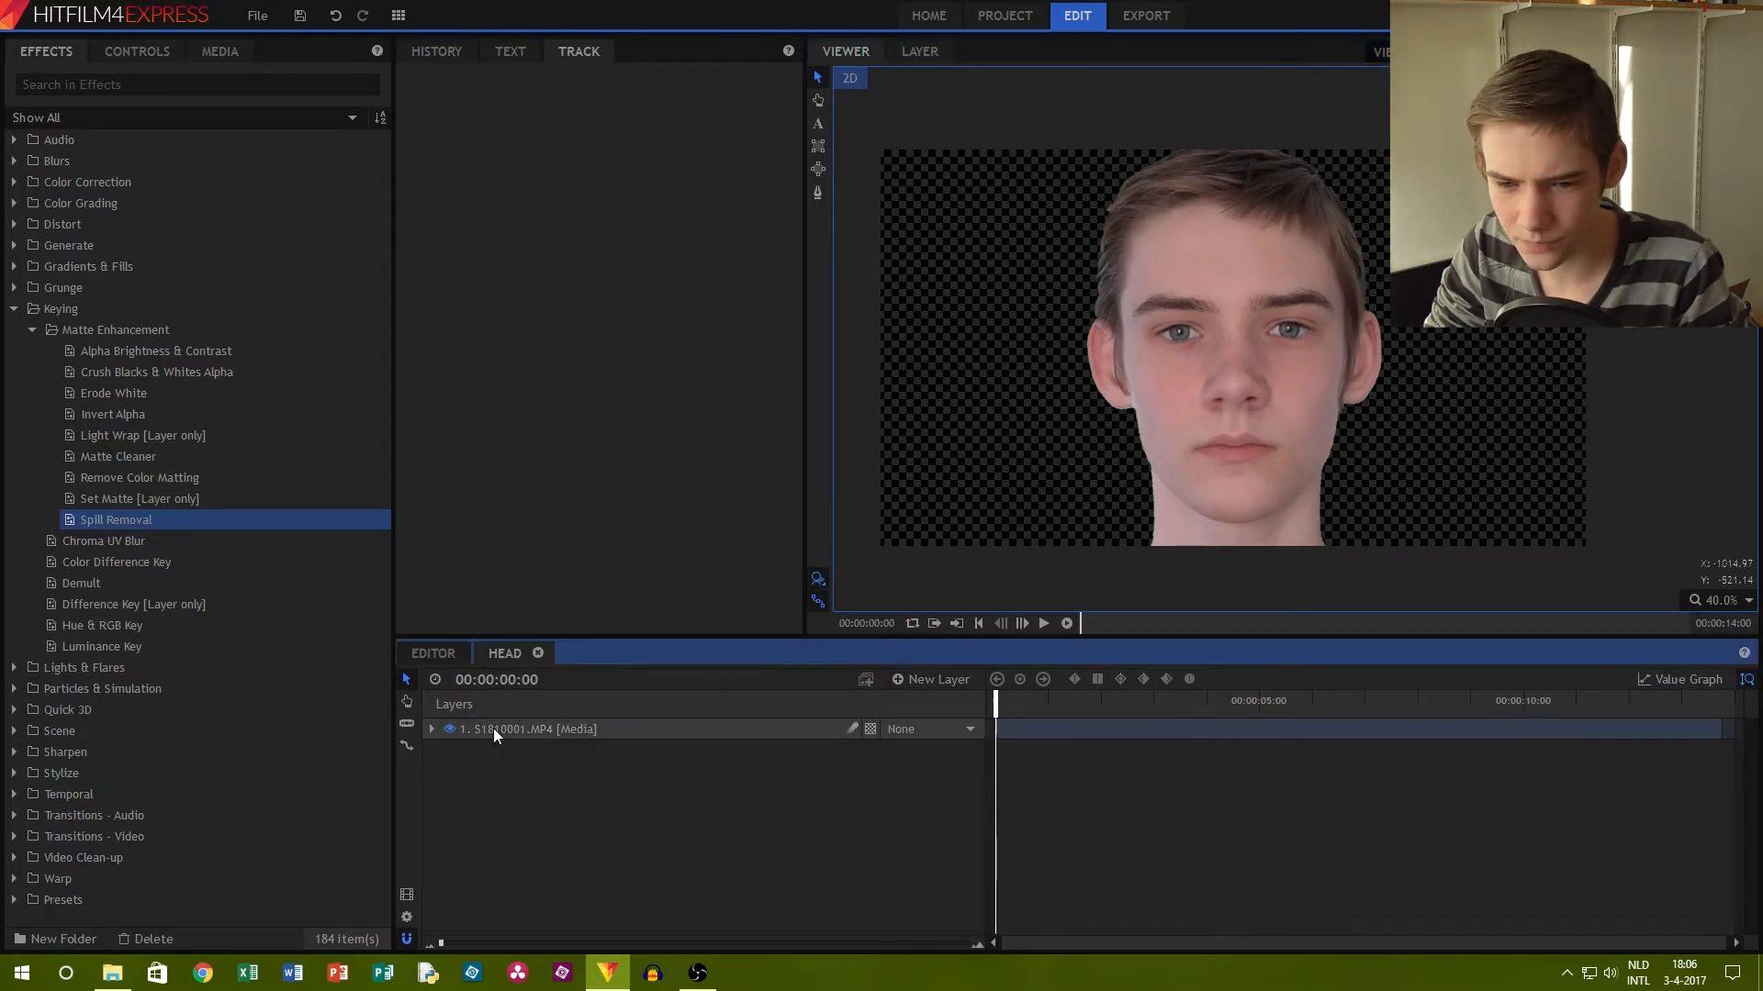
pyautogui.rightClick(493, 729)
pyautogui.click(563, 668)
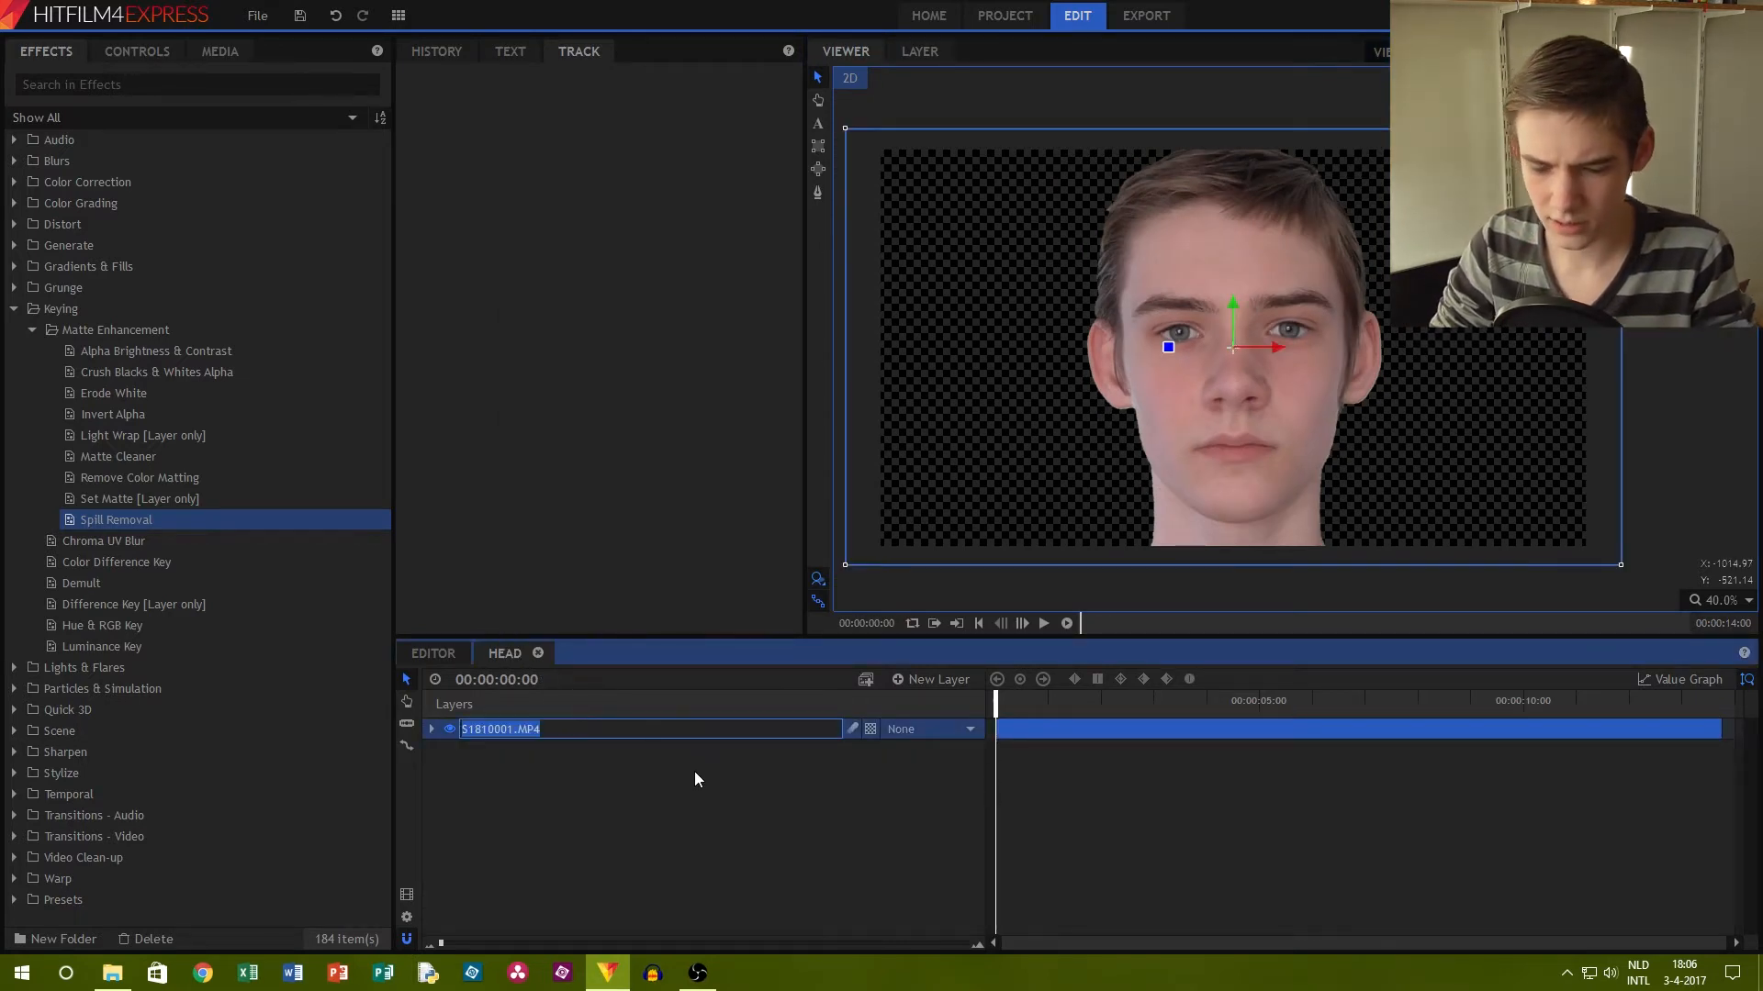
pyautogui.write('Foo')
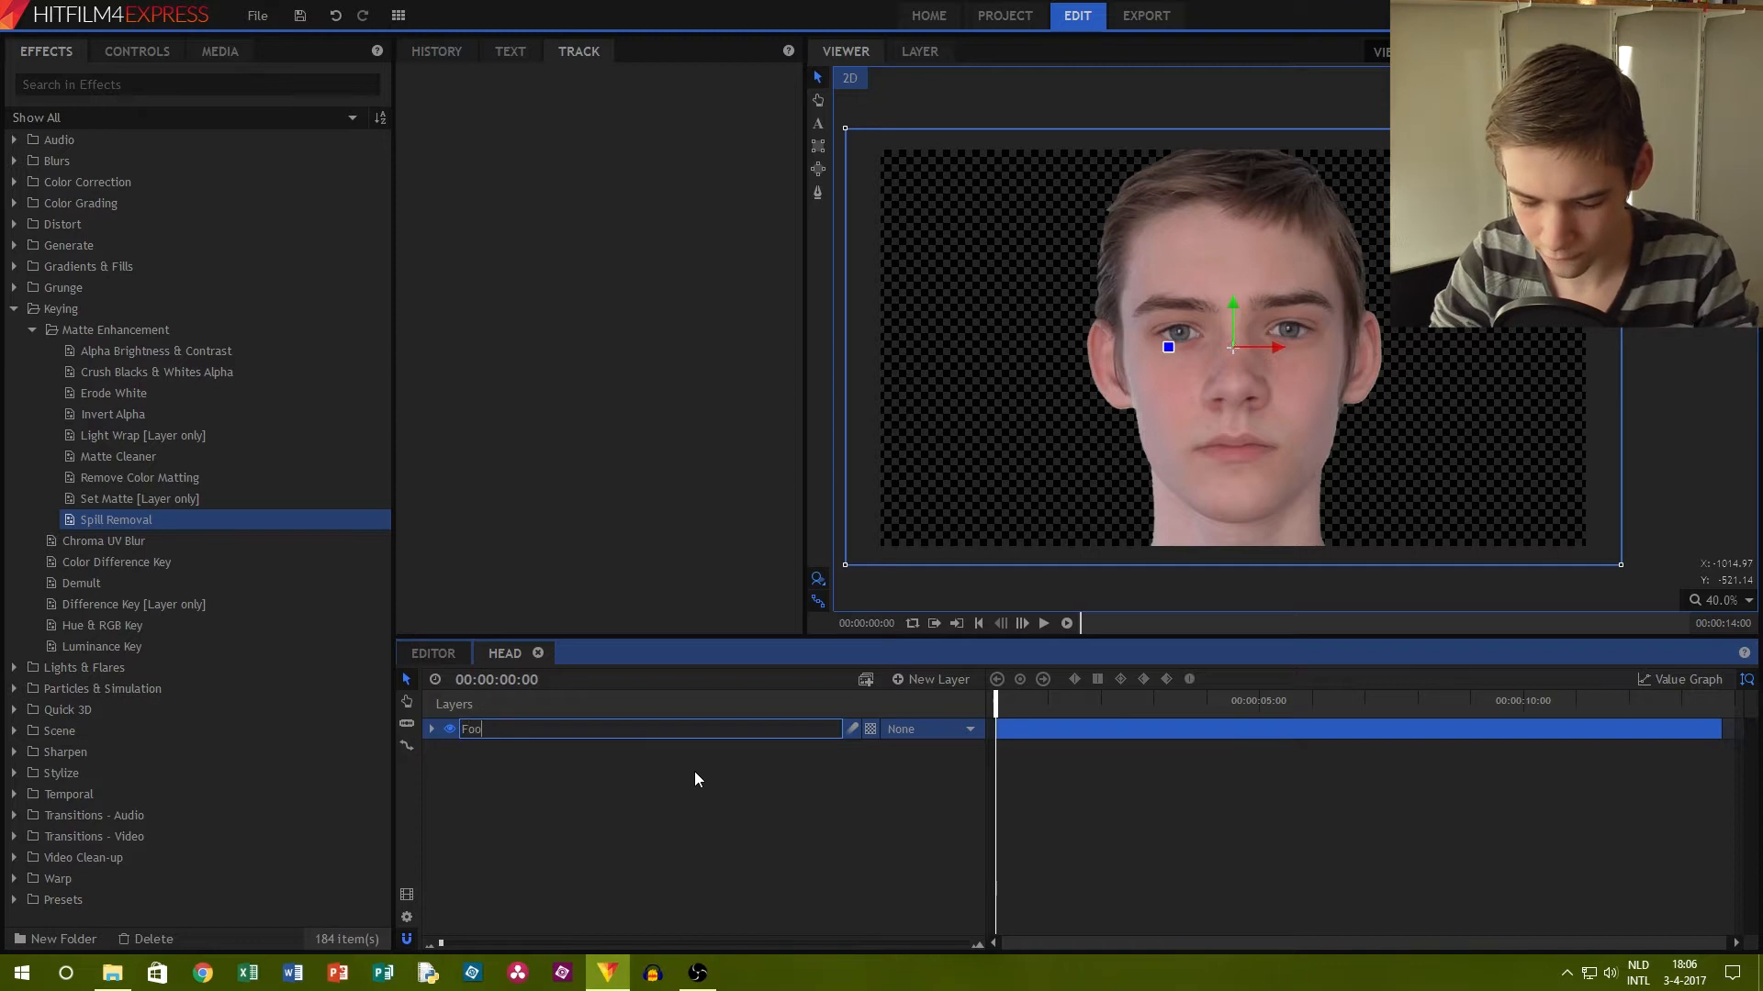
pyautogui.write('tage')
pyautogui.press('Return')
# Create a black 1920 x 1080 plane named Background and place it beneath the Footage layer
pyautogui.click(933, 680)
pyautogui.click(923, 704)
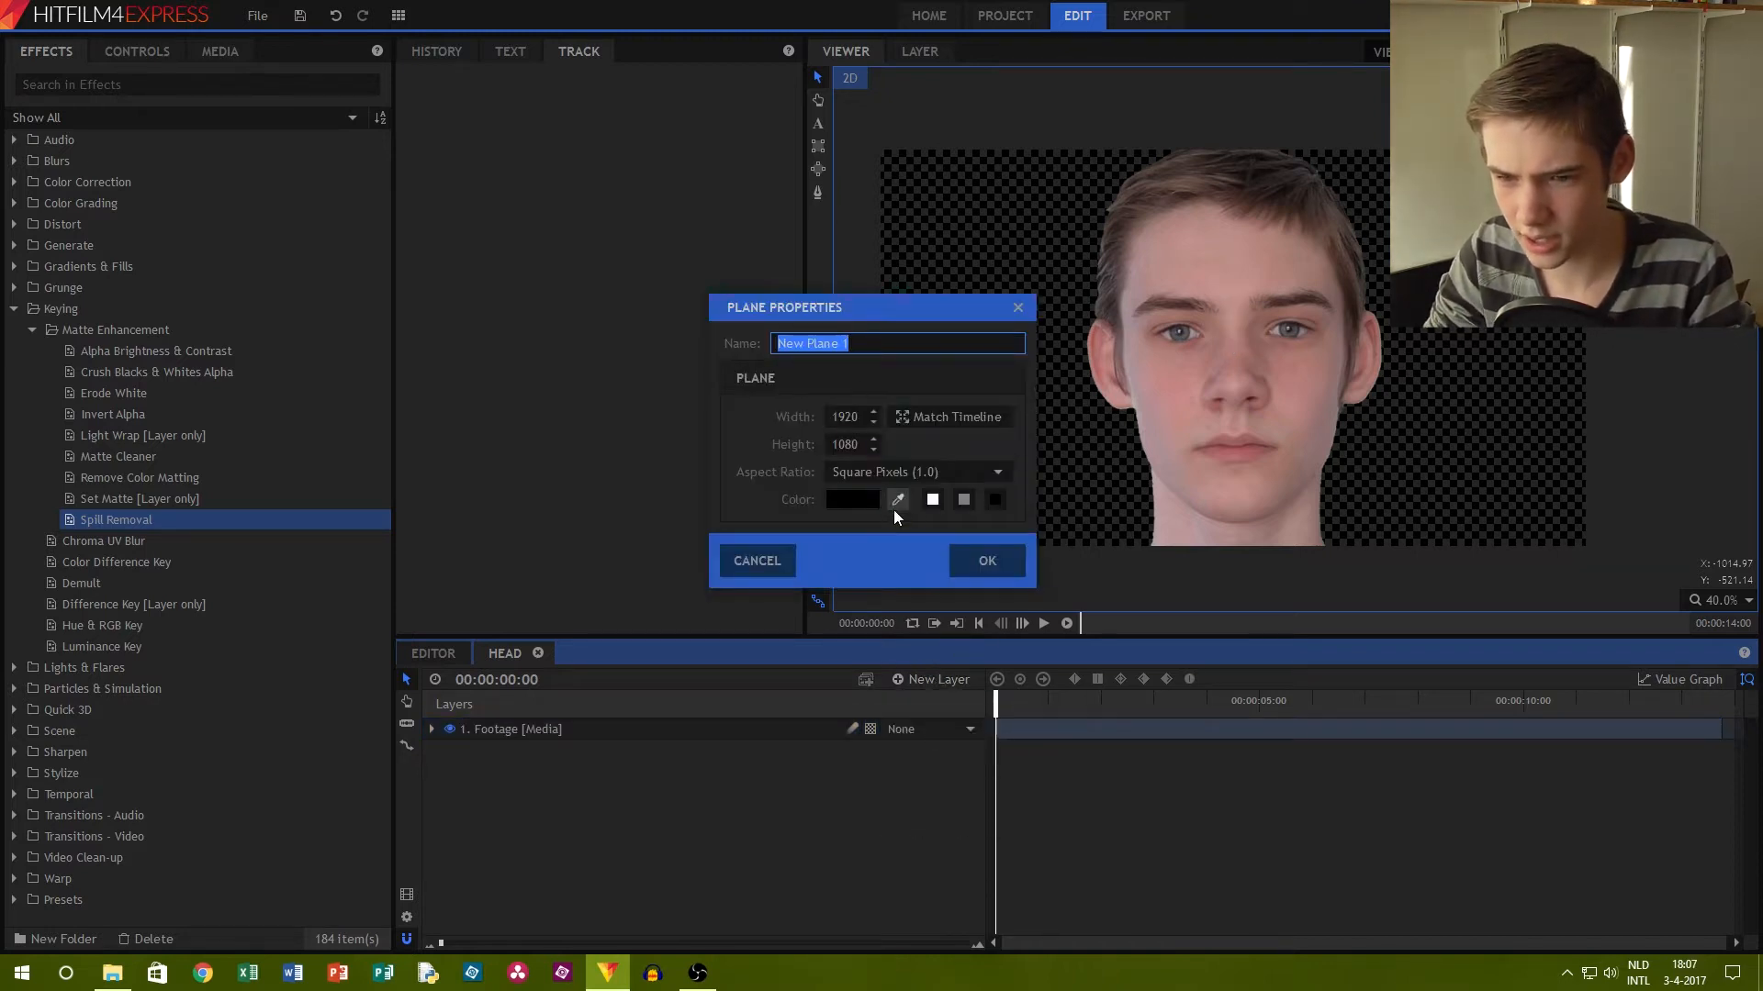
pyautogui.write('Background')
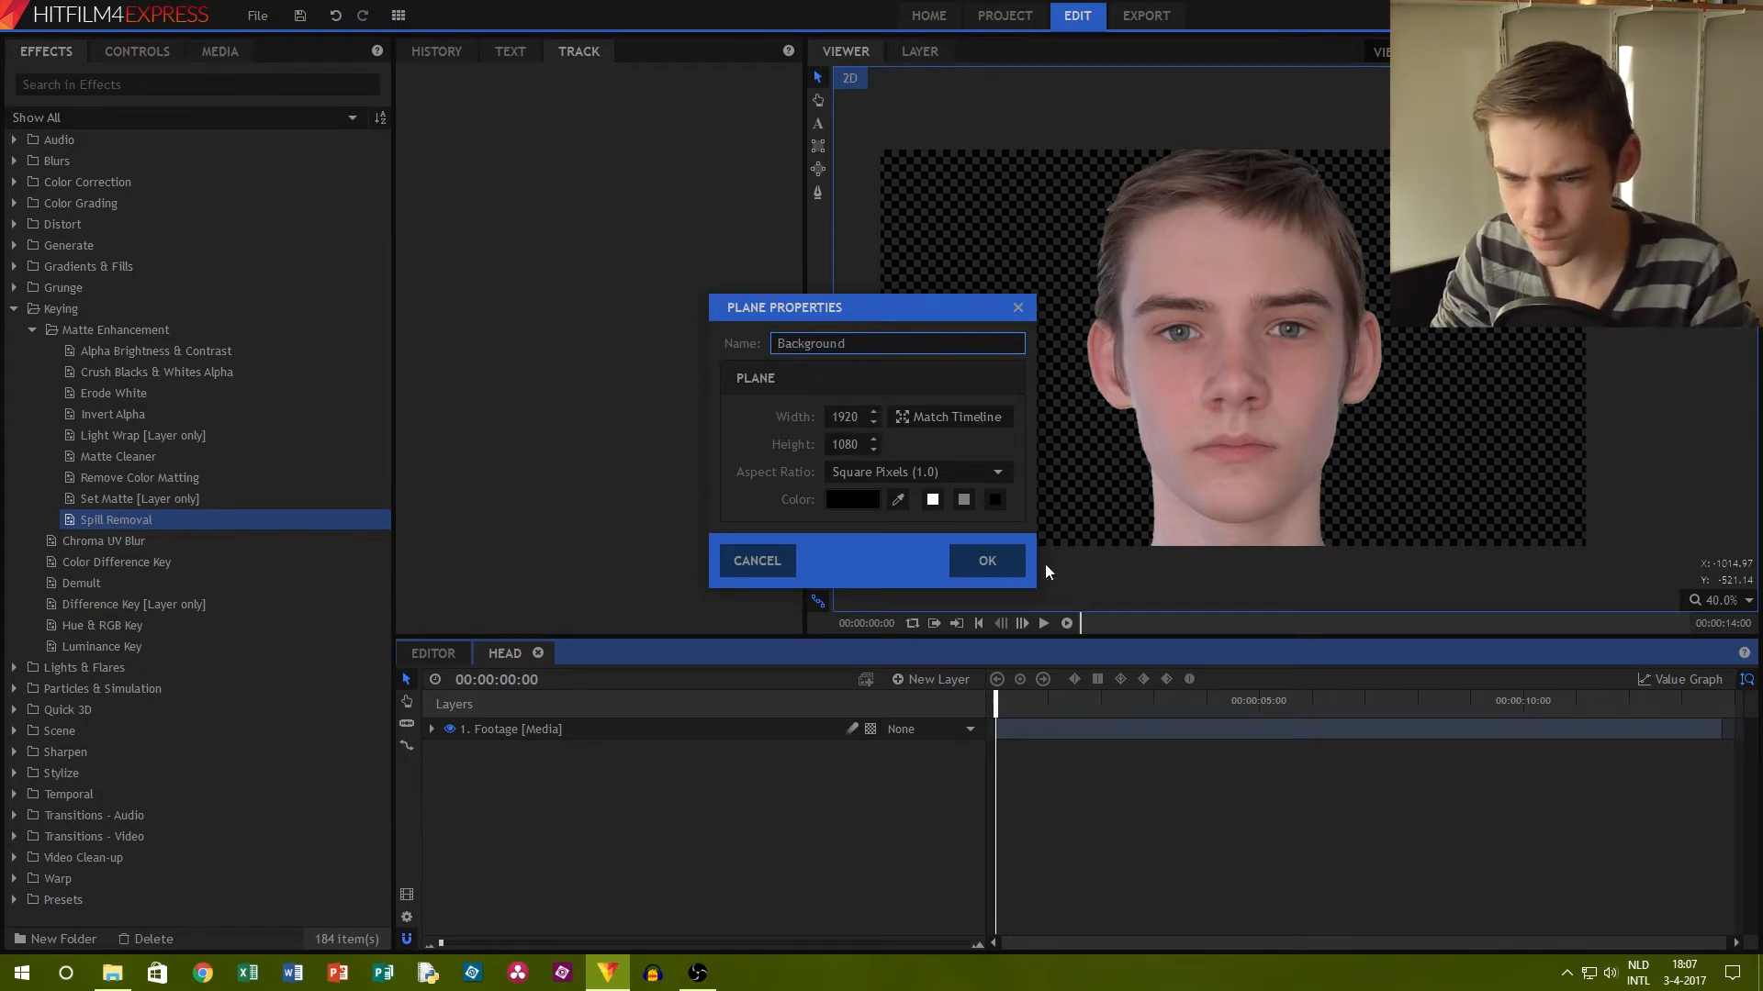
pyautogui.press('Return')
pyautogui.moveTo(651, 724); pyautogui.dragTo(569, 768)
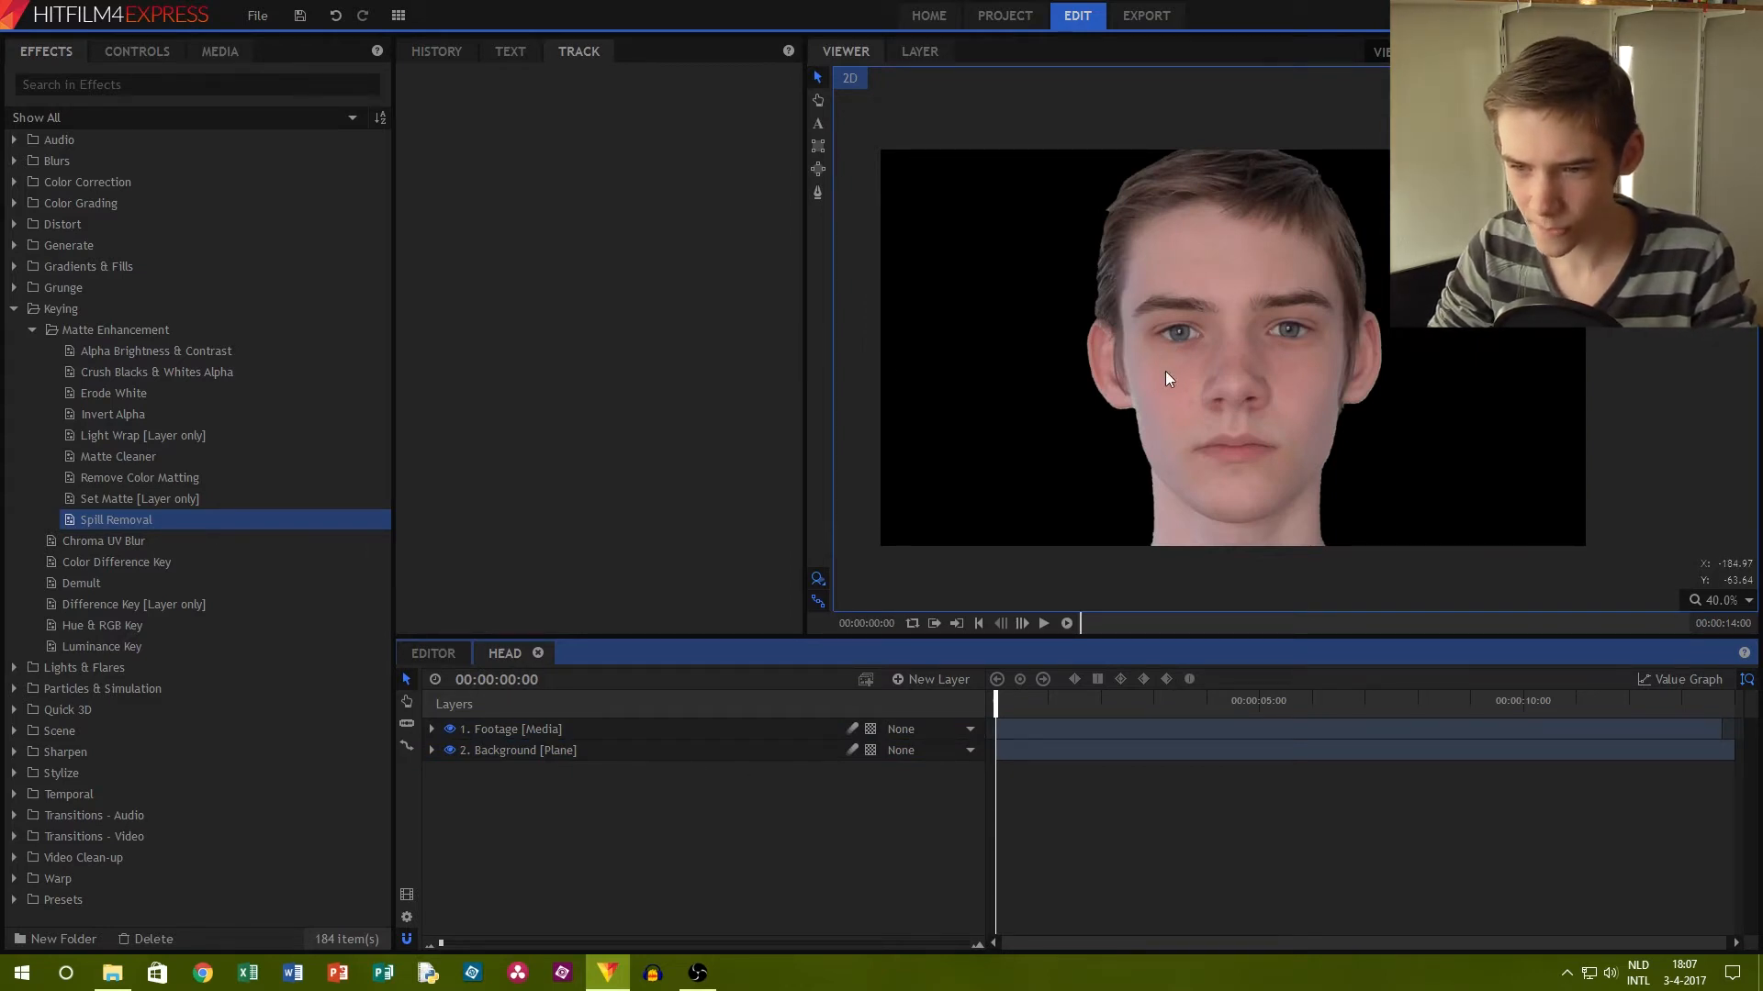
# Add a tracker to the Footage layer, collapsing its effects list
pyautogui.click(525, 730)
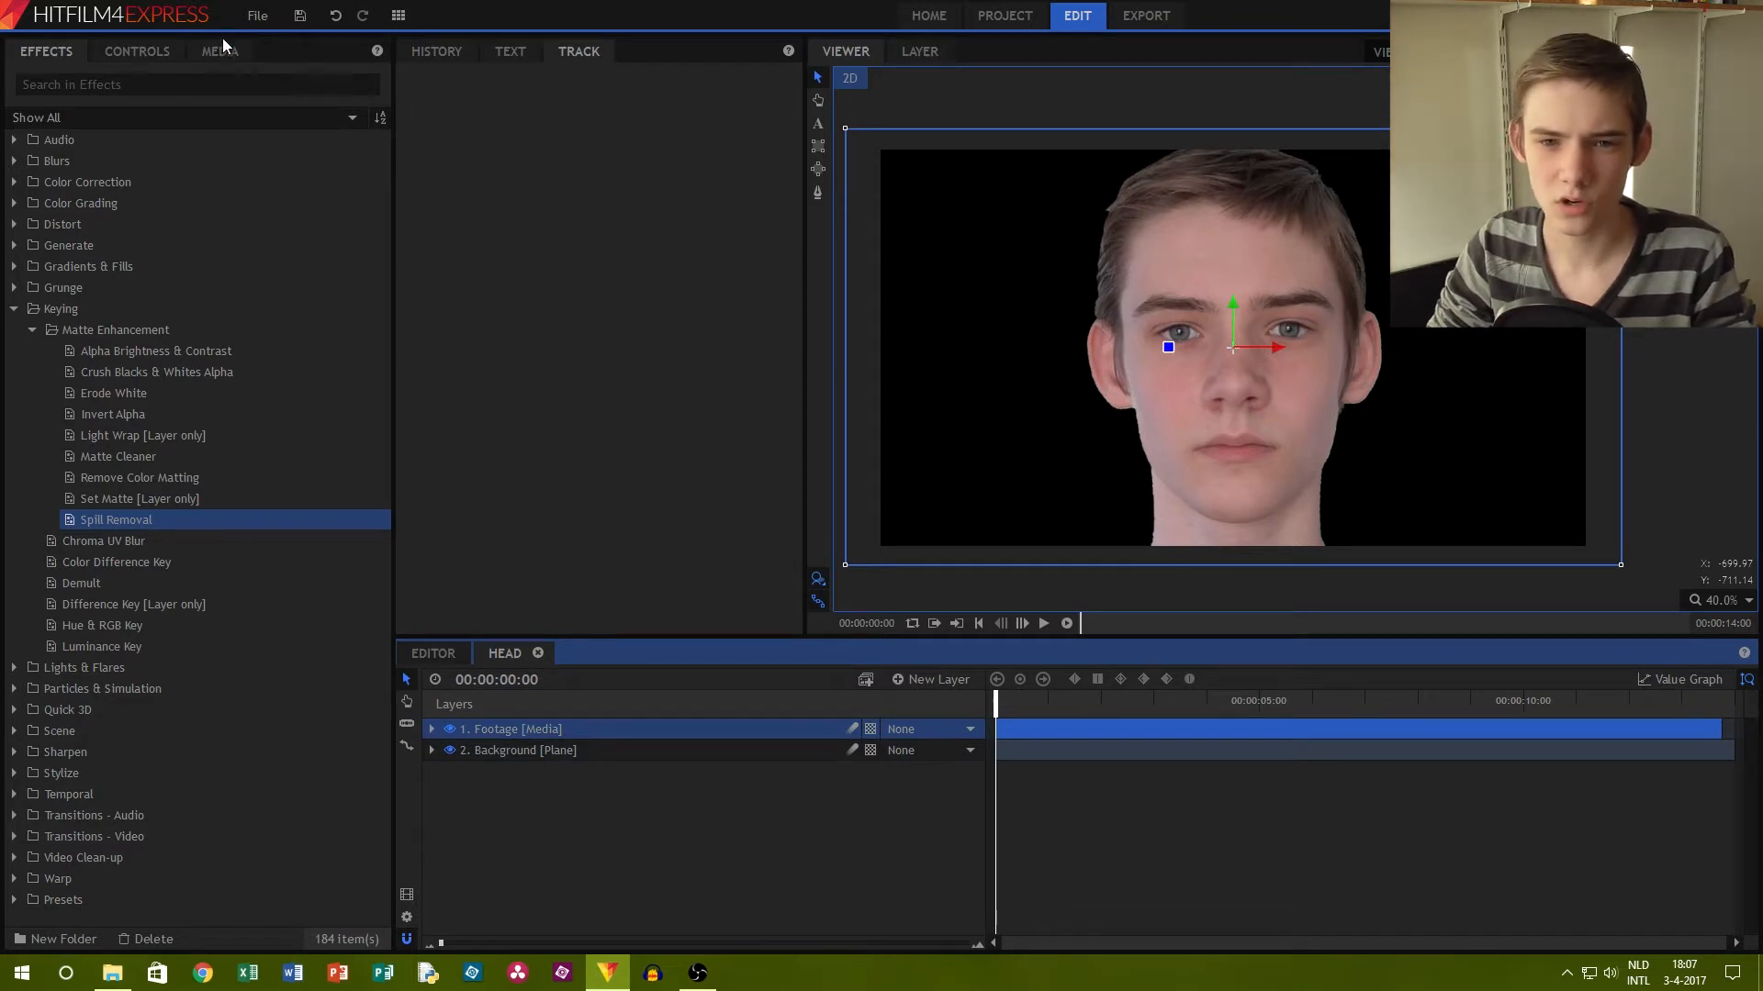
pyautogui.click(431, 730)
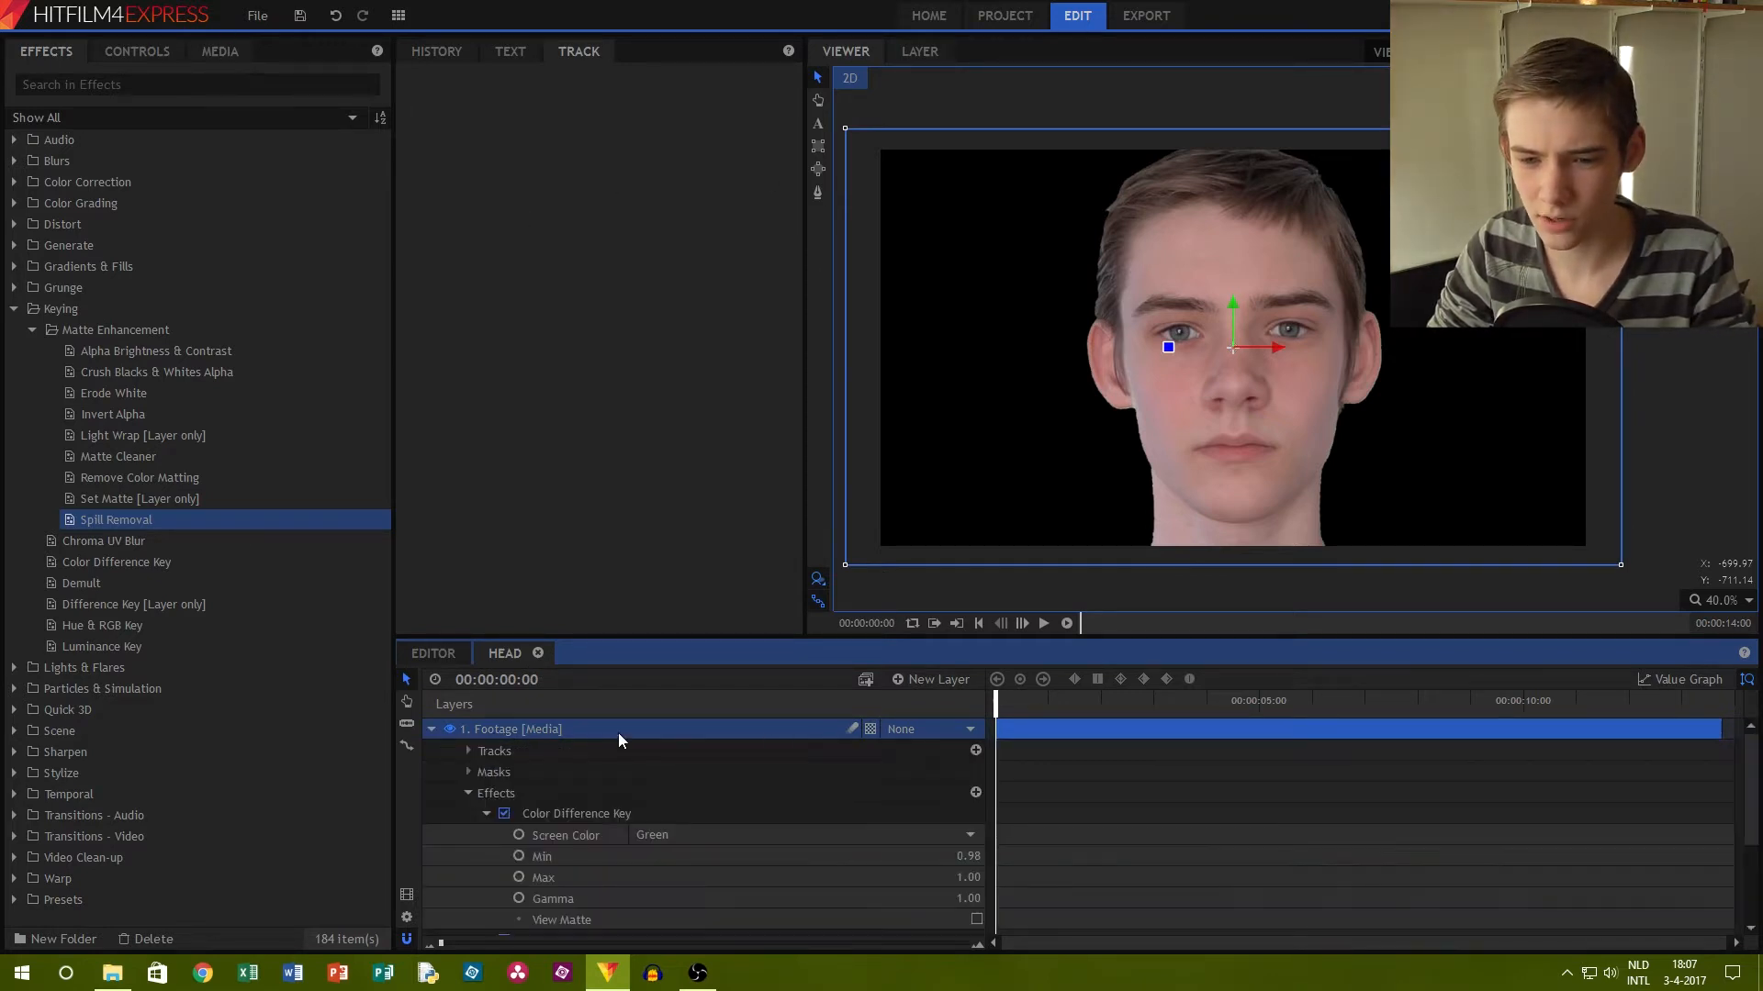
pyautogui.click(477, 799)
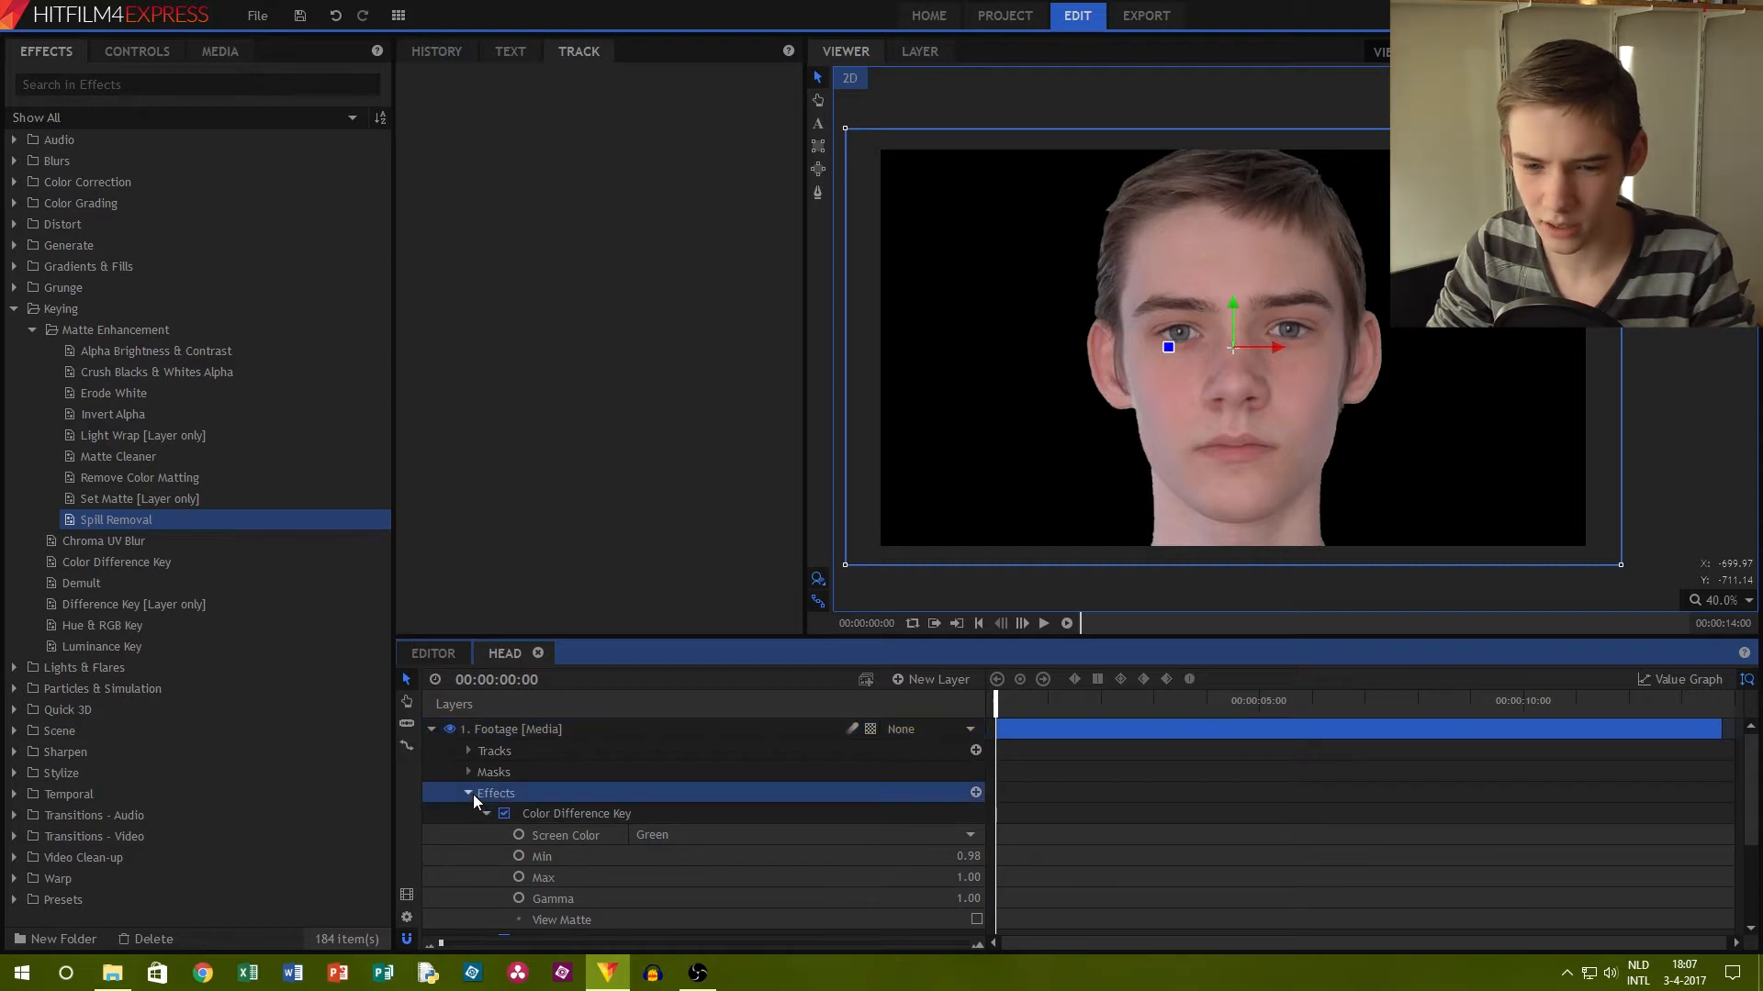
pyautogui.click(469, 794)
pyautogui.click(976, 751)
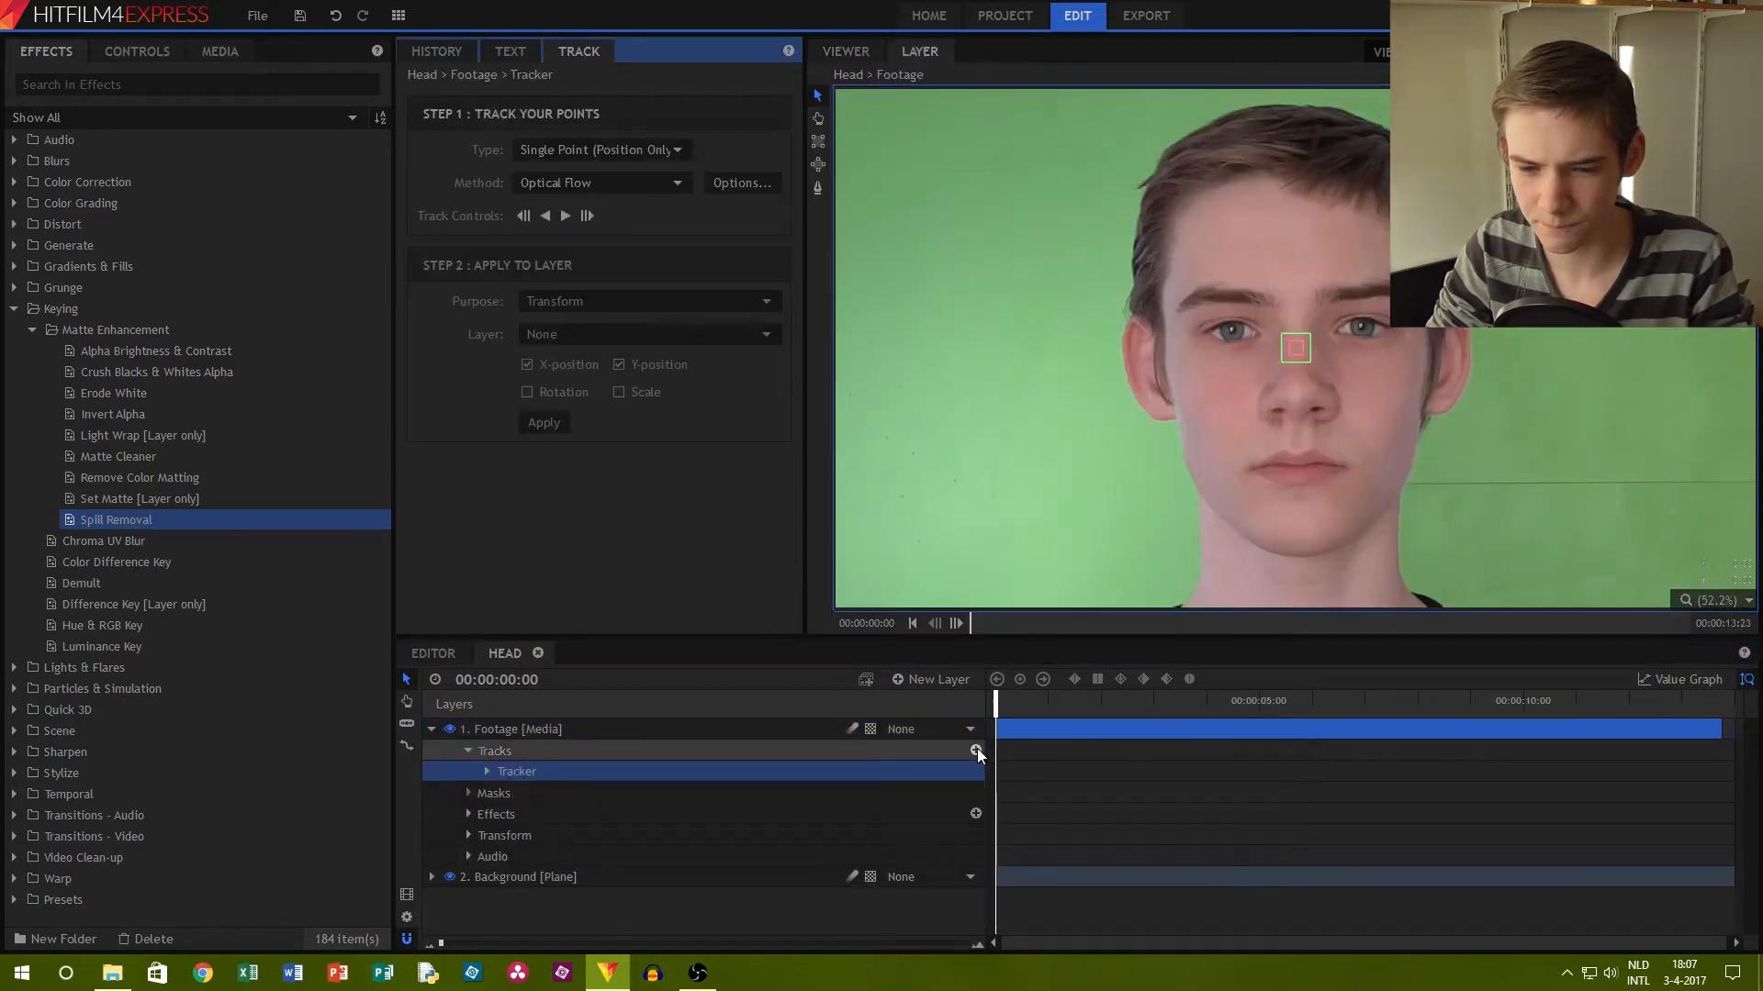
# Position the single-point tracker over the nose and widen its feature and search boxes to enclose both nostrils
pyautogui.scroll(5, 1306, 301)
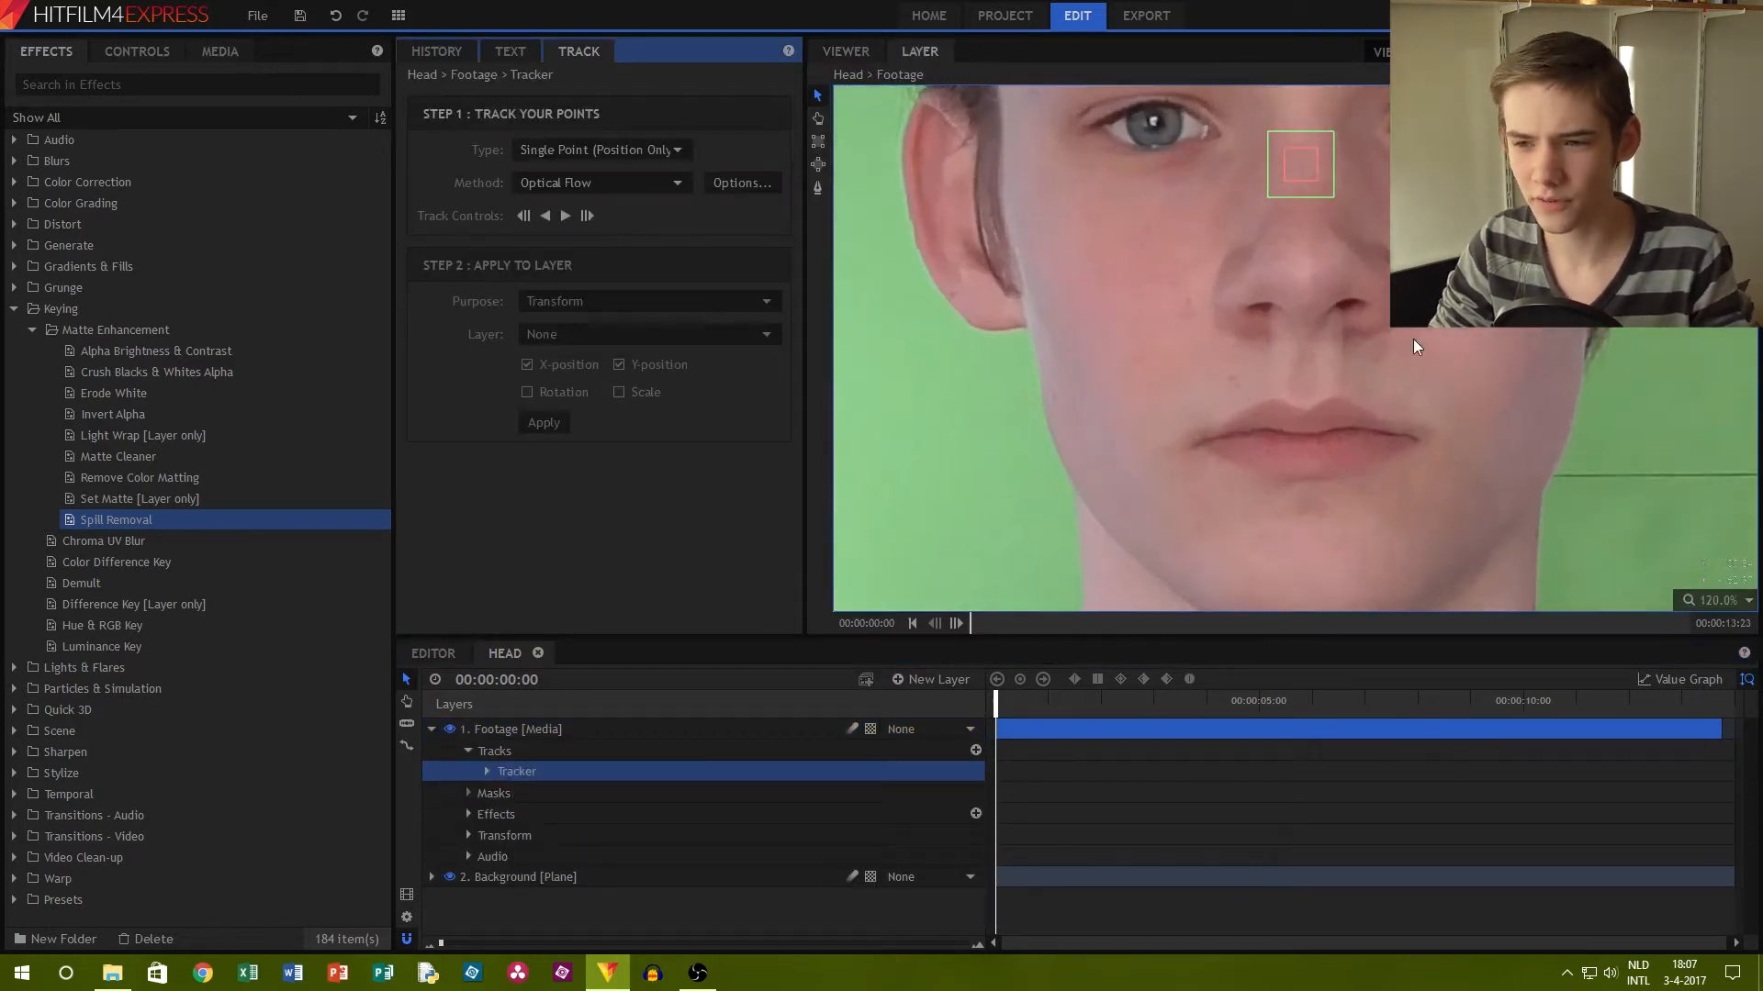
pyautogui.moveTo(1283, 120); pyautogui.dragTo(1389, 333)
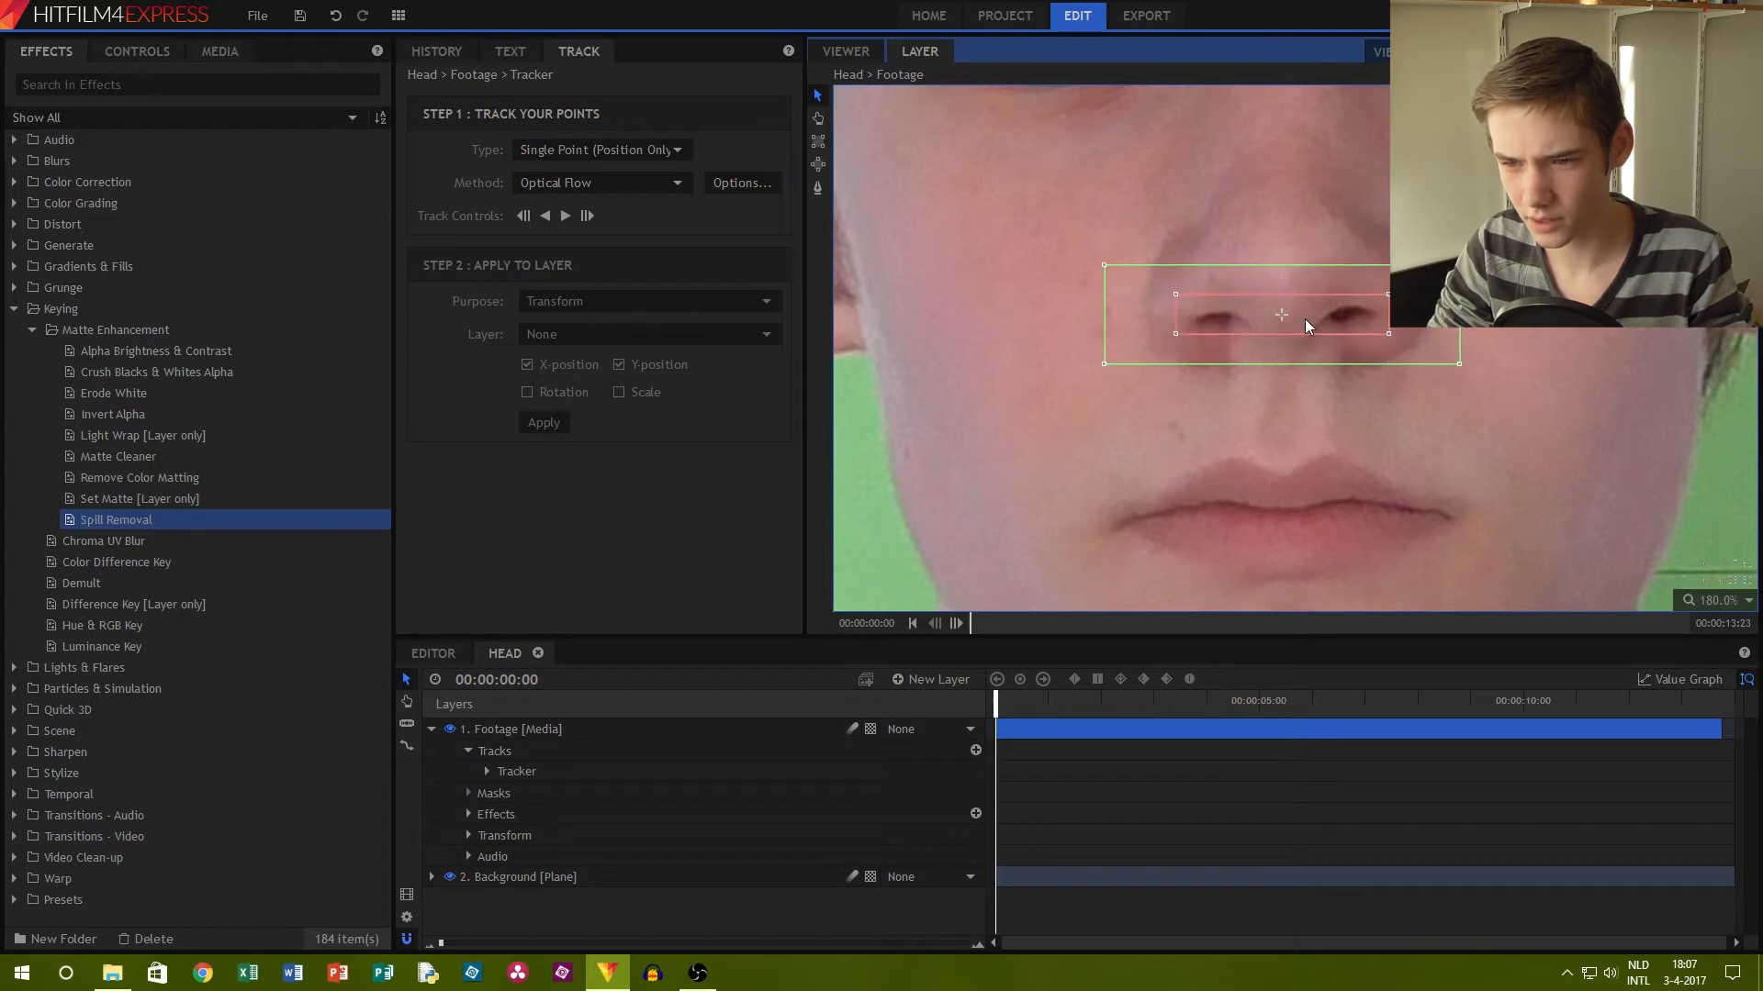
pyautogui.scroll(-10, 1044, 346)
pyautogui.scroll(3, 1043, 345)
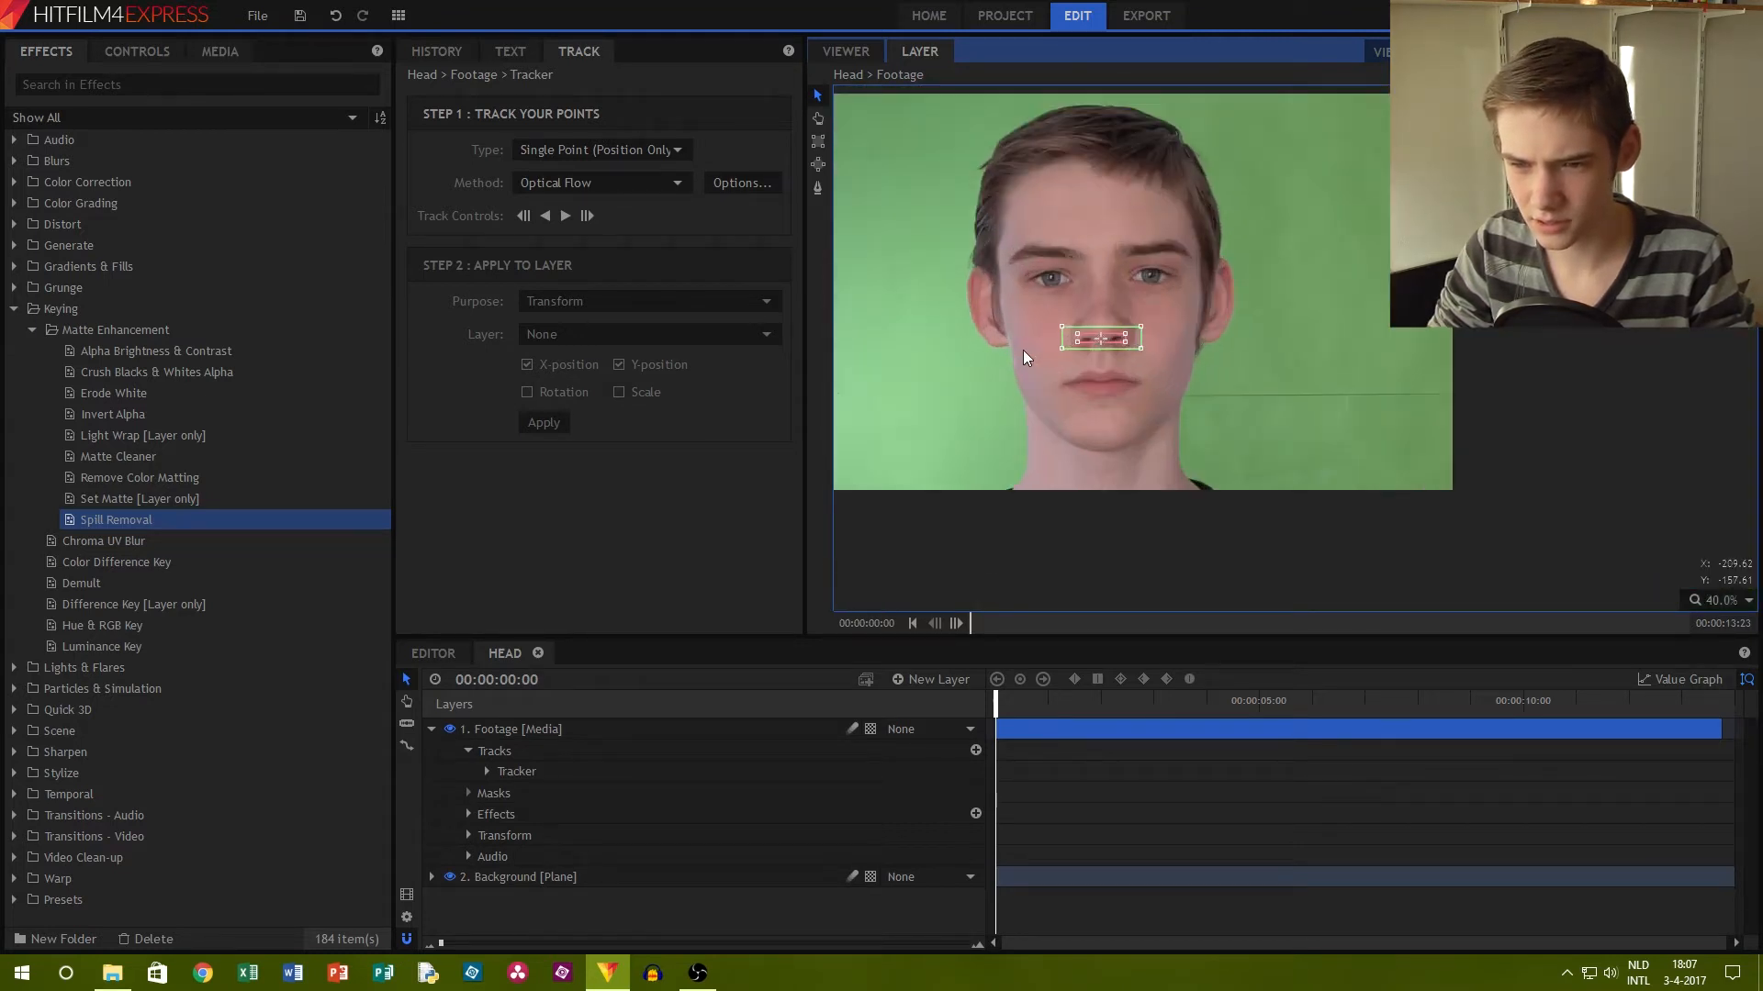
pyautogui.moveTo(1015, 347); pyautogui.dragTo(1200, 401)
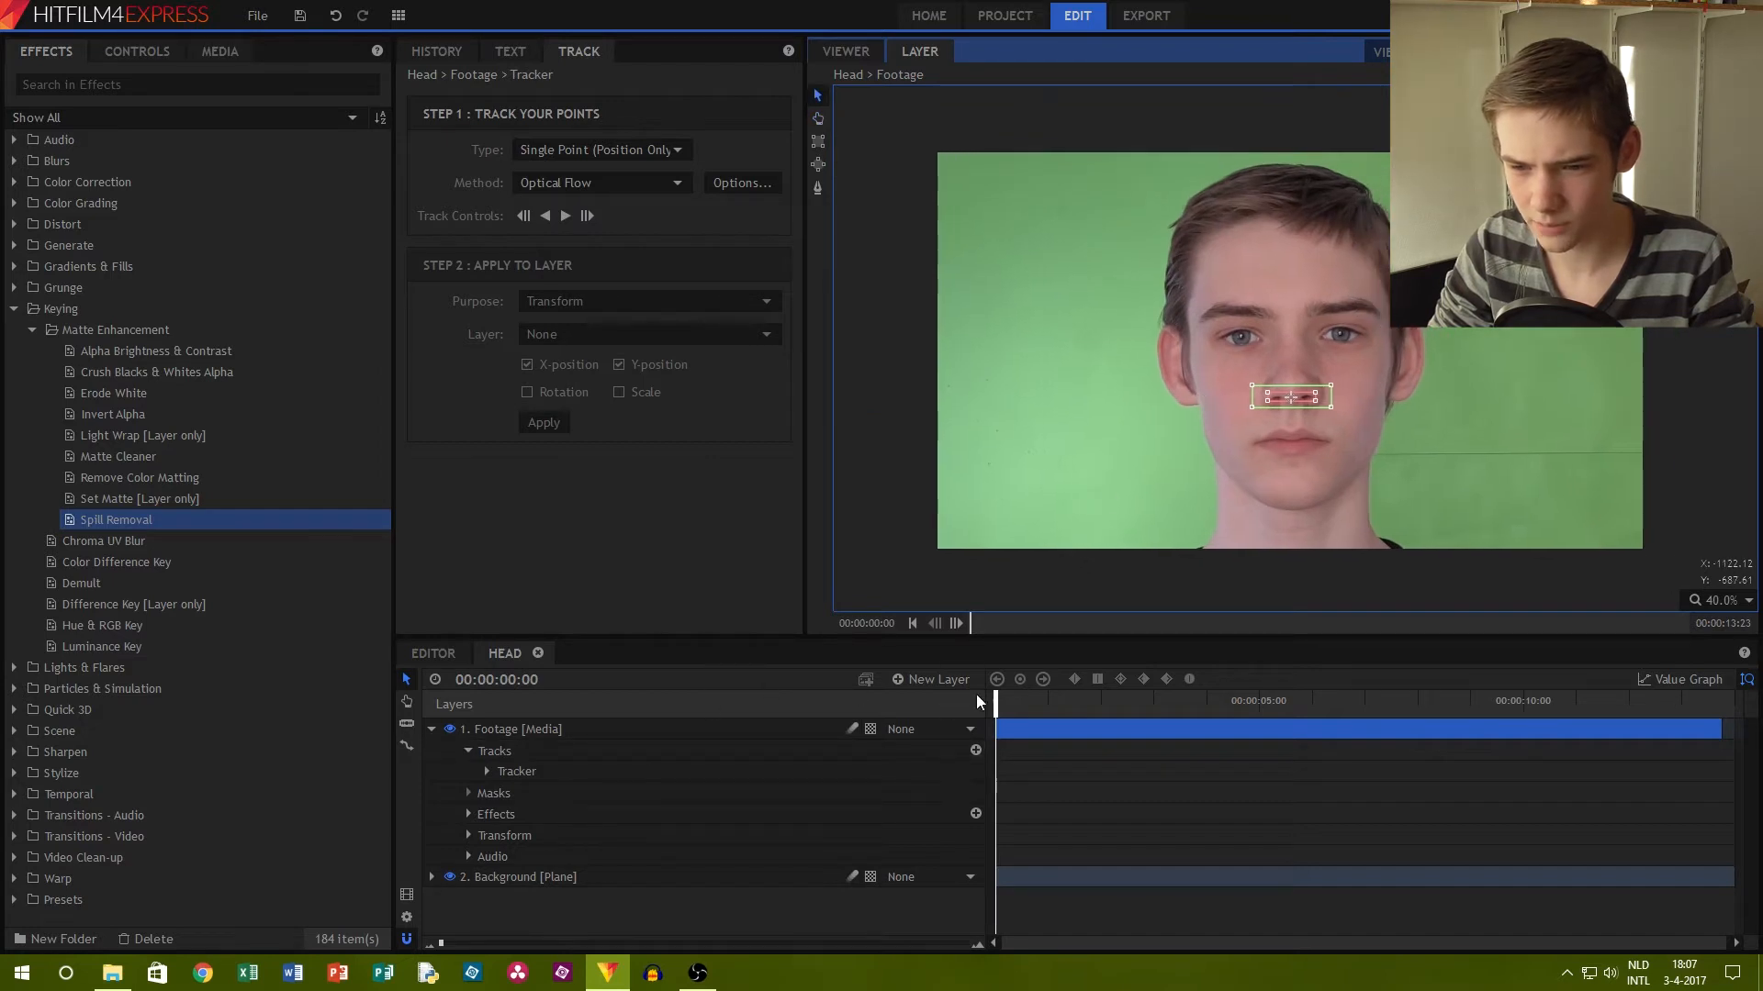
# Track the nostrils forward through the whole clip with Optical Flow and inspect the resulting motion path
pyautogui.click(565, 218)
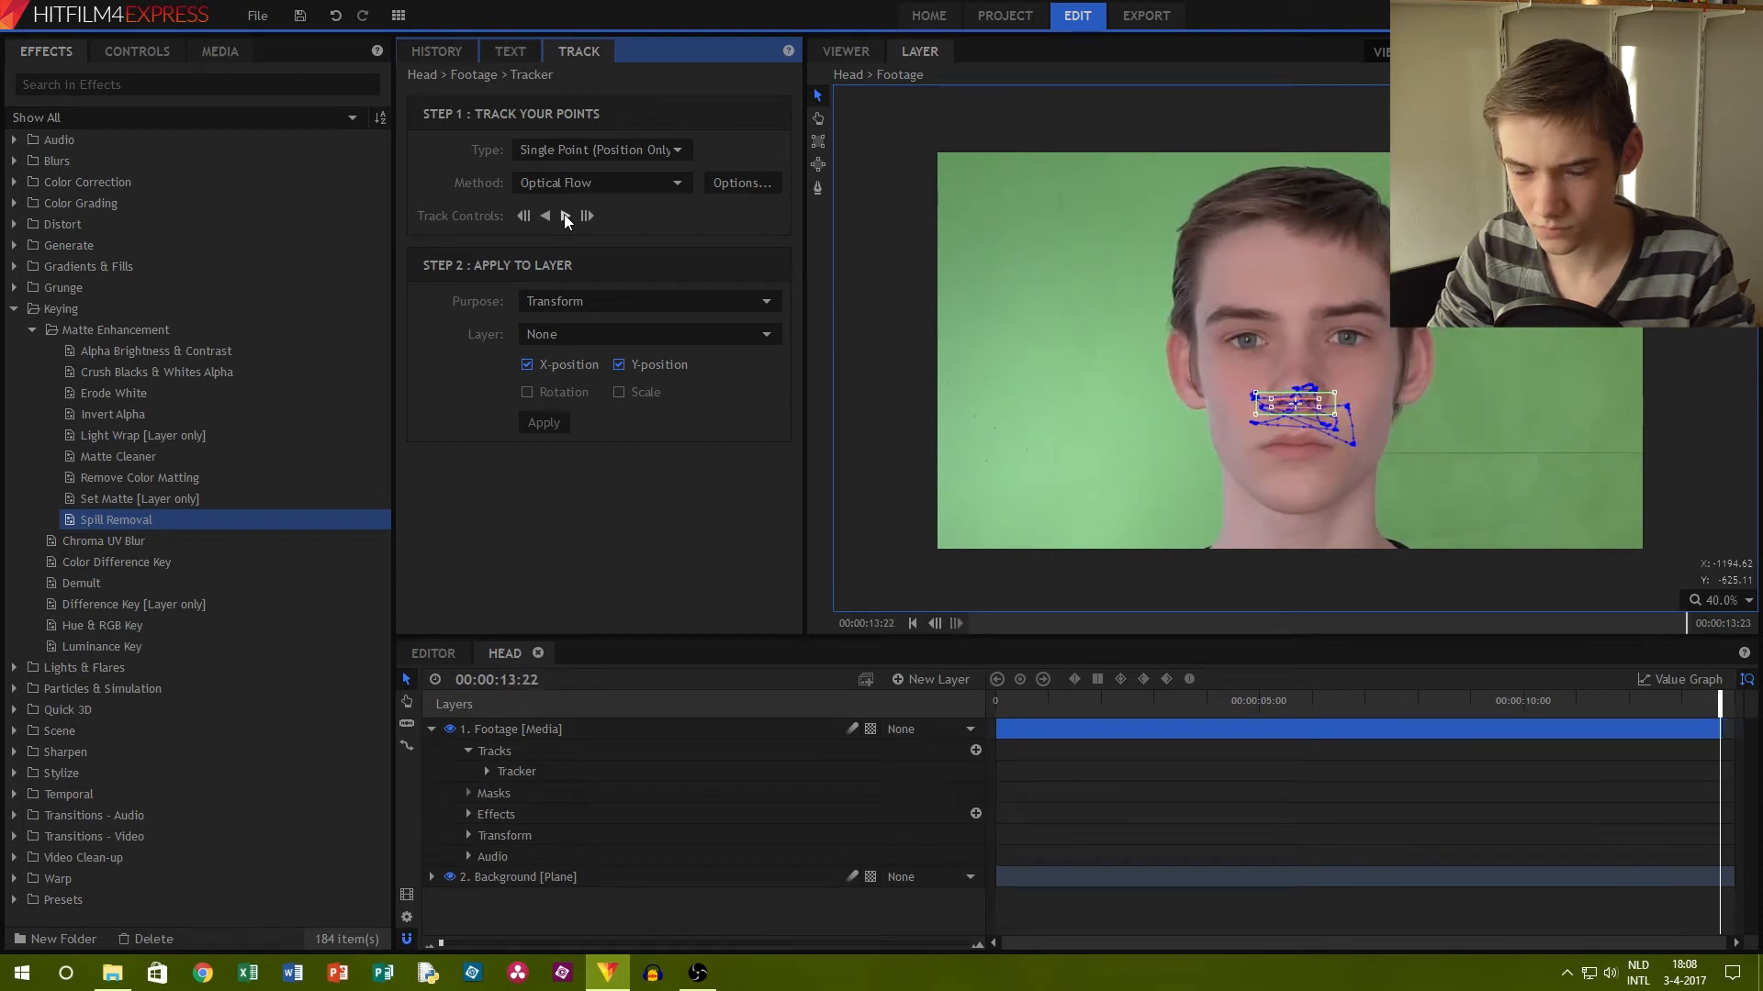
pyautogui.scroll(3, 1329, 424)
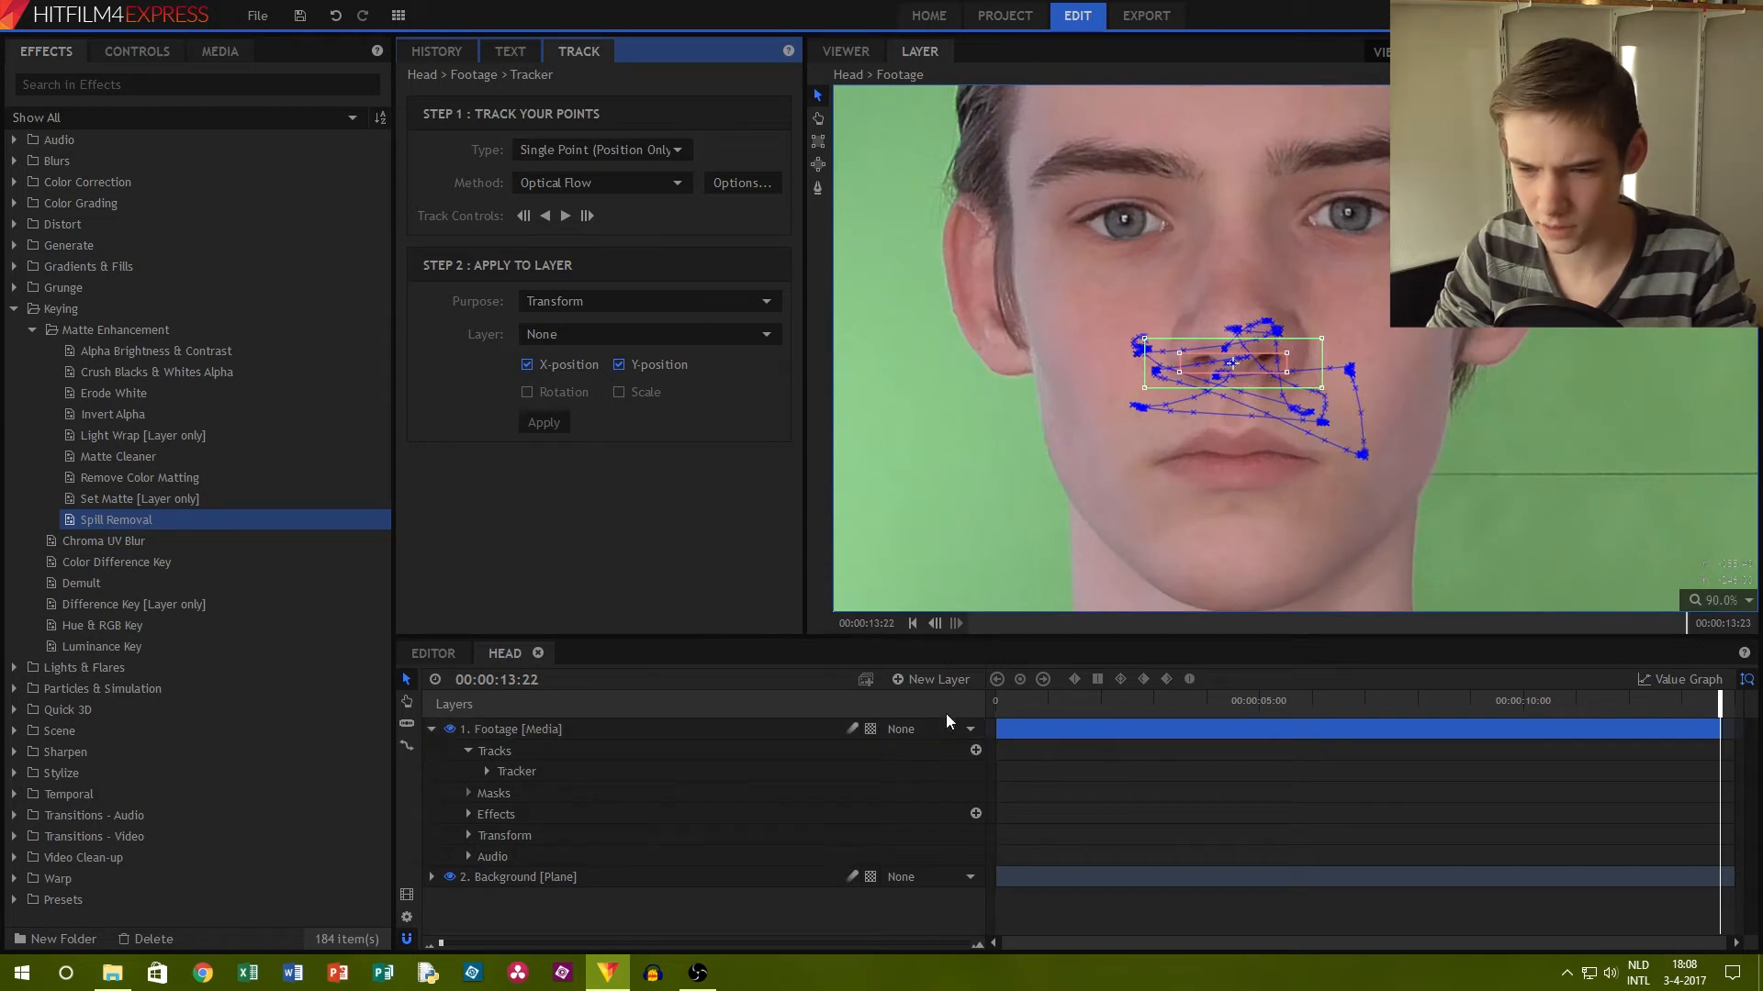
# Create a new point layer and rename it FrontPoint
pyautogui.click(933, 683)
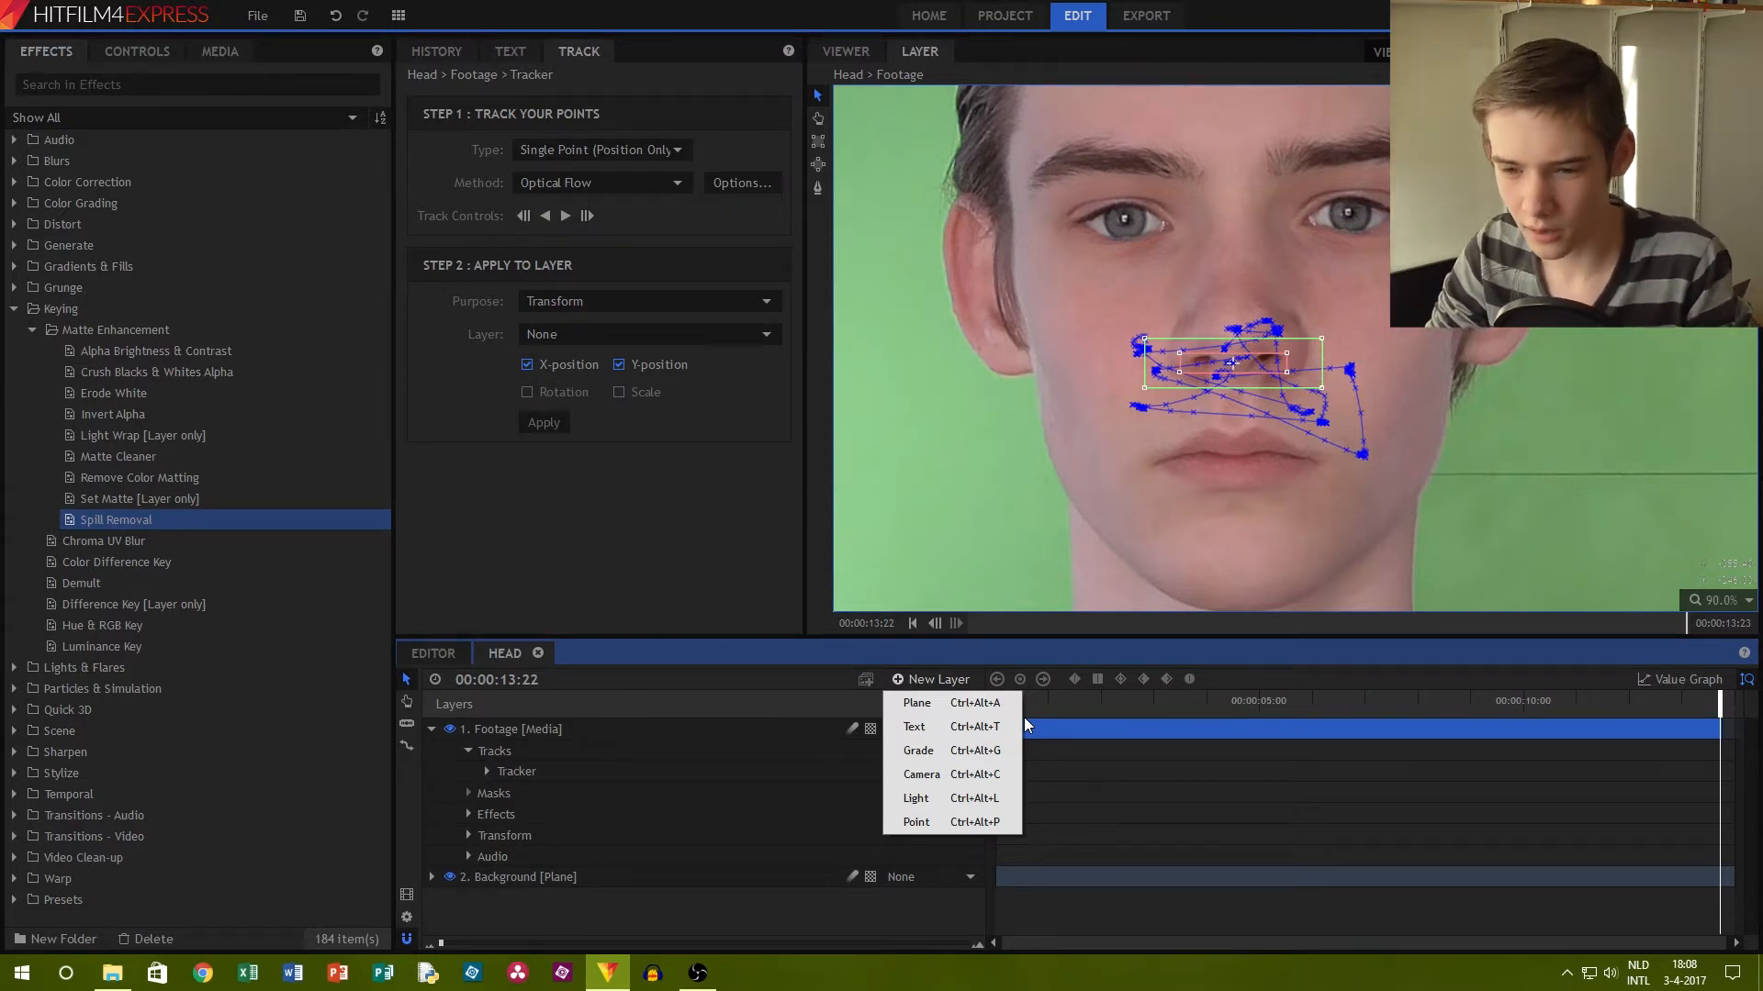
pyautogui.click(927, 819)
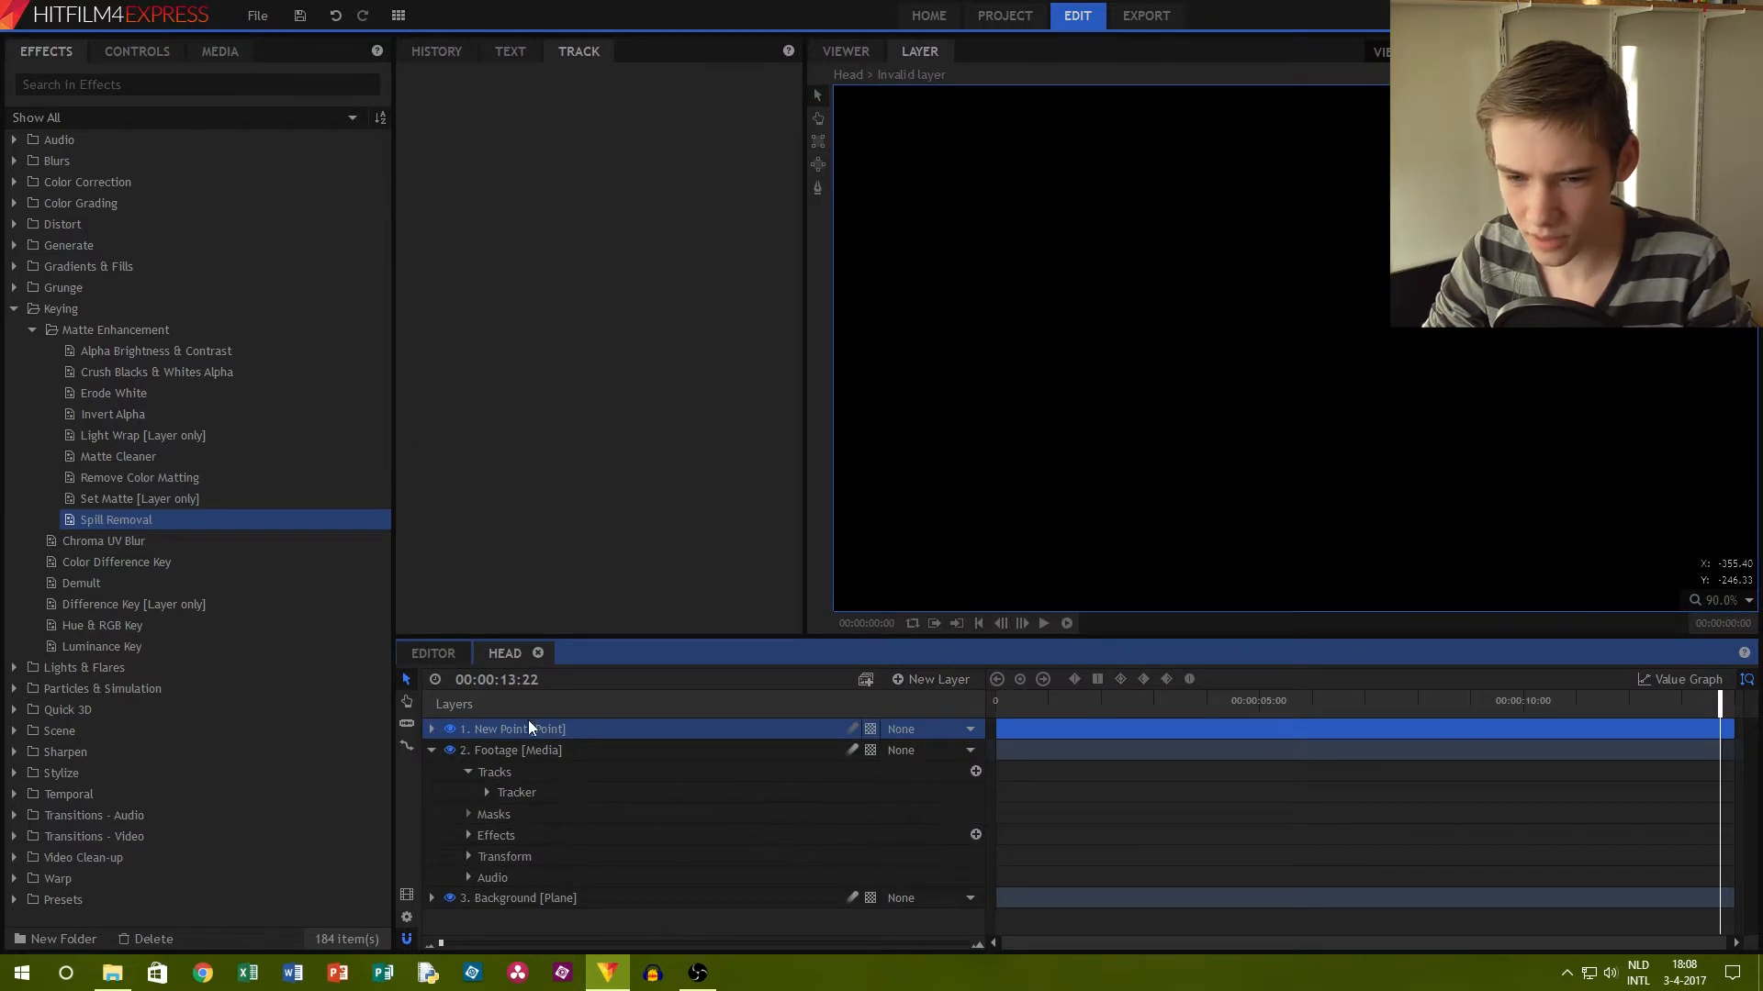
pyautogui.rightClick(493, 731)
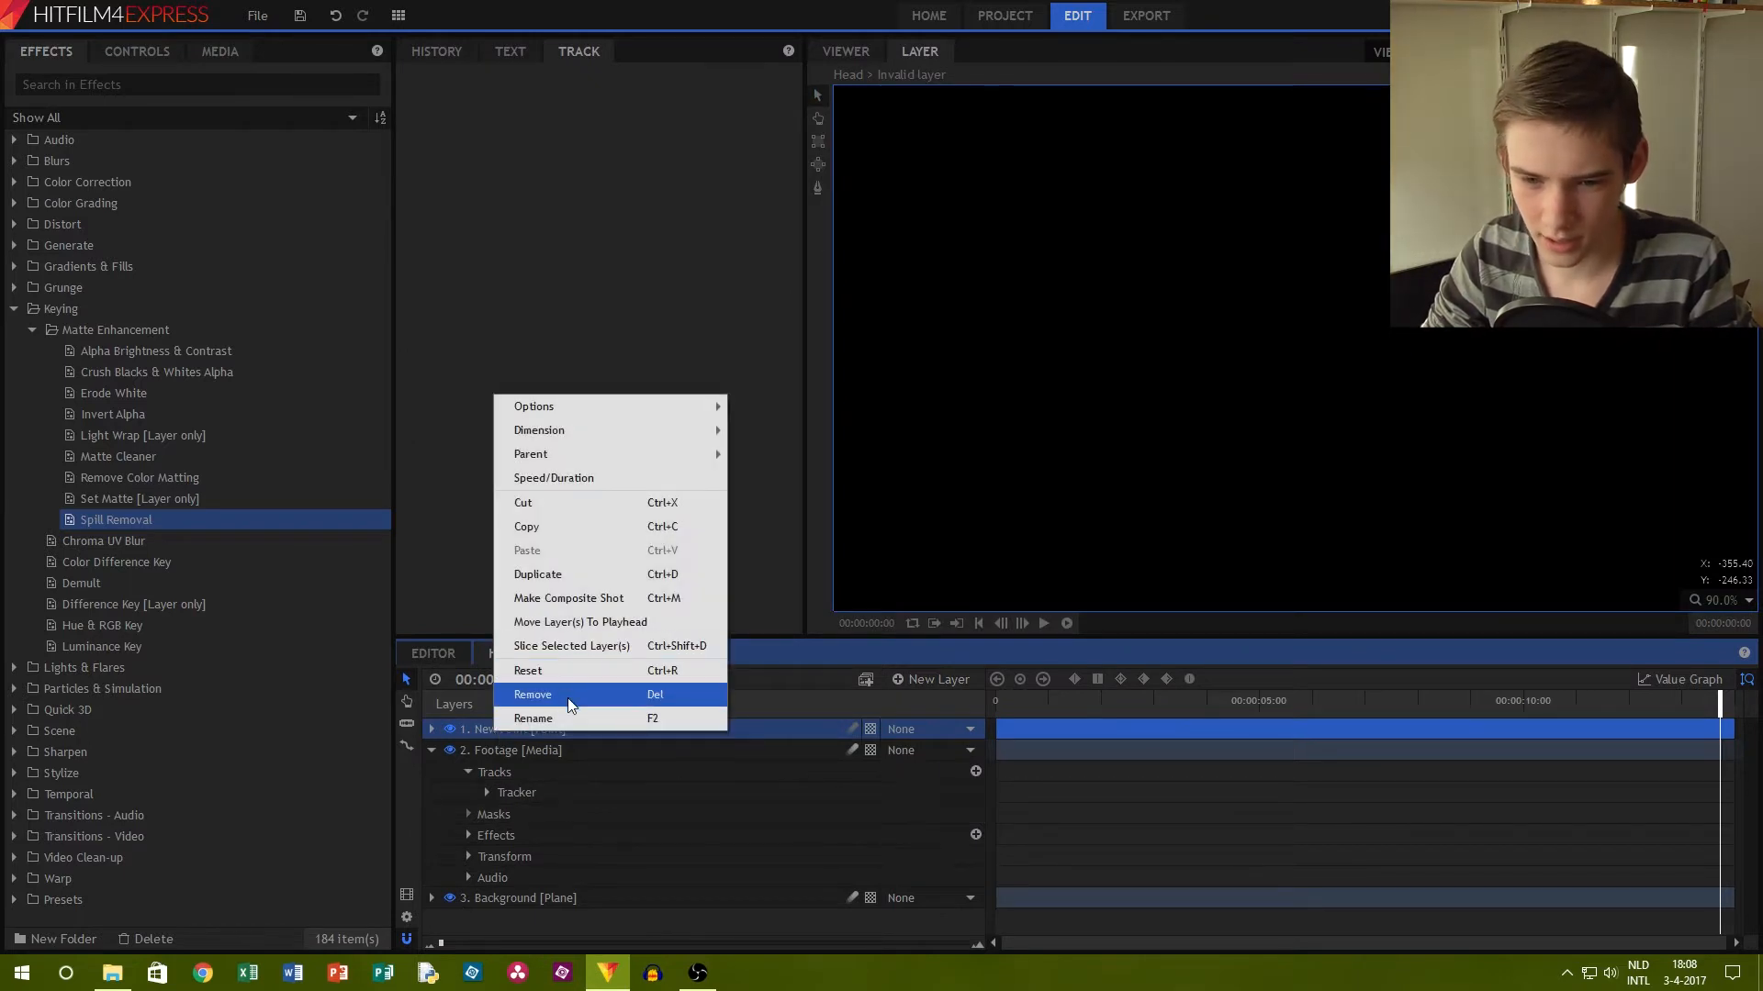
pyautogui.click(547, 718)
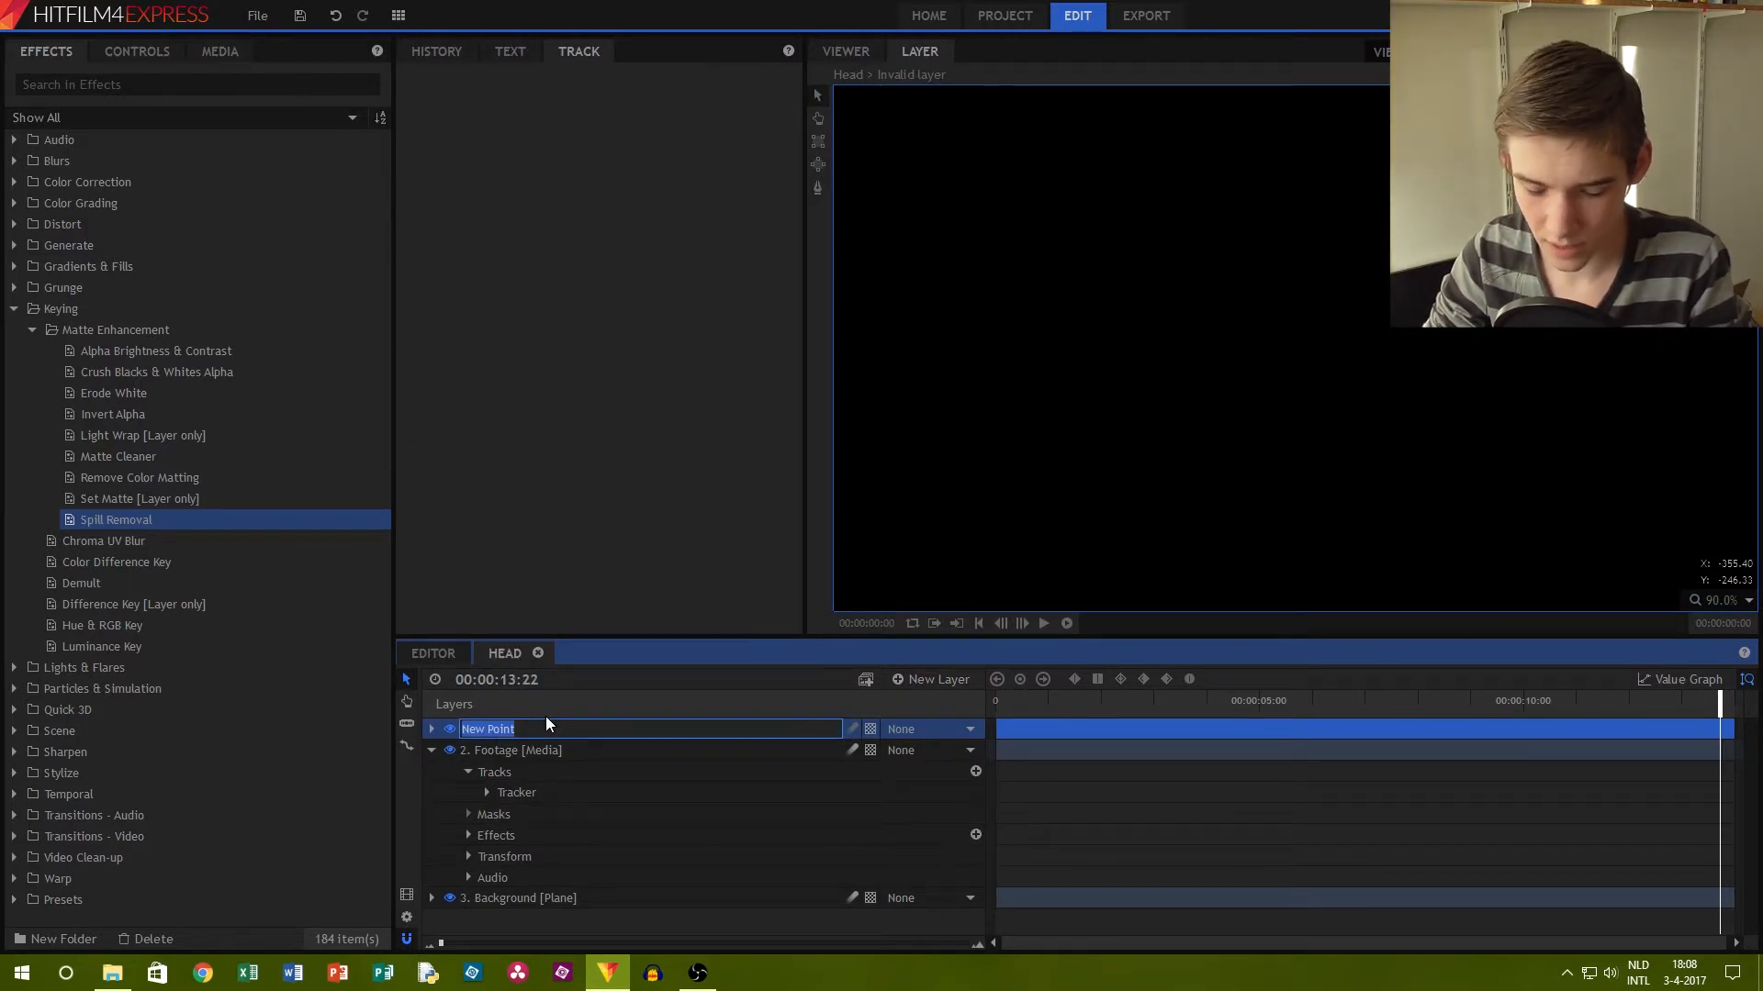
pyautogui.write('F')
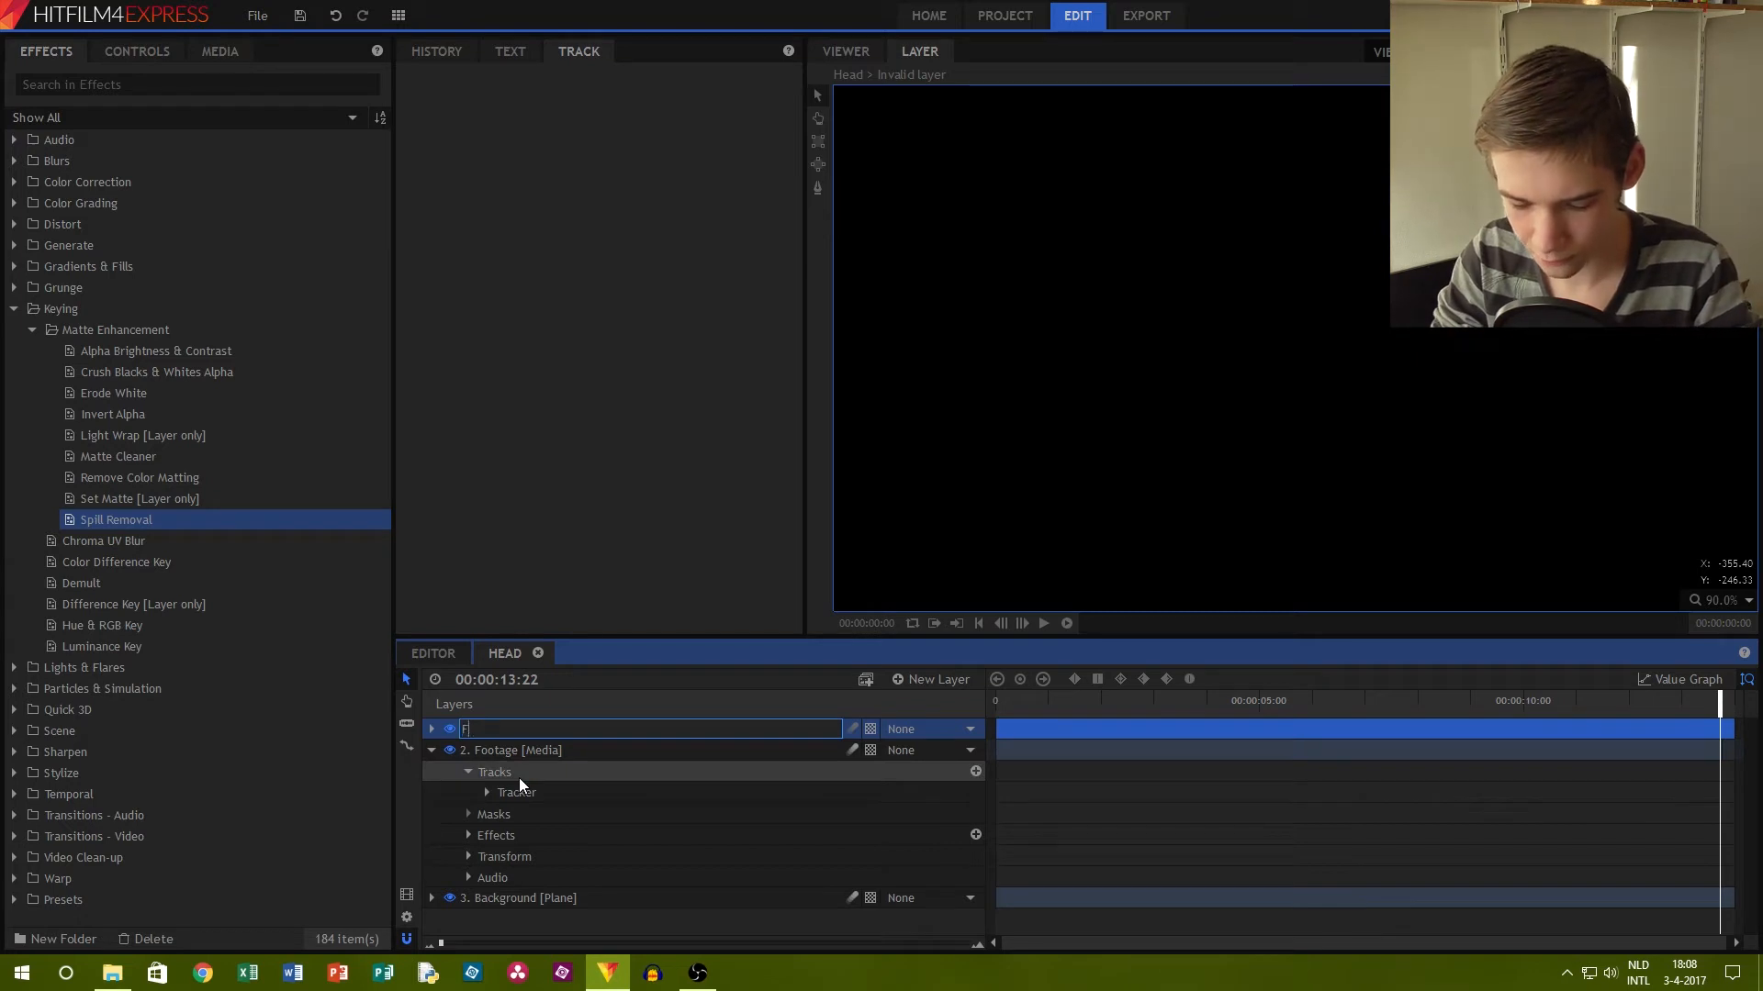
pyautogui.write('rontPoin')
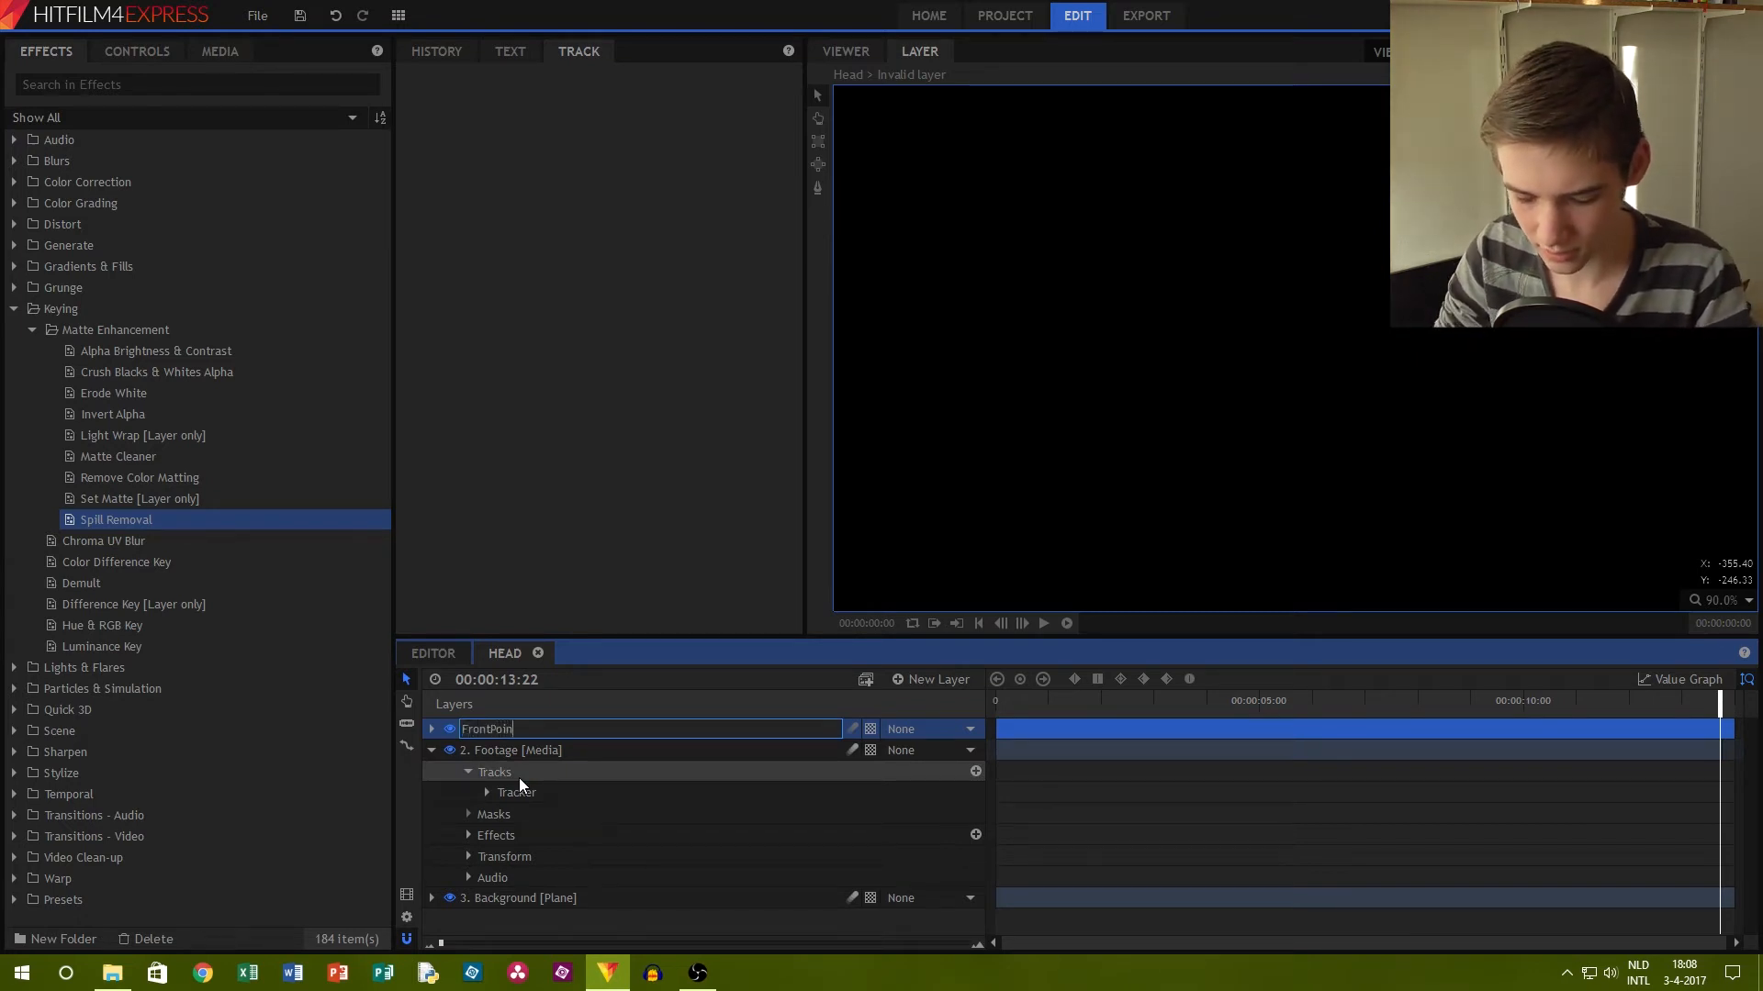
pyautogui.write('t')
pyautogui.click(688, 877)
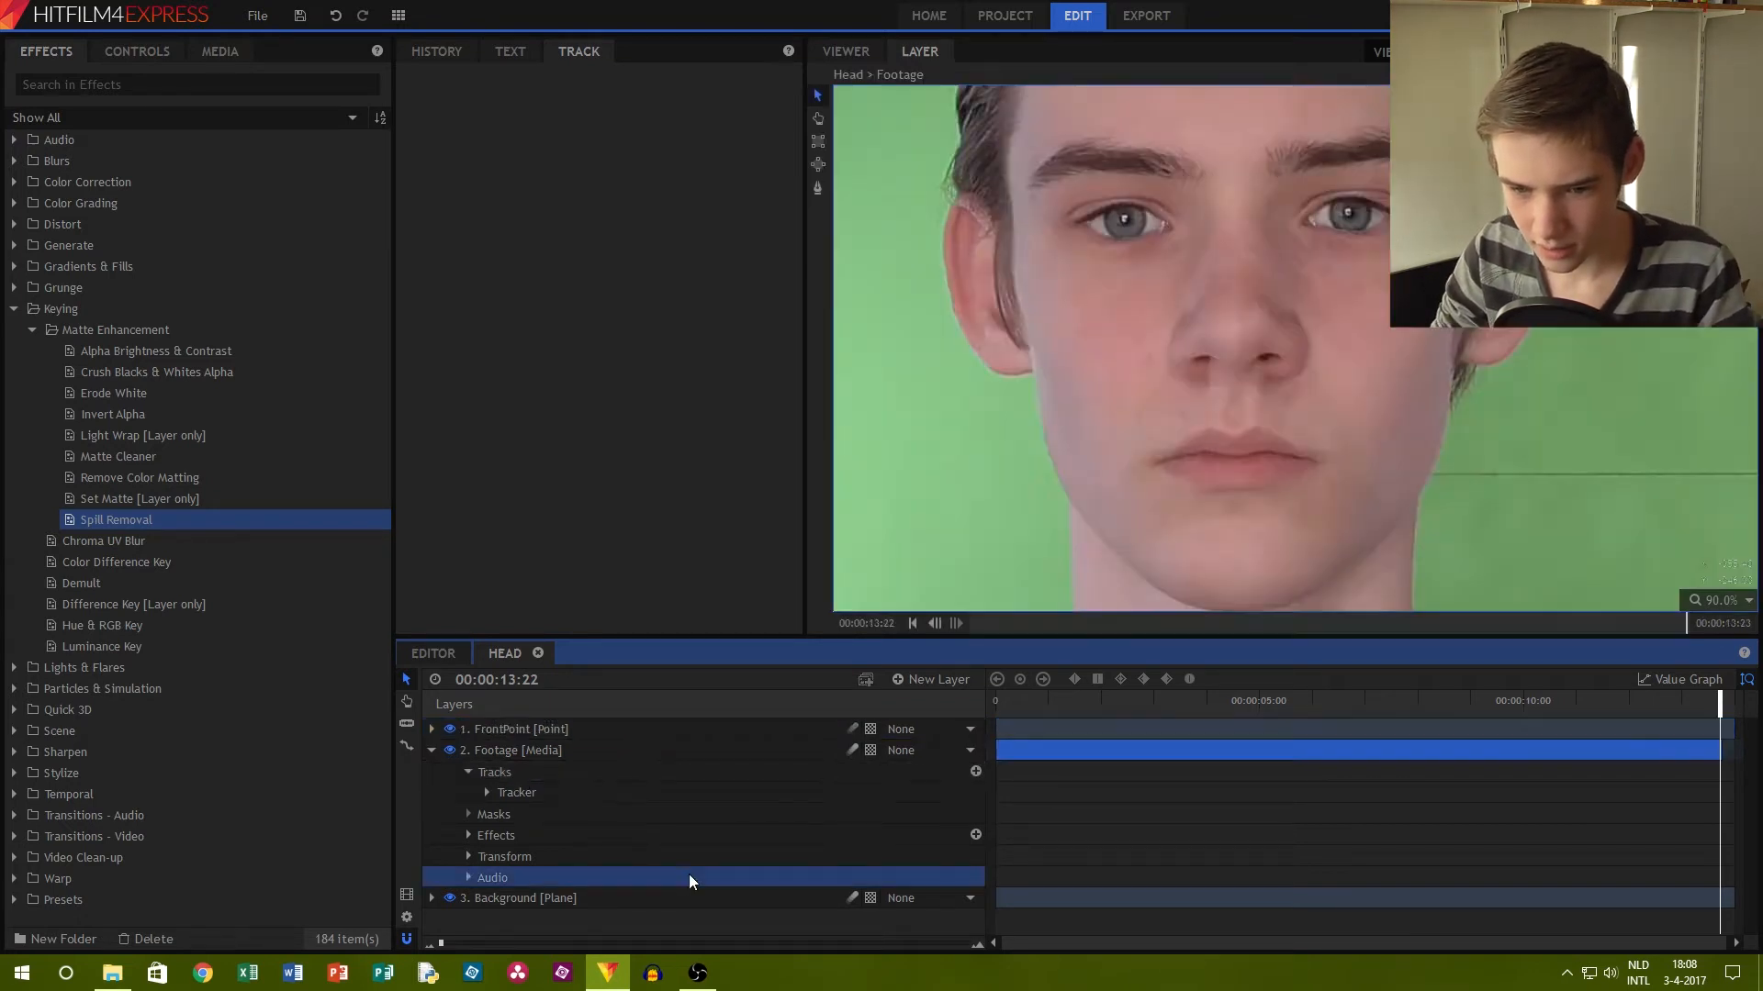
# Create a second point layer and rename it BackPoint
pyautogui.click(938, 680)
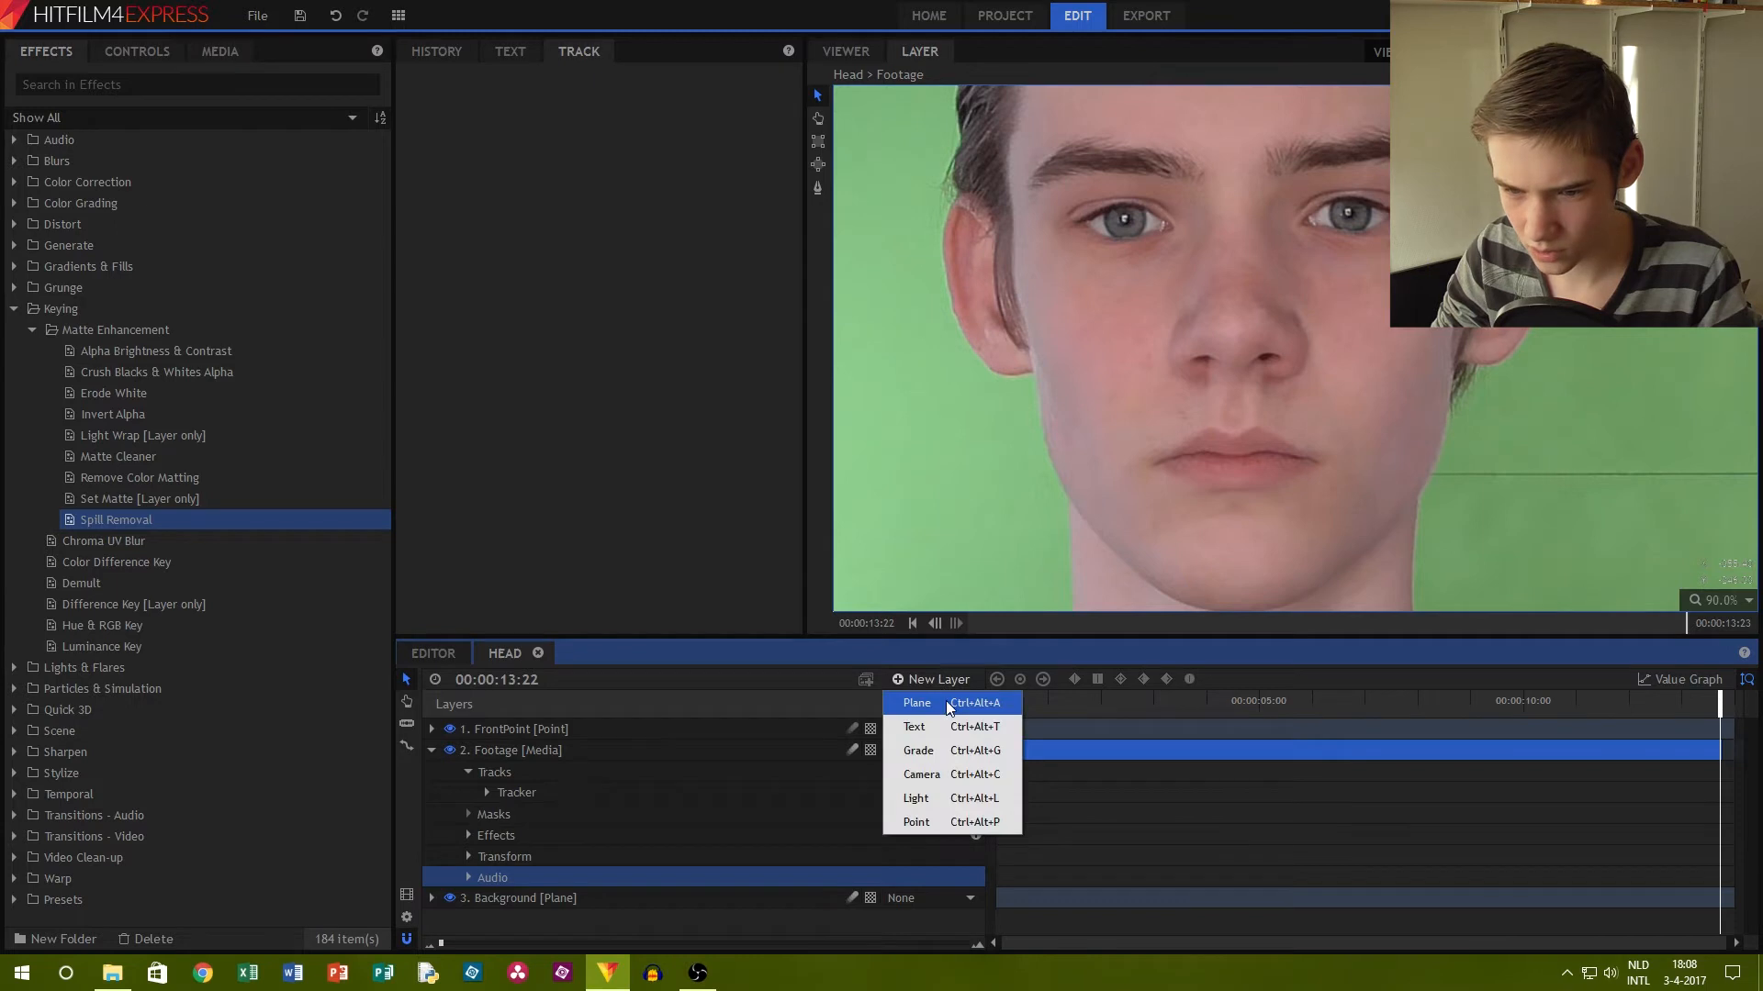
pyautogui.click(949, 824)
pyautogui.rightClick(494, 726)
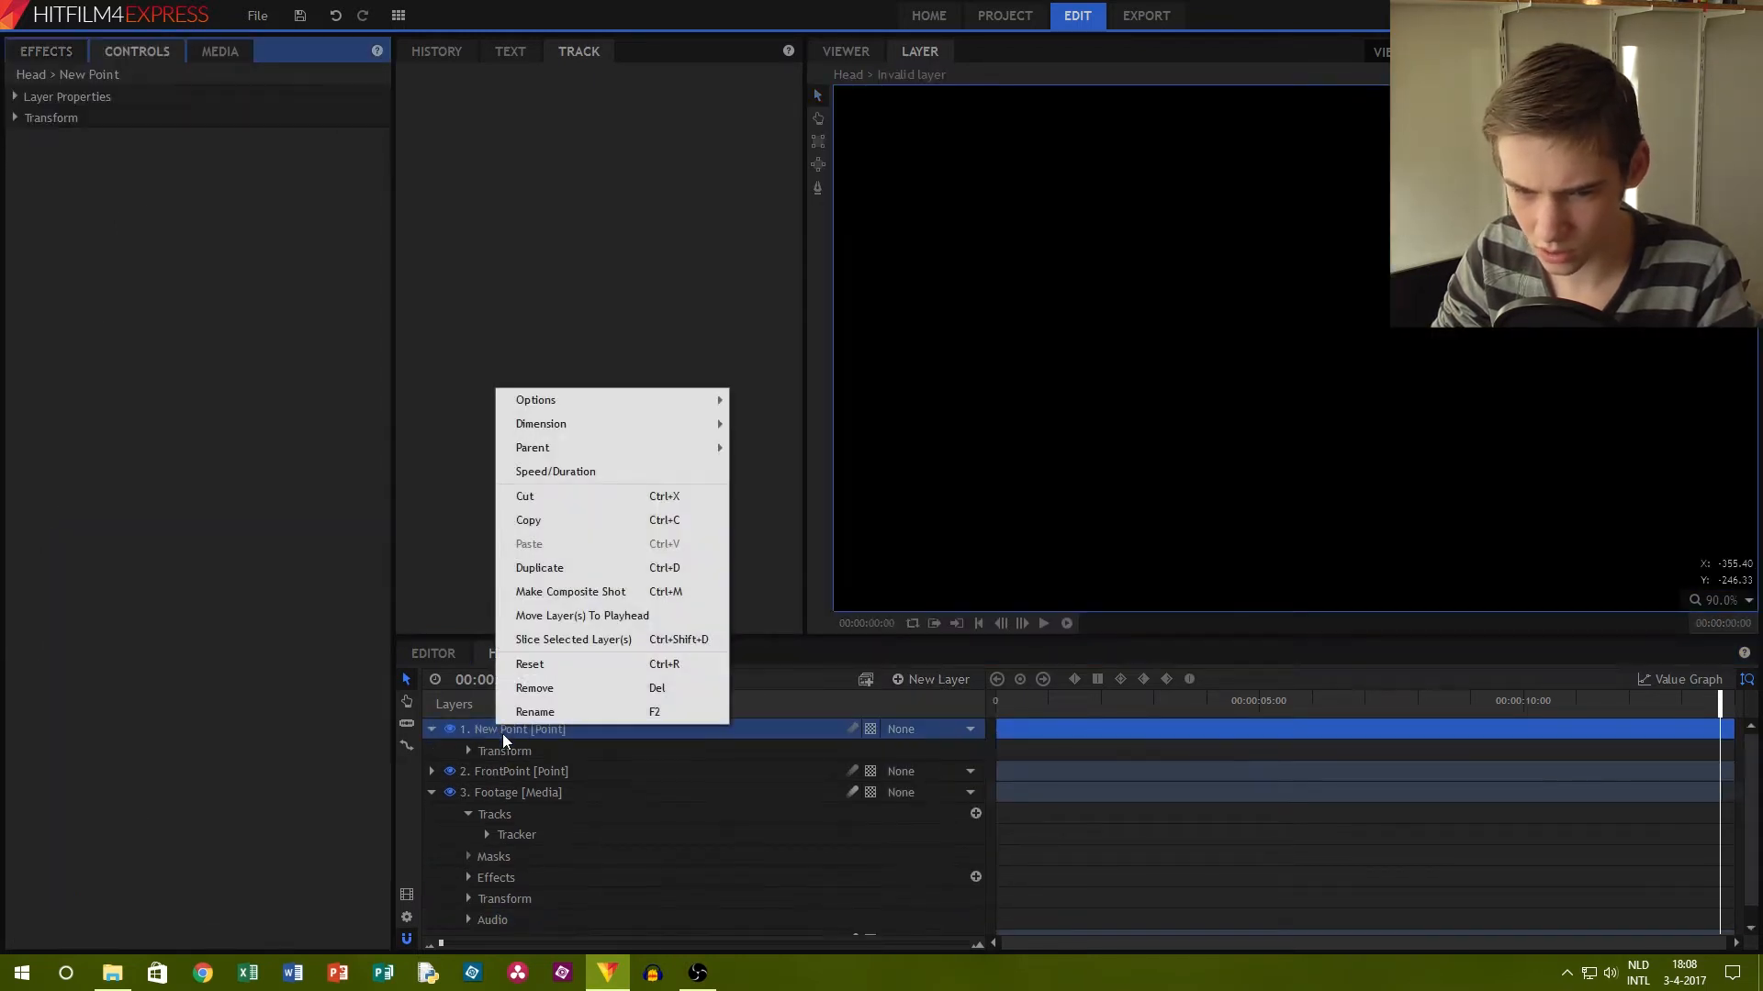
pyautogui.click(559, 710)
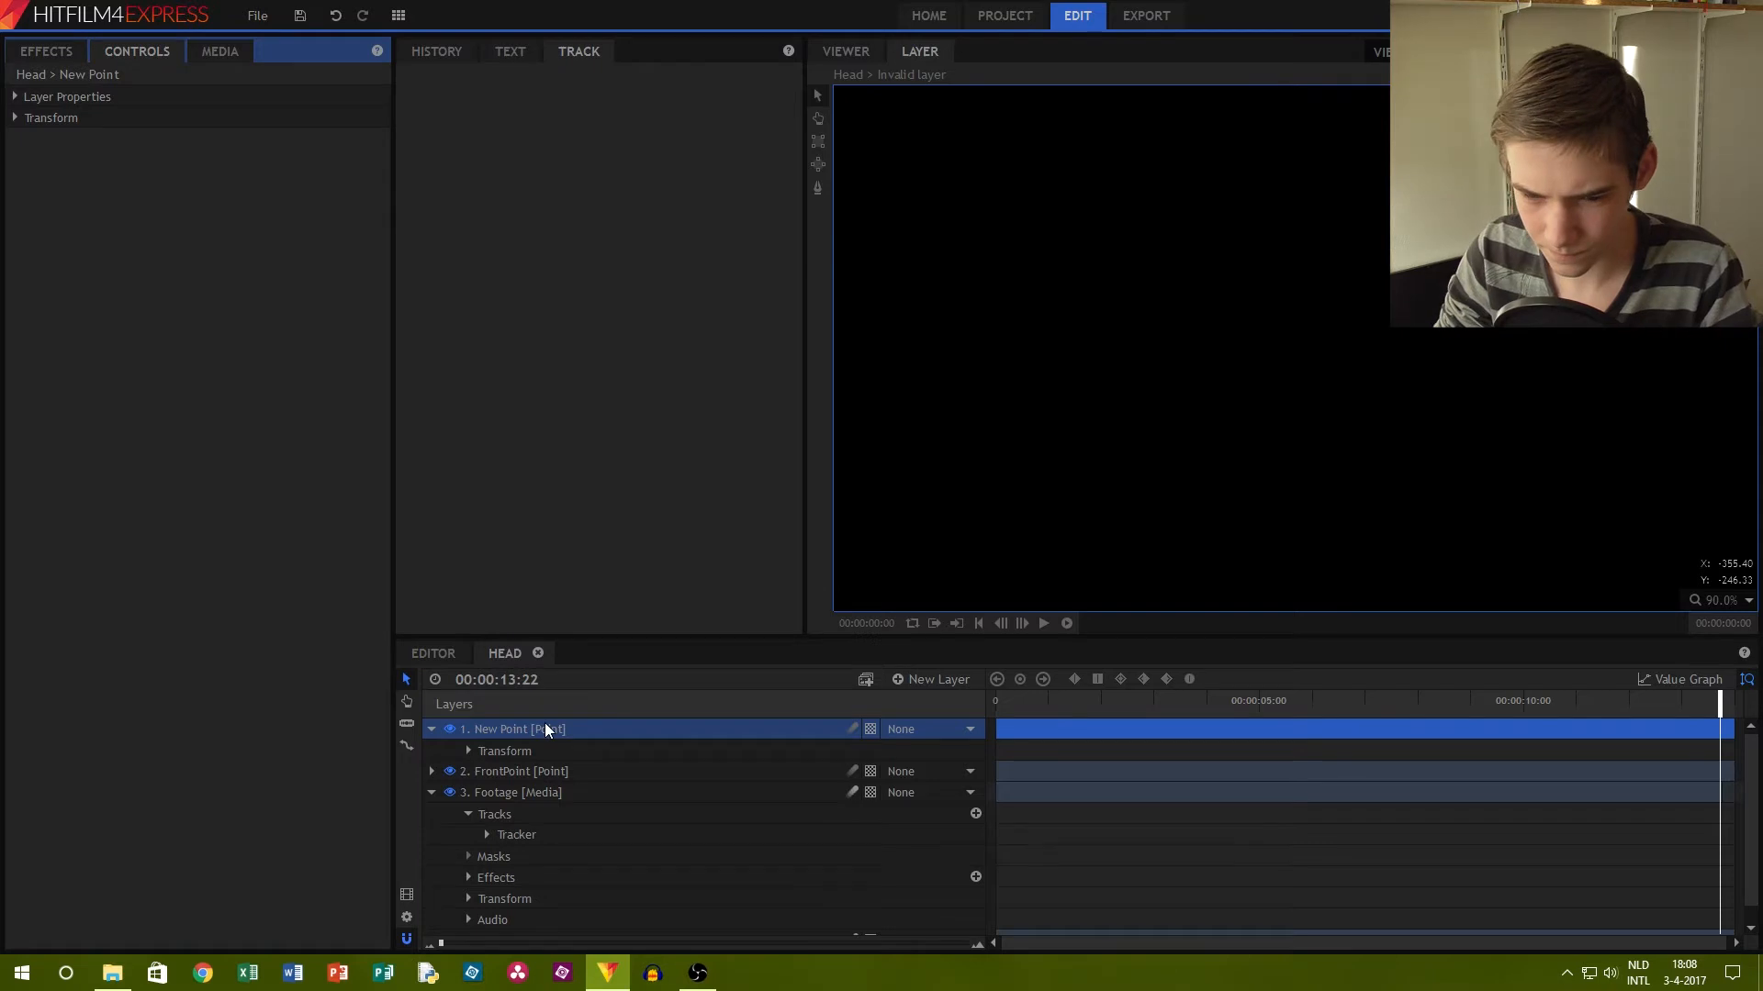
pyautogui.rightClick(499, 731)
pyautogui.click(541, 722)
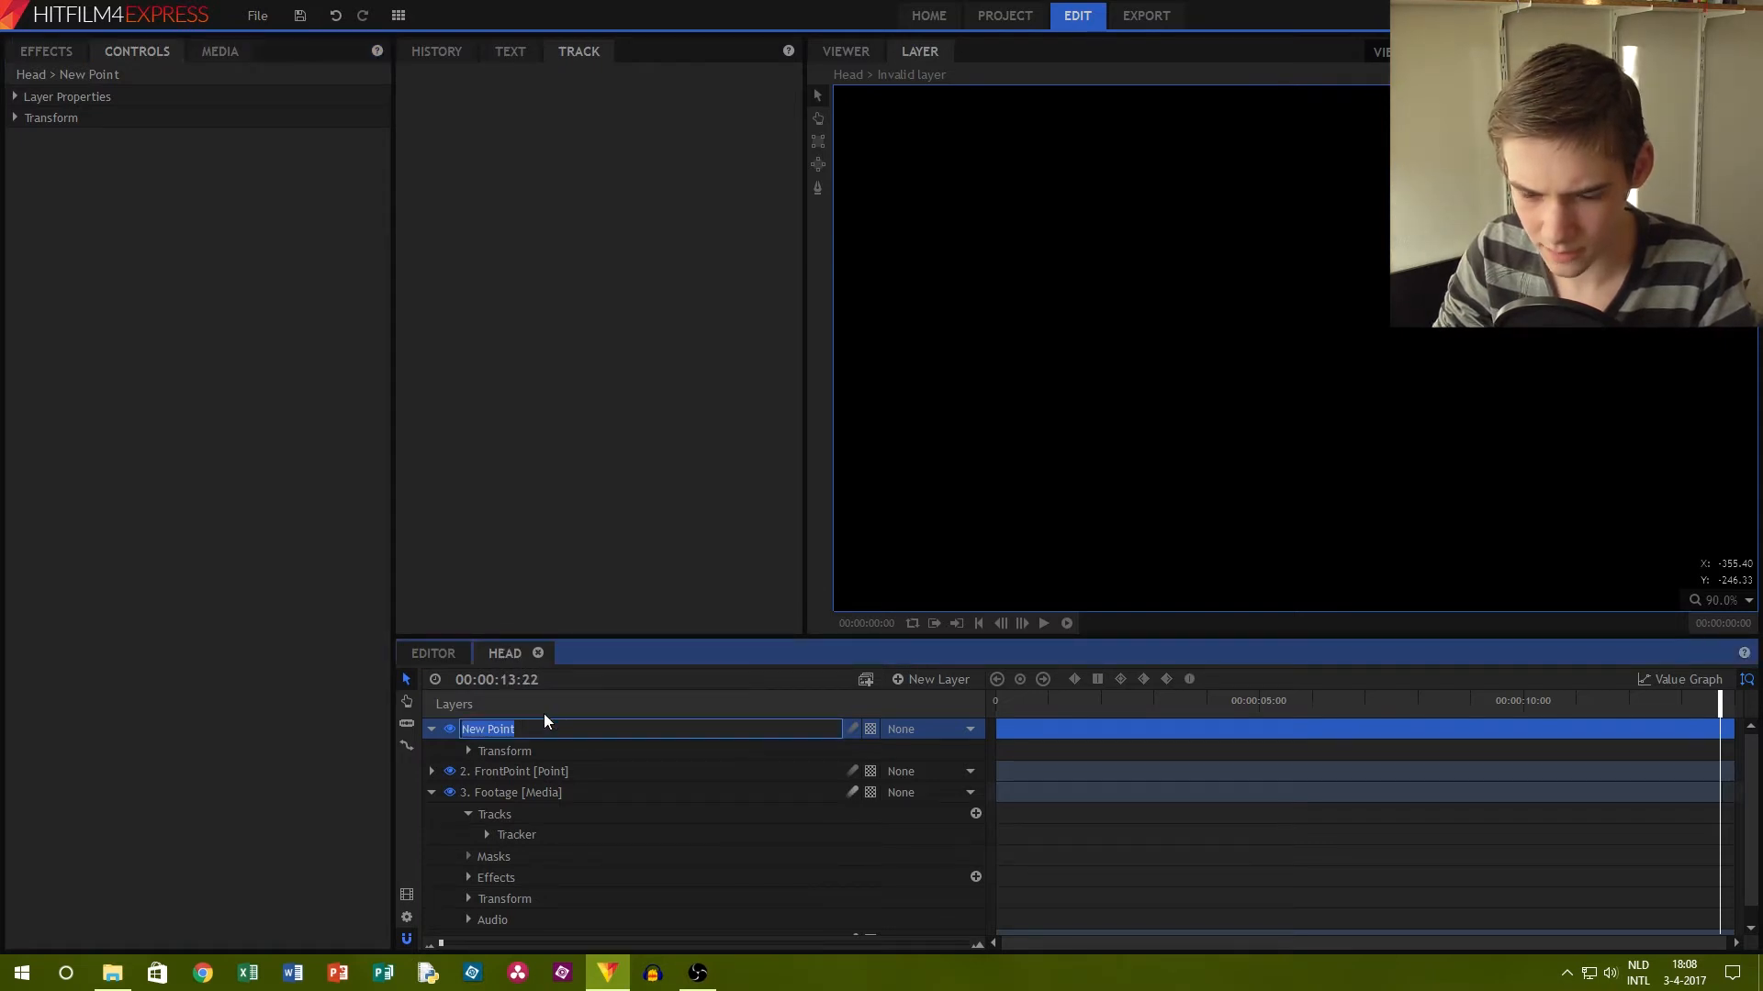
pyautogui.write('BackPoint')
pyautogui.click(697, 792)
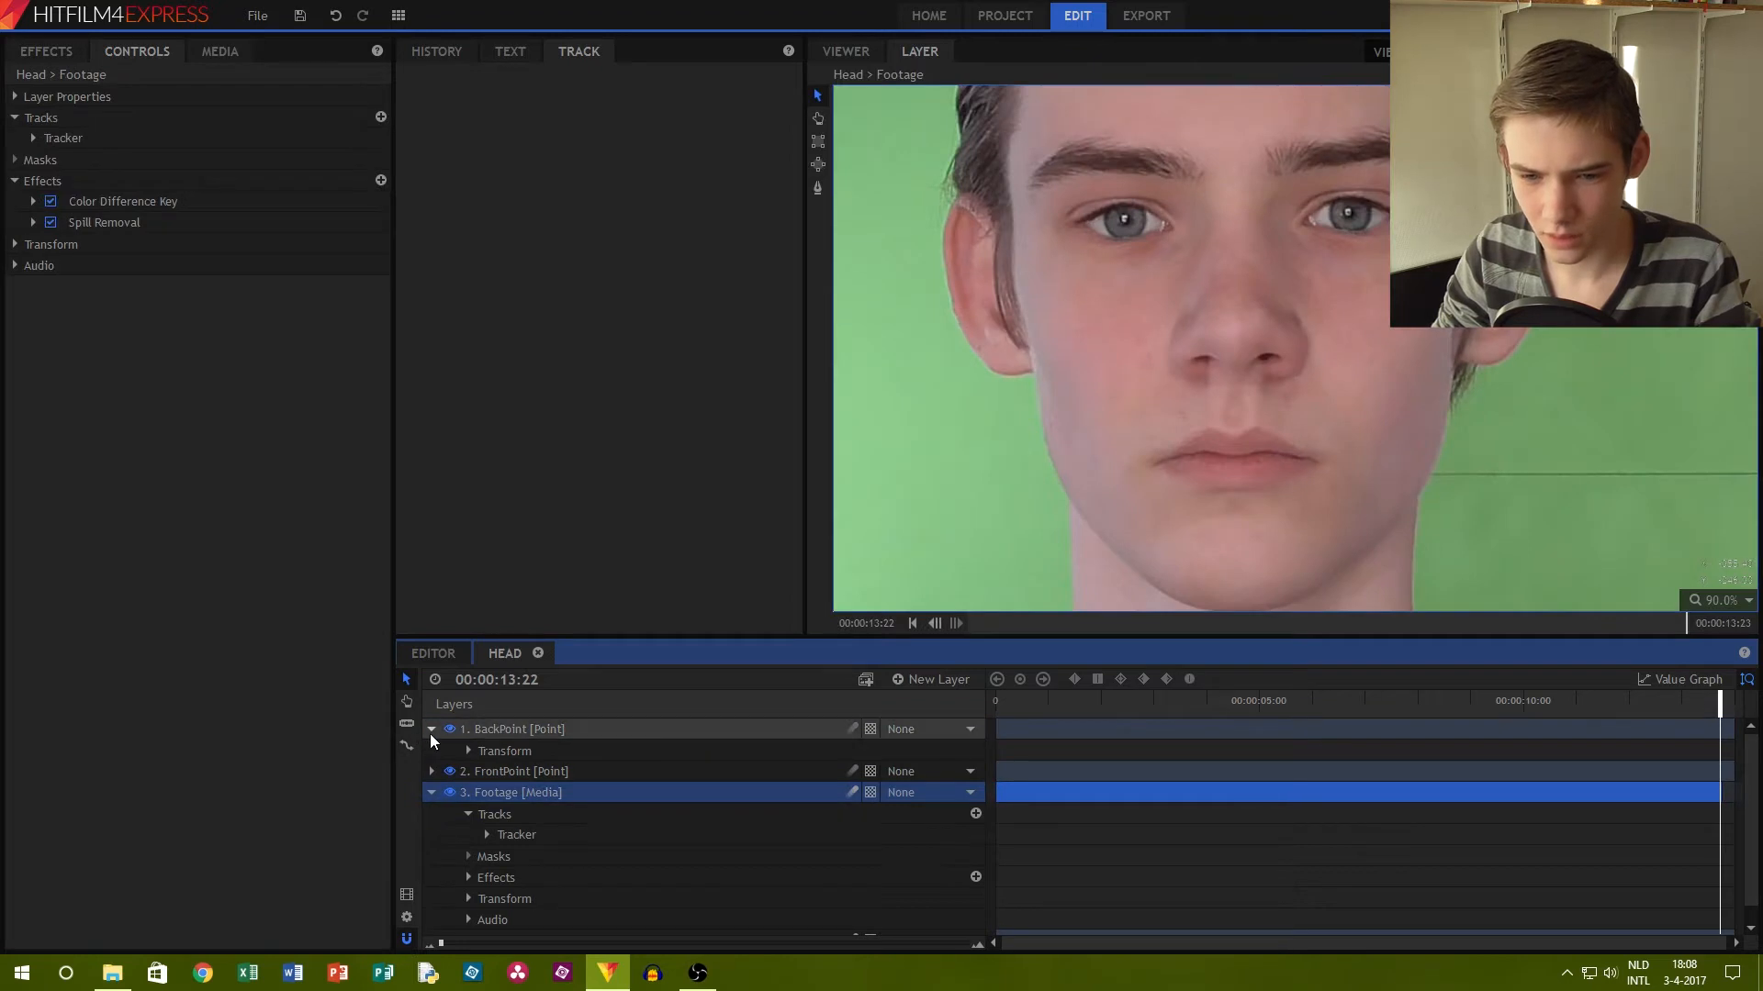
# Move the BackPoint layer below FrontPoint in the layer stack and collapse the BackPoint and Footage layers
pyautogui.click(430, 734)
pyautogui.moveTo(533, 730); pyautogui.dragTo(530, 754)
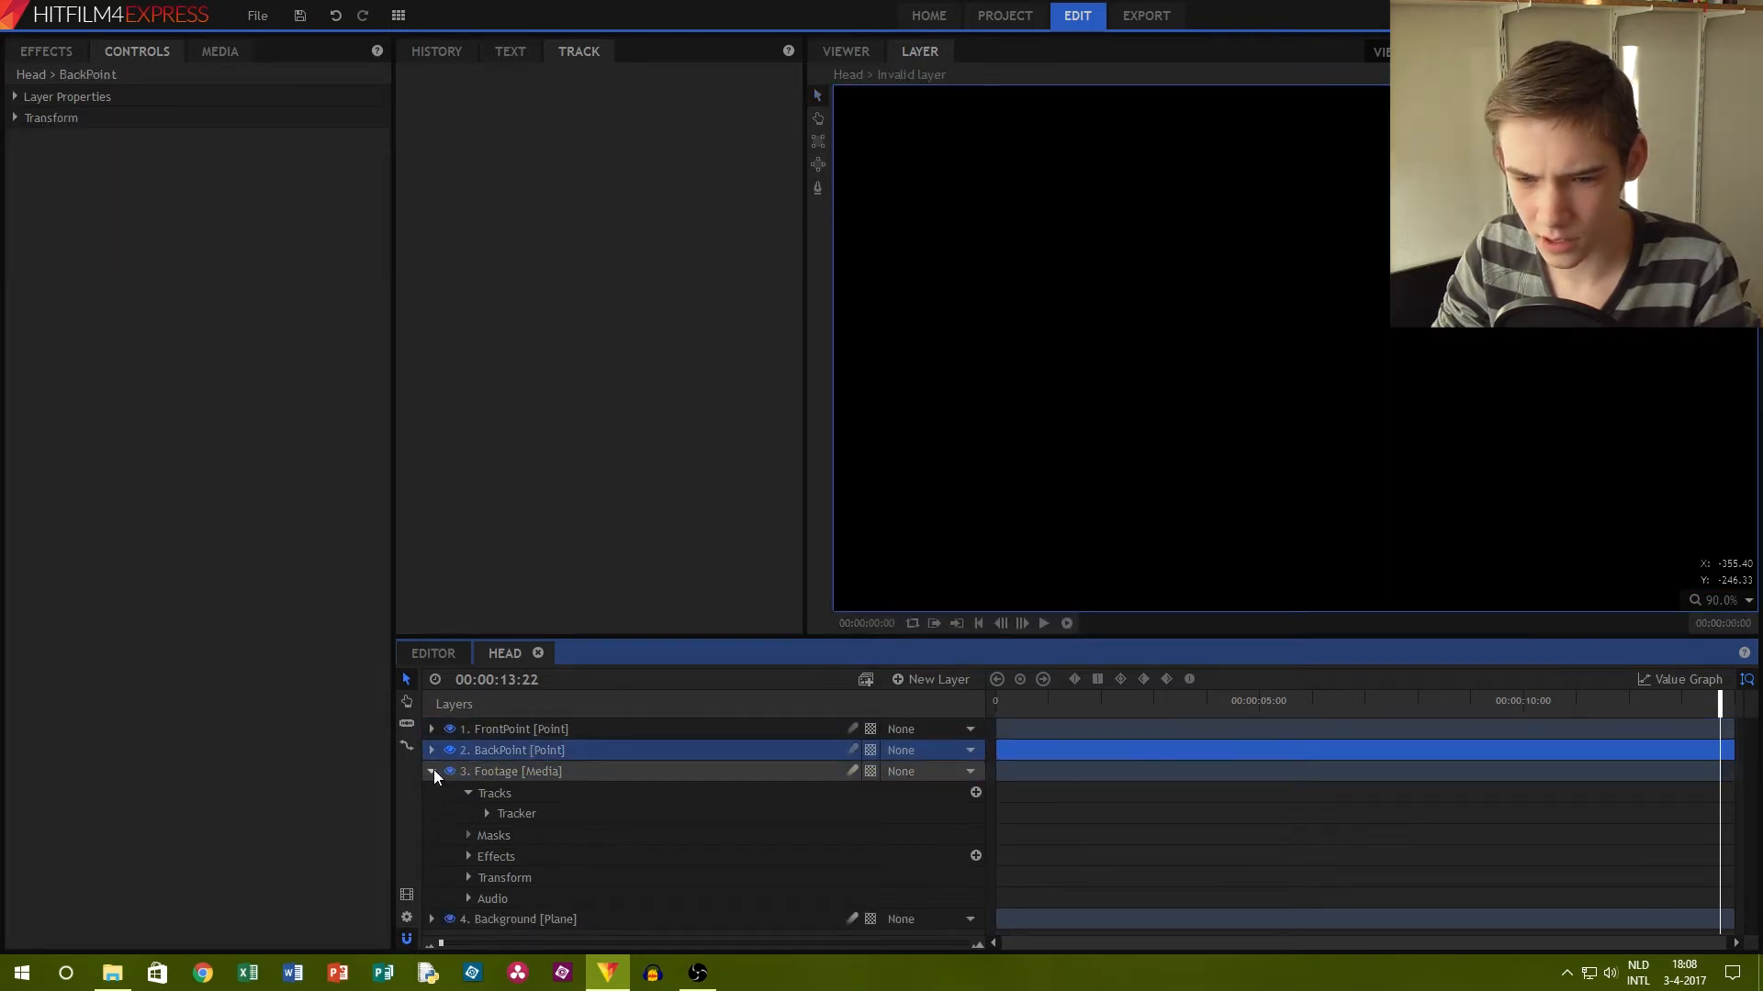
pyautogui.click(433, 771)
pyautogui.click(521, 771)
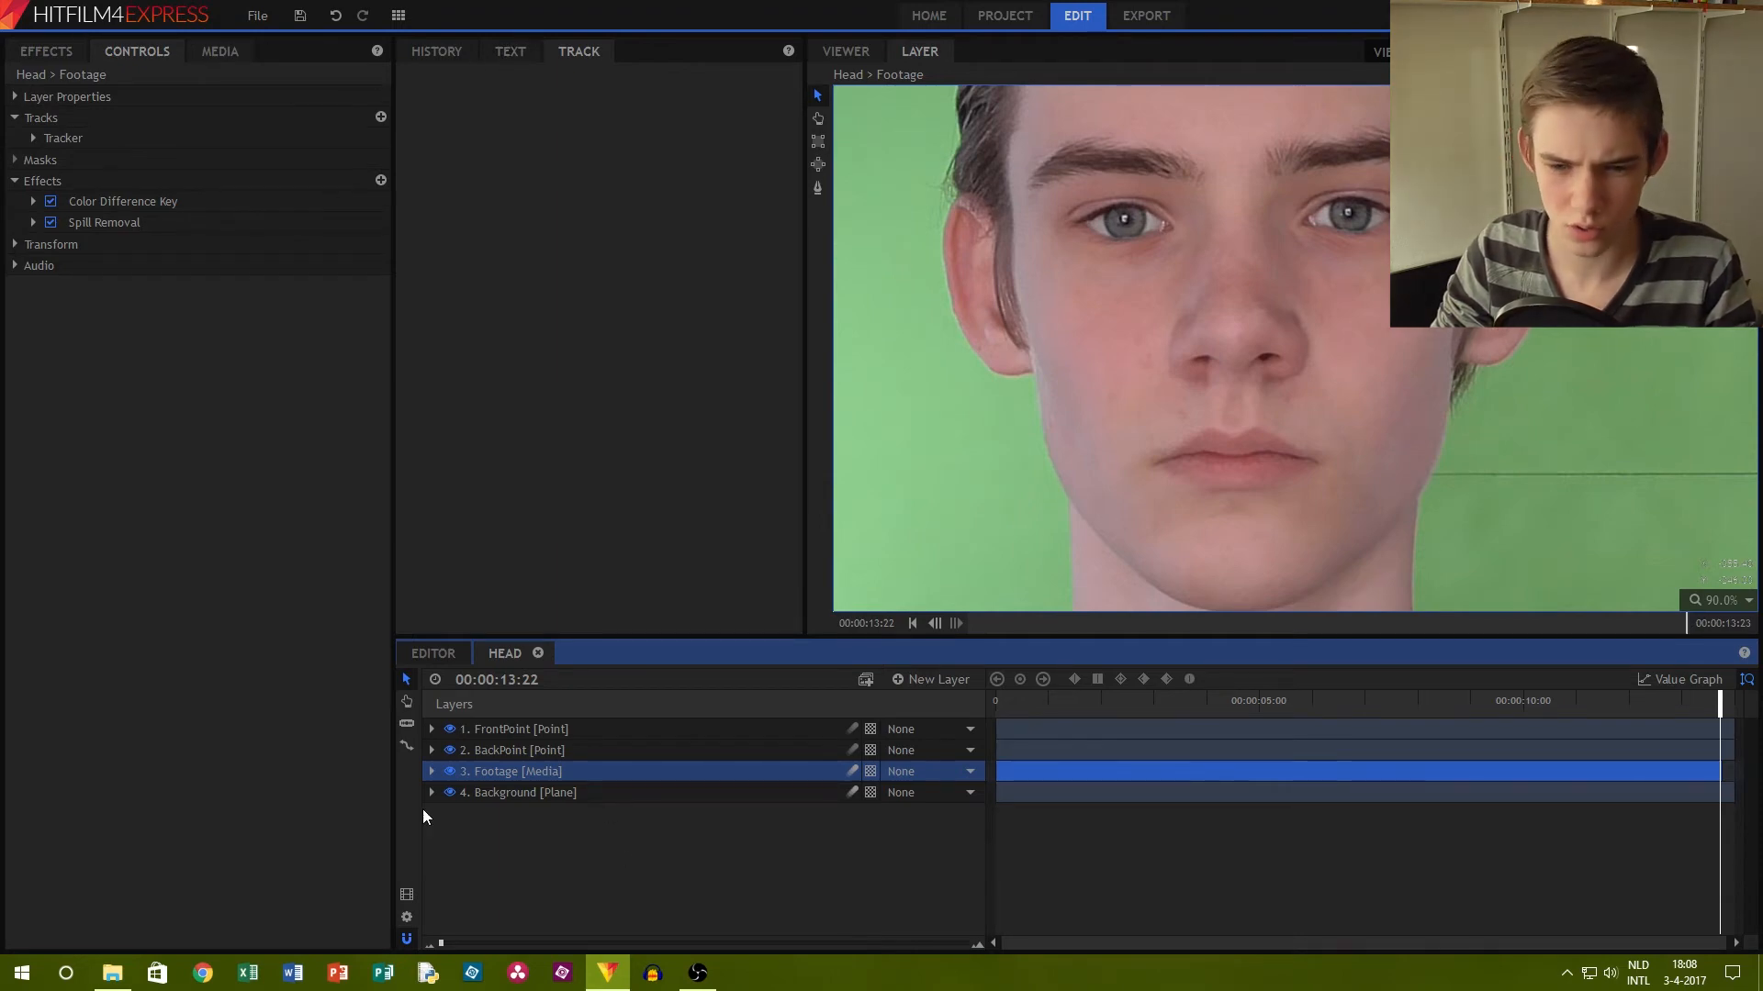
# Apply the Footage layer's tracker to the FrontPoint layer as a Transform with X-position and Y-position
pyautogui.click(430, 773)
pyautogui.click(515, 815)
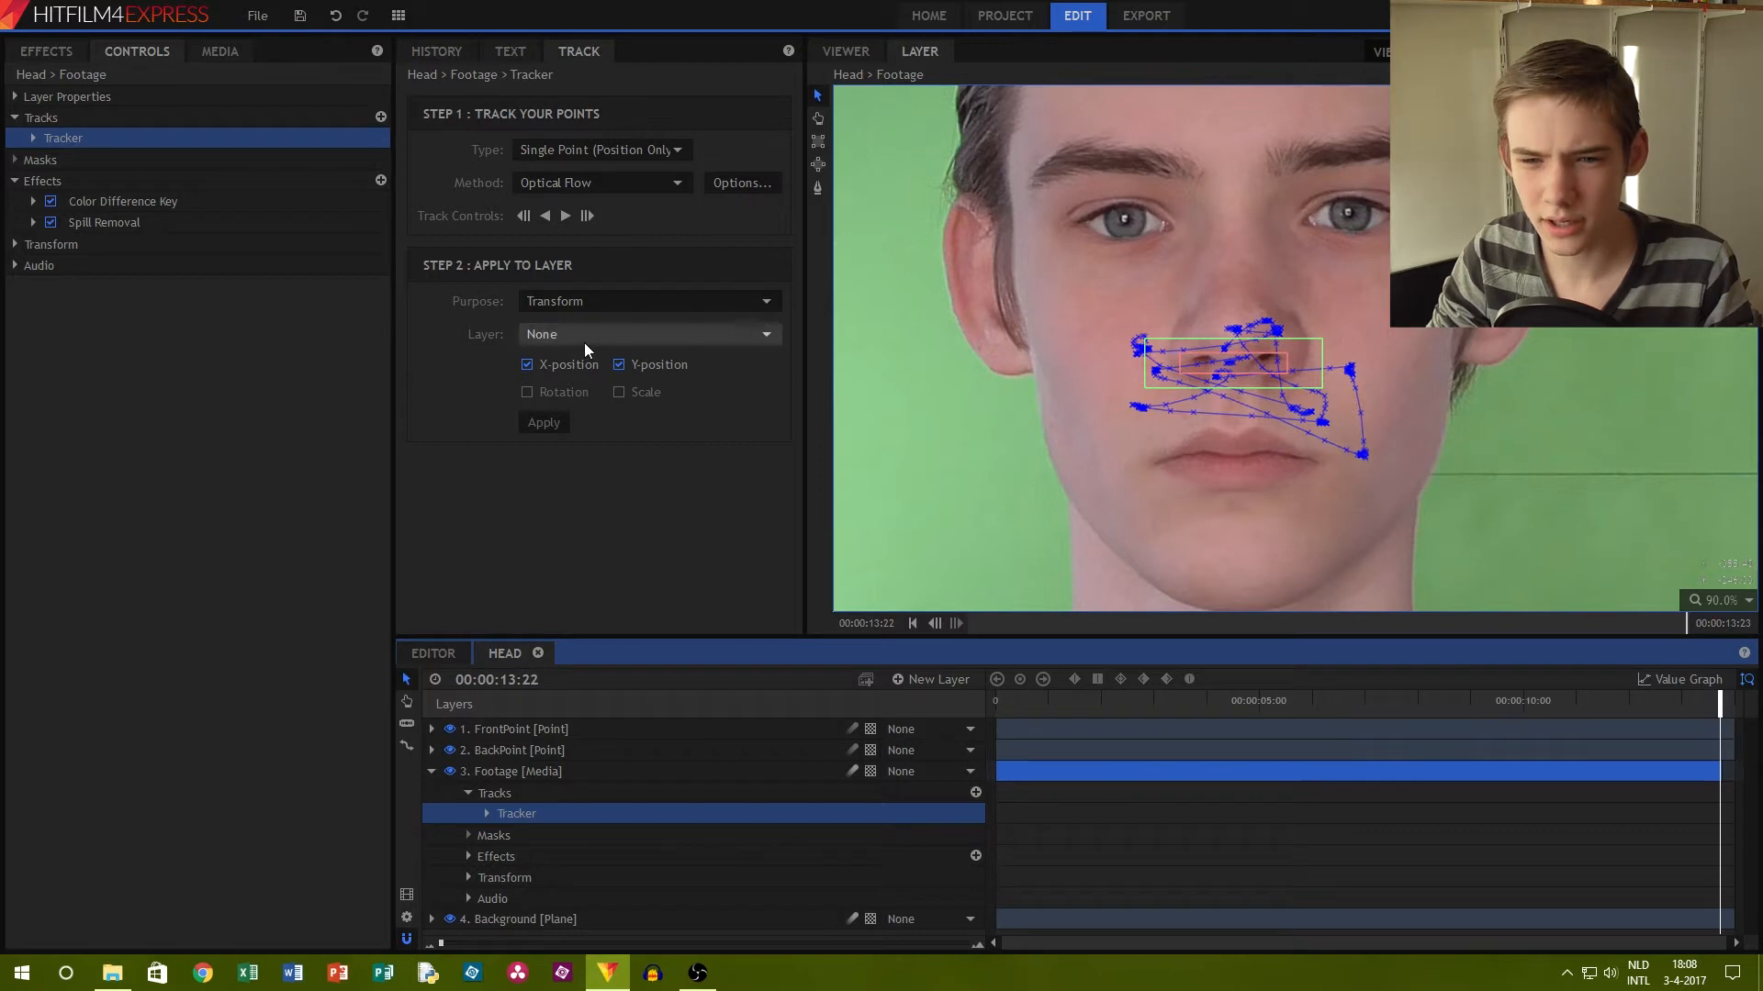
pyautogui.click(576, 306)
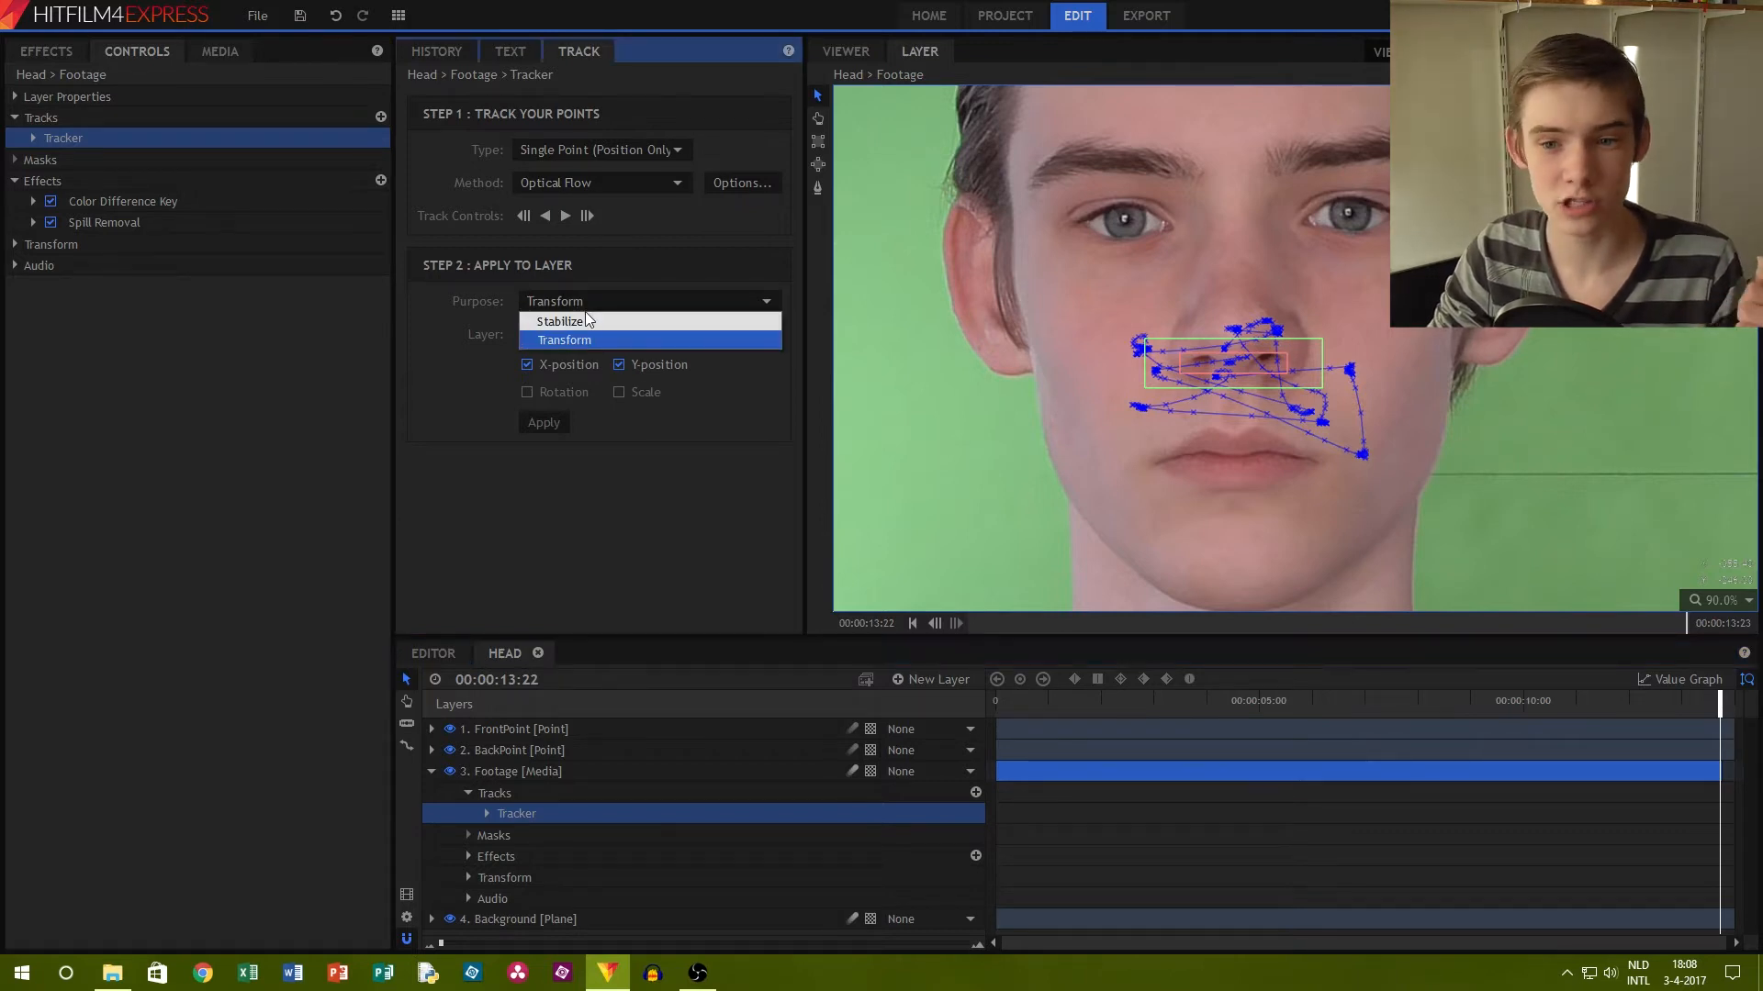
pyautogui.click(507, 371)
pyautogui.click(593, 335)
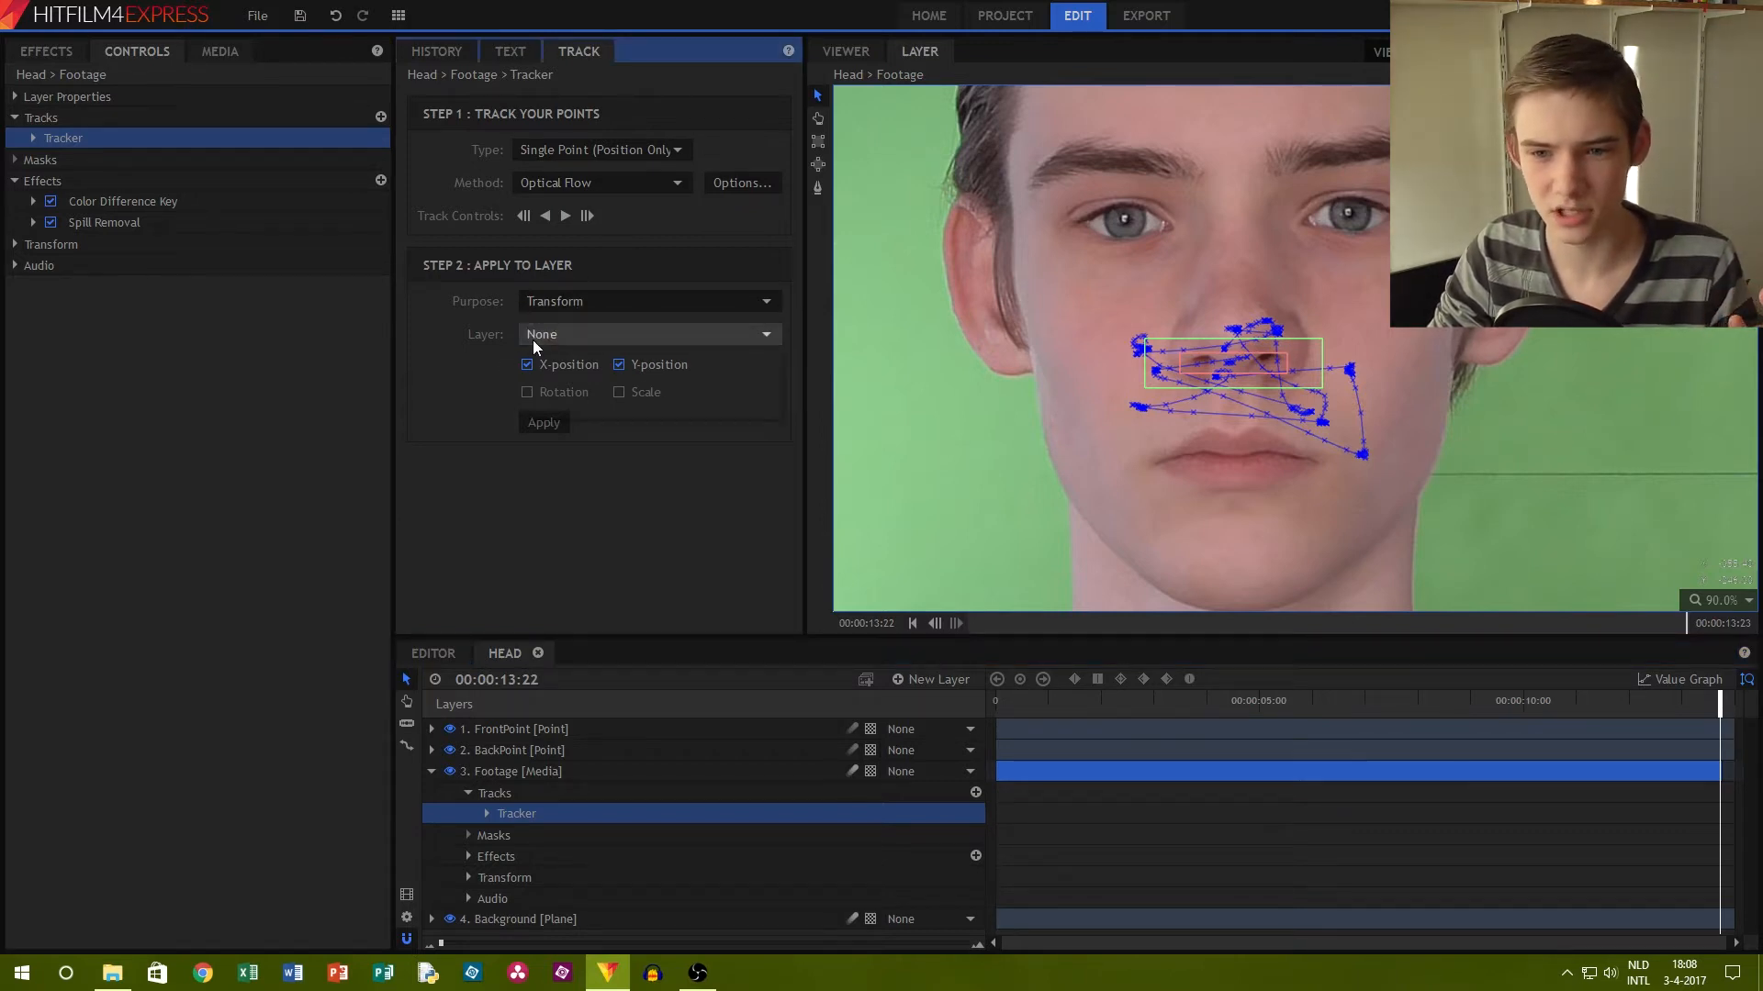
pyautogui.click(598, 373)
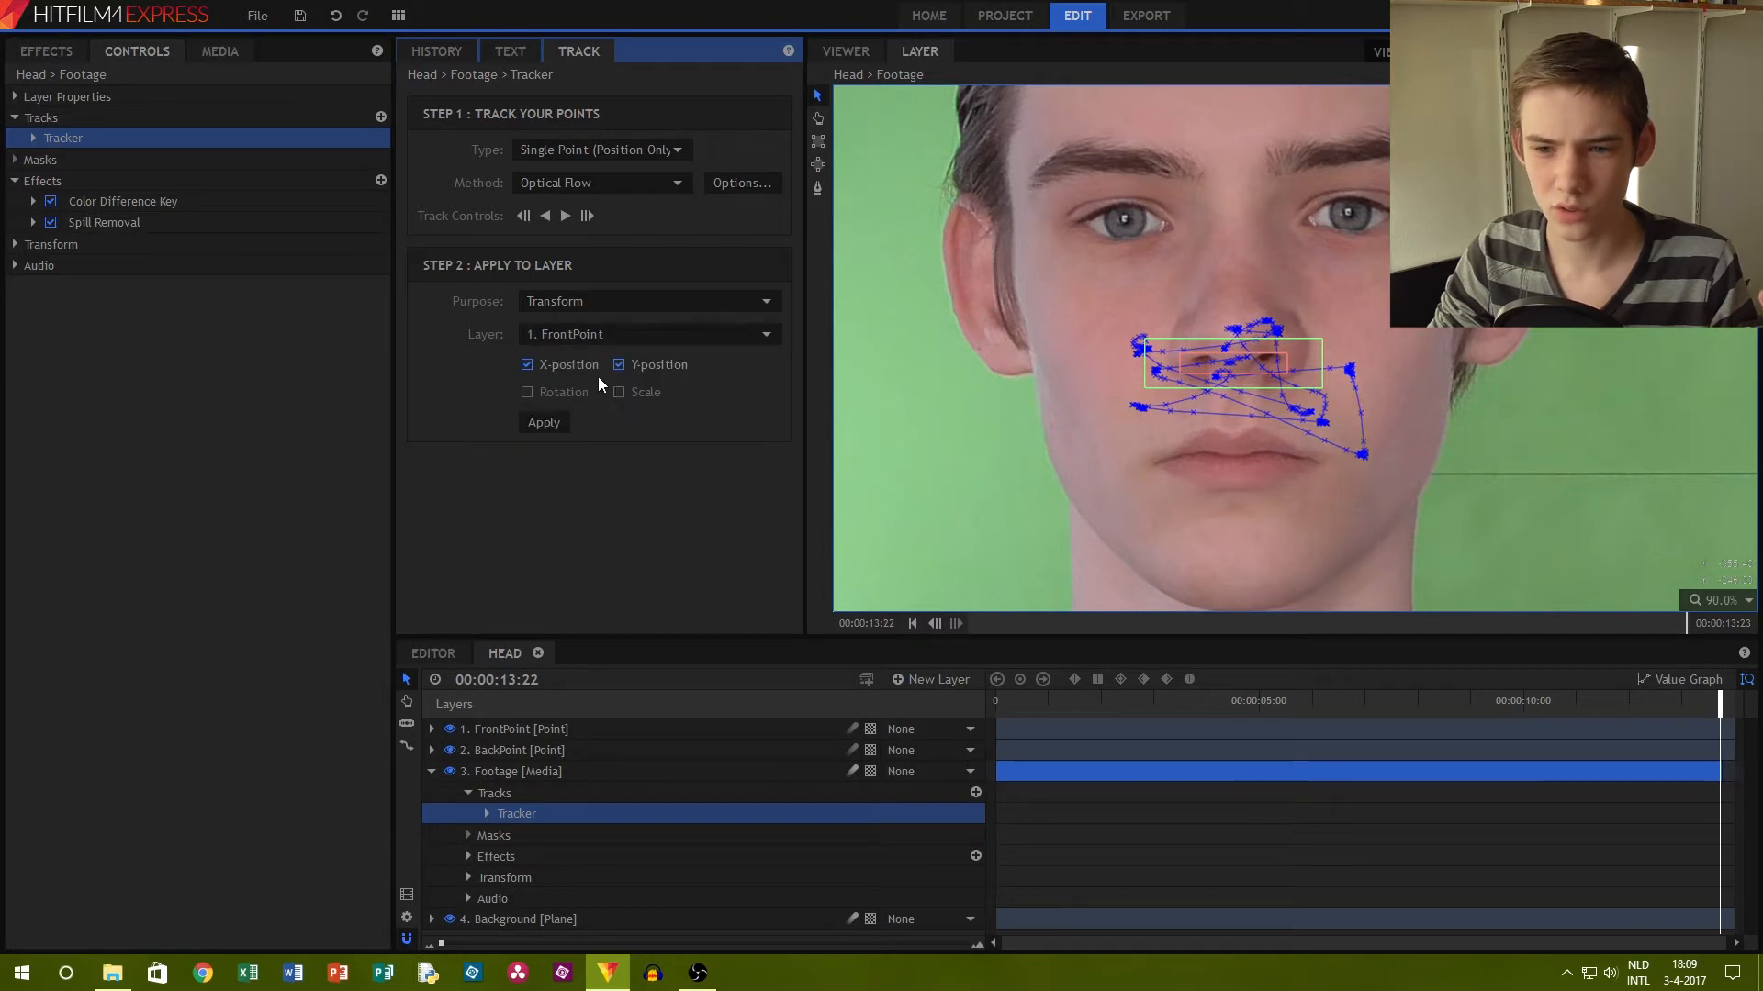
pyautogui.click(544, 422)
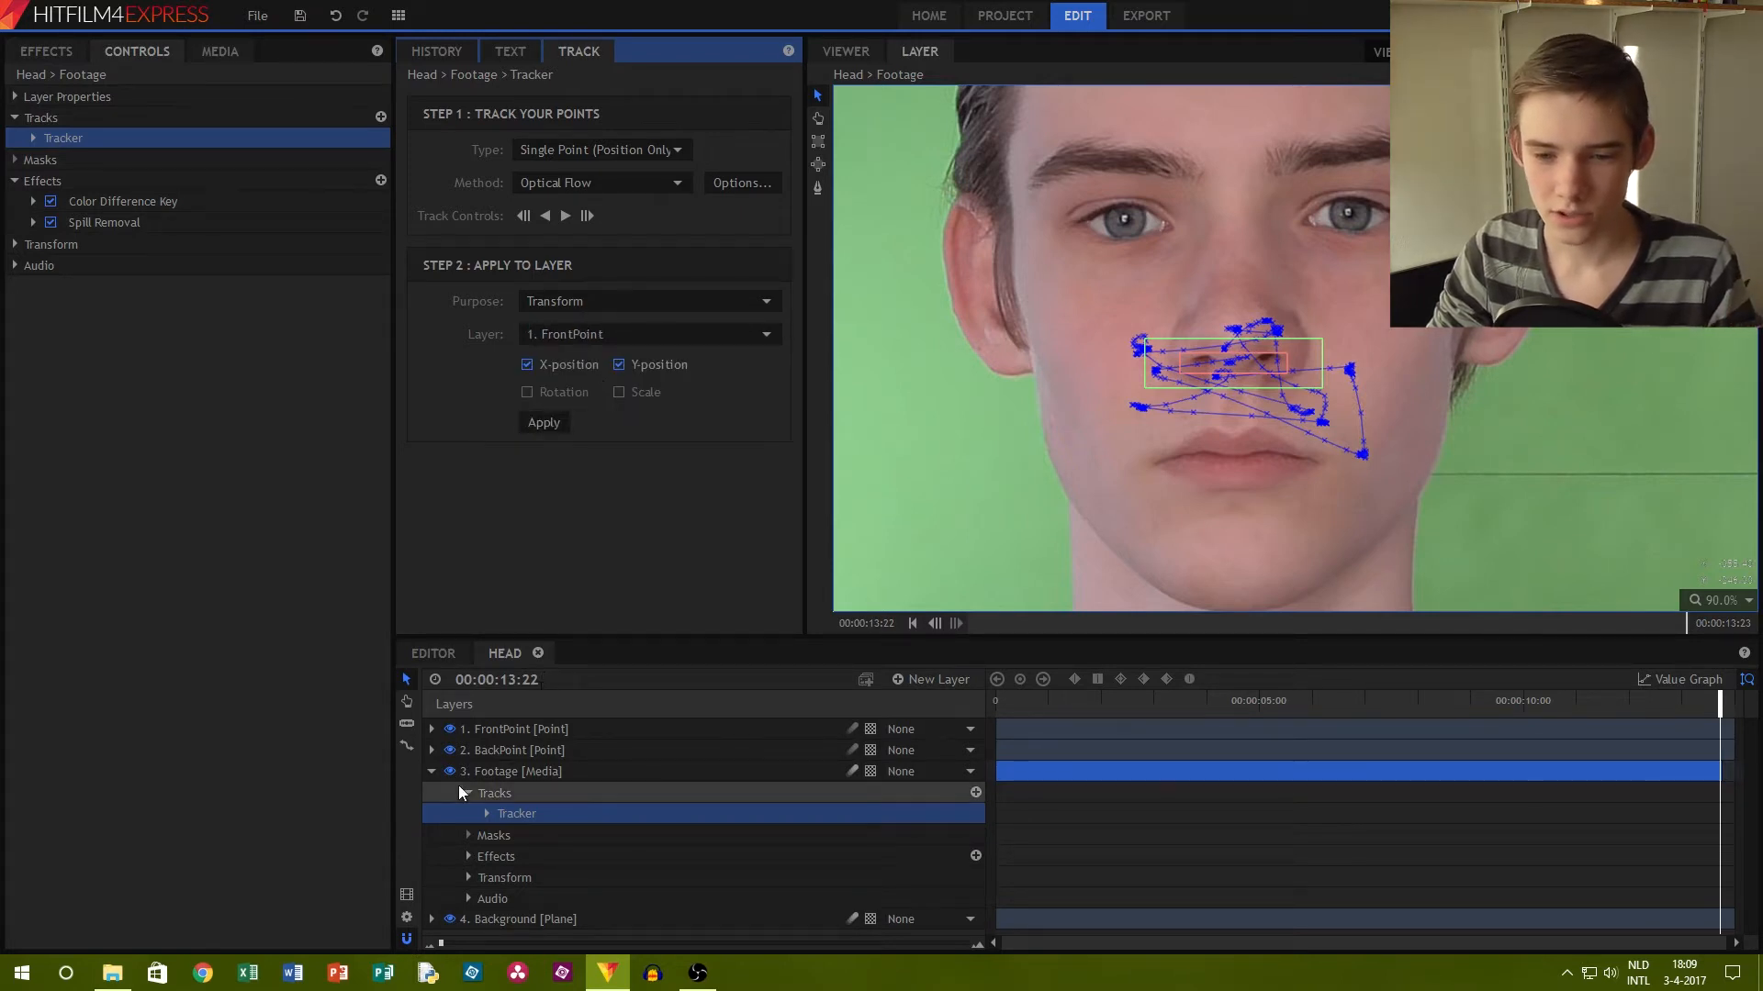
# Collapse the Footage layer and scrub through the composite to check that FrontPoint follows the nose, ending at the start
pyautogui.click(431, 771)
pyautogui.click(481, 736)
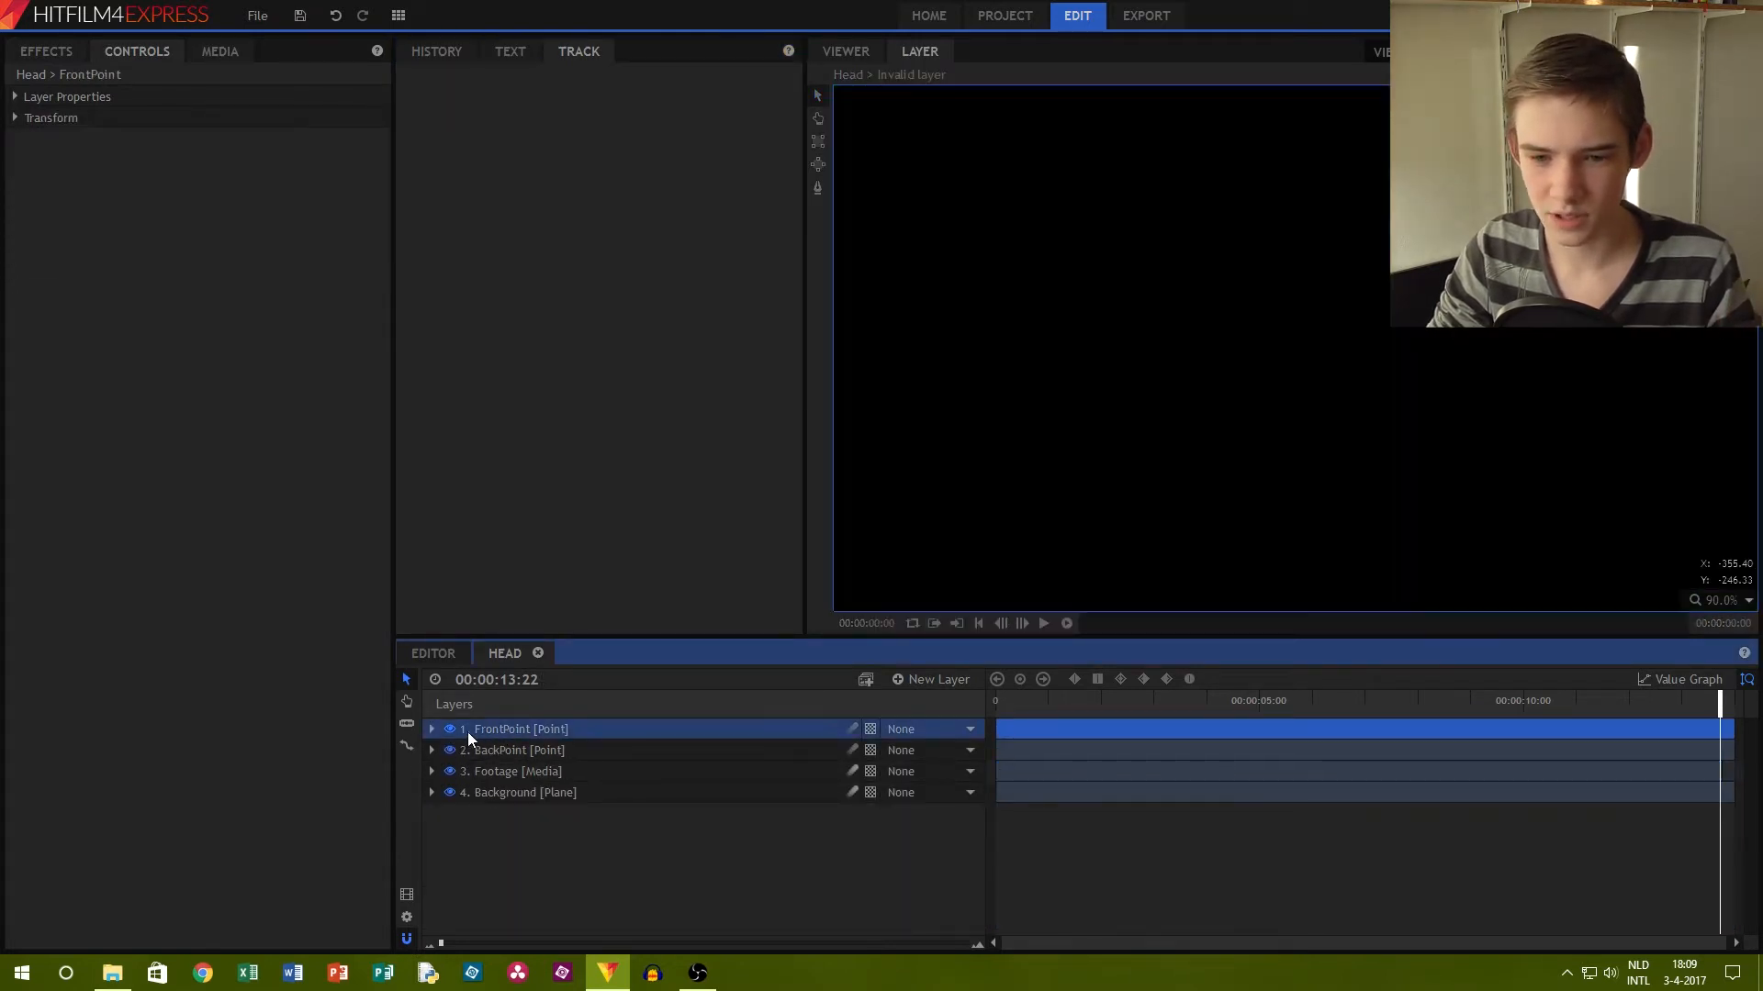
pyautogui.click(855, 55)
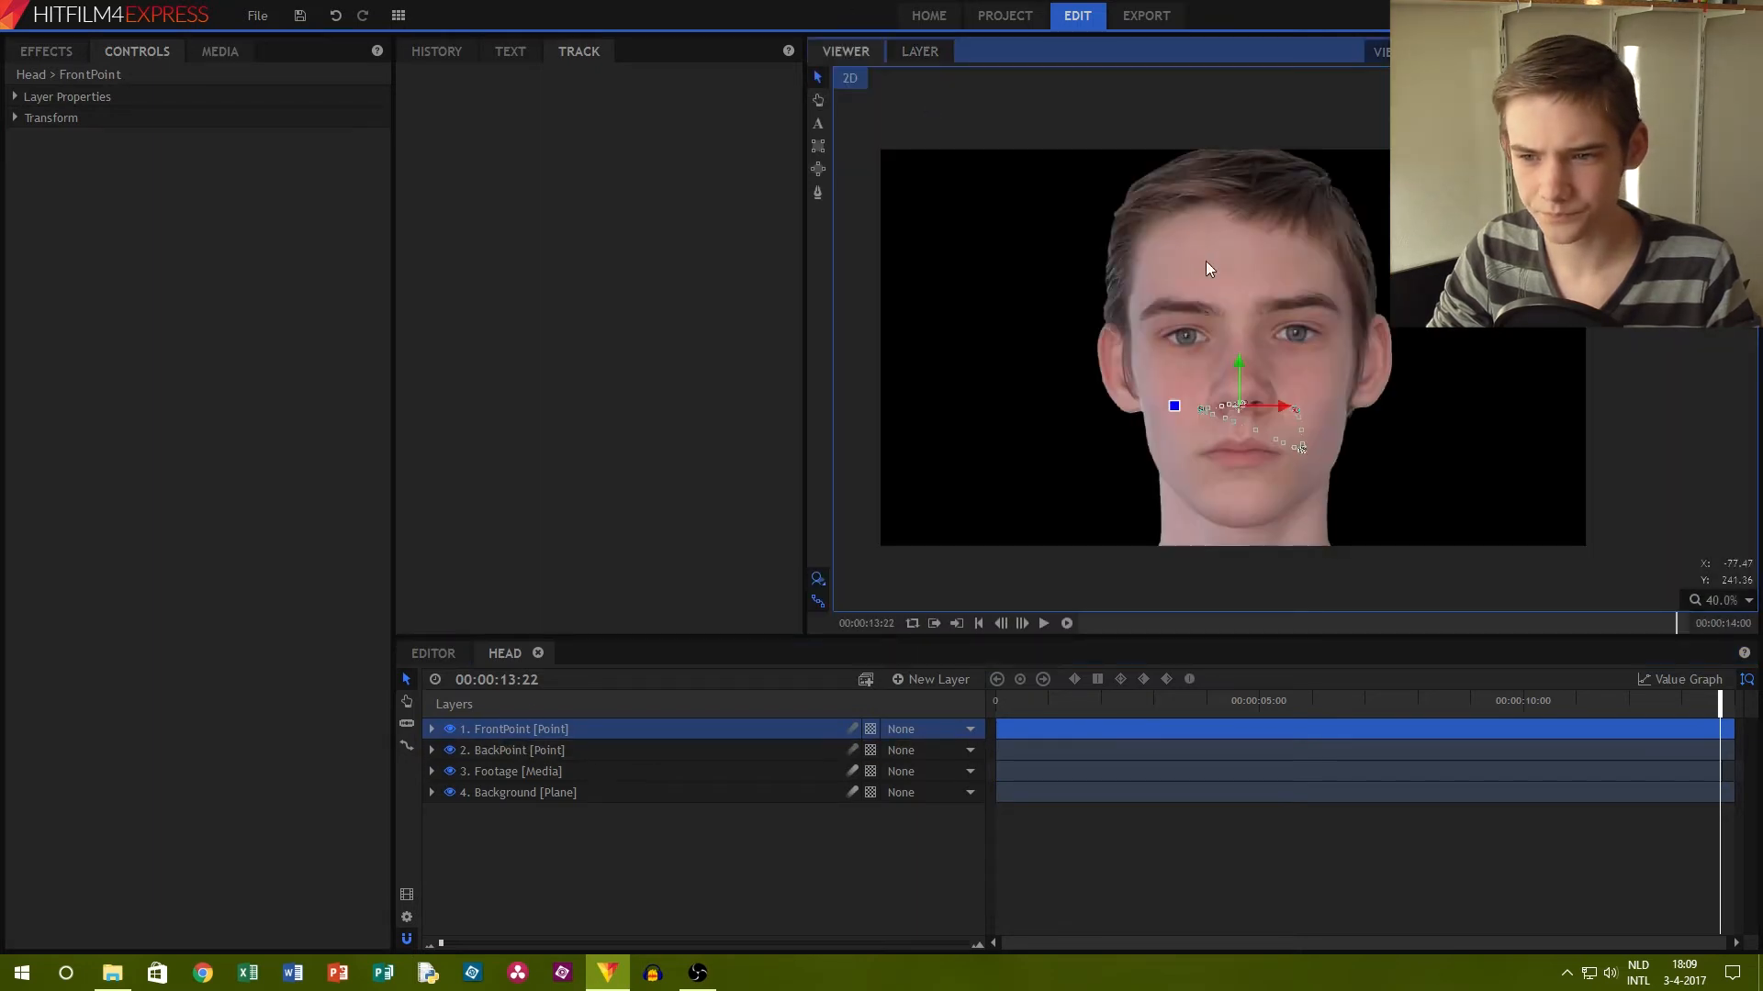
pyautogui.click(1063, 694)
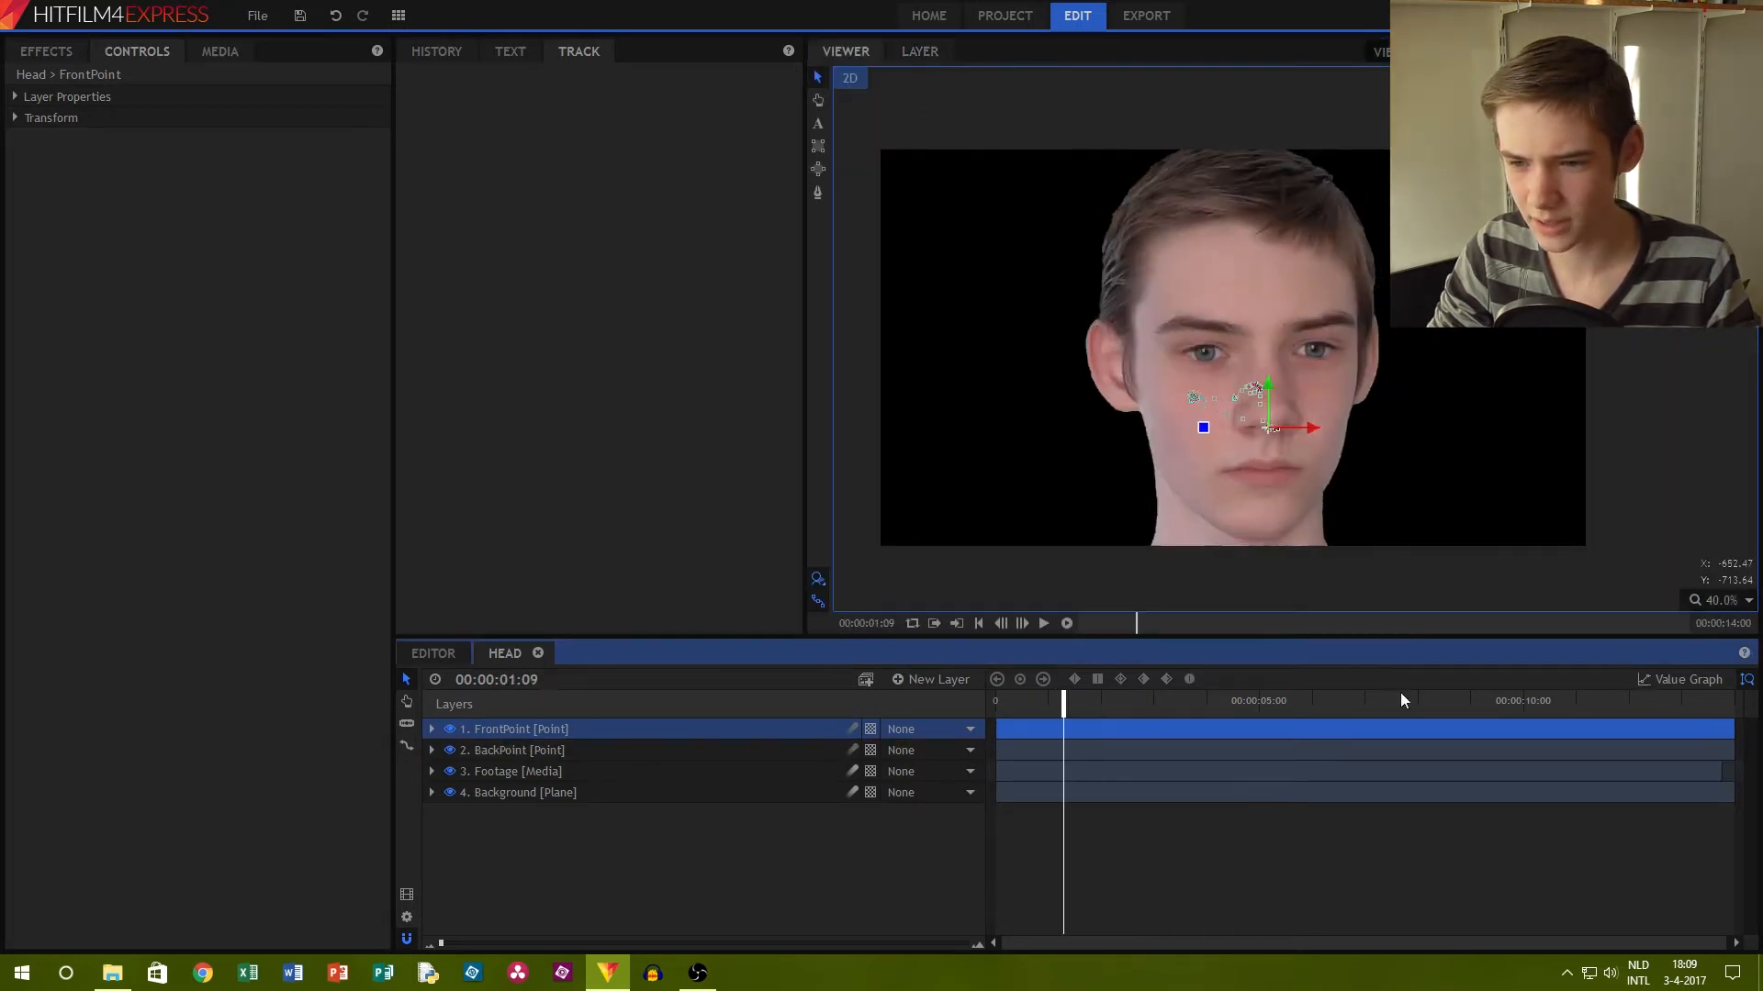
pyautogui.moveTo(1067, 703); pyautogui.dragTo(1188, 690)
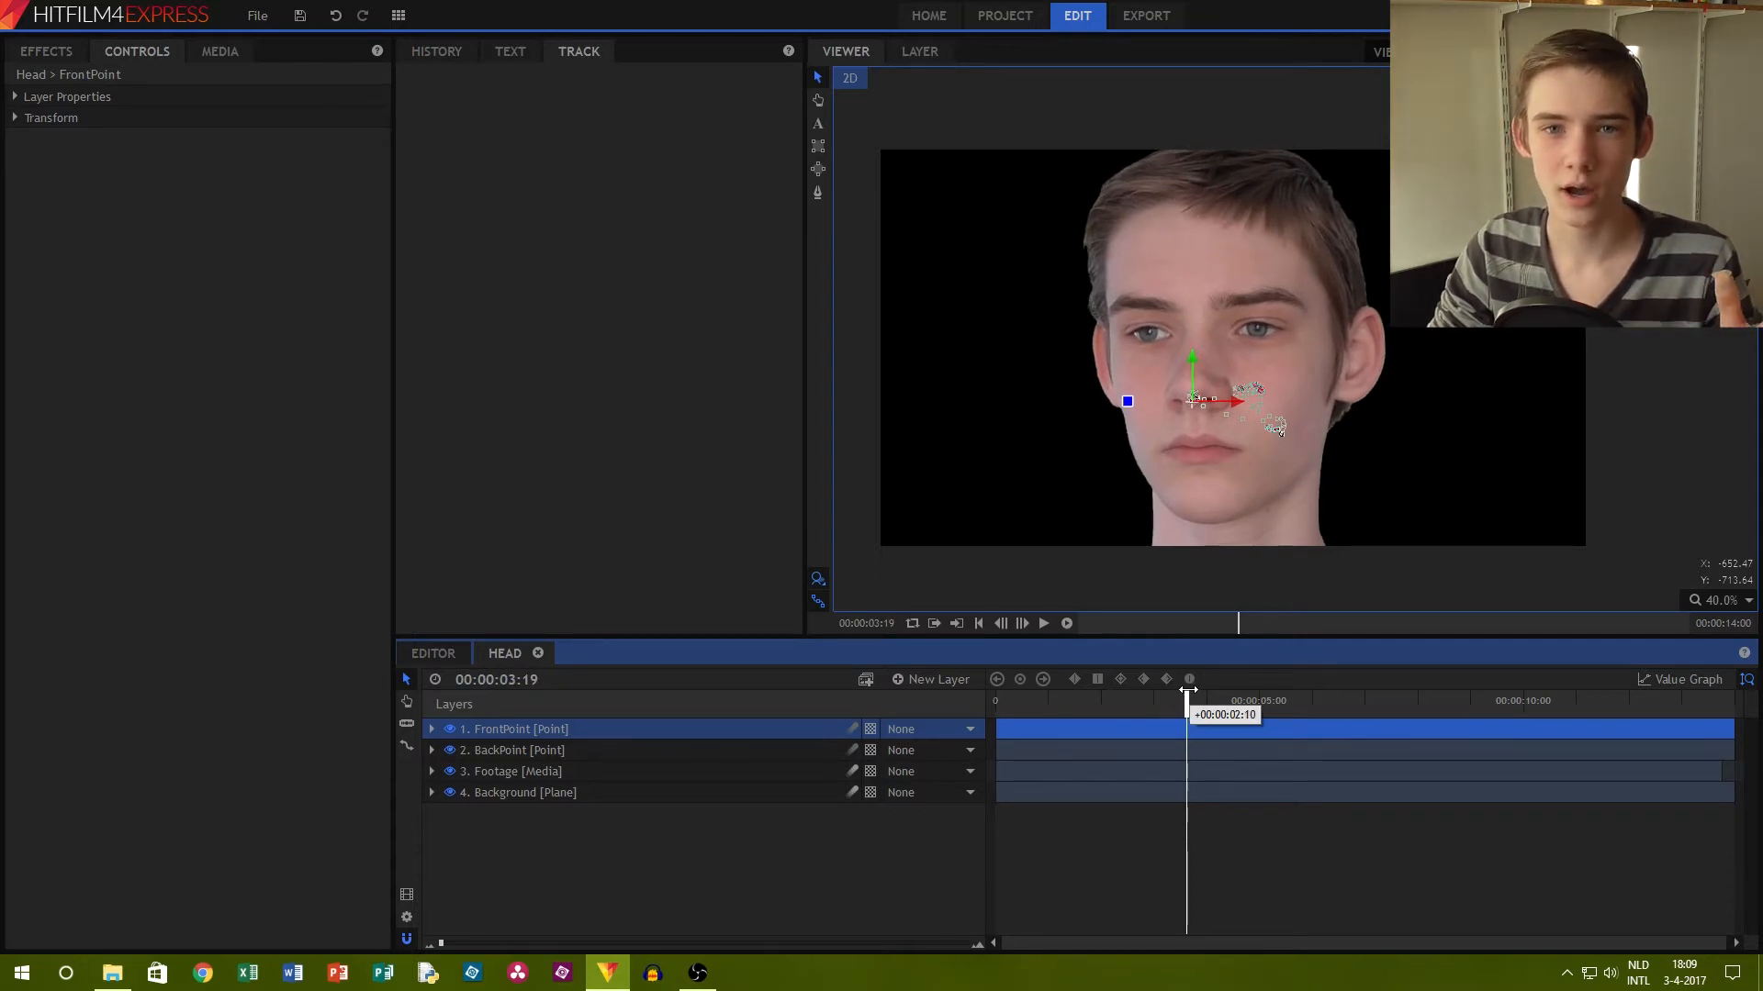
pyautogui.moveTo(1188, 690); pyautogui.dragTo(1190, 698)
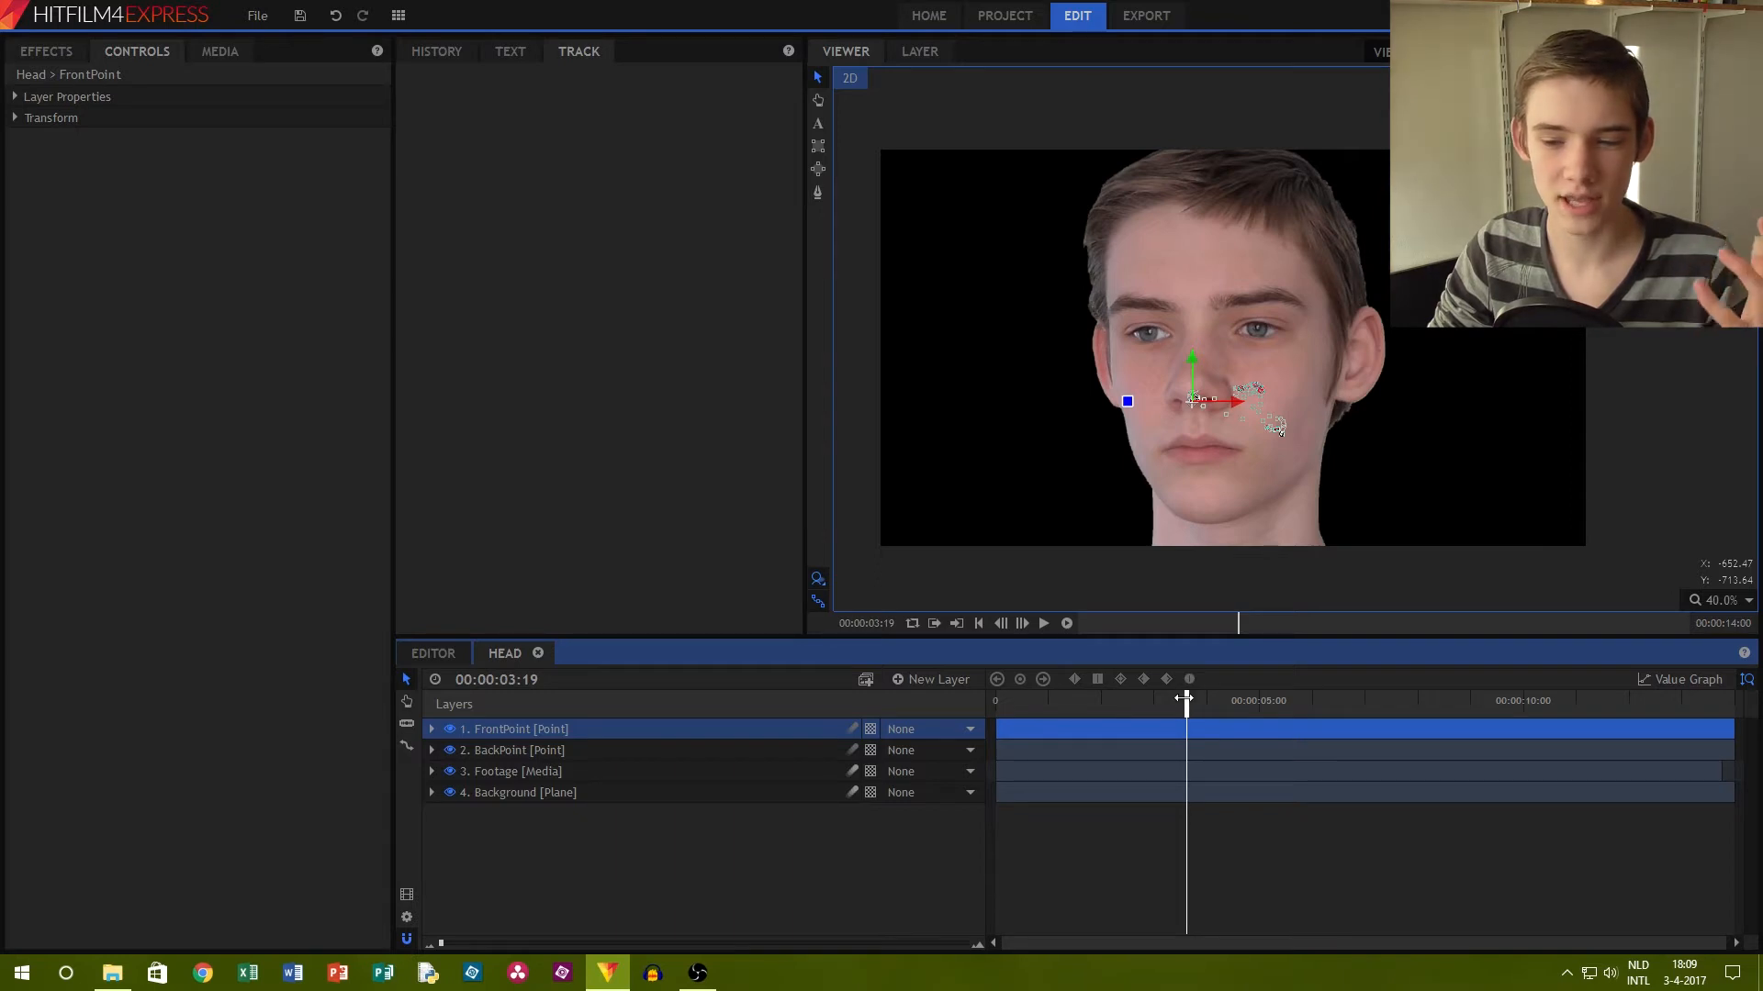
pyautogui.moveTo(1183, 697); pyautogui.dragTo(893, 696)
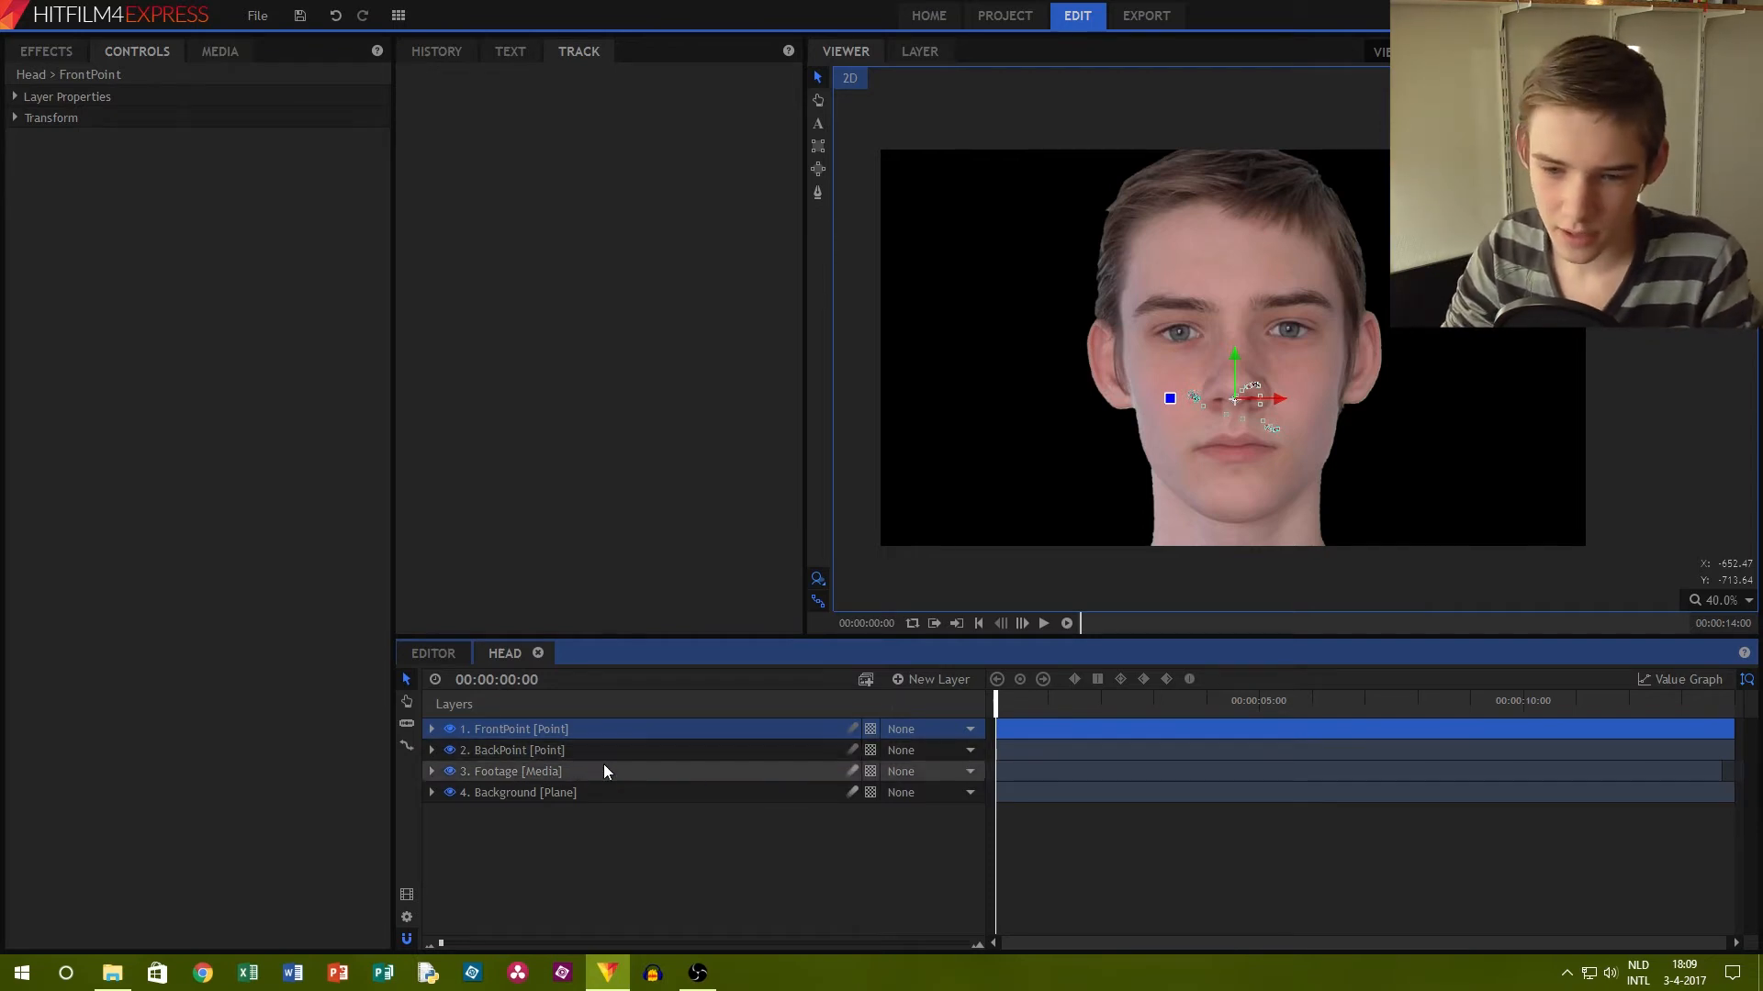
# Convert the FrontPoint and BackPoint layers to 3D together, adding a camera to the composite shot and remembering that choice
pyautogui.click(488, 749)
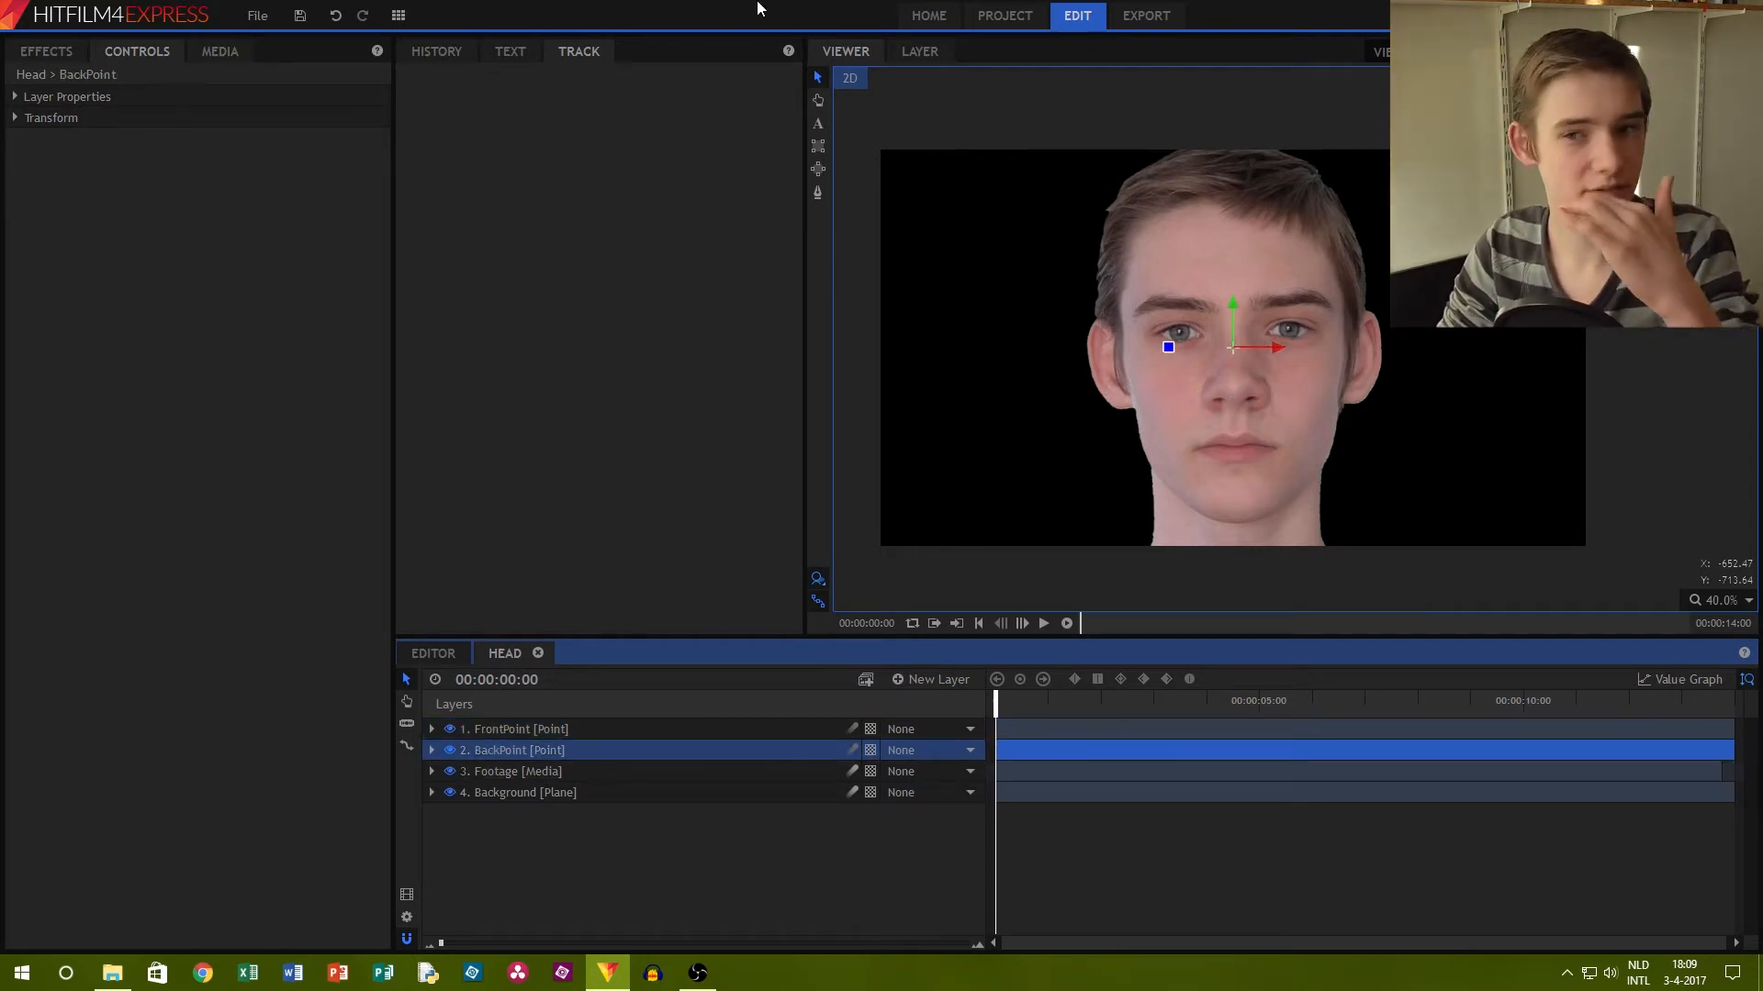
pyautogui.click(910, 55)
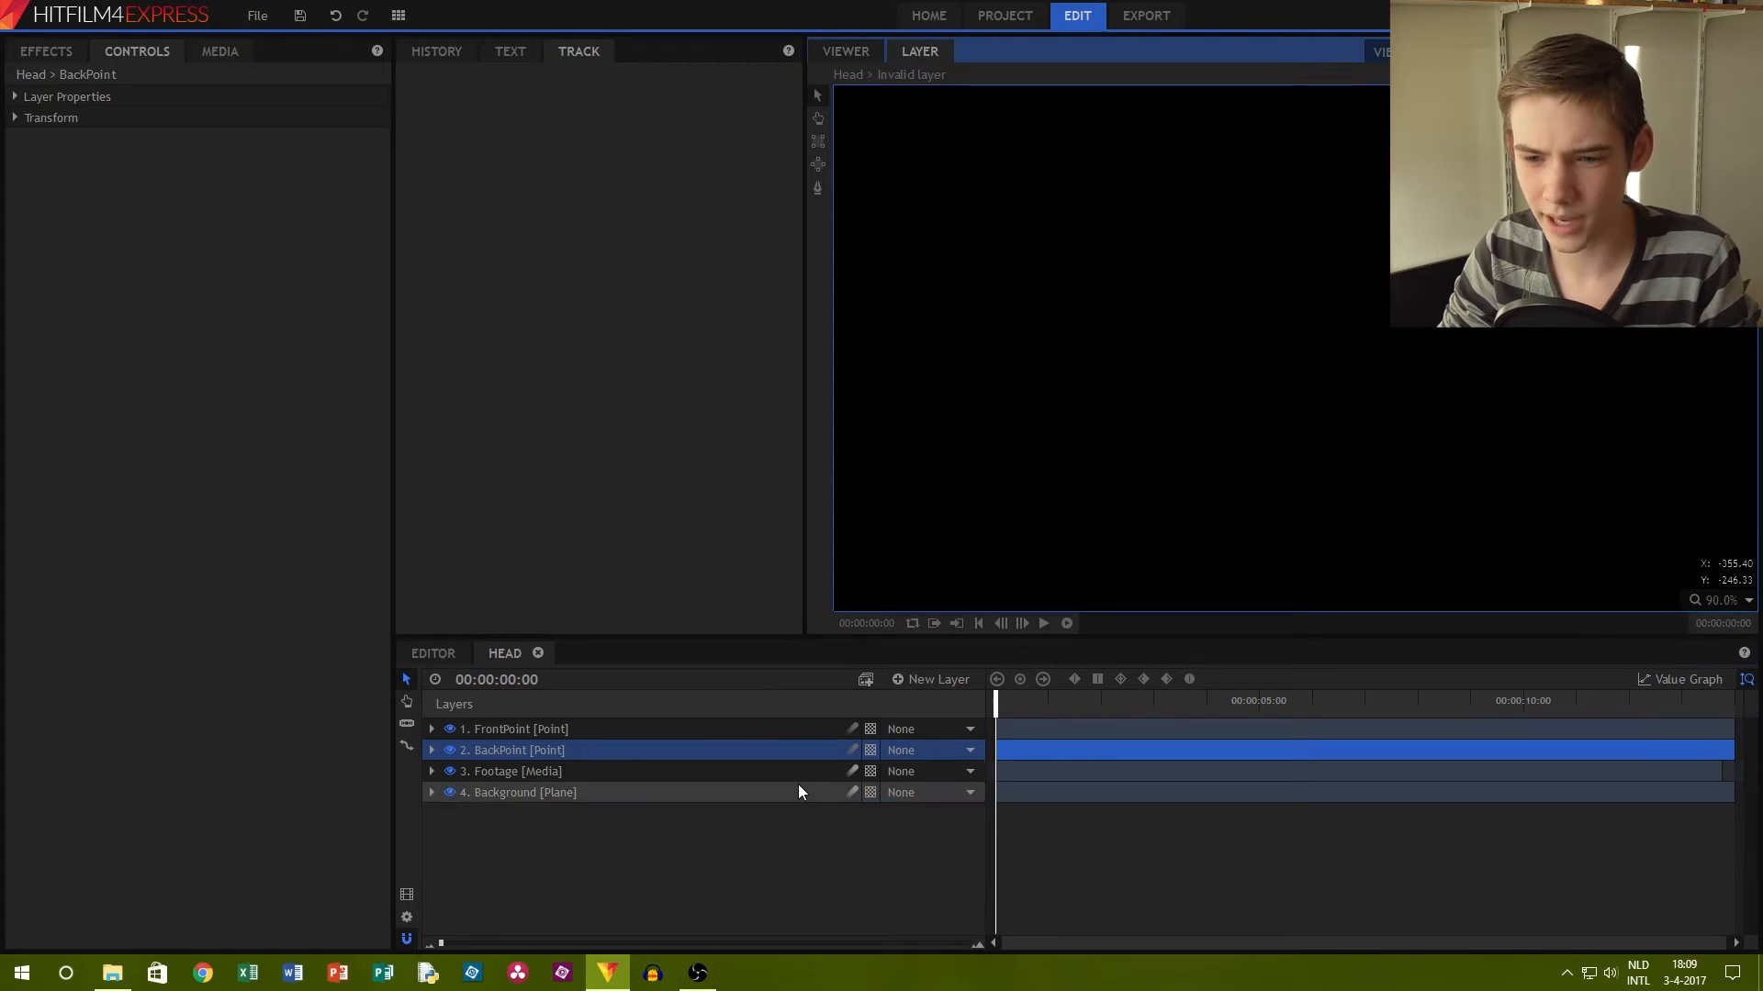
pyautogui.keyDown('ctrl'); pyautogui.click(706, 732); pyautogui.keyUp('ctrl')
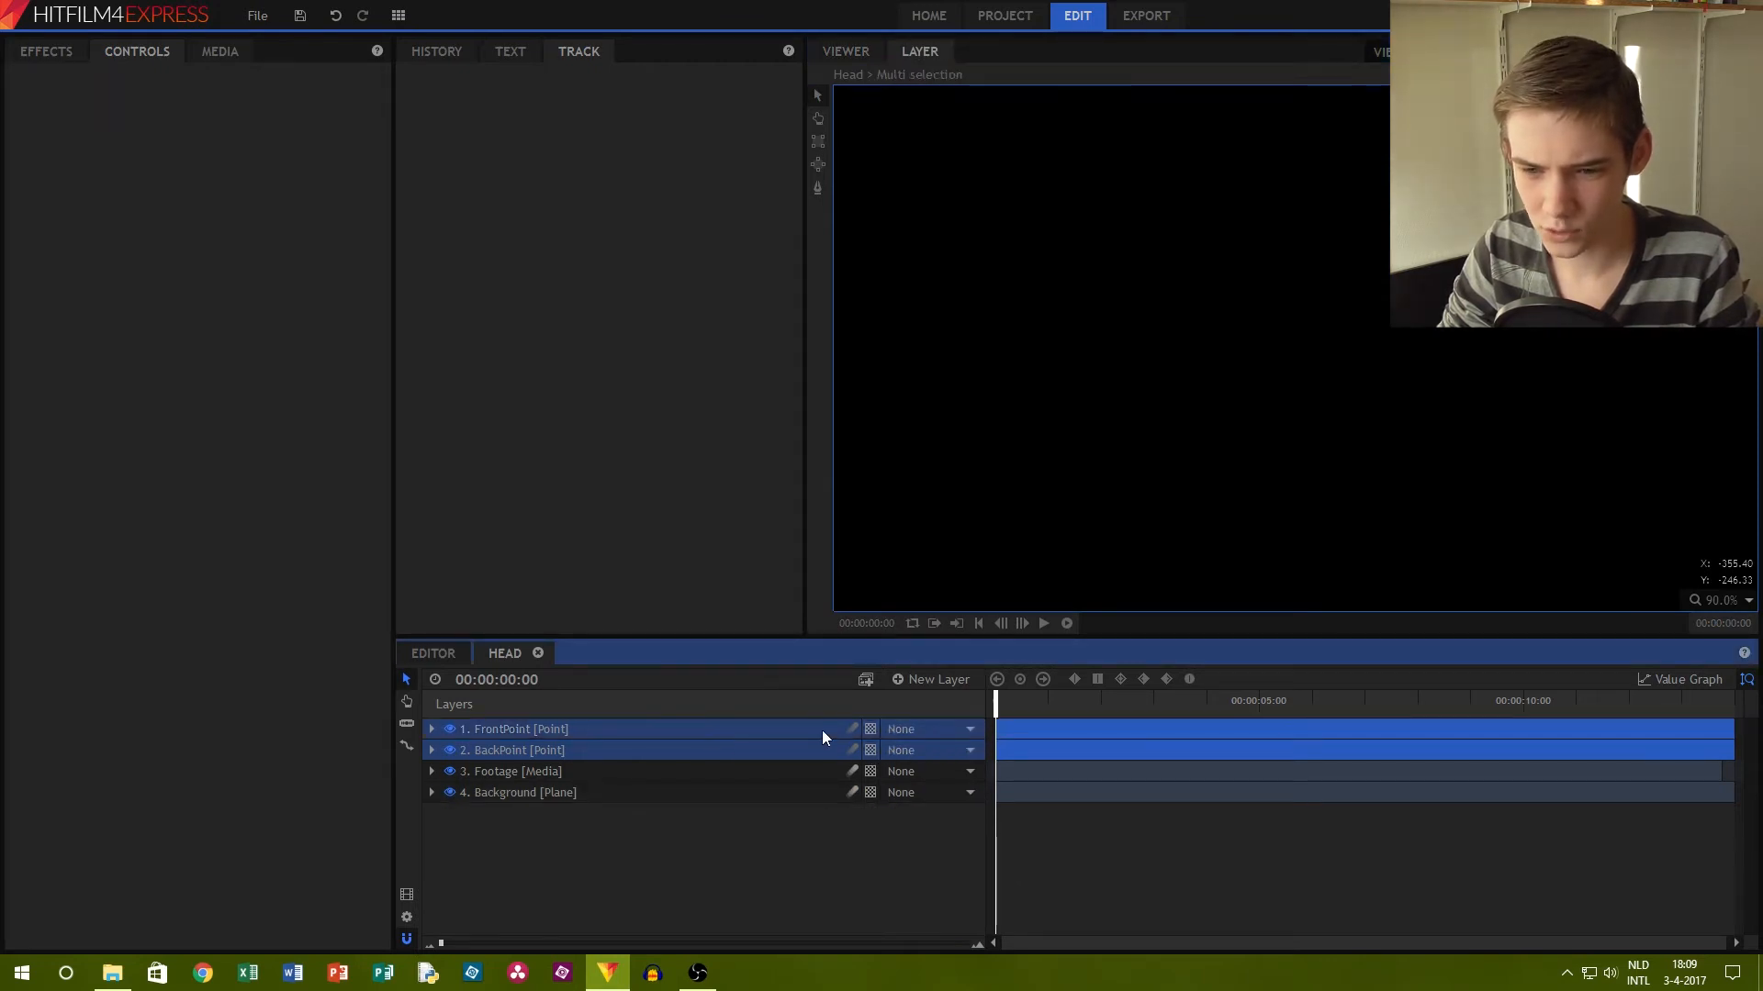
pyautogui.click(872, 729)
pyautogui.click(900, 769)
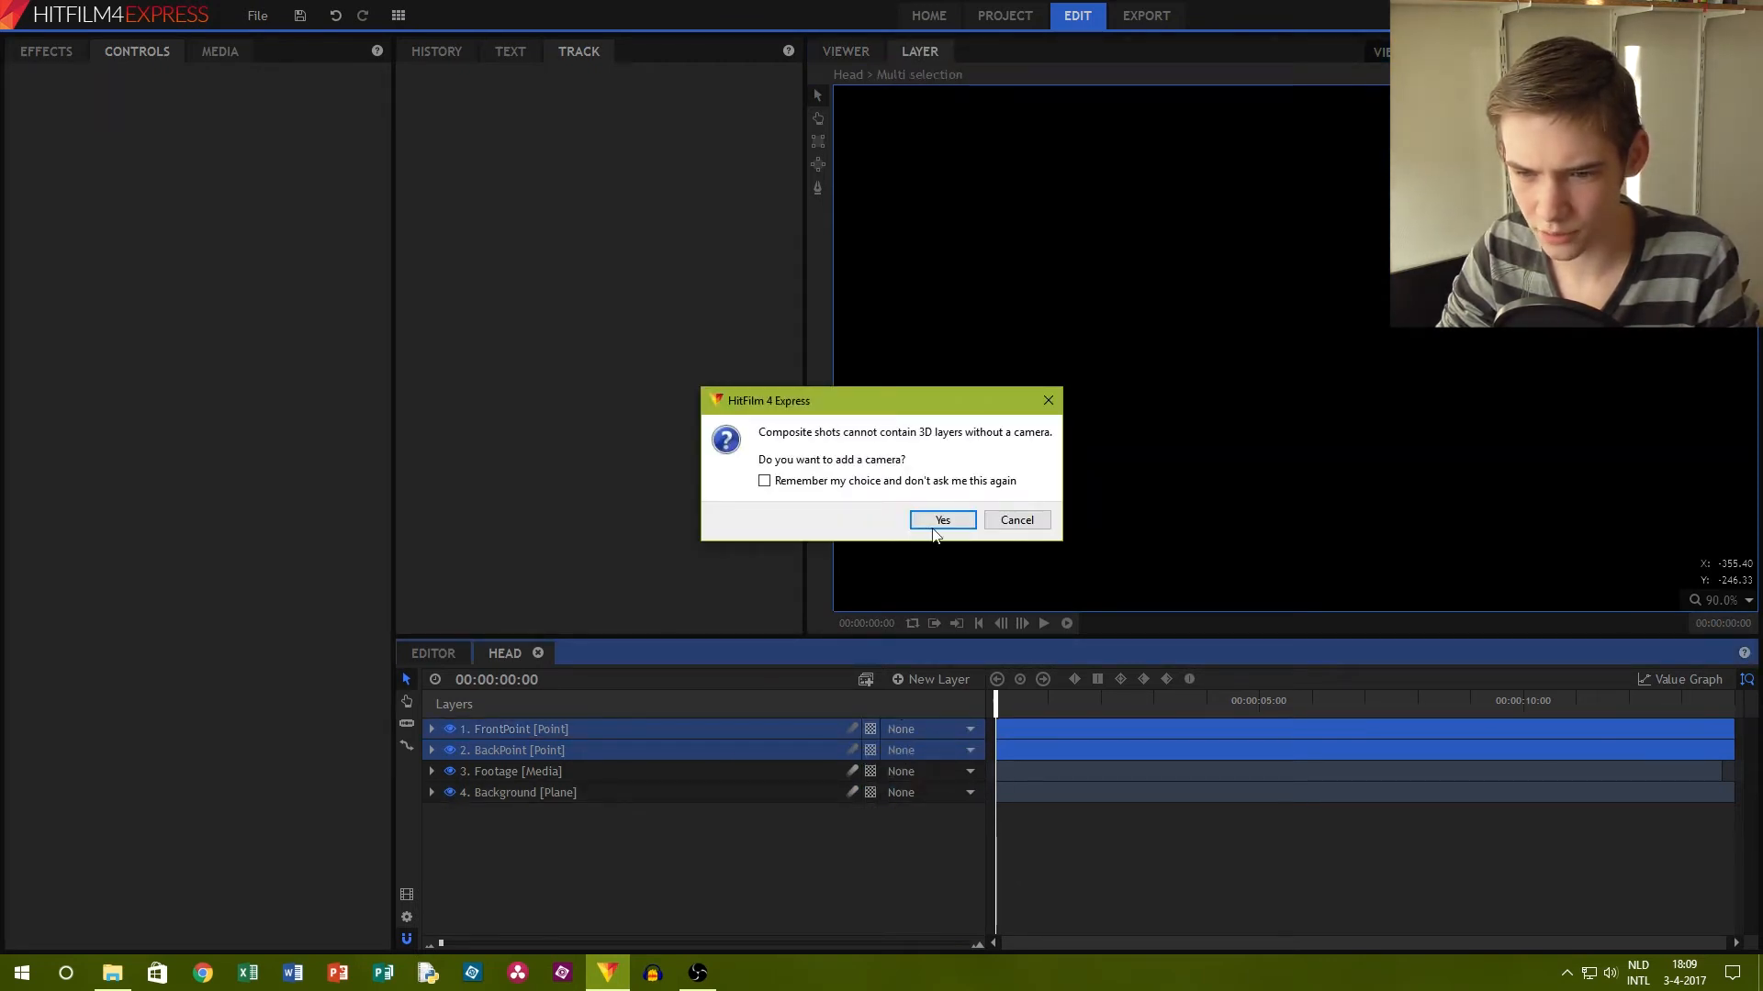
pyautogui.click(765, 481)
pyautogui.click(943, 521)
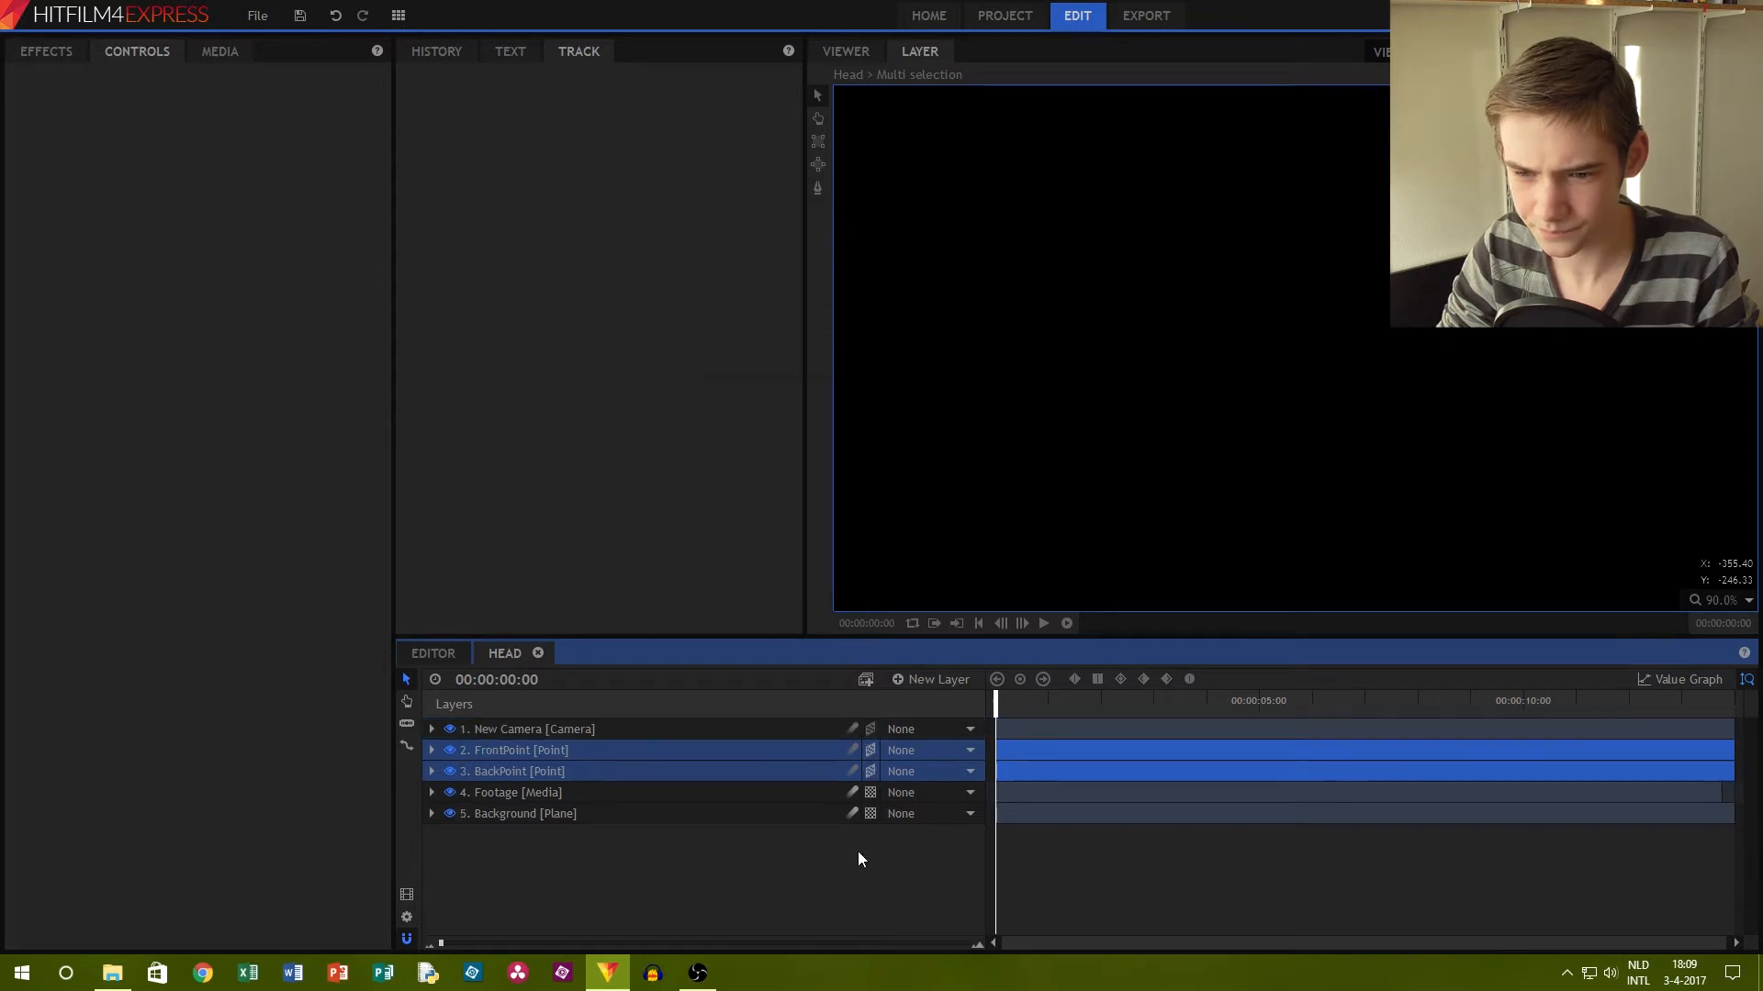
# Move only the BackPoint layer straight back along its depth axis in the Top view, well behind FrontPoint
pyautogui.click(610, 773)
pyautogui.click(560, 752)
pyautogui.click(556, 770)
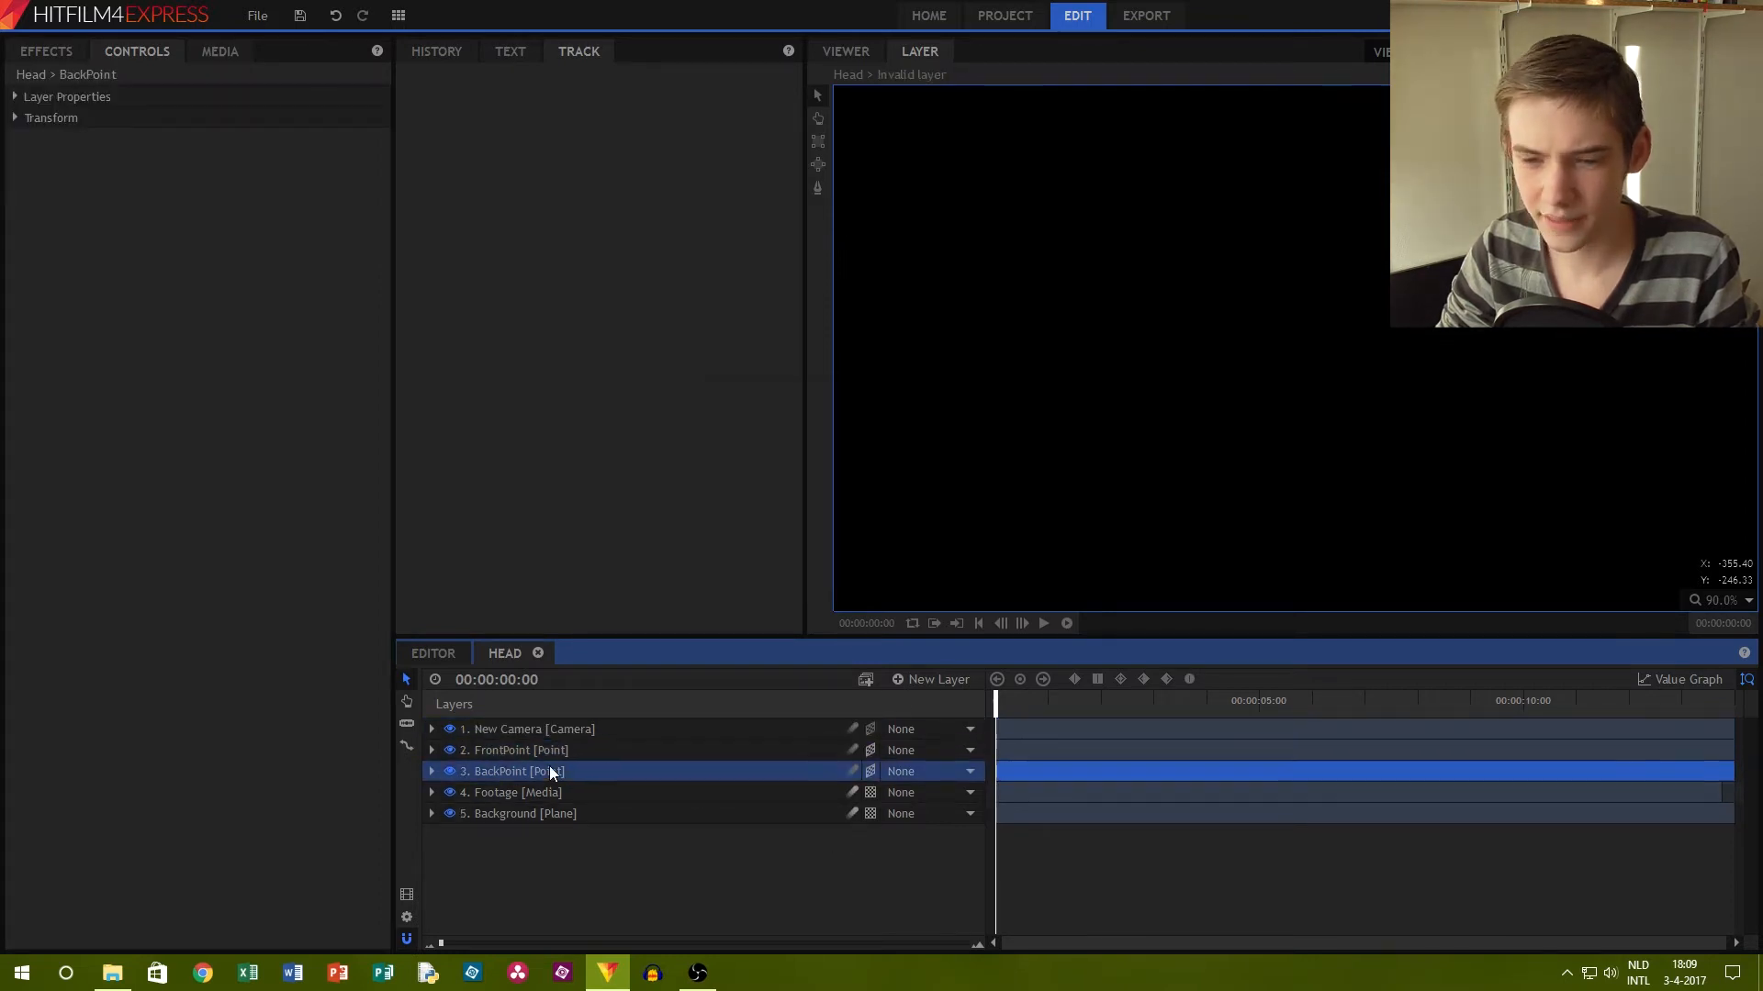
pyautogui.click(866, 63)
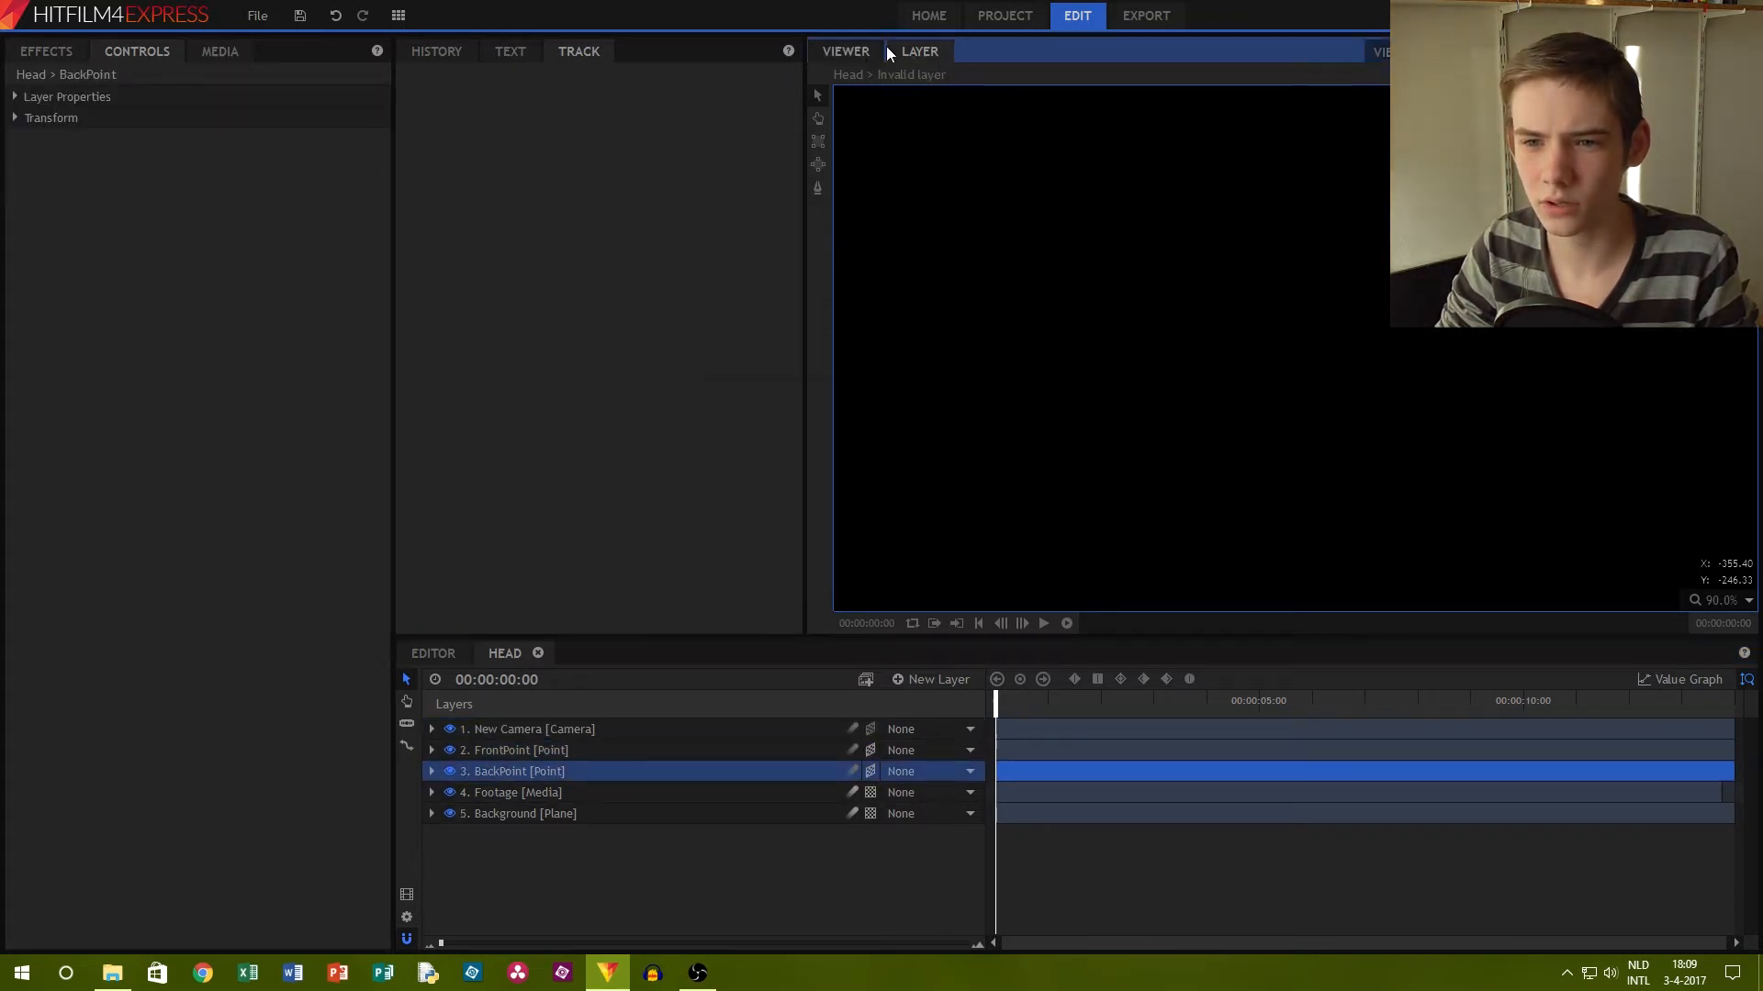
pyautogui.click(867, 50)
pyautogui.click(891, 78)
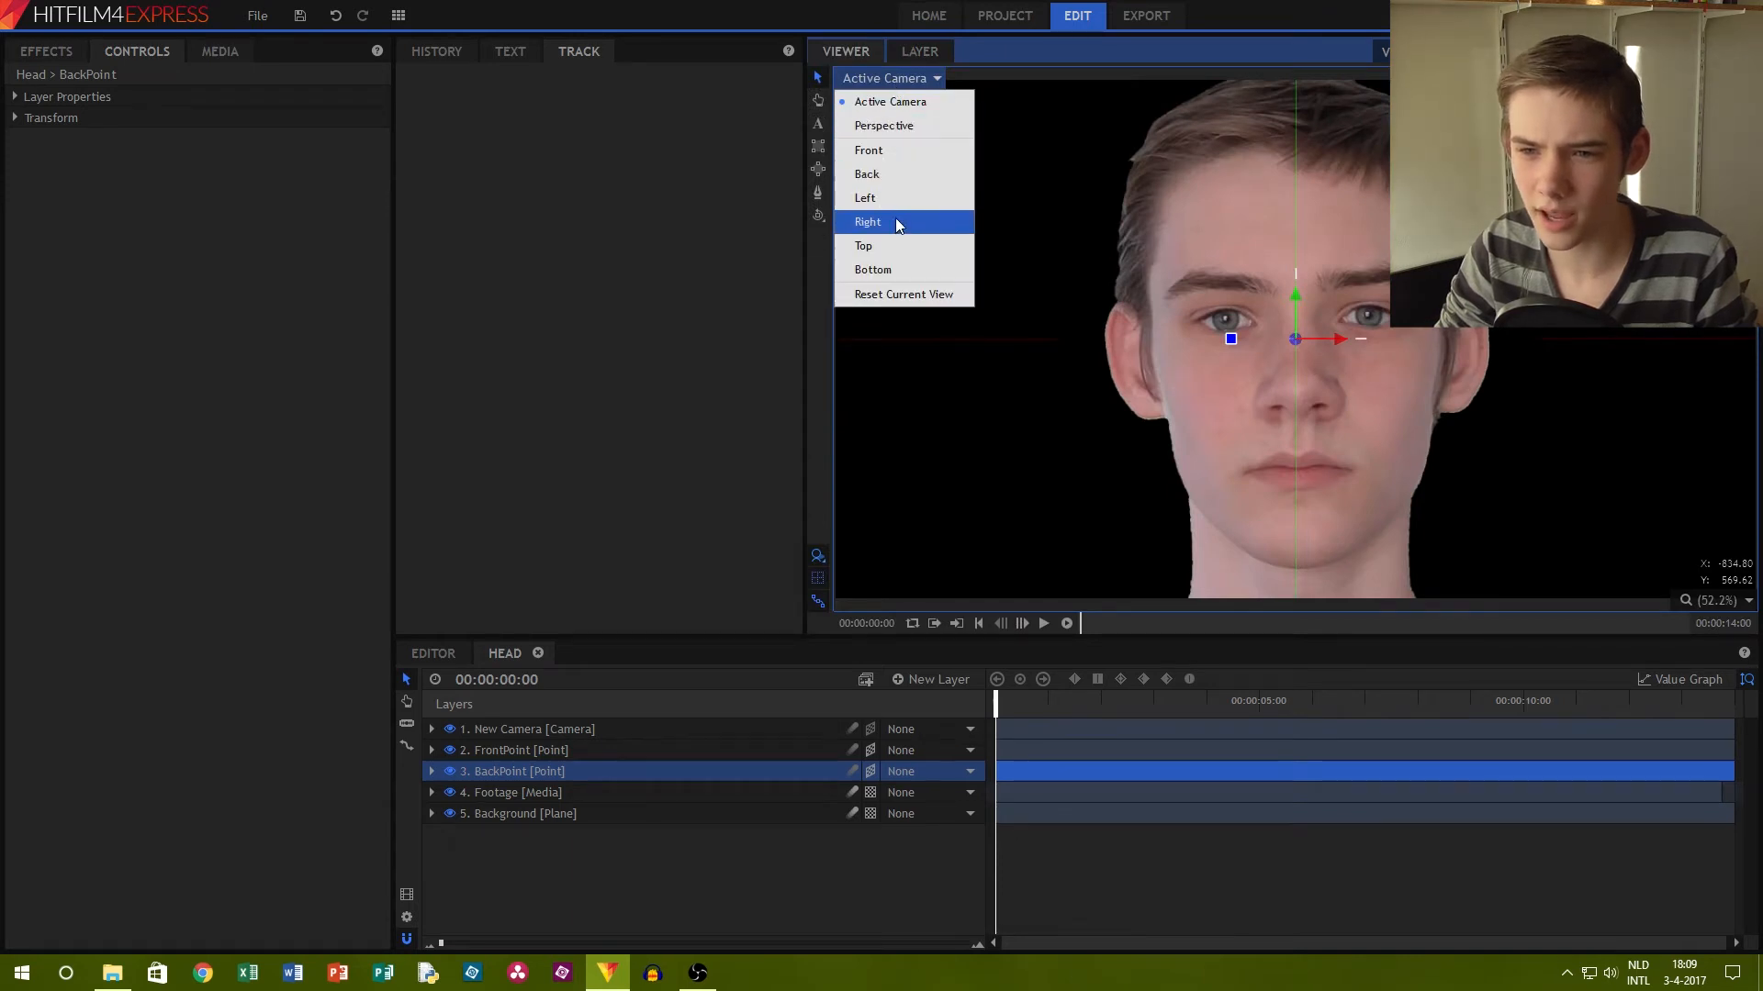
pyautogui.click(877, 246)
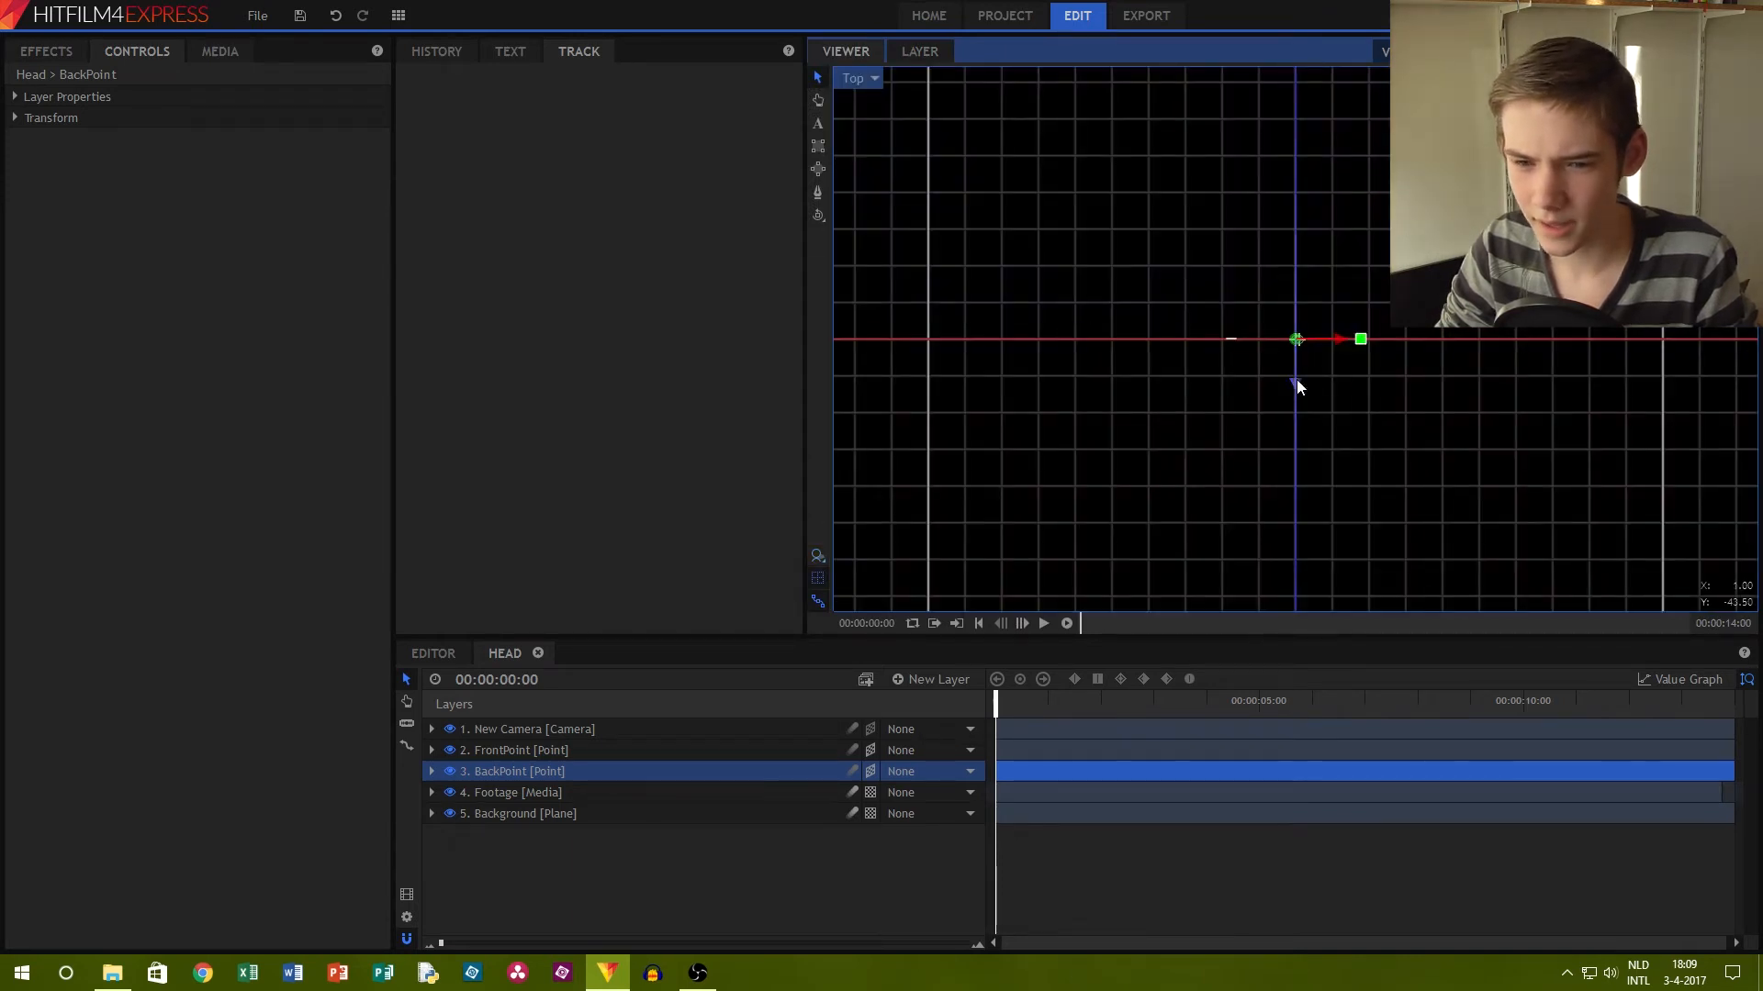
pyautogui.moveTo(1296, 378); pyautogui.dragTo(1298, 280)
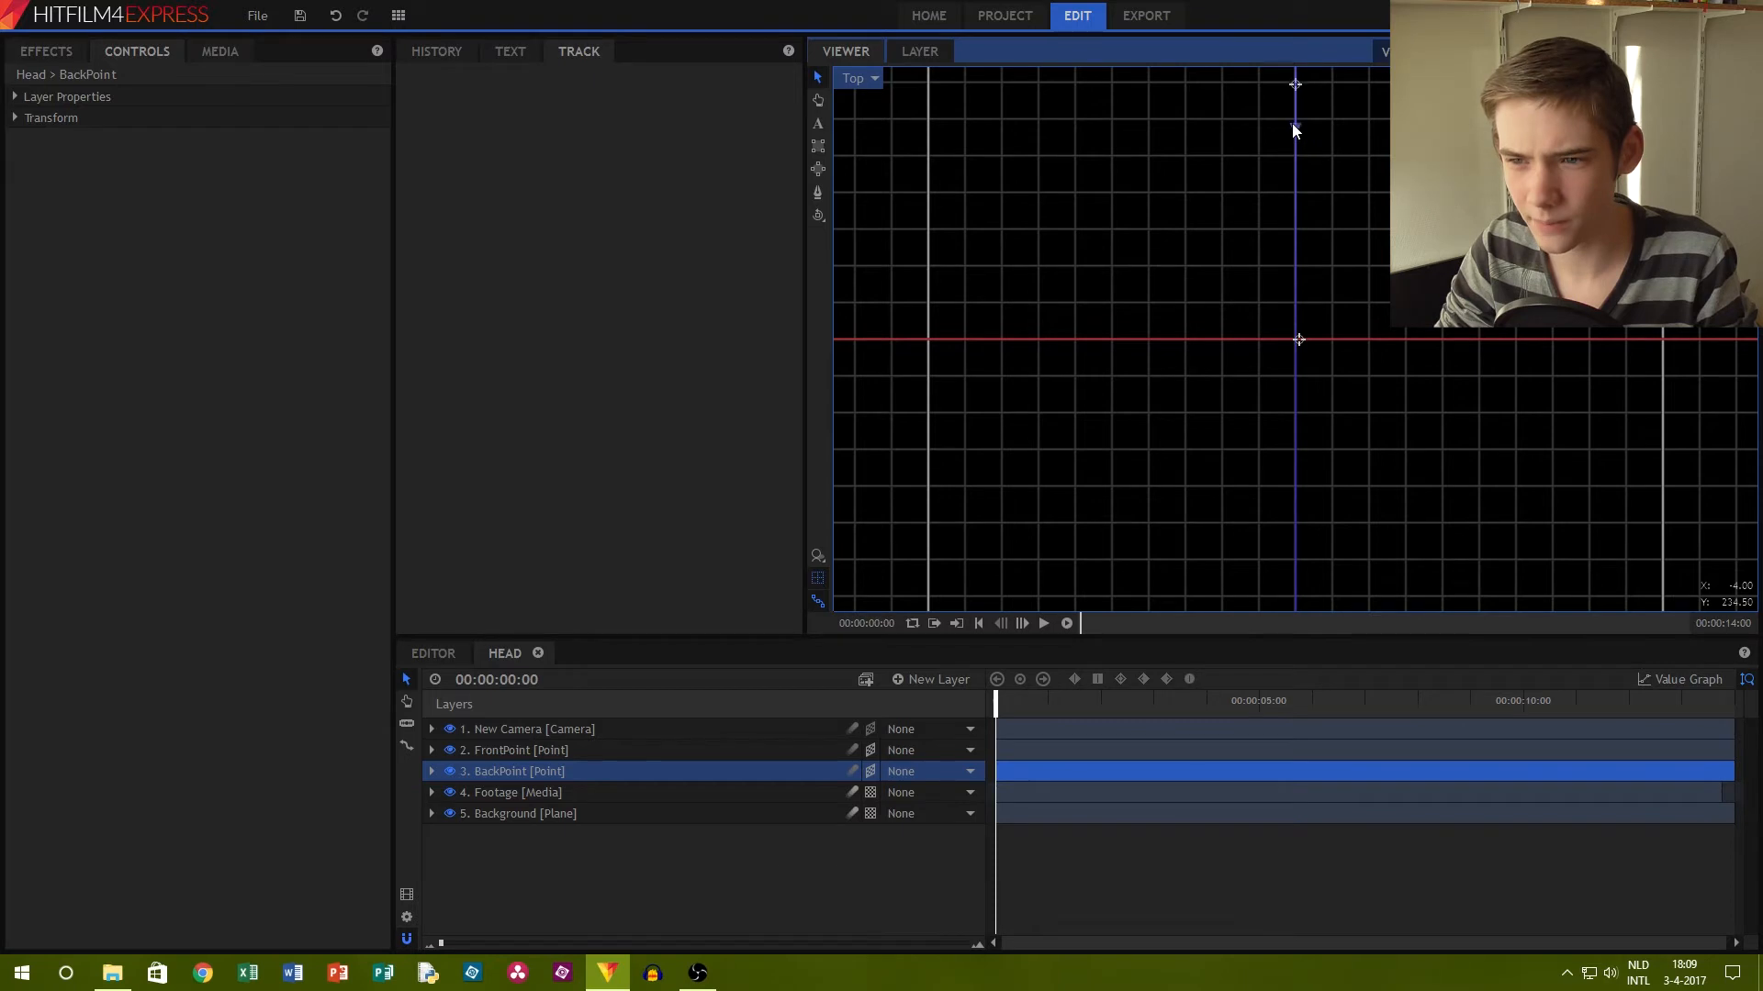
pyautogui.moveTo(1293, 124); pyautogui.dragTo(1293, 124)
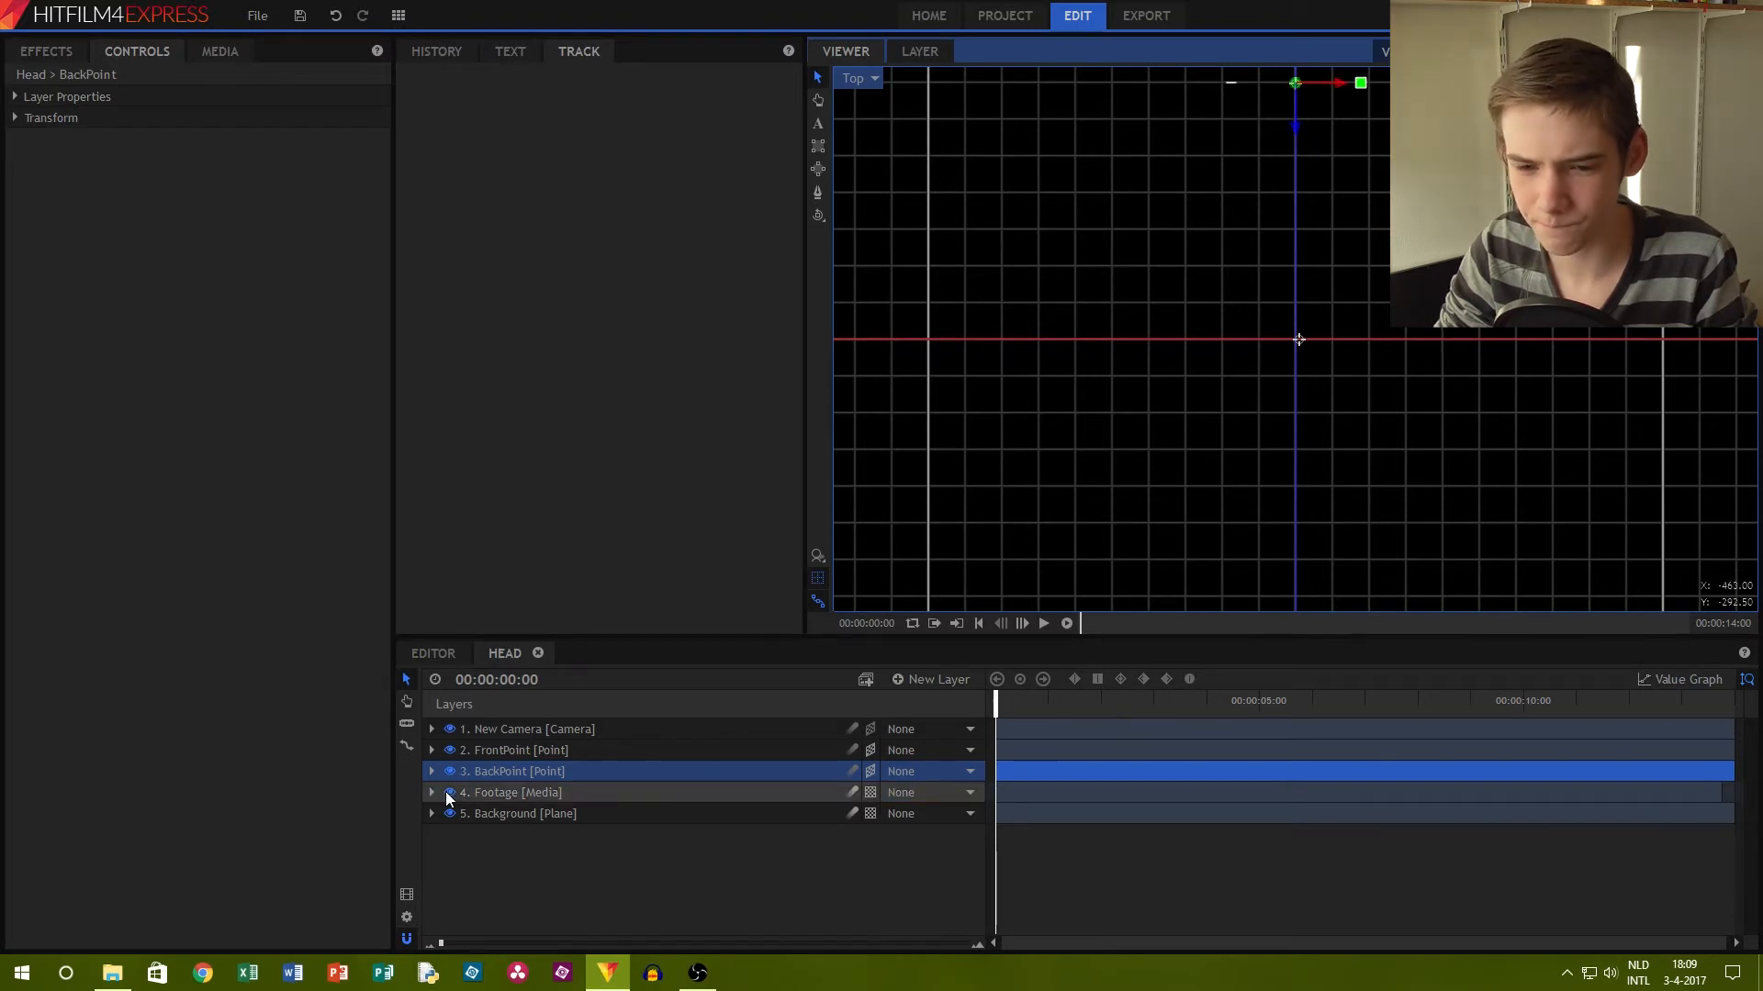
# Lower BackPoint vertically in the Active Camera view to FrontPoint's height at the nose, comparing the two points' positions
pyautogui.click(858, 78)
pyautogui.click(877, 98)
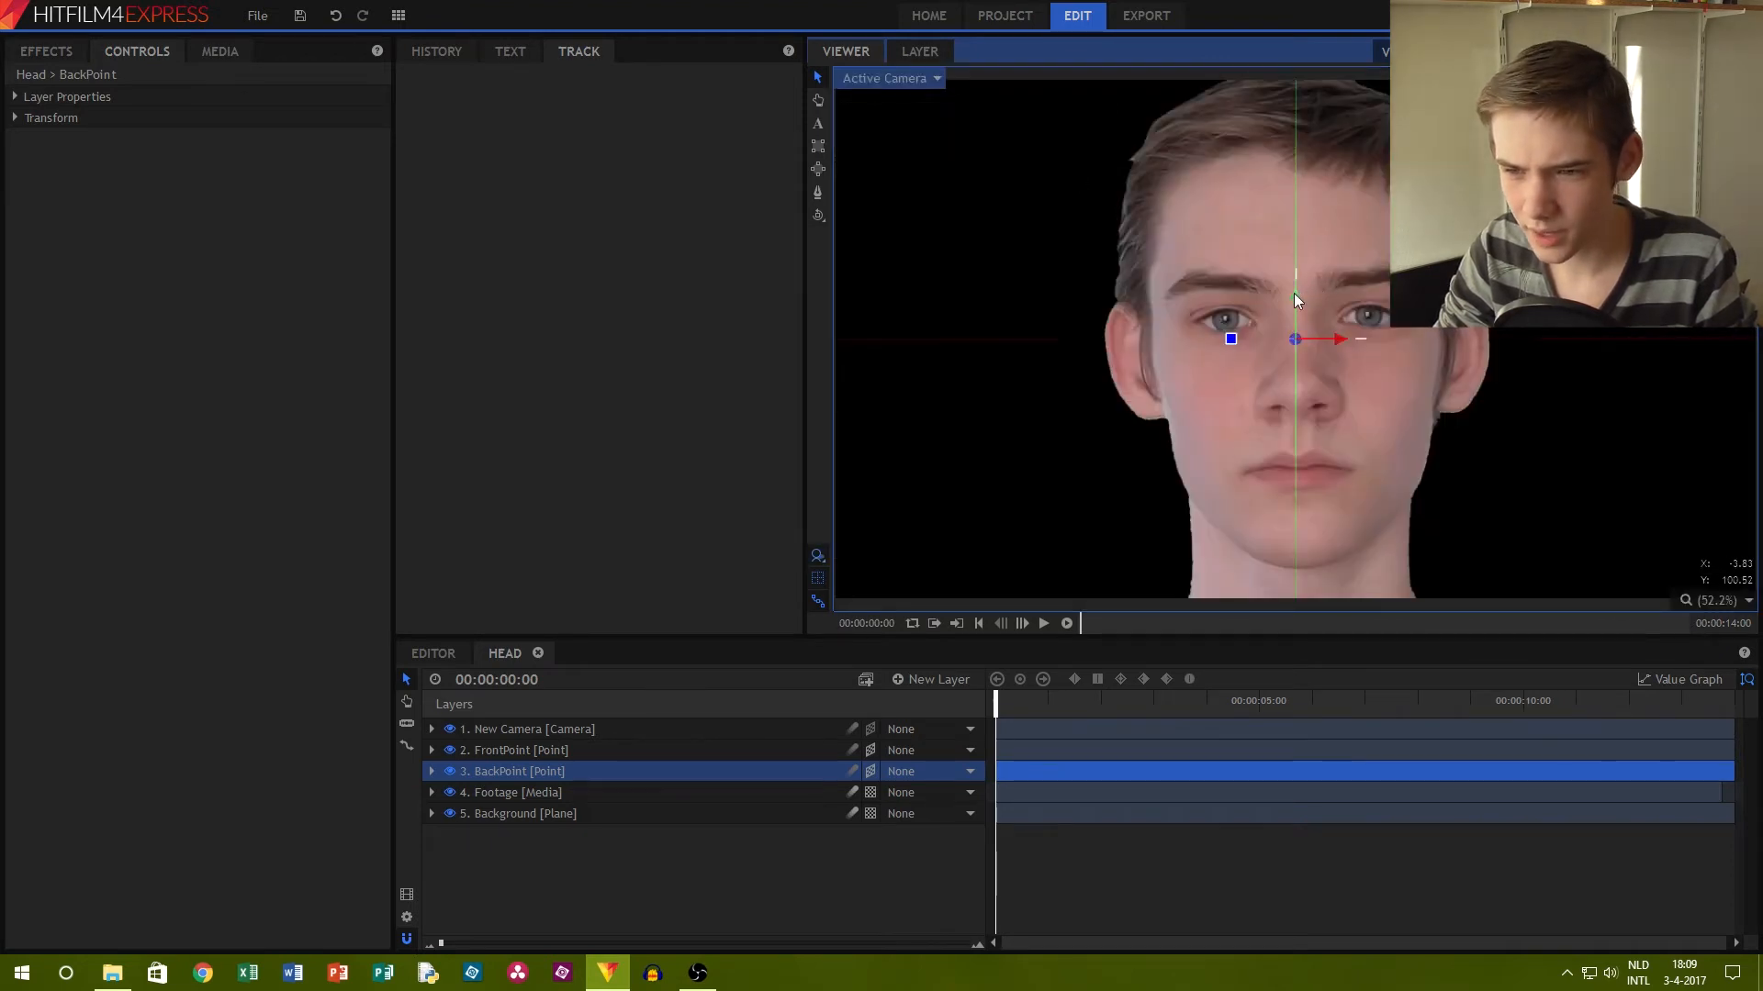
pyautogui.moveTo(1295, 295); pyautogui.dragTo(1299, 342)
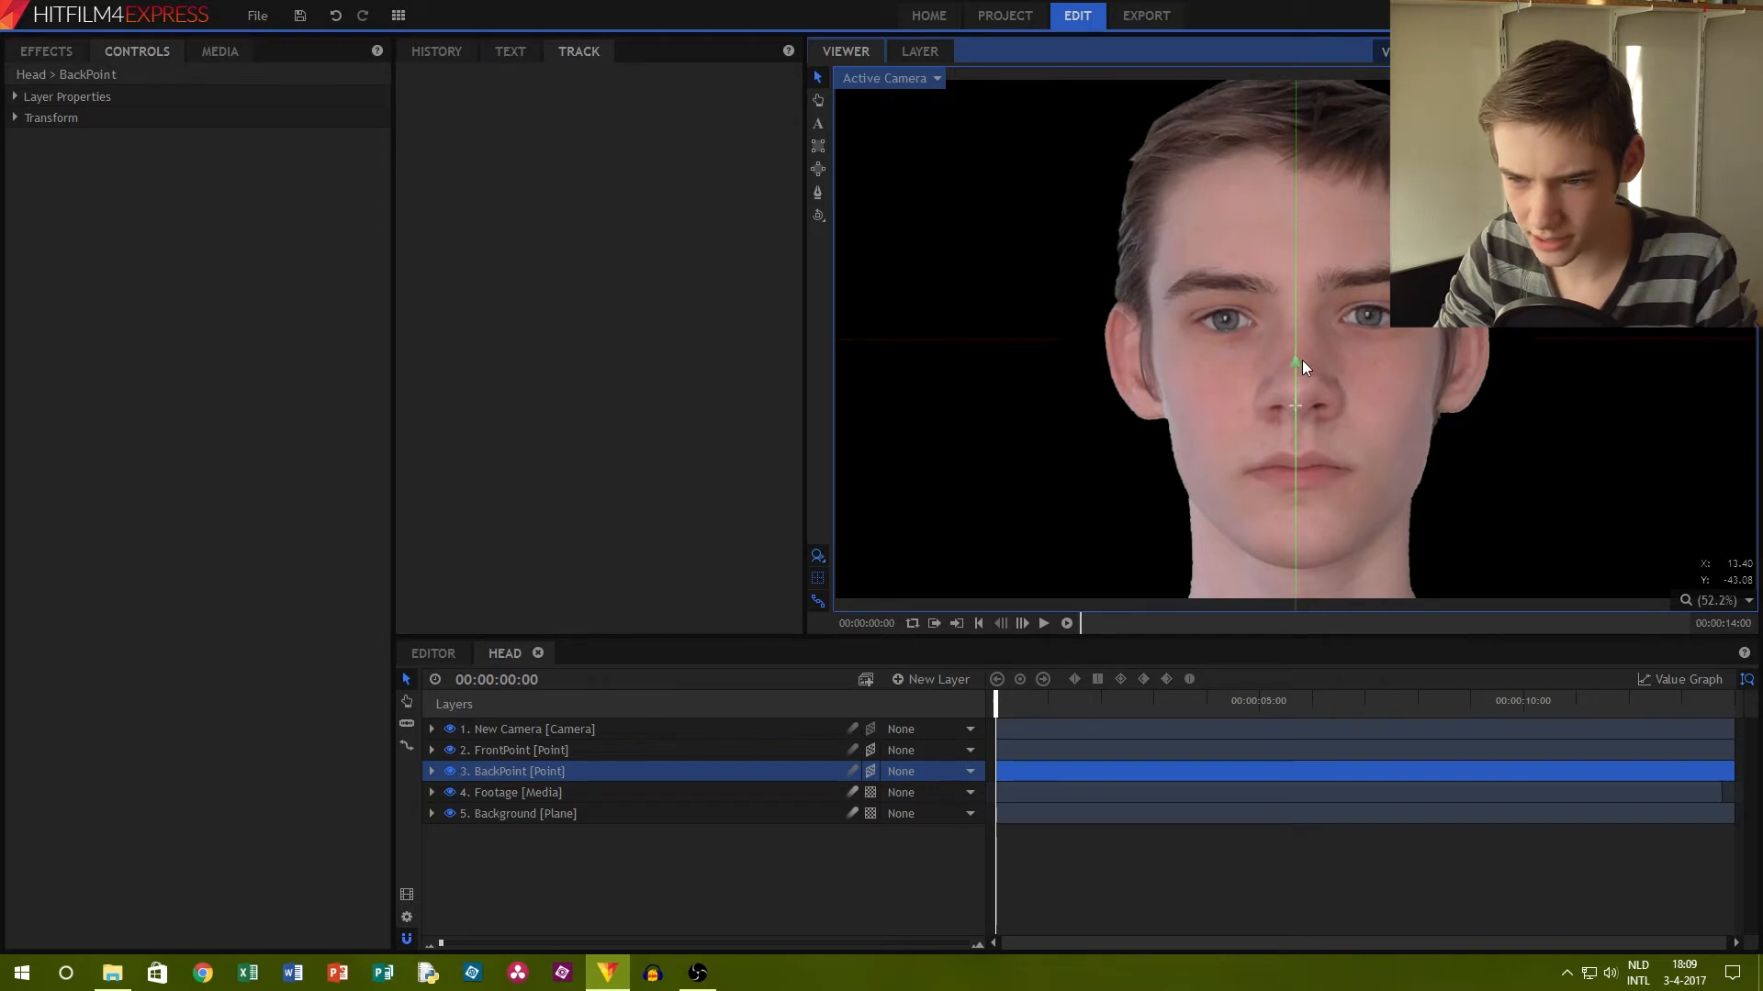
pyautogui.click(564, 747)
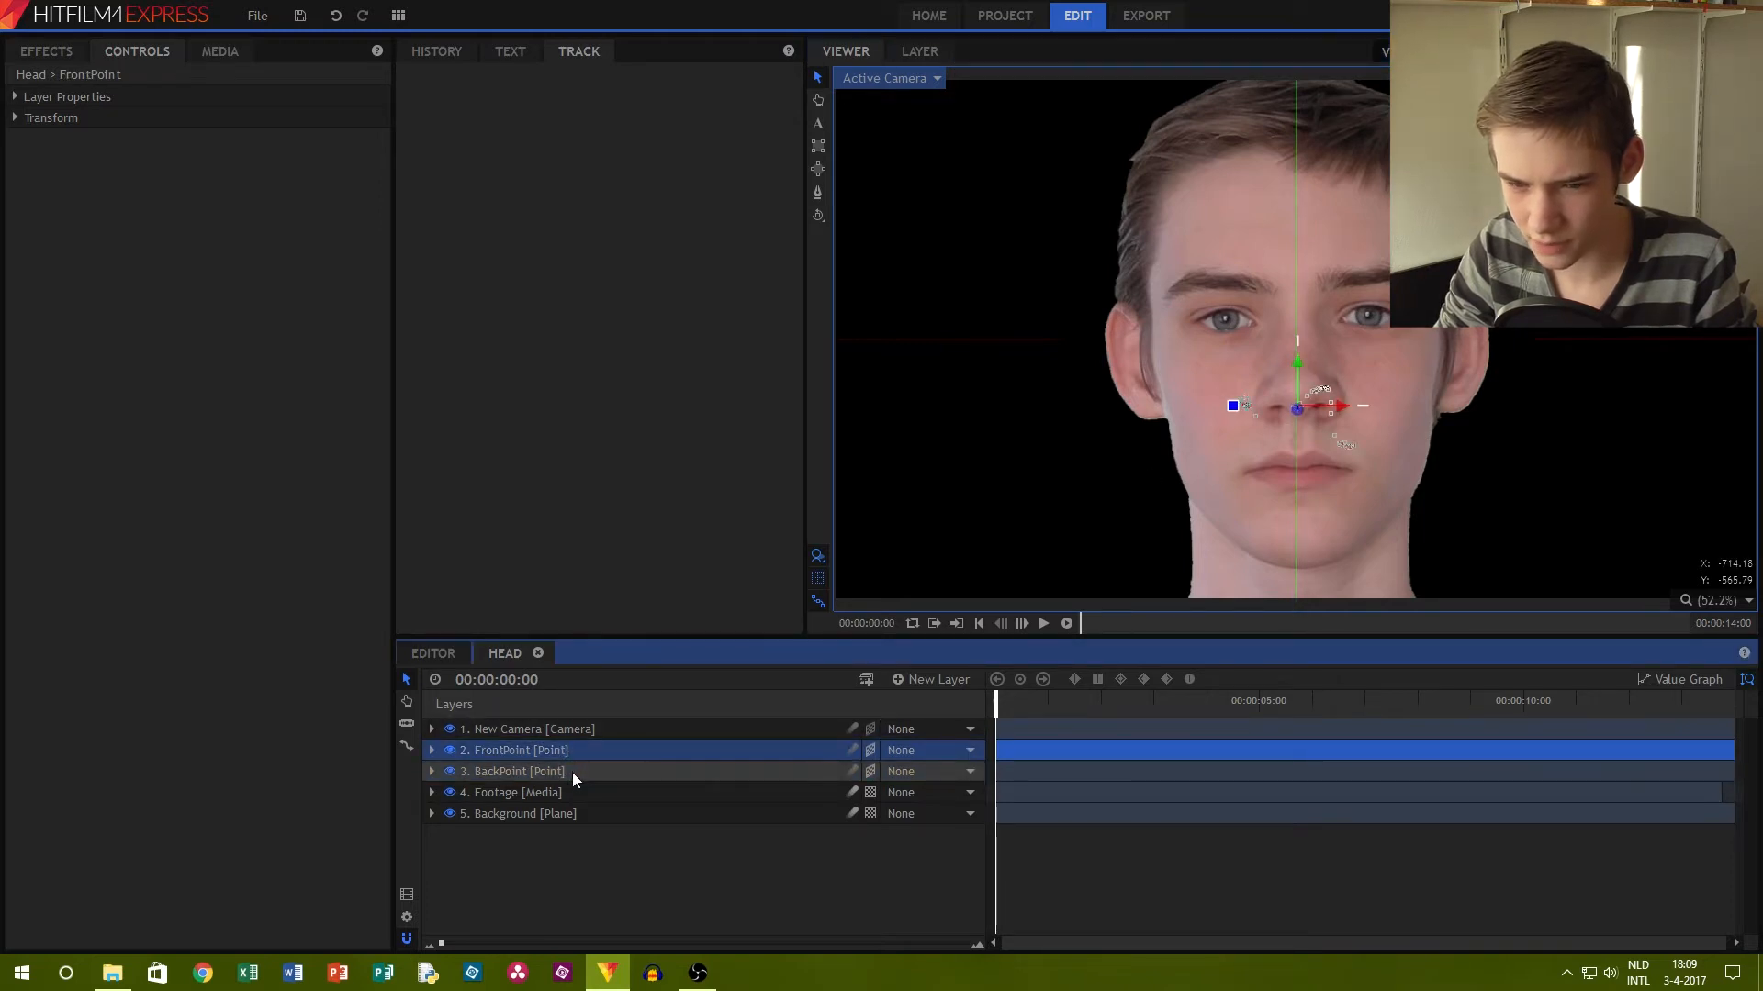
pyautogui.click(571, 773)
pyautogui.click(569, 754)
pyautogui.click(572, 776)
pyautogui.click(569, 748)
pyautogui.click(544, 769)
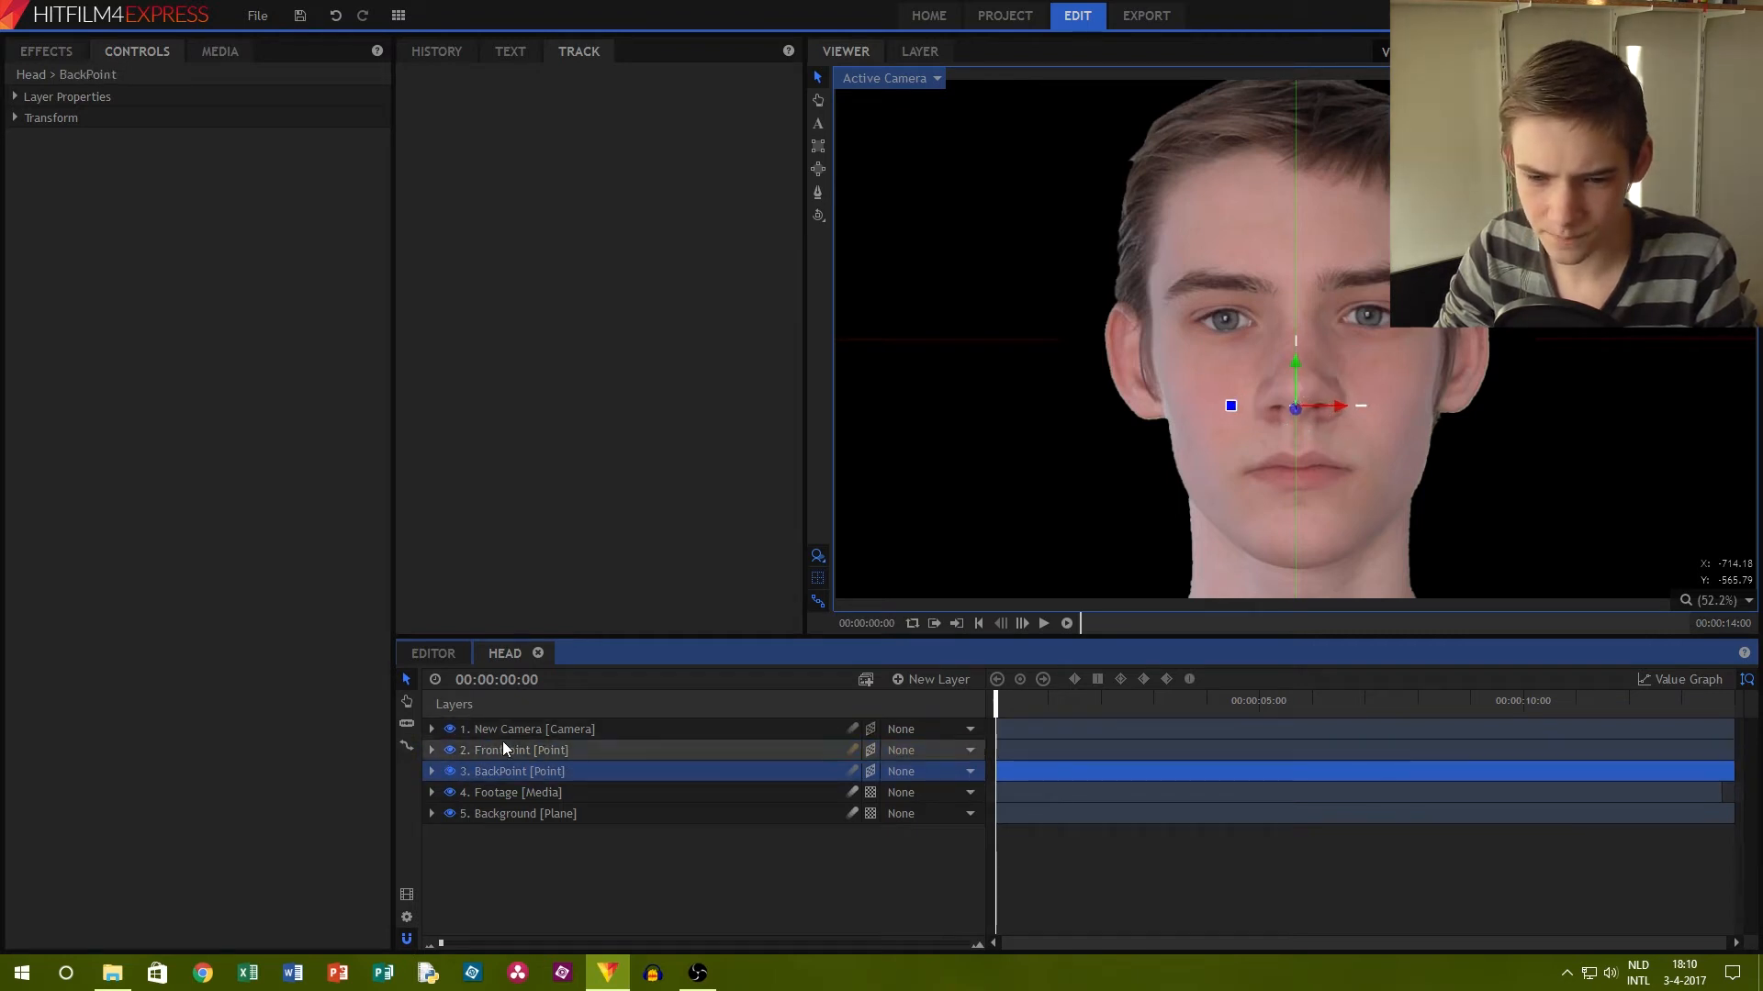
# Set the FrontPoint layer's alignment to Towards Layer with BackPoint as its alignment layer
pyautogui.click(503, 750)
pyautogui.click(79, 54)
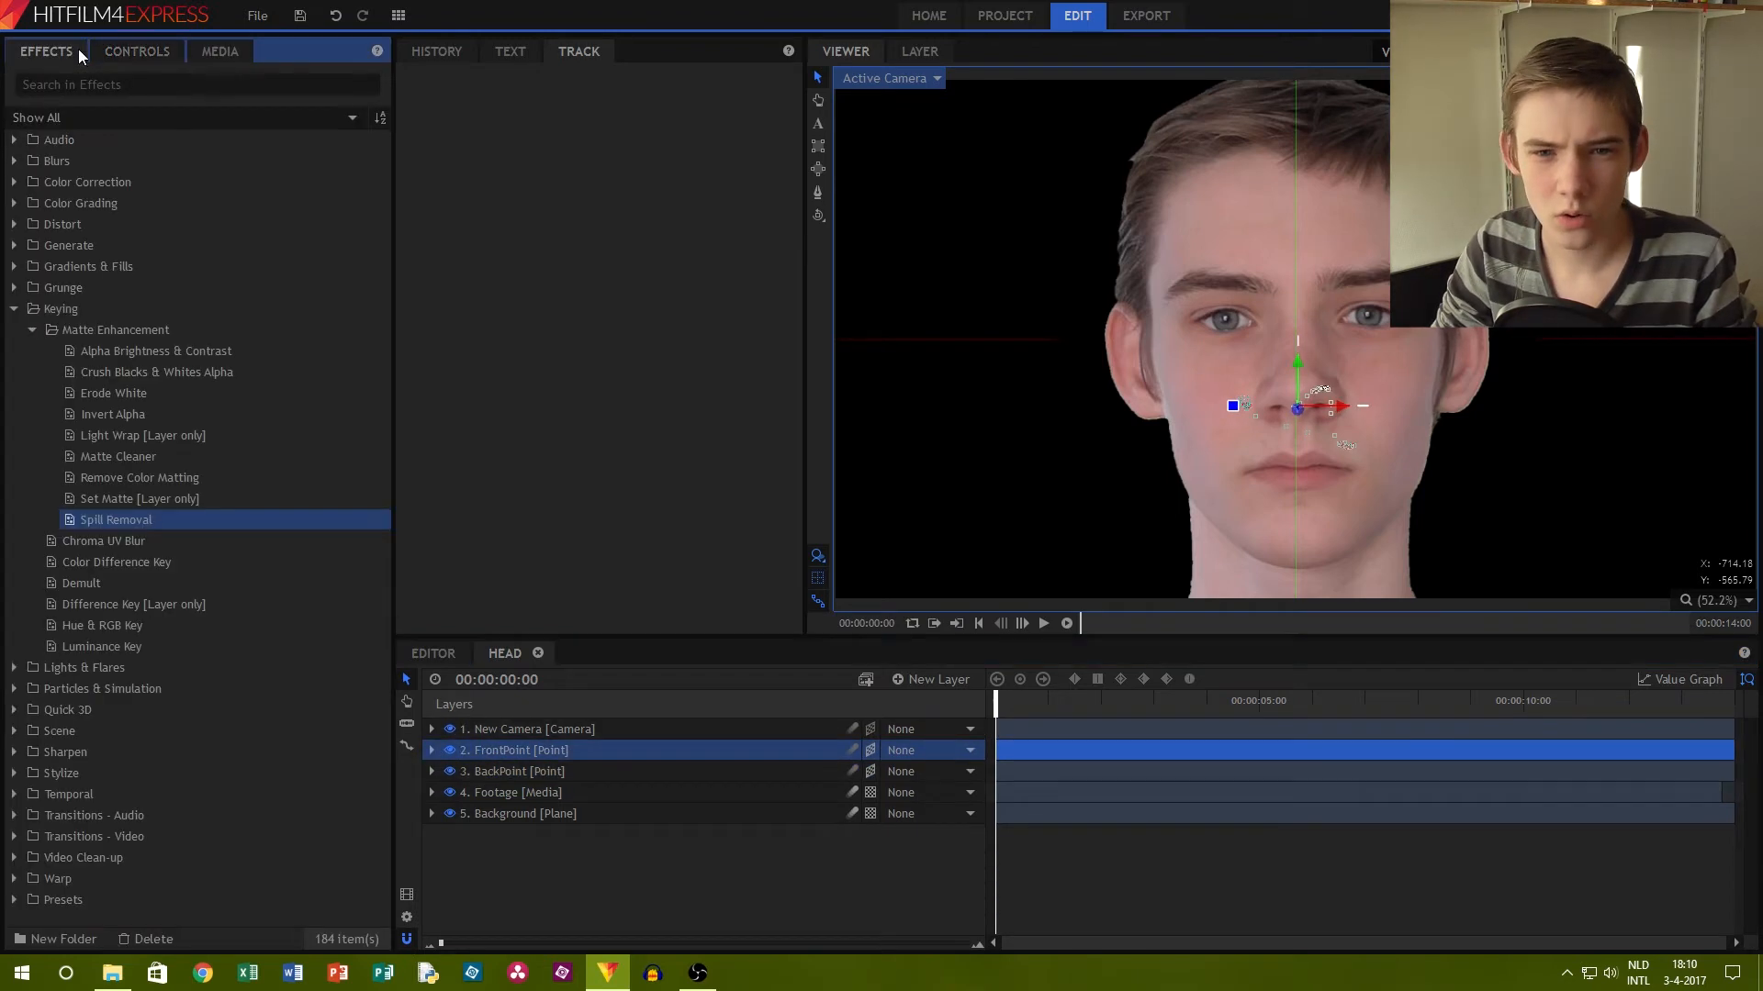
pyautogui.click(136, 51)
pyautogui.click(13, 96)
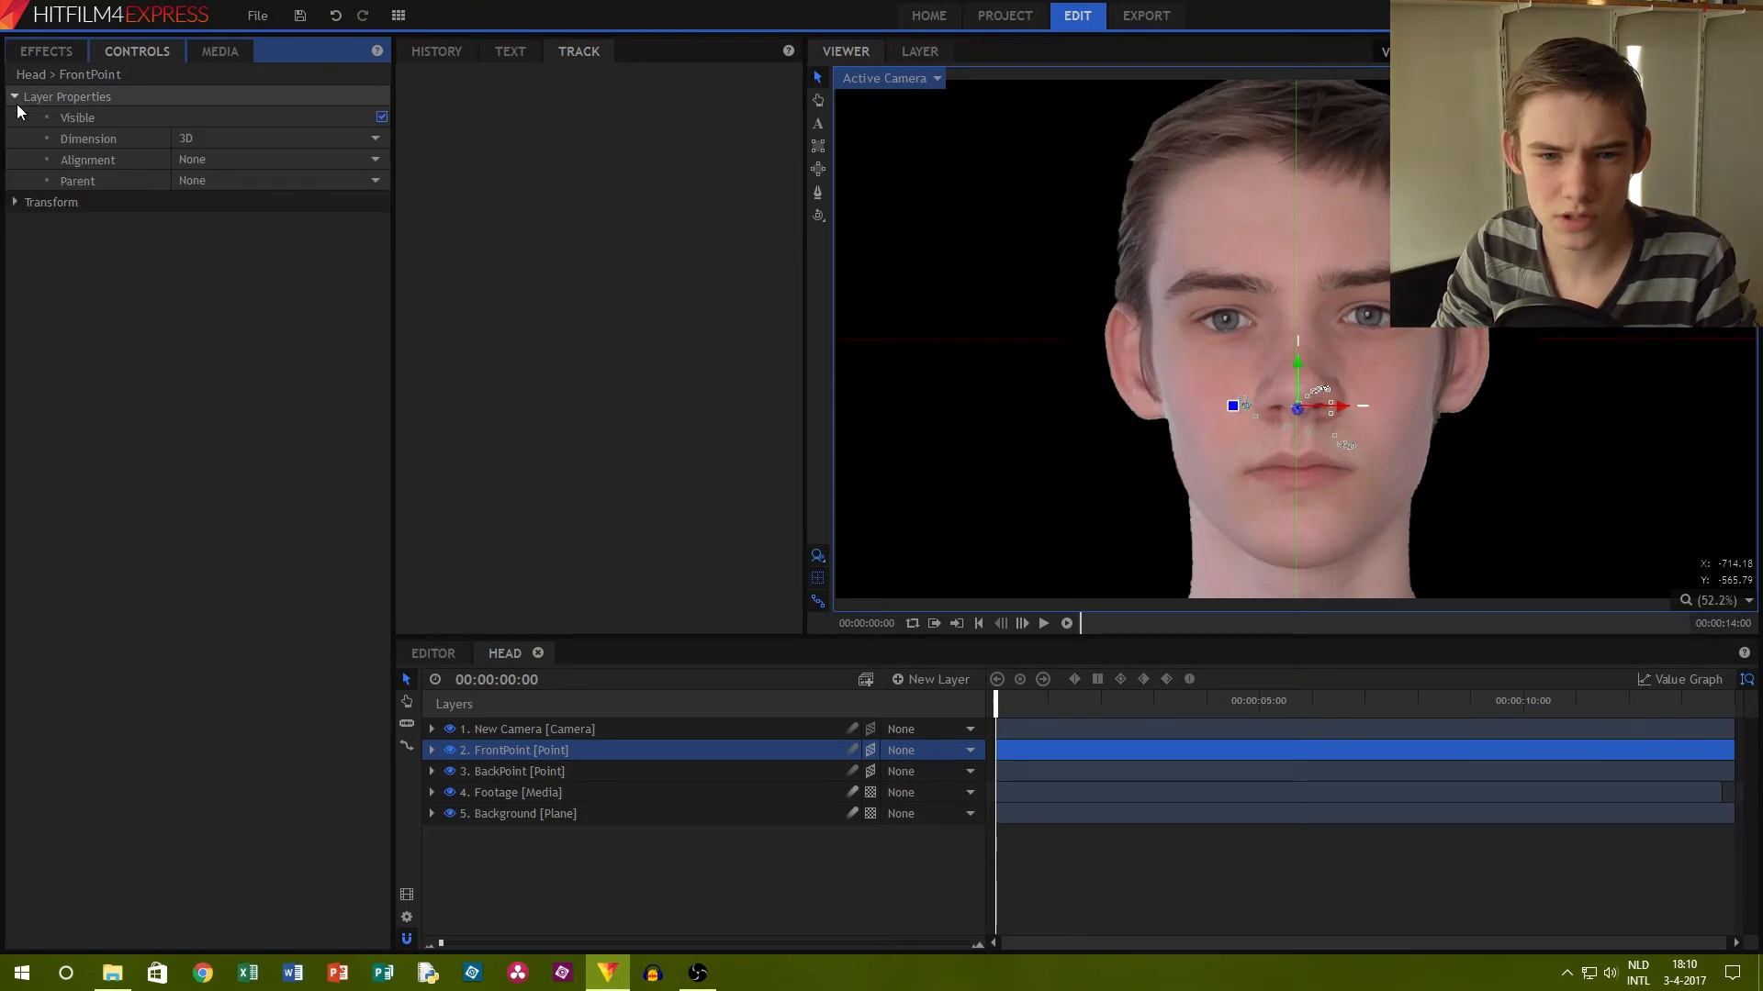
pyautogui.click(211, 162)
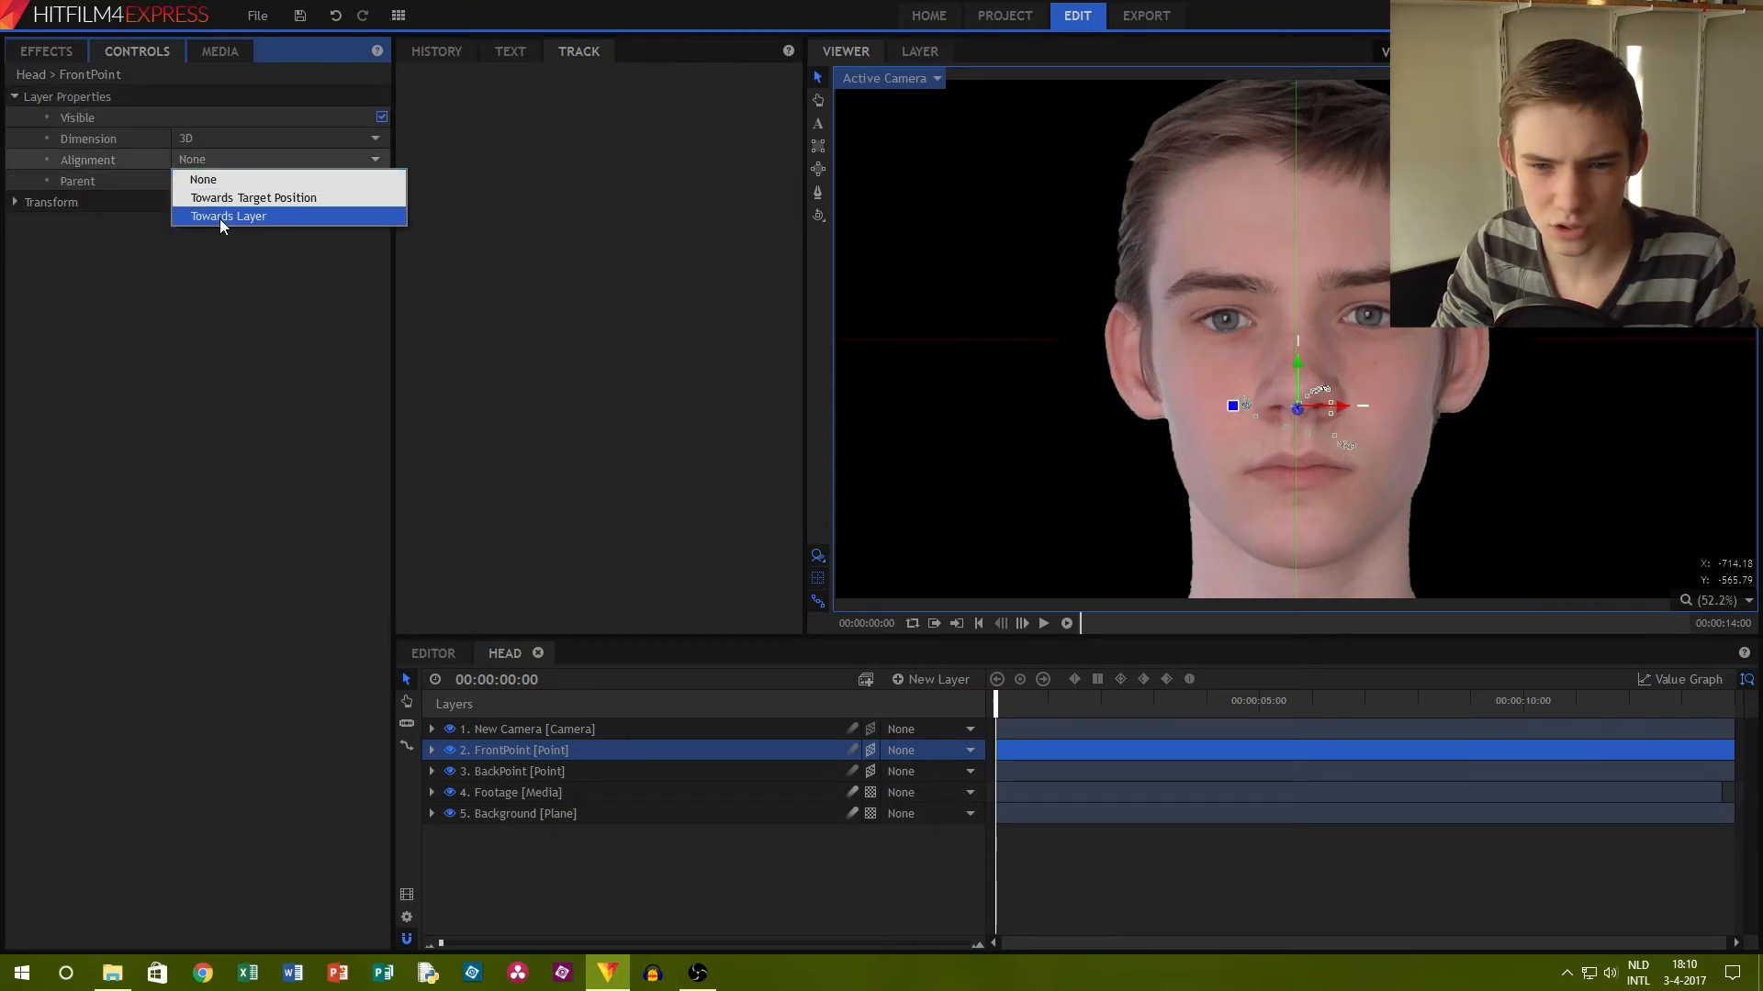
pyautogui.click(218, 217)
pyautogui.click(219, 181)
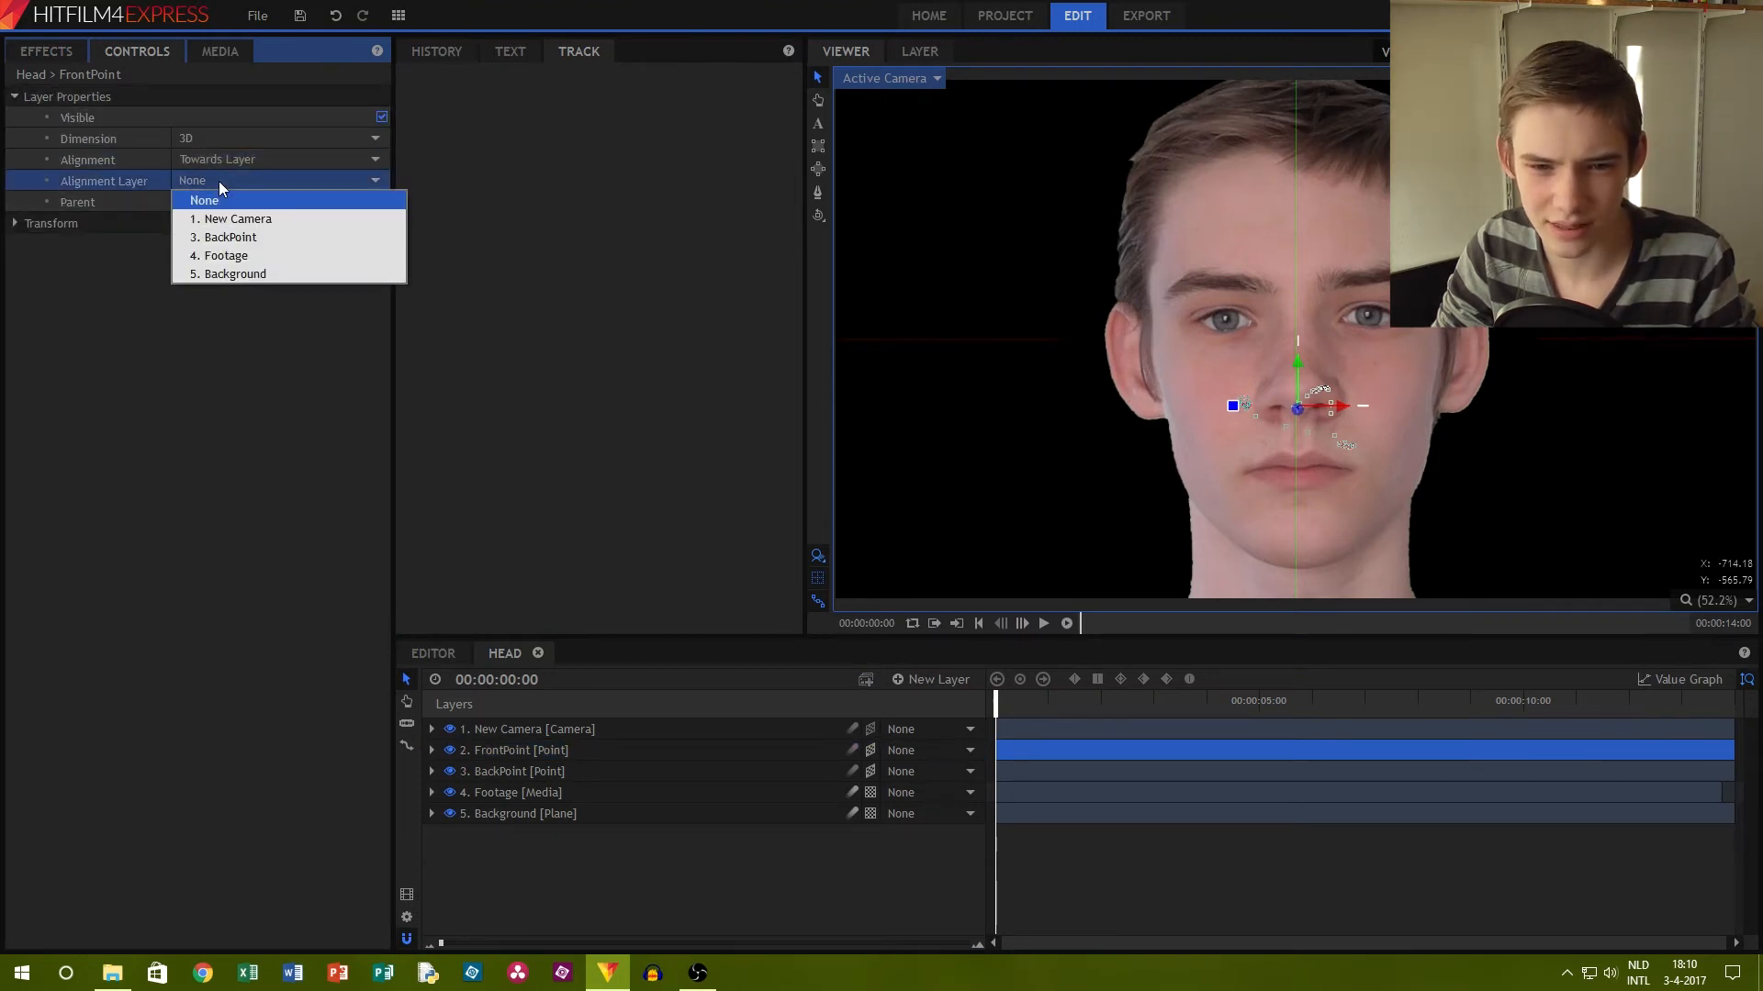
pyautogui.click(243, 239)
# Preview the FrontPoint's rotation up to about two seconds and adjust BackPoint's depth in the Top view, returning to Active Camera
pyautogui.moveTo(1006, 705); pyautogui.dragTo(1065, 684)
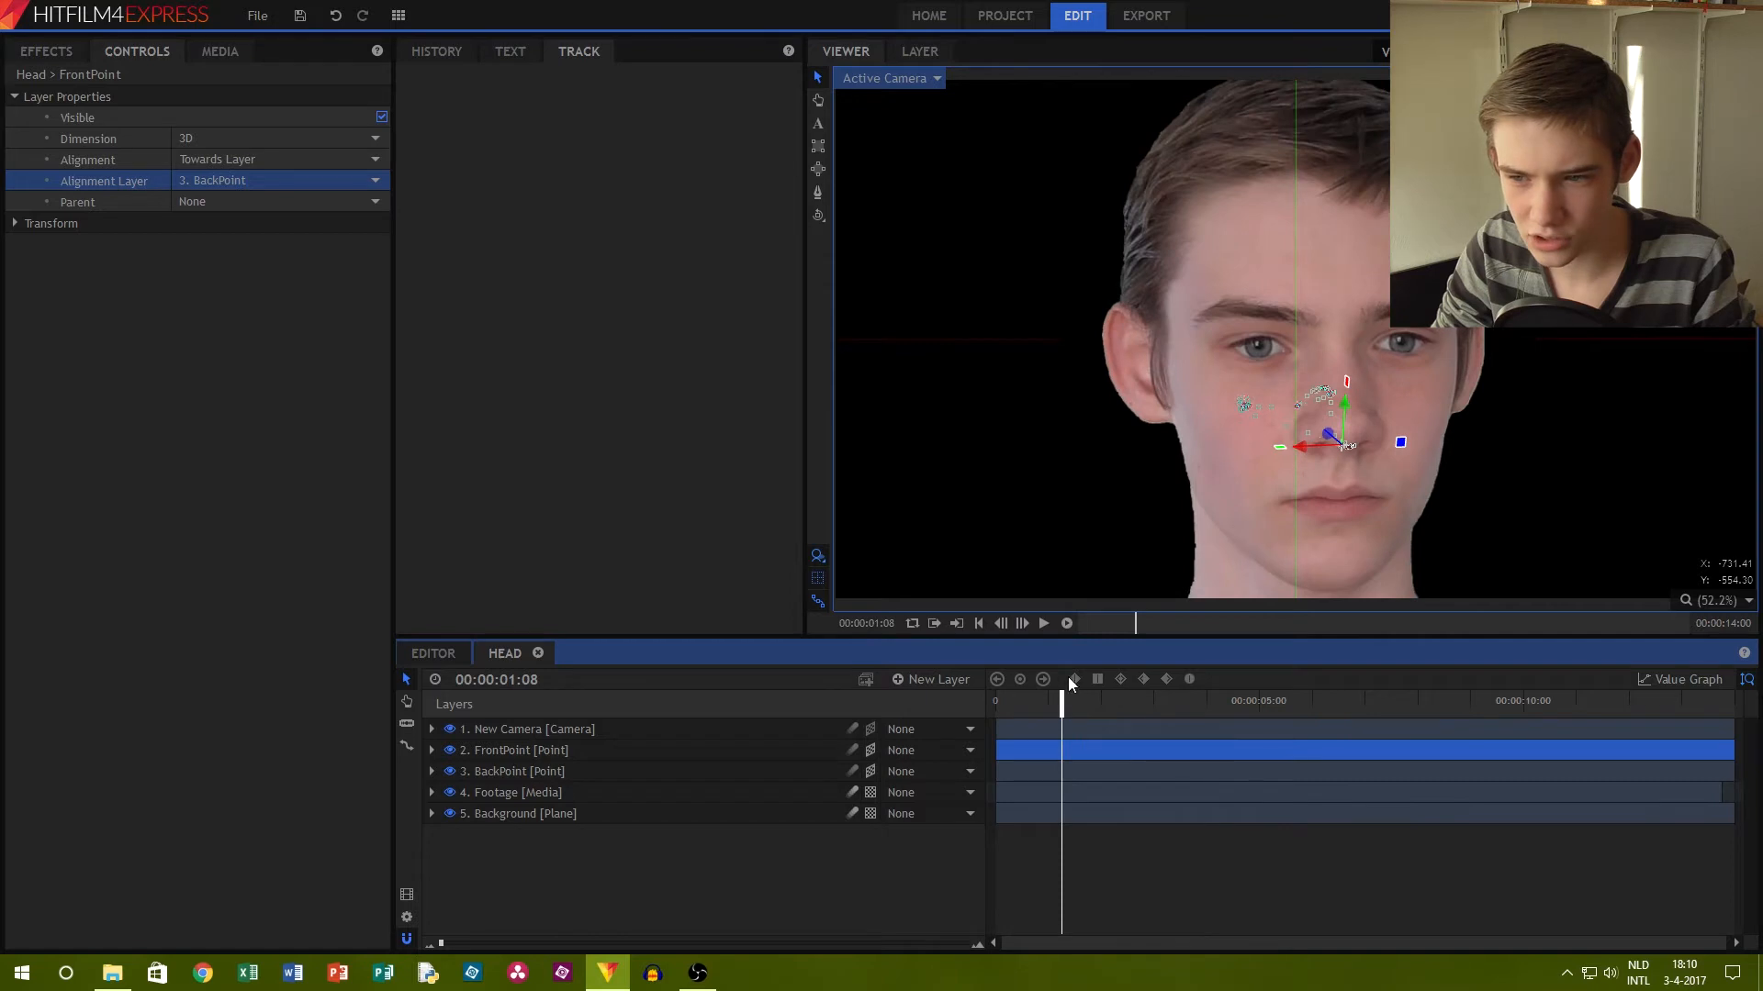
pyautogui.moveTo(1062, 688); pyautogui.dragTo(1103, 705)
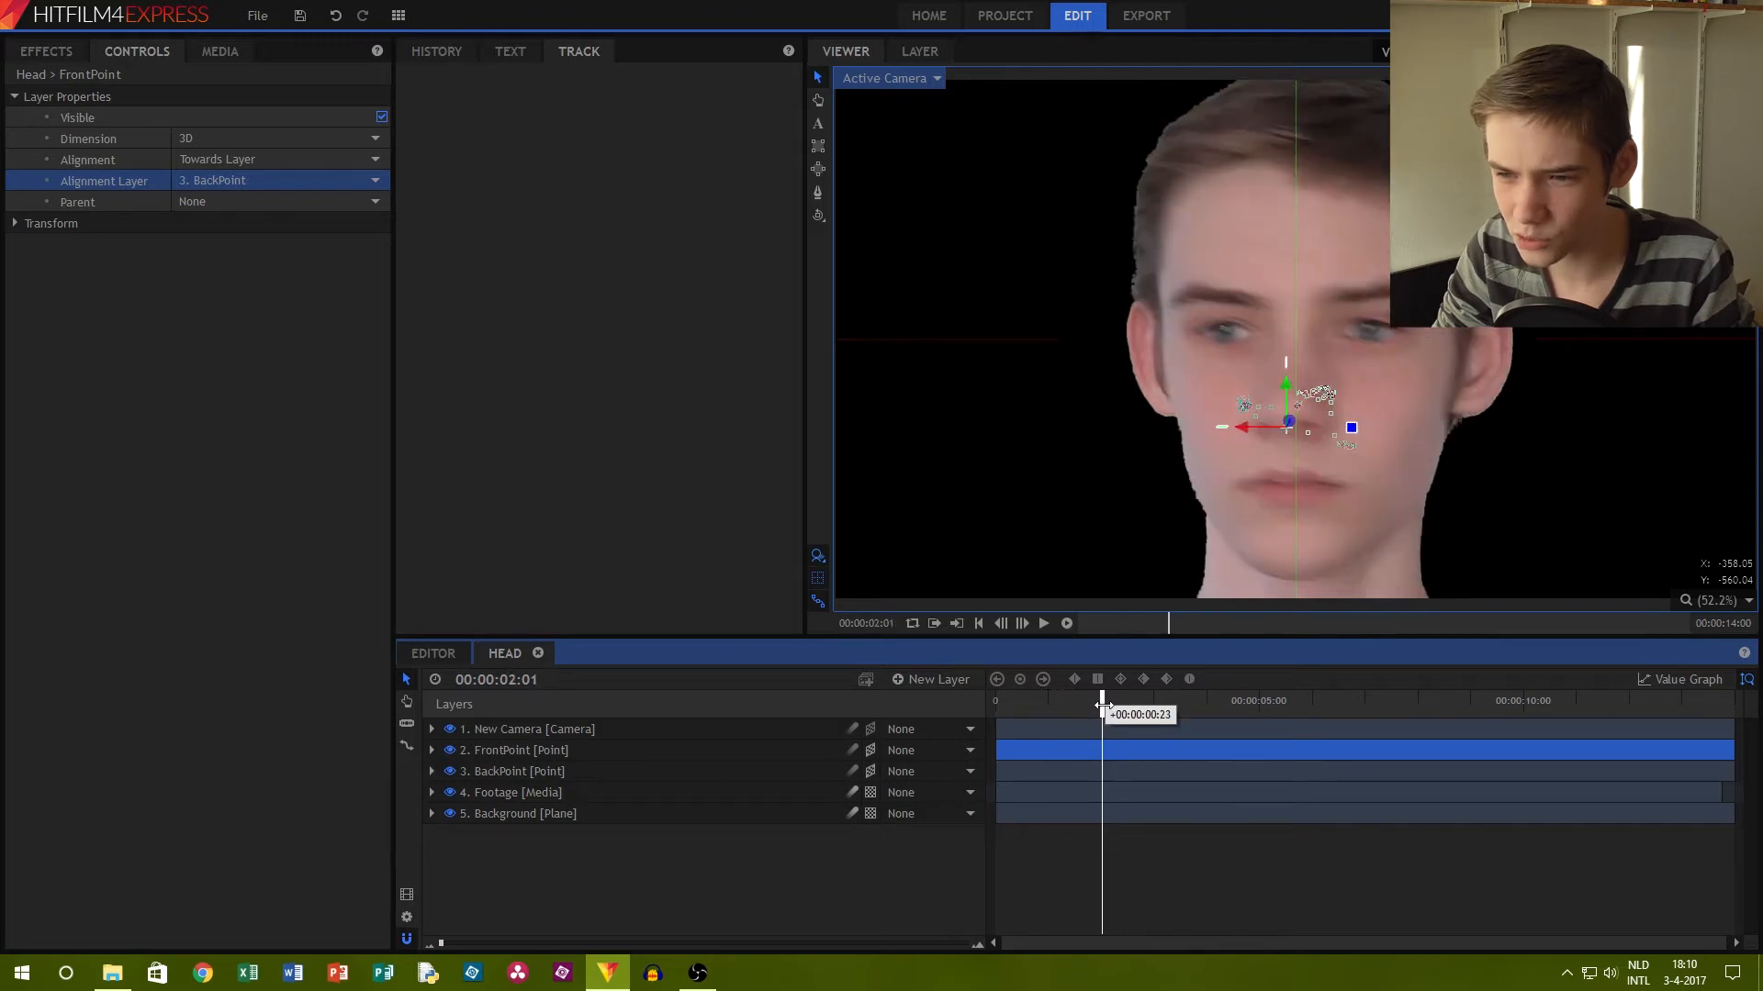
pyautogui.click(886, 78)
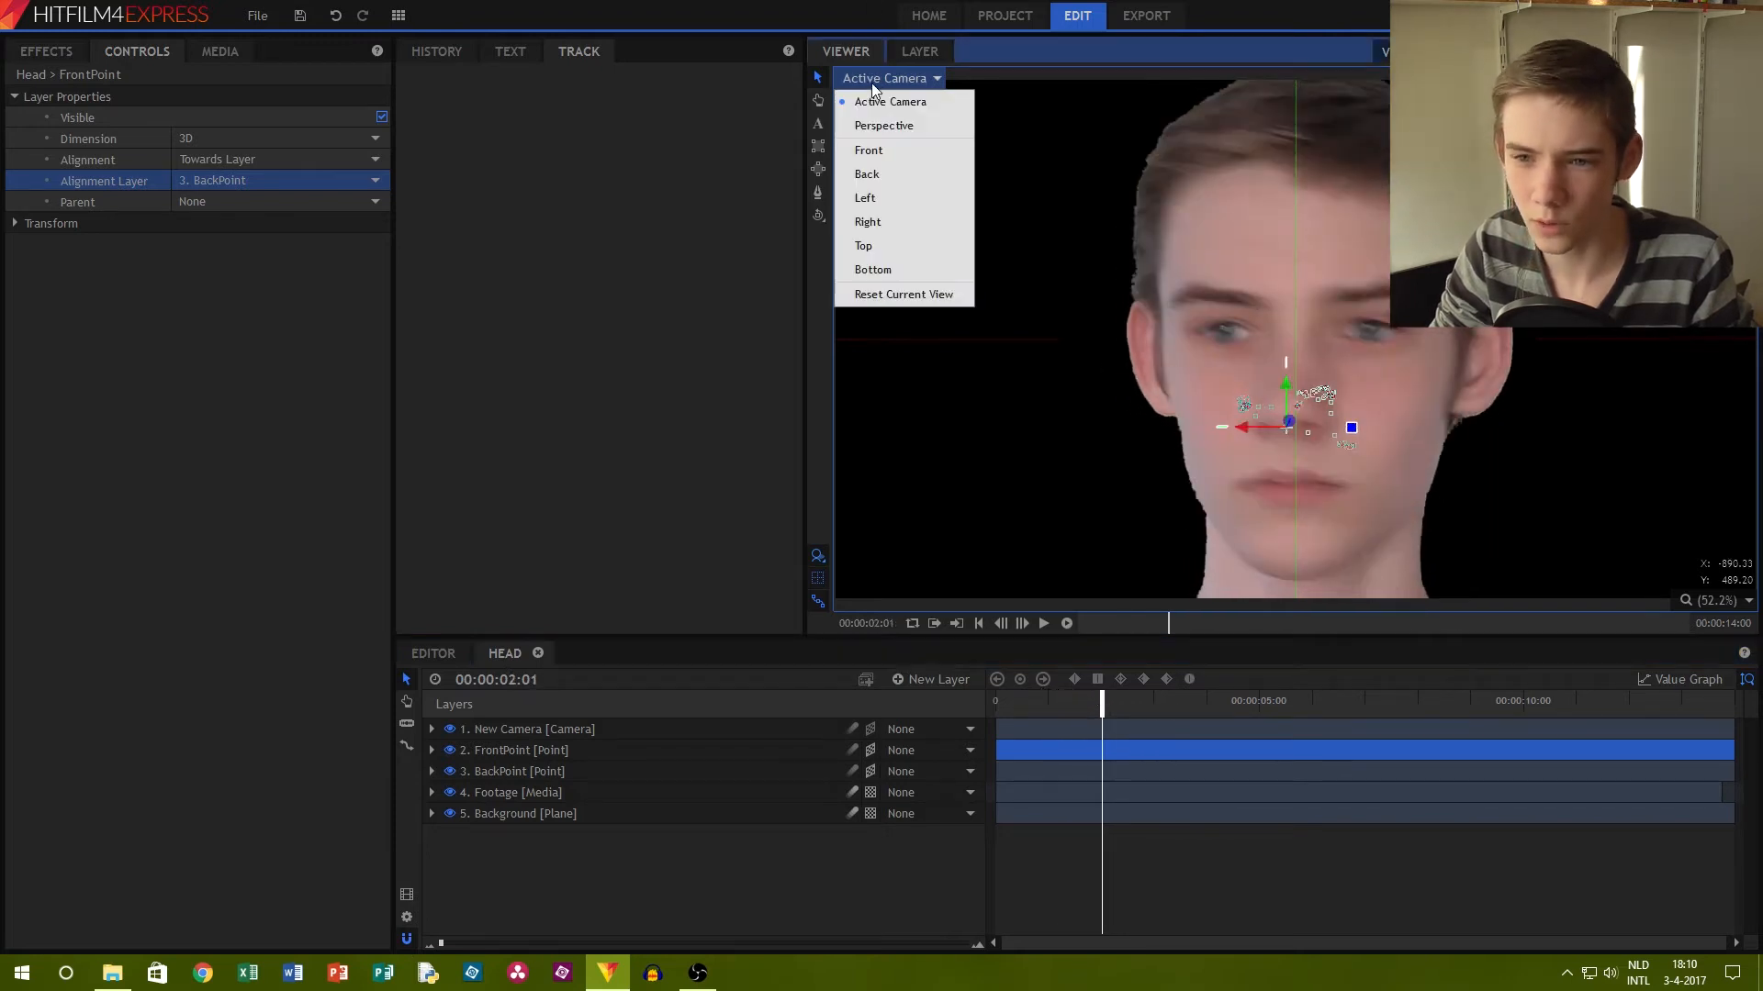
pyautogui.click(870, 244)
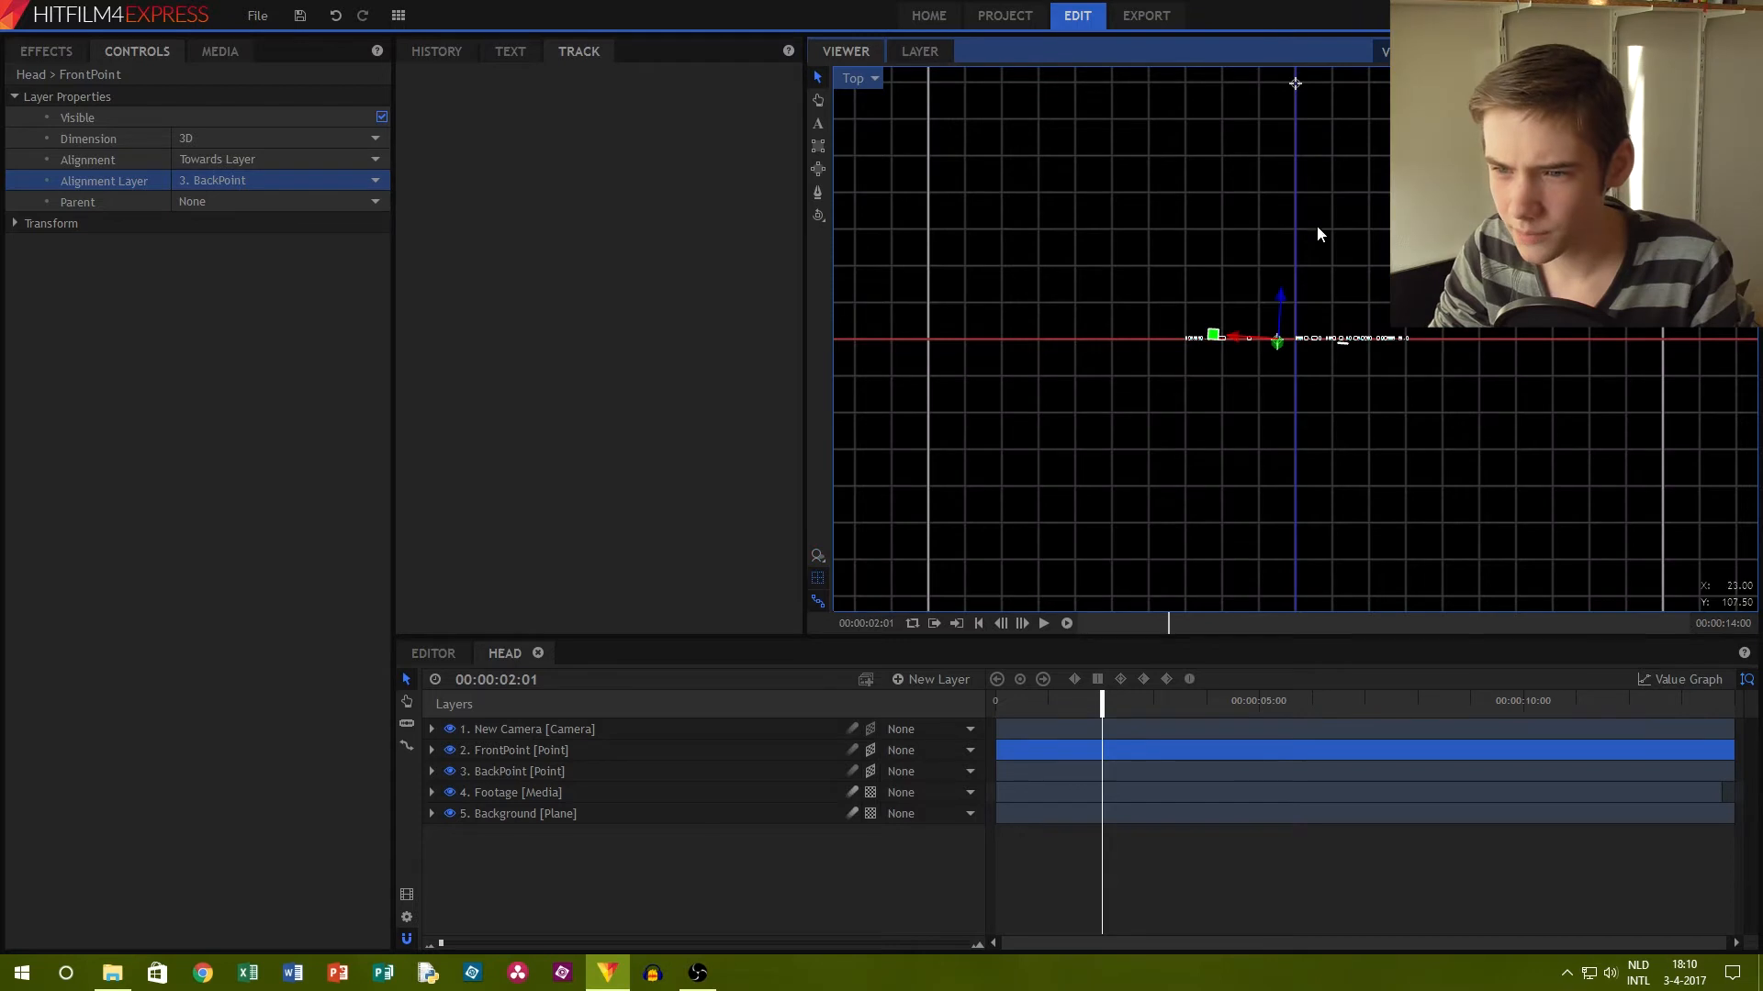
pyautogui.click(1295, 101)
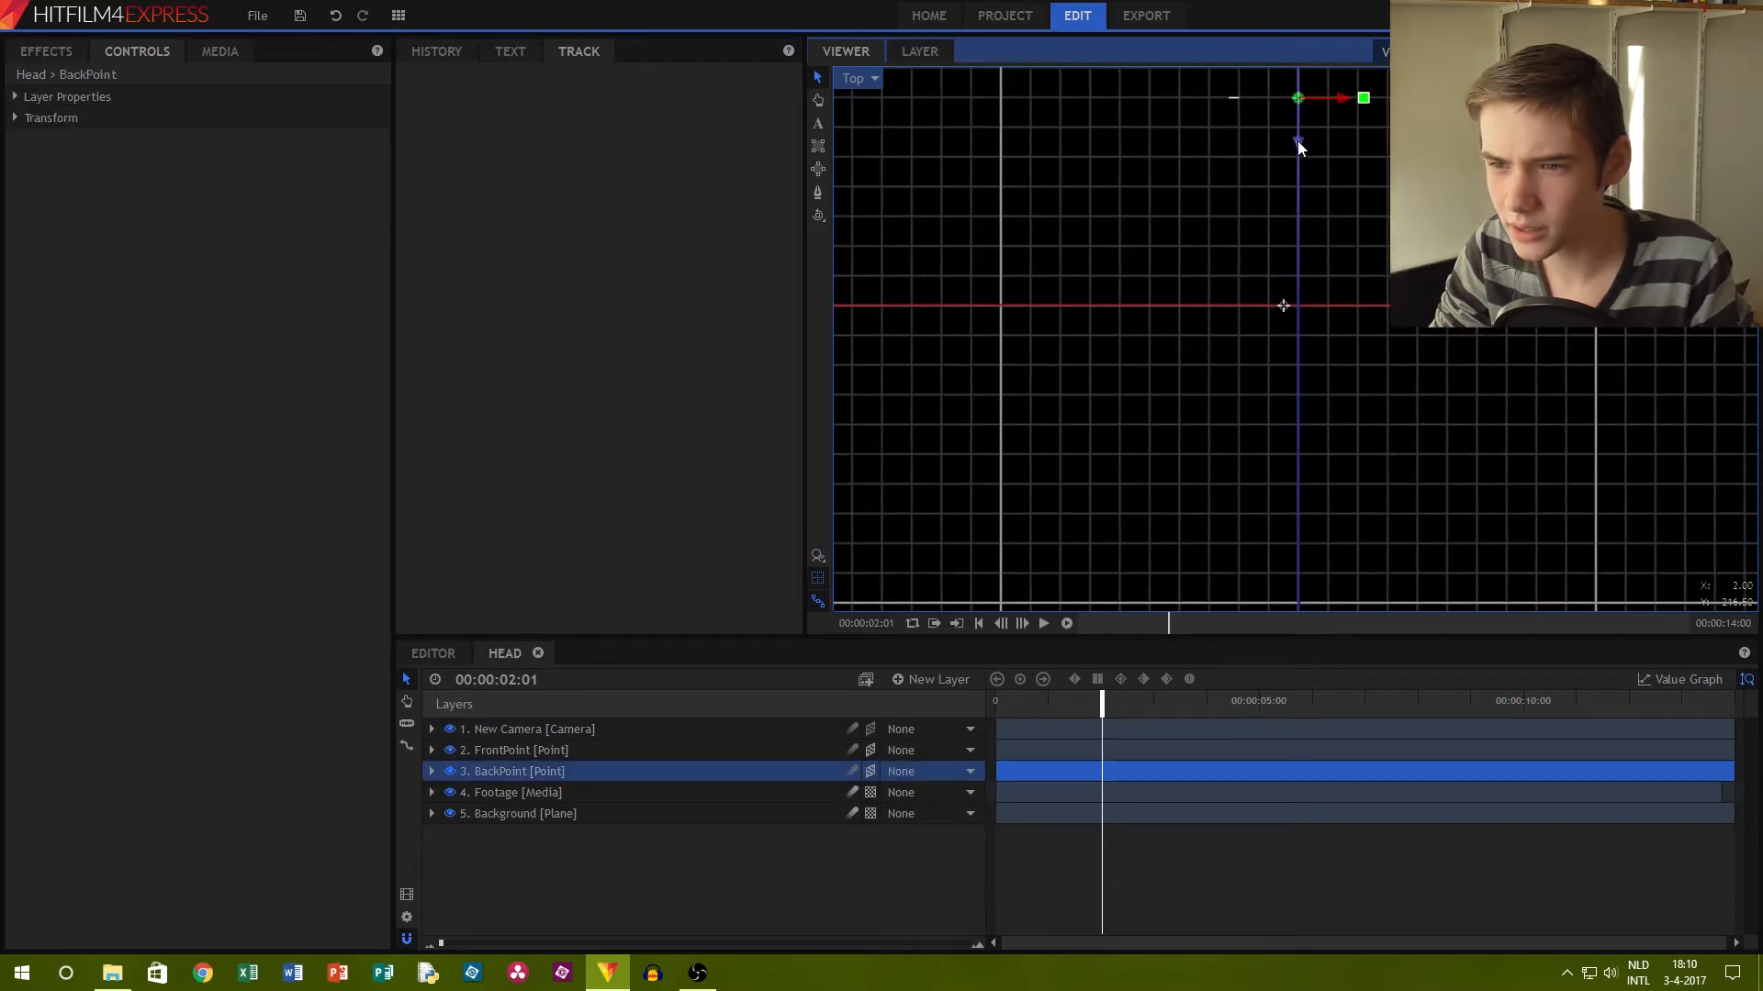
pyautogui.moveTo(1314, 150); pyautogui.dragTo(1341, 278)
pyautogui.click(858, 78)
pyautogui.click(903, 99)
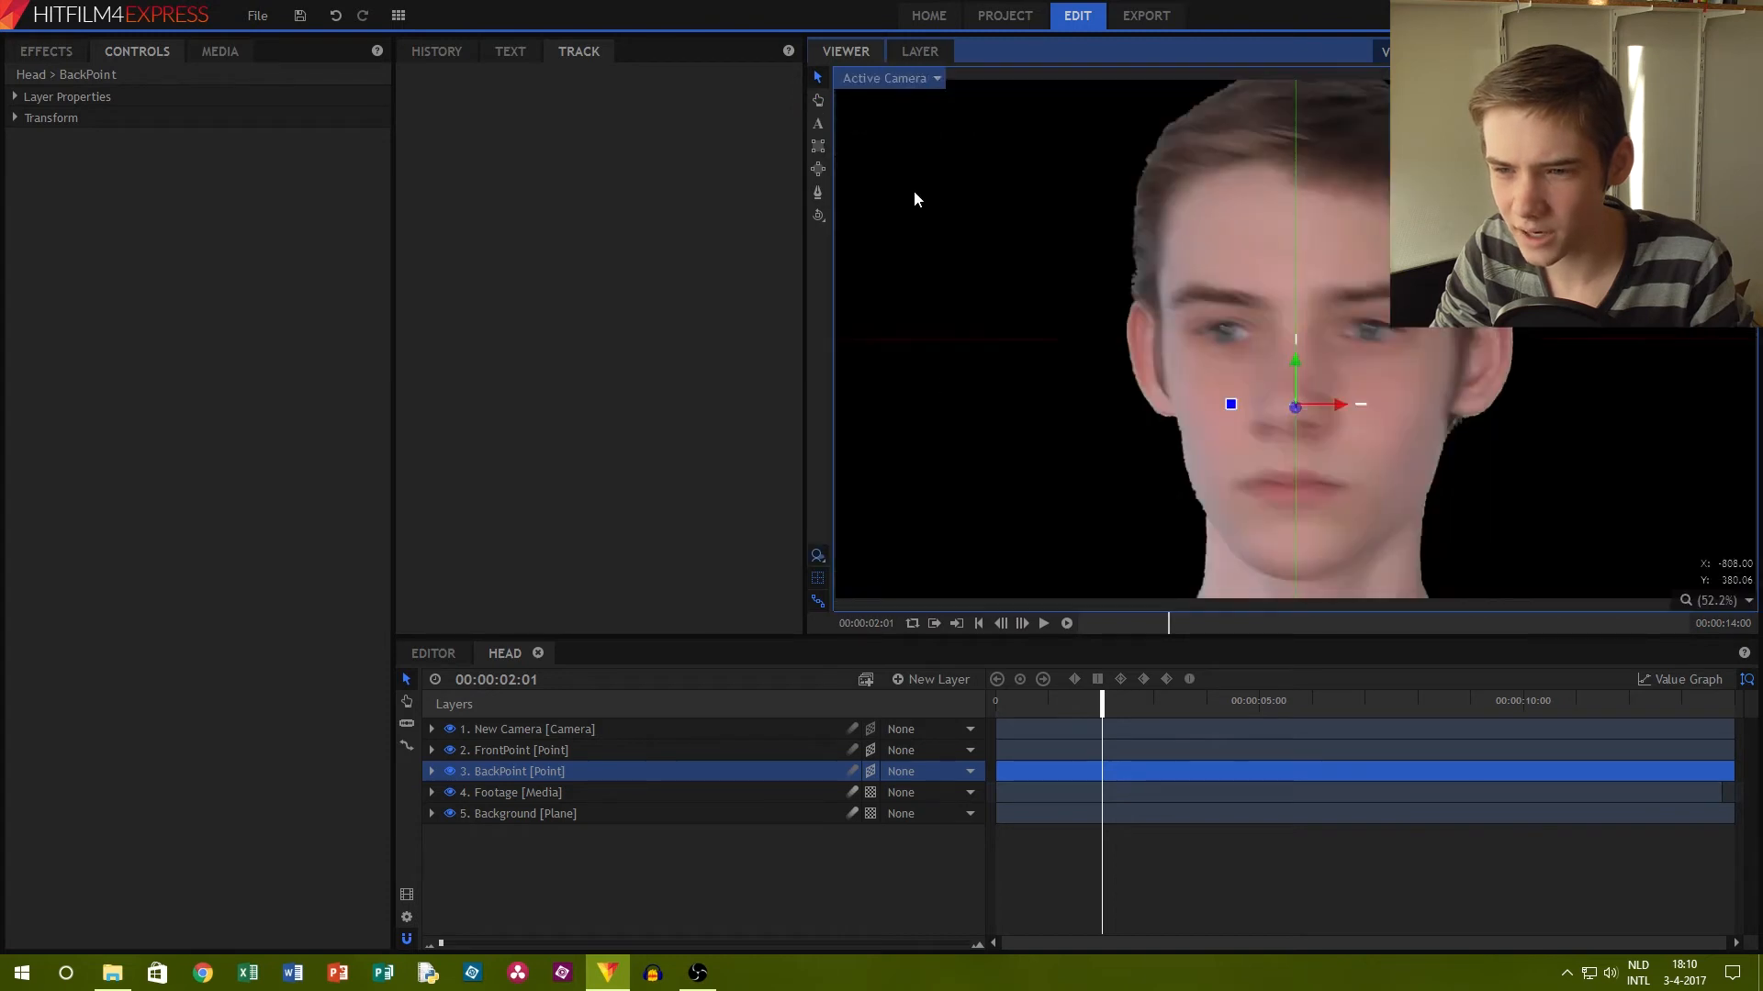
# Return the playhead to the start of the timeline and examine FrontPoint's orientation over the whole frame
pyautogui.moveTo(1097, 706); pyautogui.dragTo(995, 652)
pyautogui.press('Home')
pyautogui.click(567, 751)
pyautogui.scroll(-3, 1347, 372)
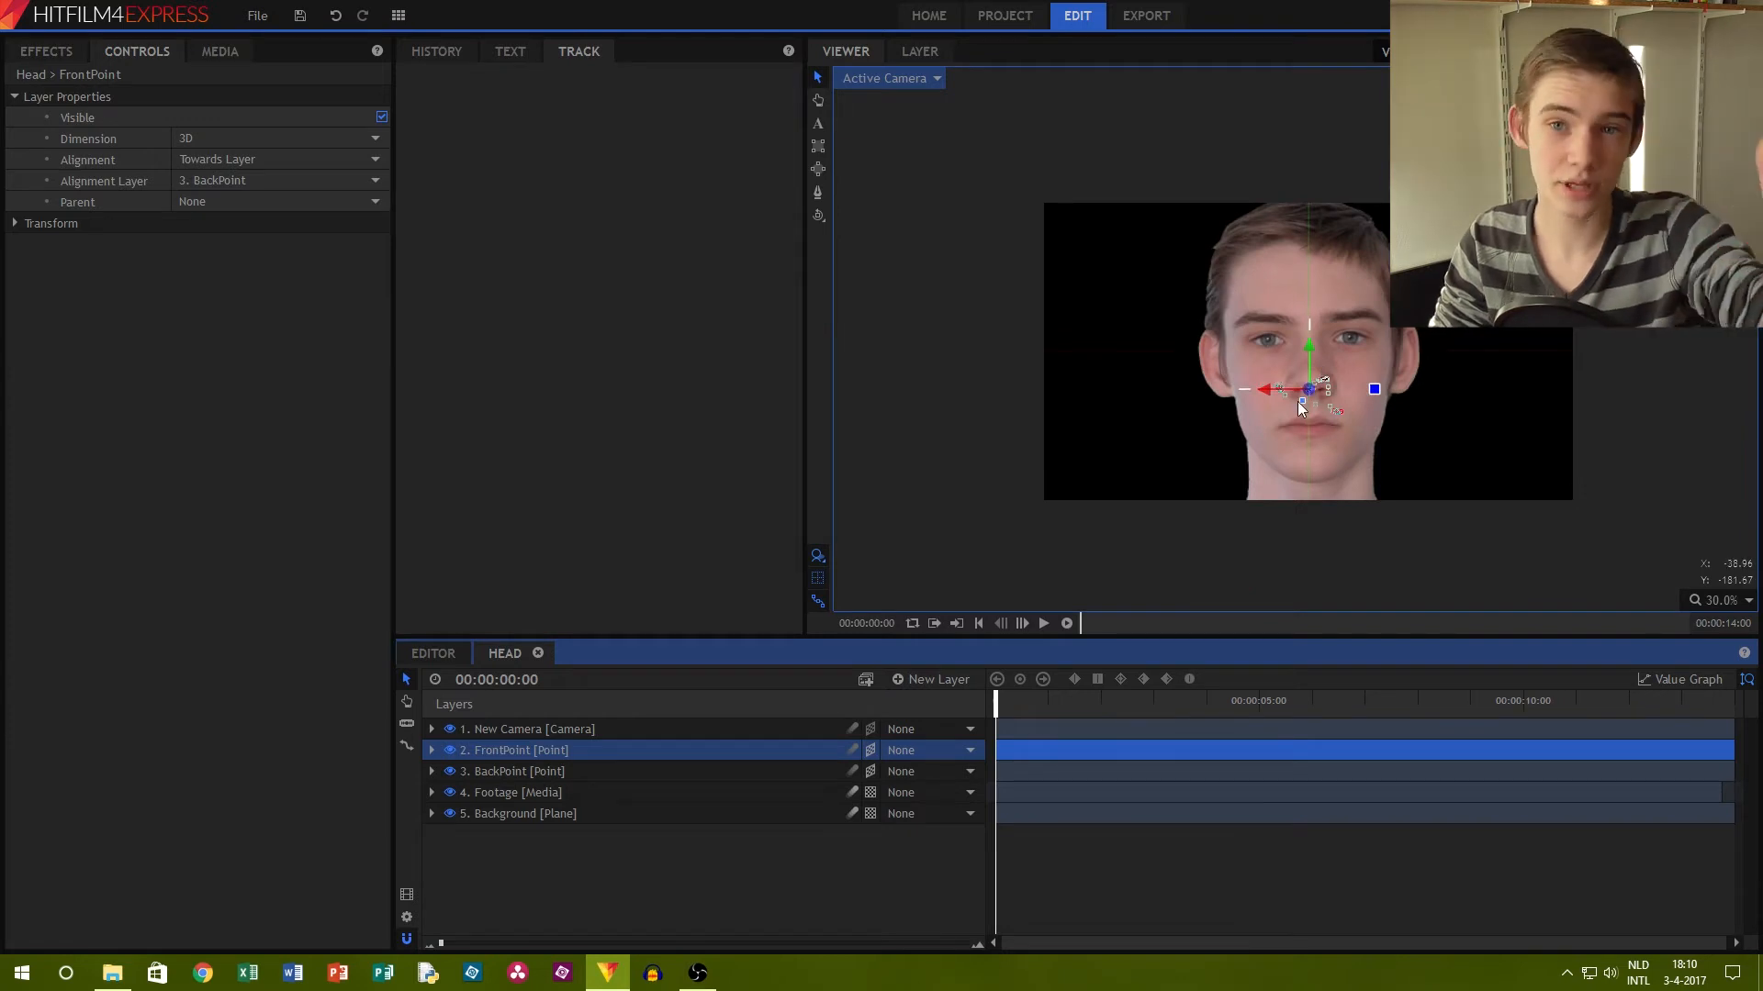
# Create a black 1920 by 1080 plane layer named FaceOverlay in the Head composite
pyautogui.click(720, 850)
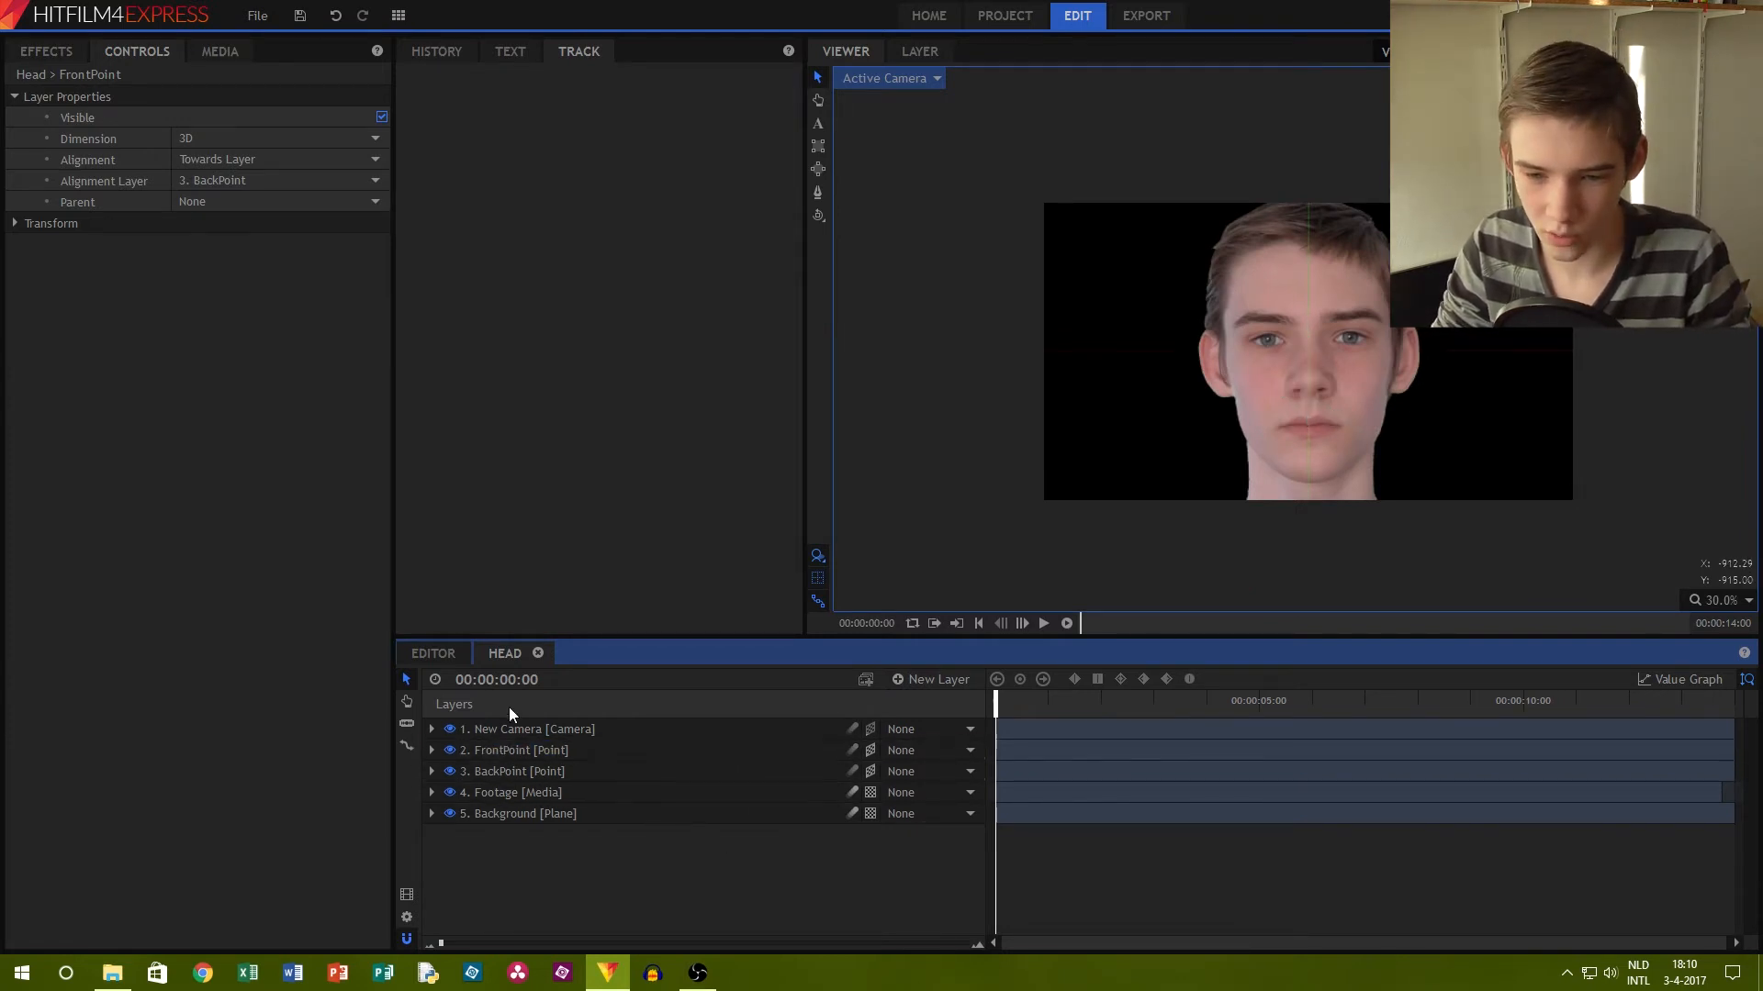
pyautogui.click(916, 679)
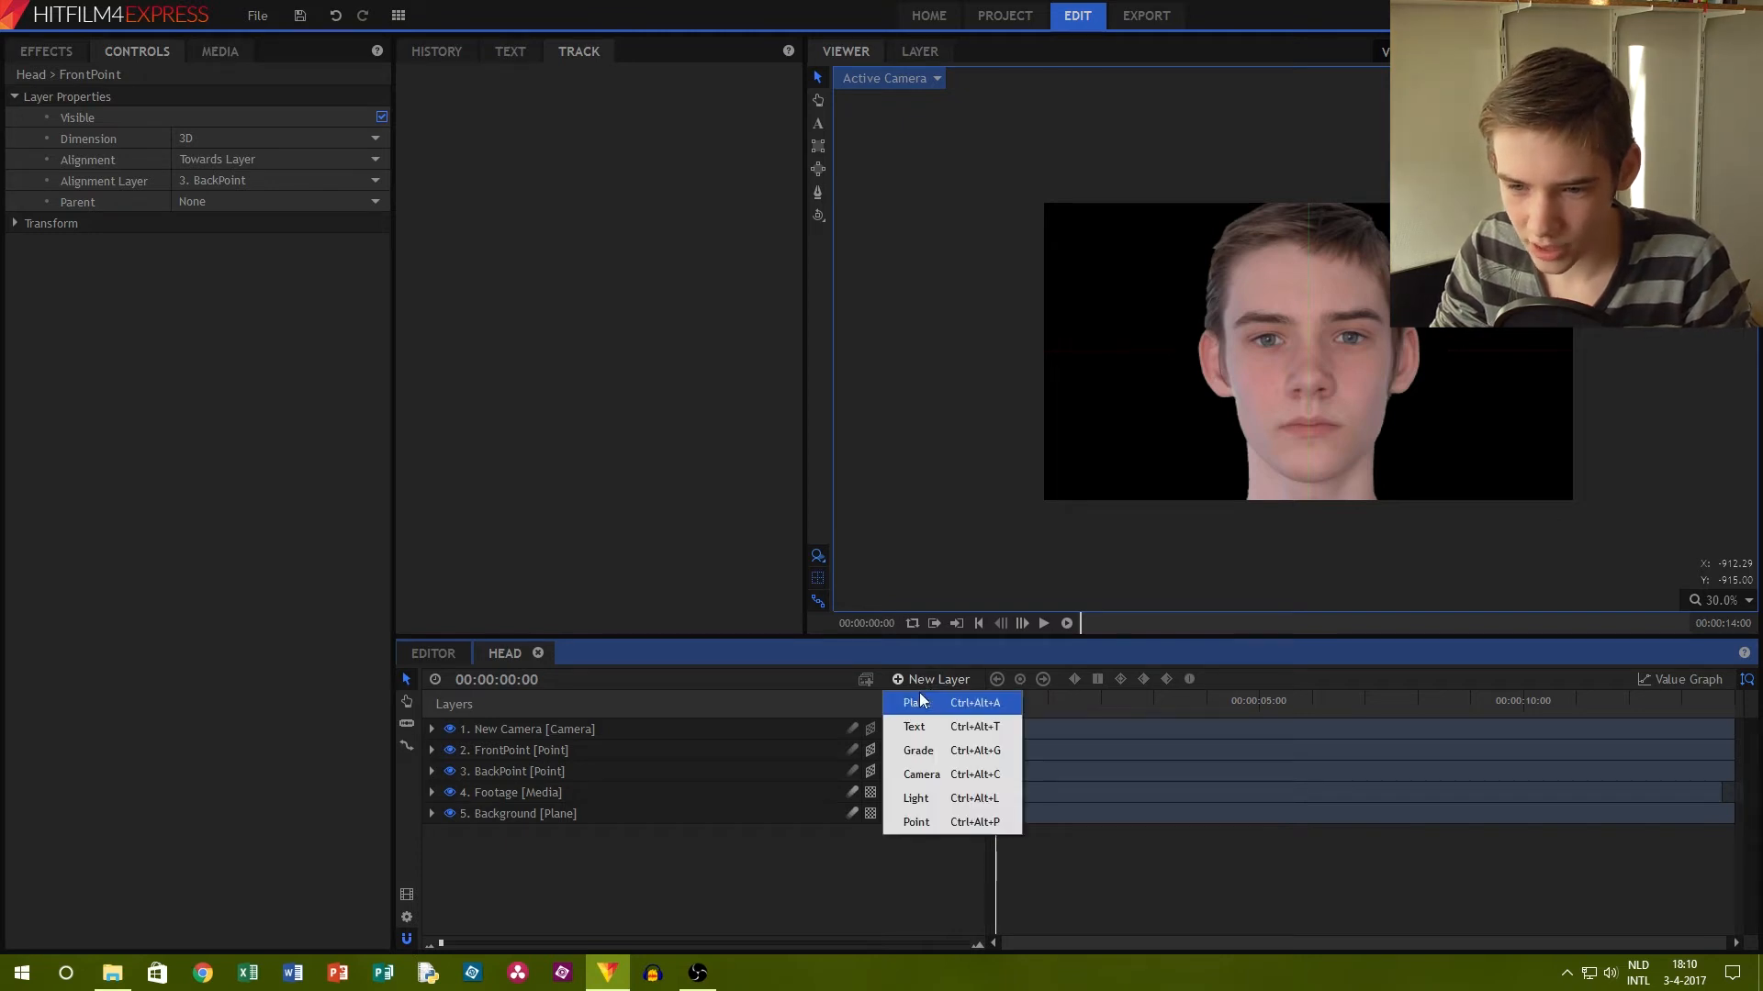
pyautogui.click(918, 702)
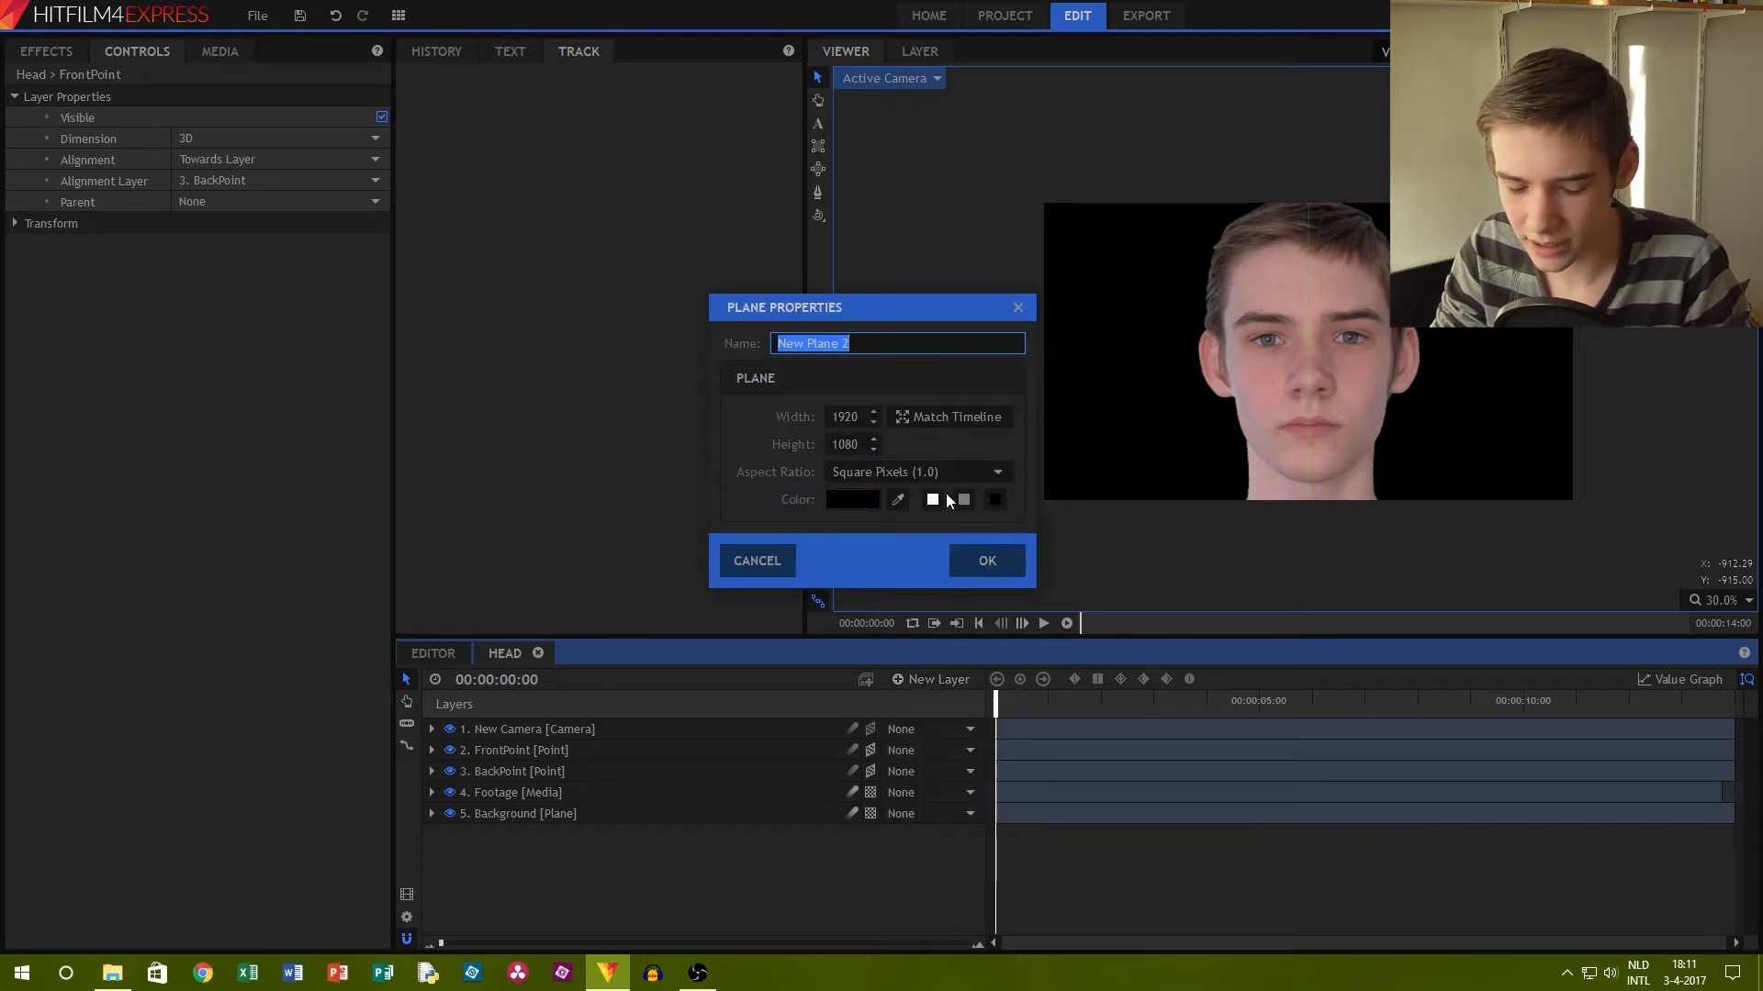
pyautogui.write('0')
pyautogui.press('BackSpace')
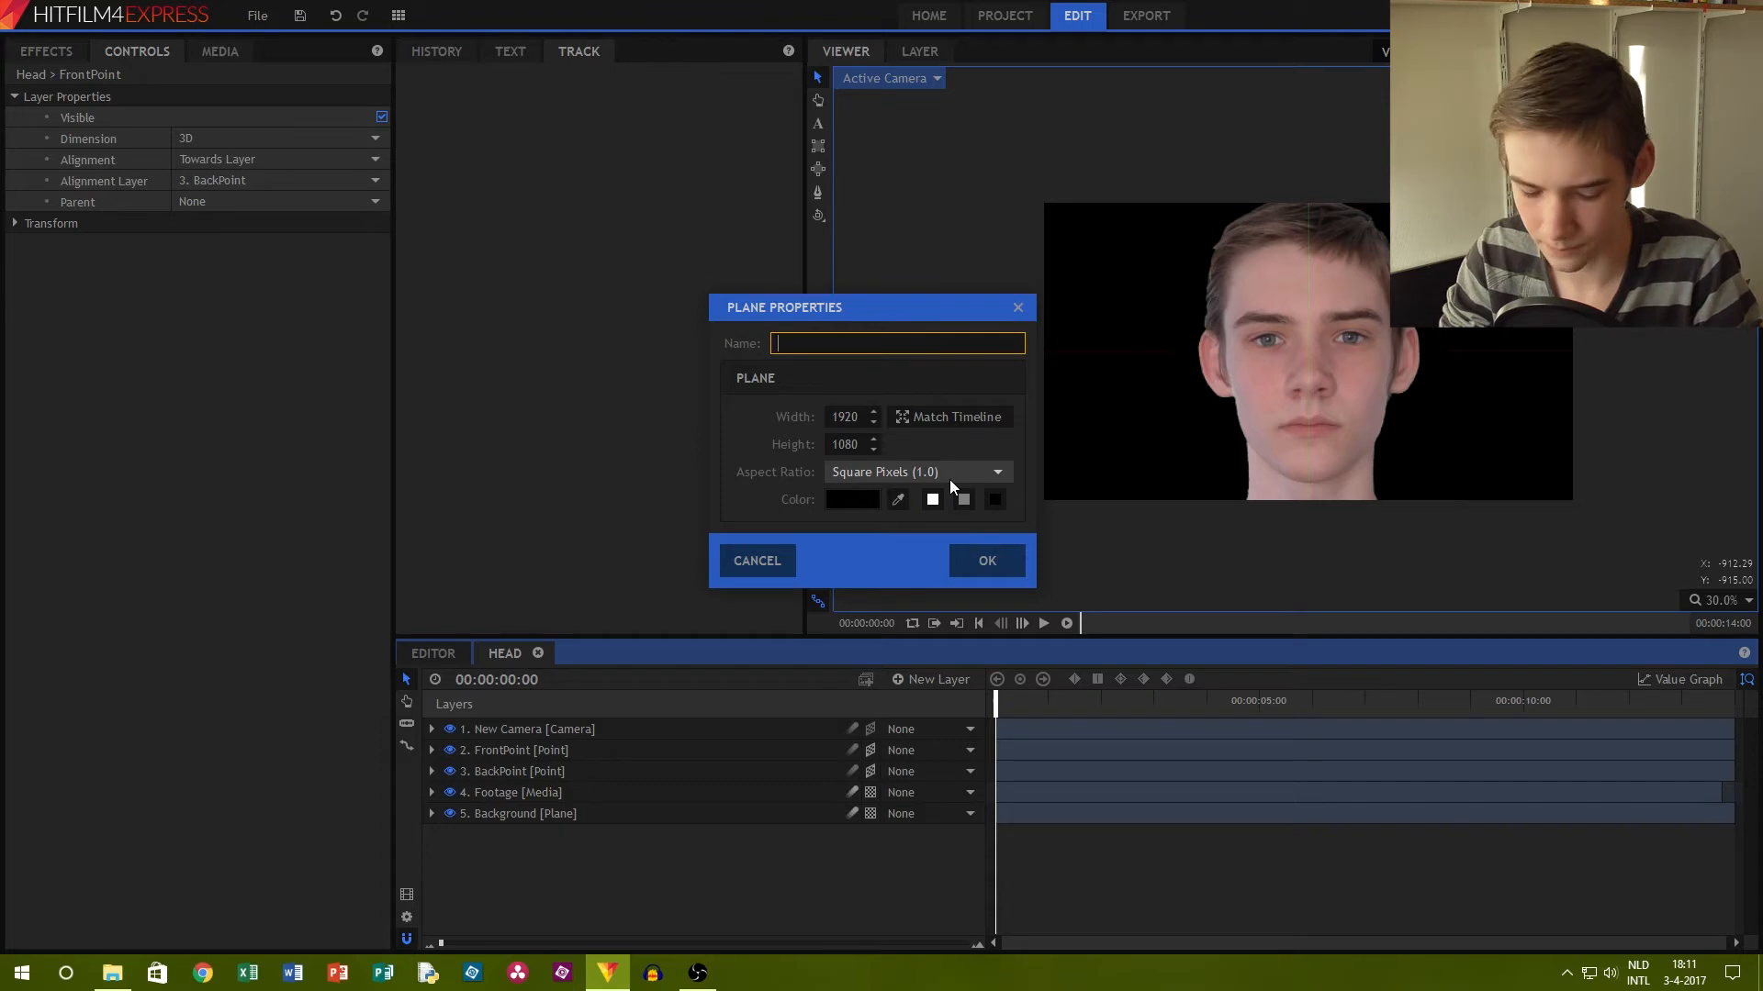
pyautogui.write('faceOverlay')
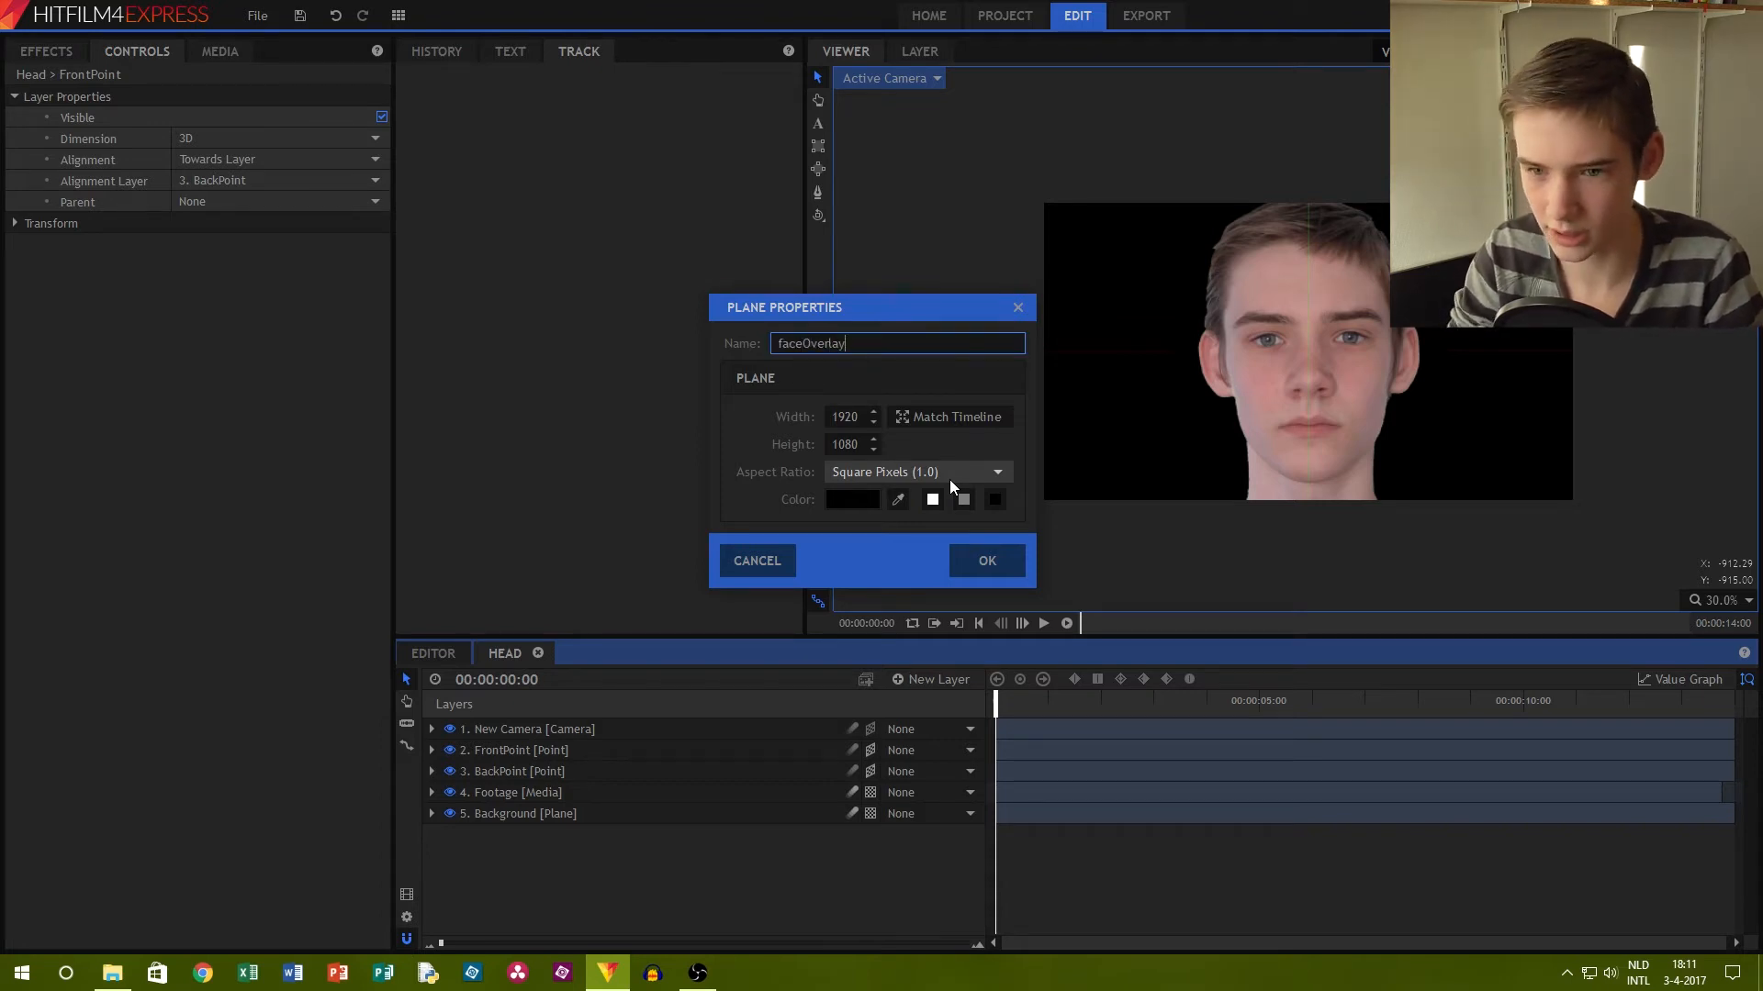
pyautogui.click(783, 345)
pyautogui.press('BackSpace')
pyautogui.write('F')
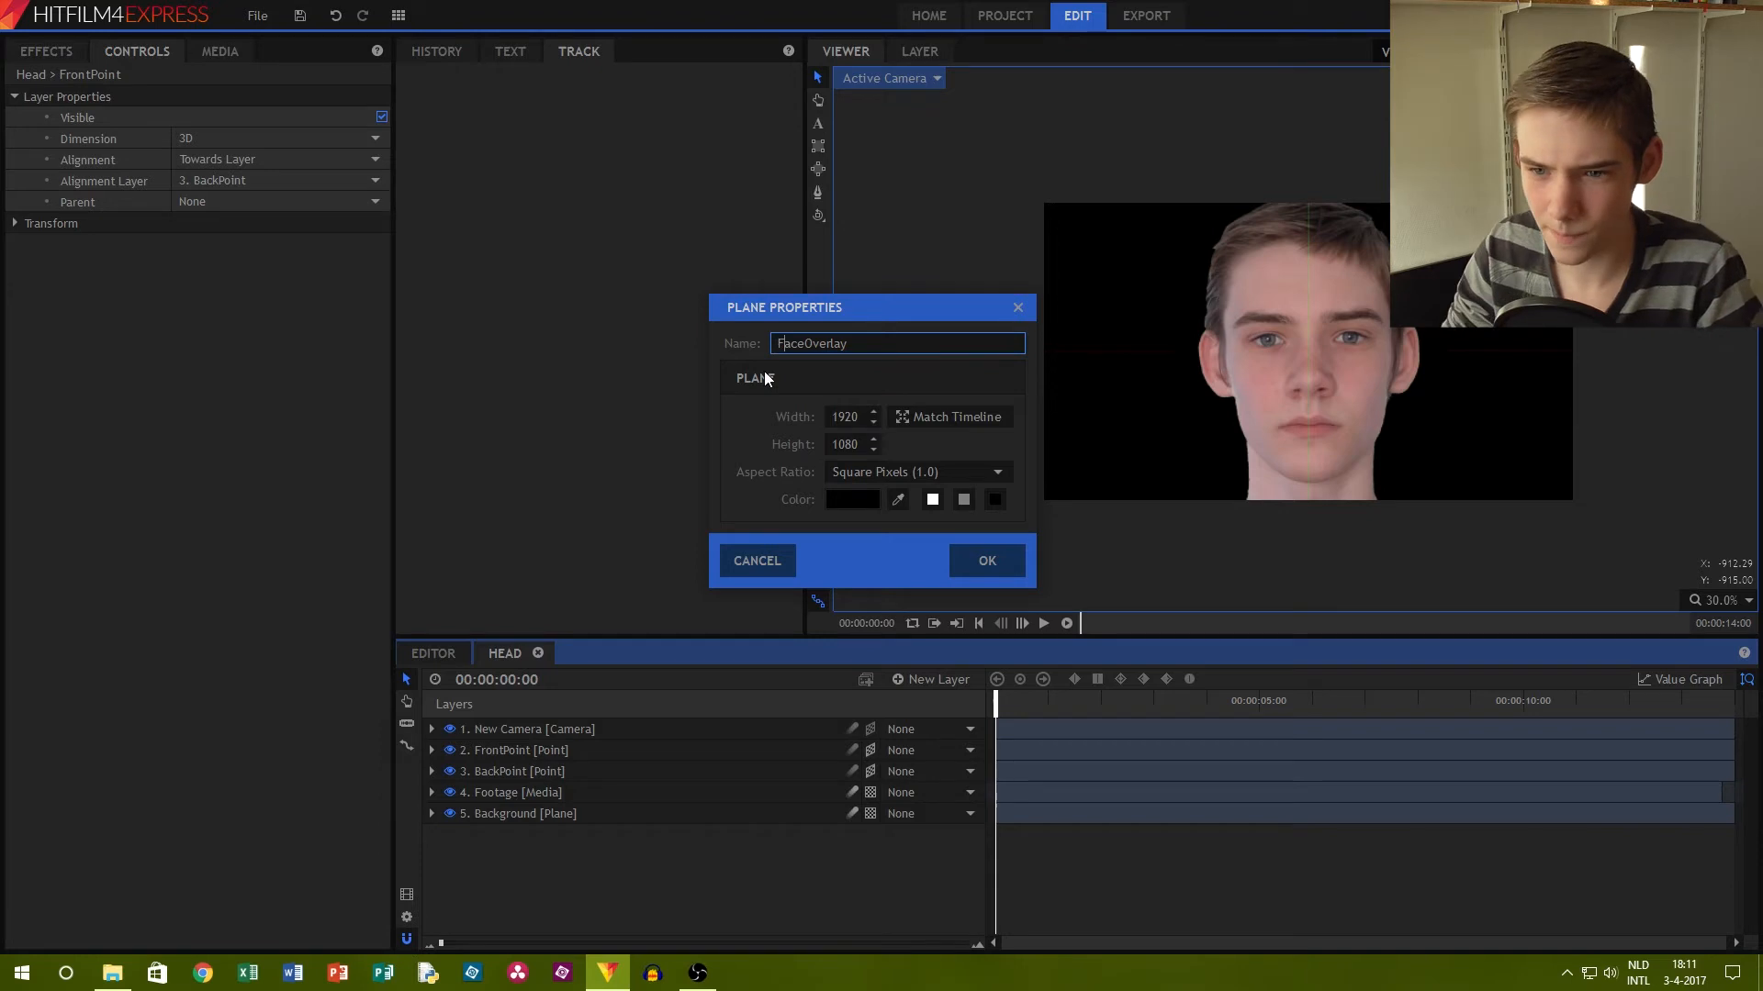
pyautogui.click(979, 554)
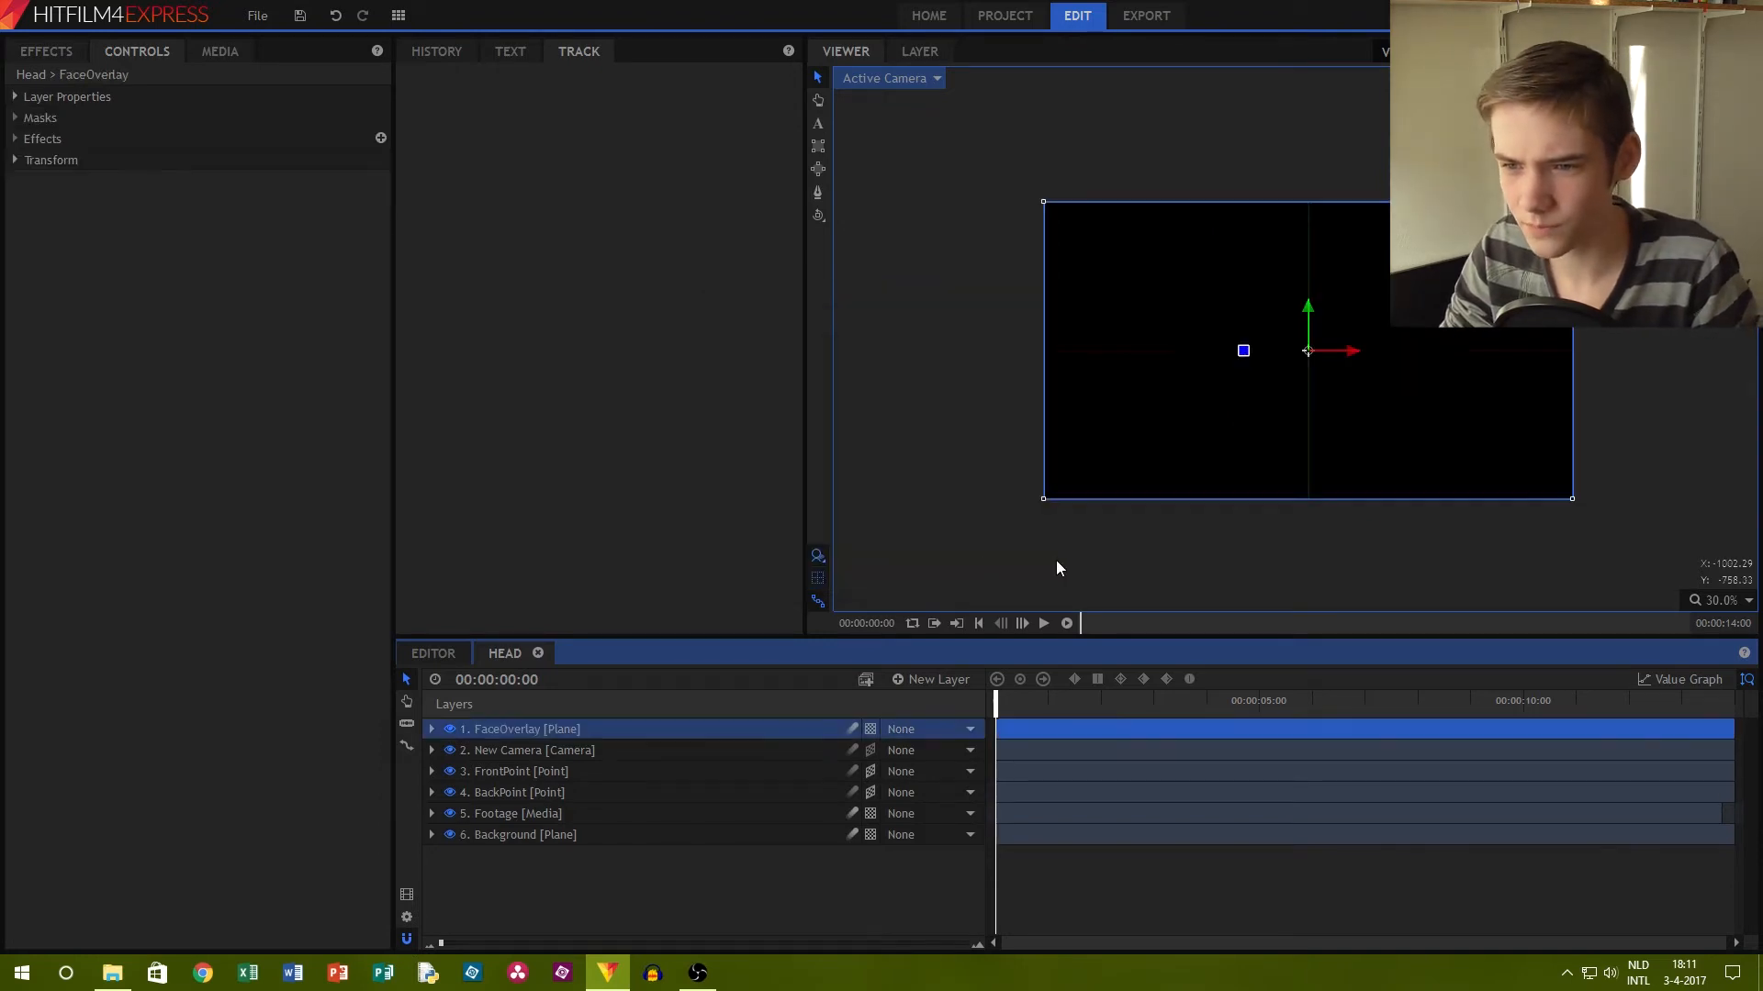
# Scale the FaceOverlay plane uniformly to 150%
pyautogui.click(449, 730)
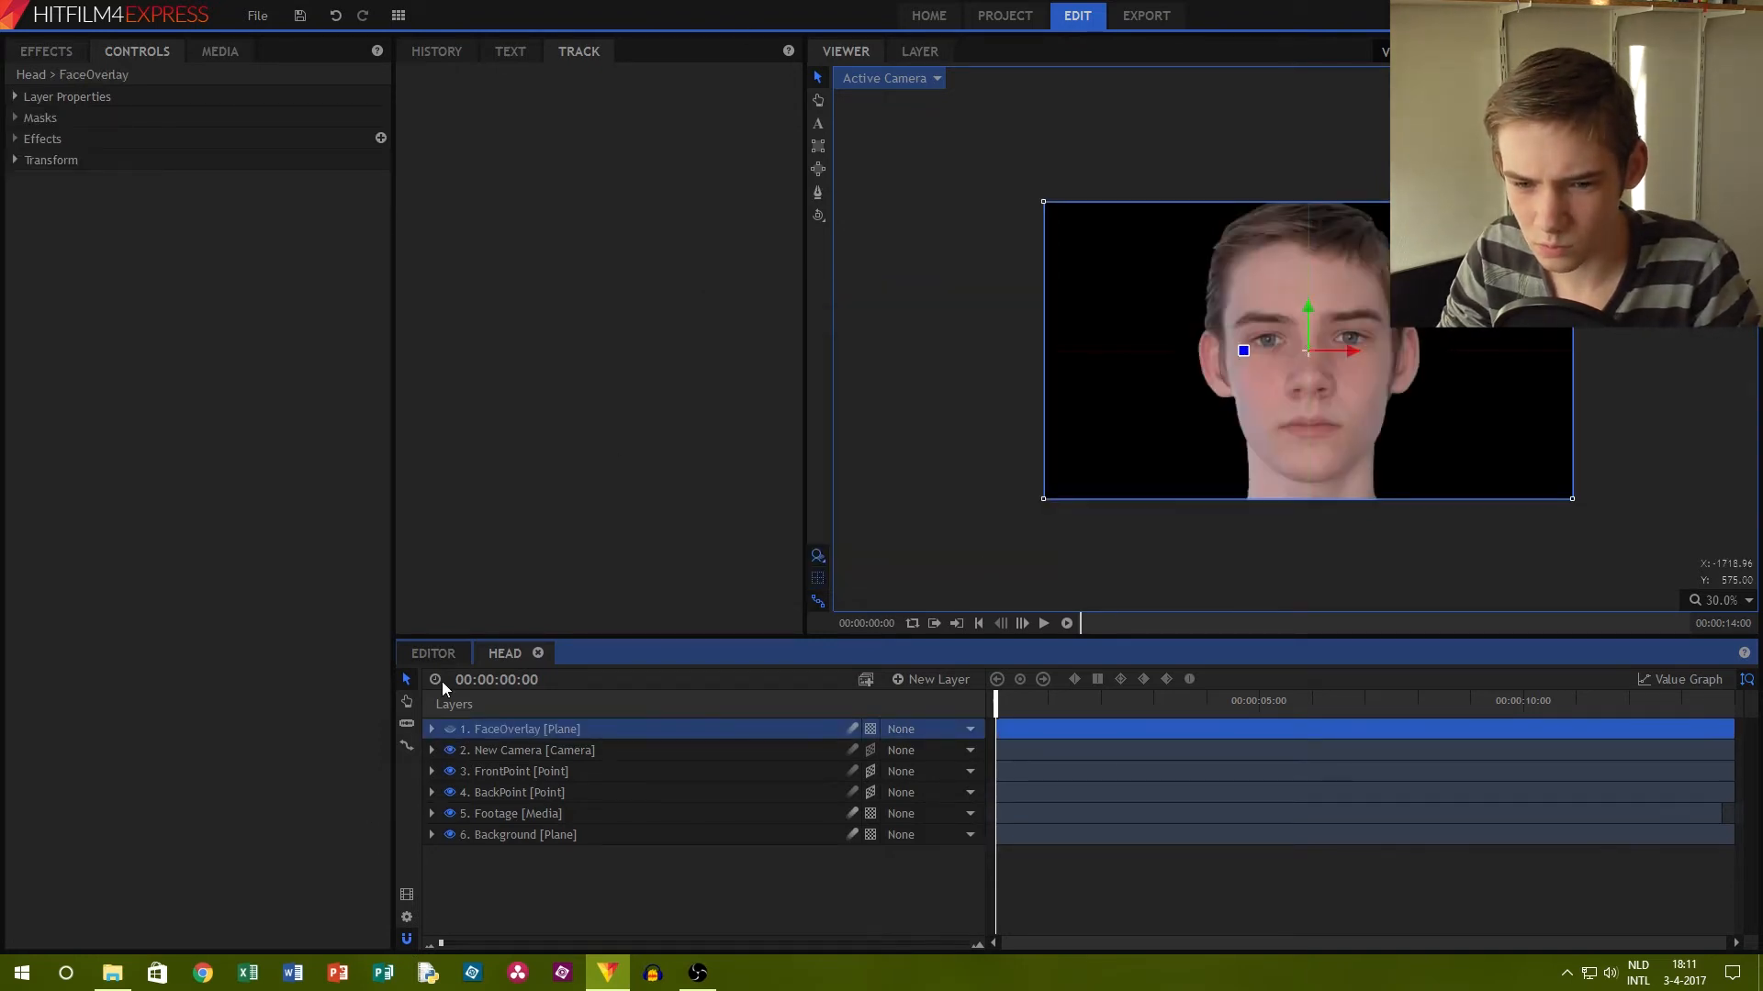
pyautogui.click(450, 730)
pyautogui.click(430, 730)
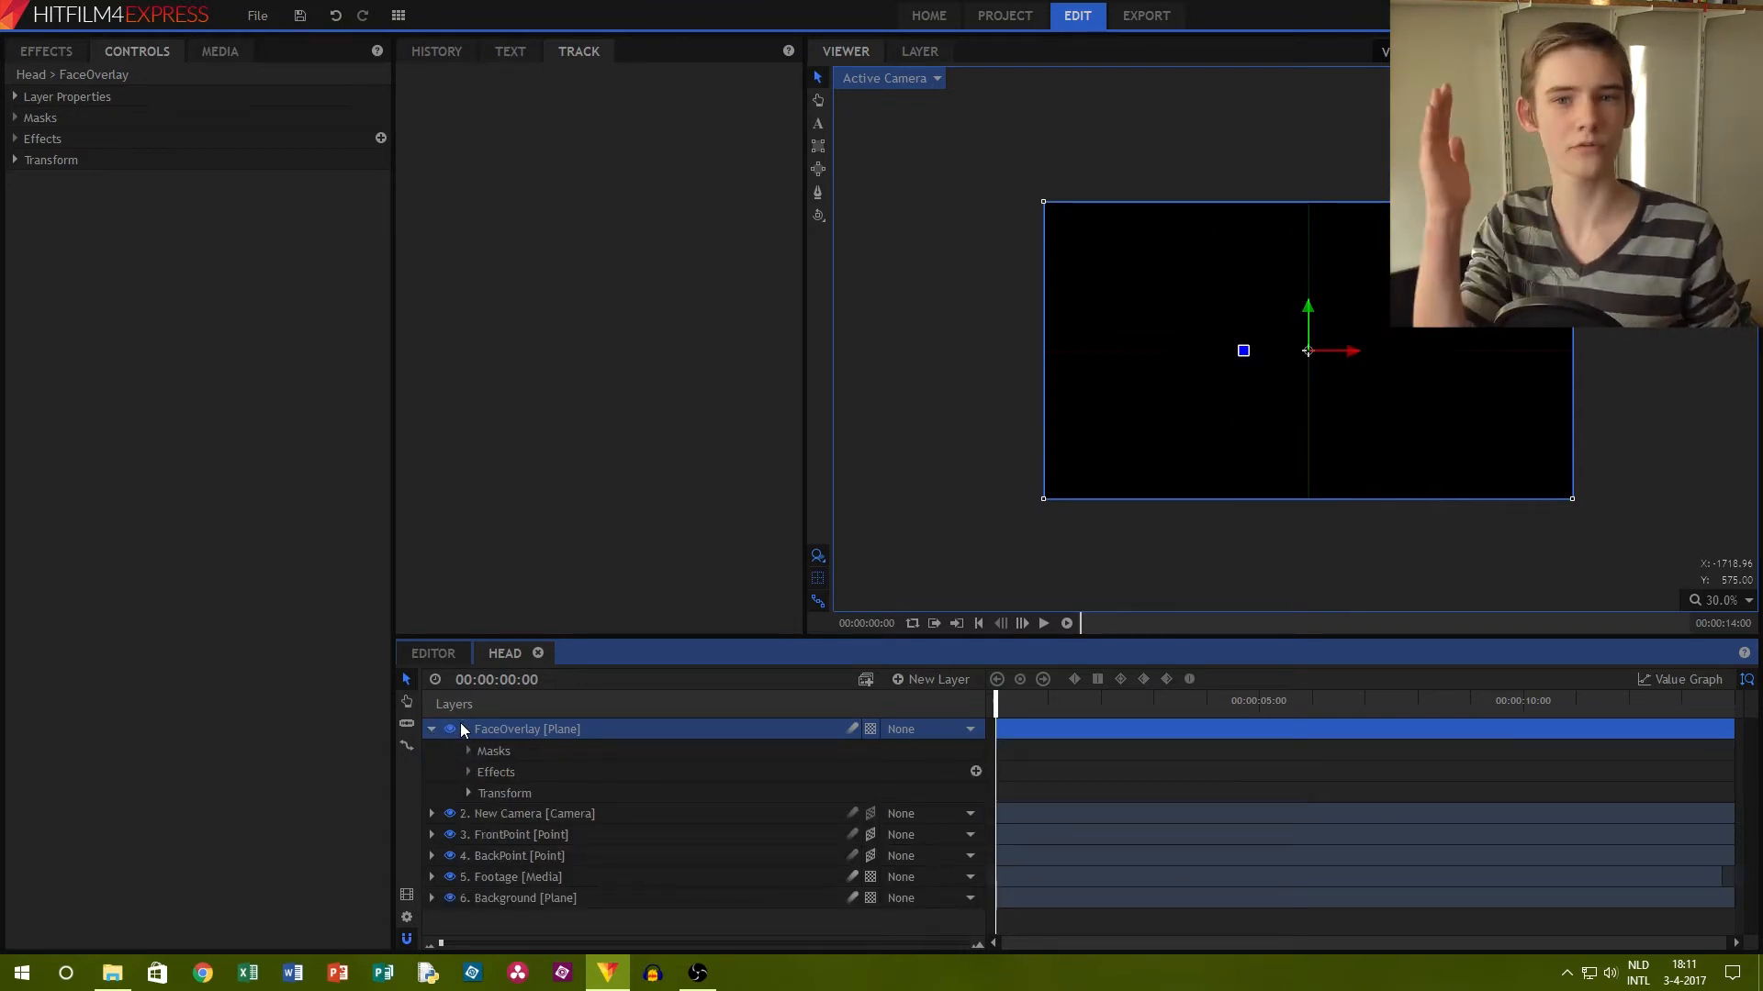
pyautogui.click(469, 793)
pyautogui.scroll(-3, 781, 776)
pyautogui.scroll(2, 850, 754)
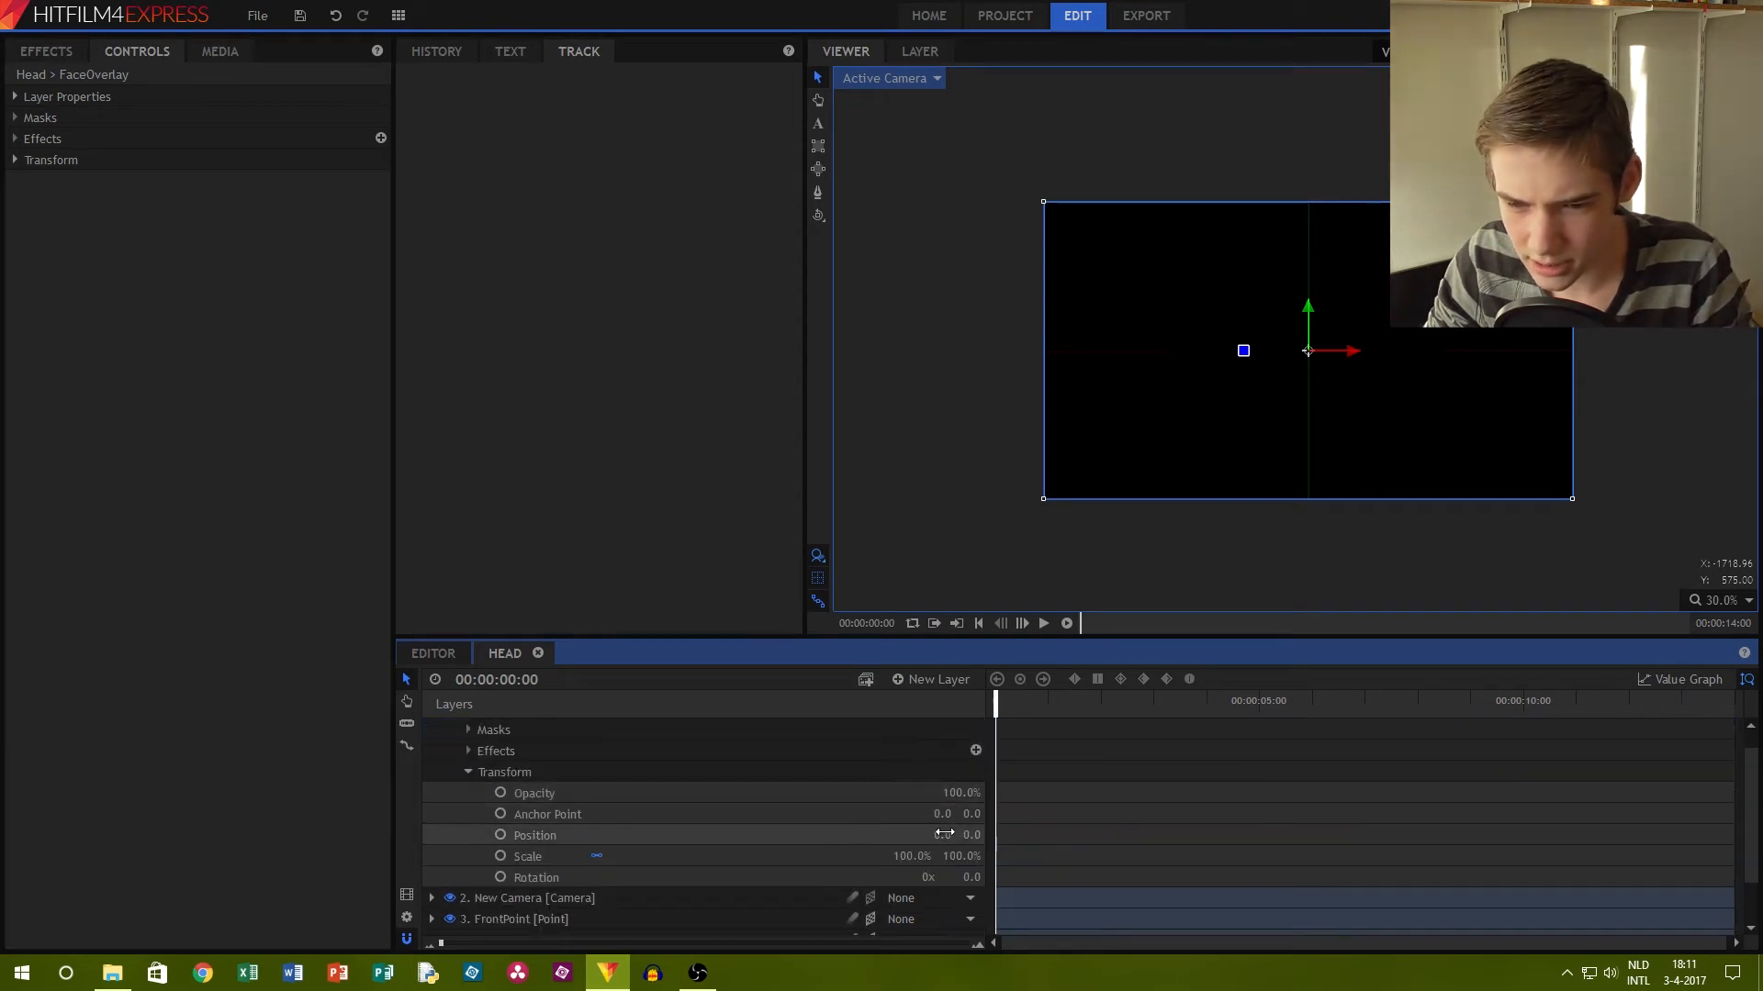
pyautogui.moveTo(907, 856); pyautogui.dragTo(955, 856)
pyautogui.click(911, 855)
pyautogui.write('150')
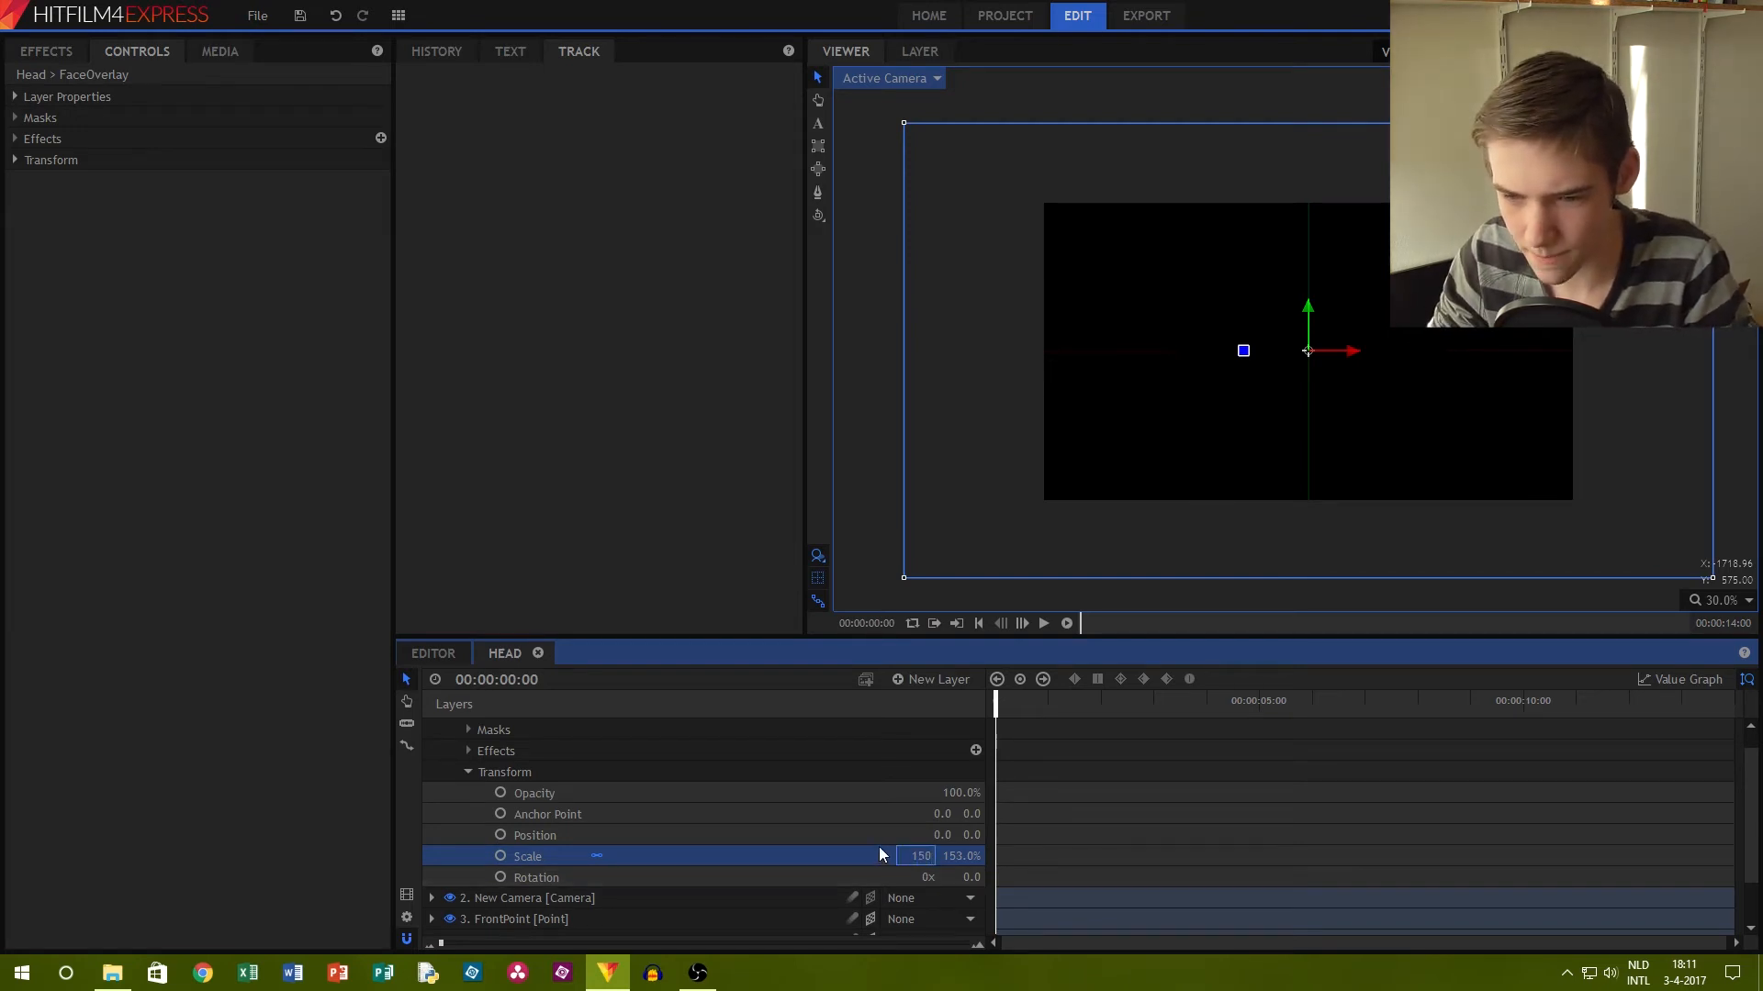
pyautogui.press('Return')
pyautogui.scroll(1, 689, 808)
pyautogui.click(467, 794)
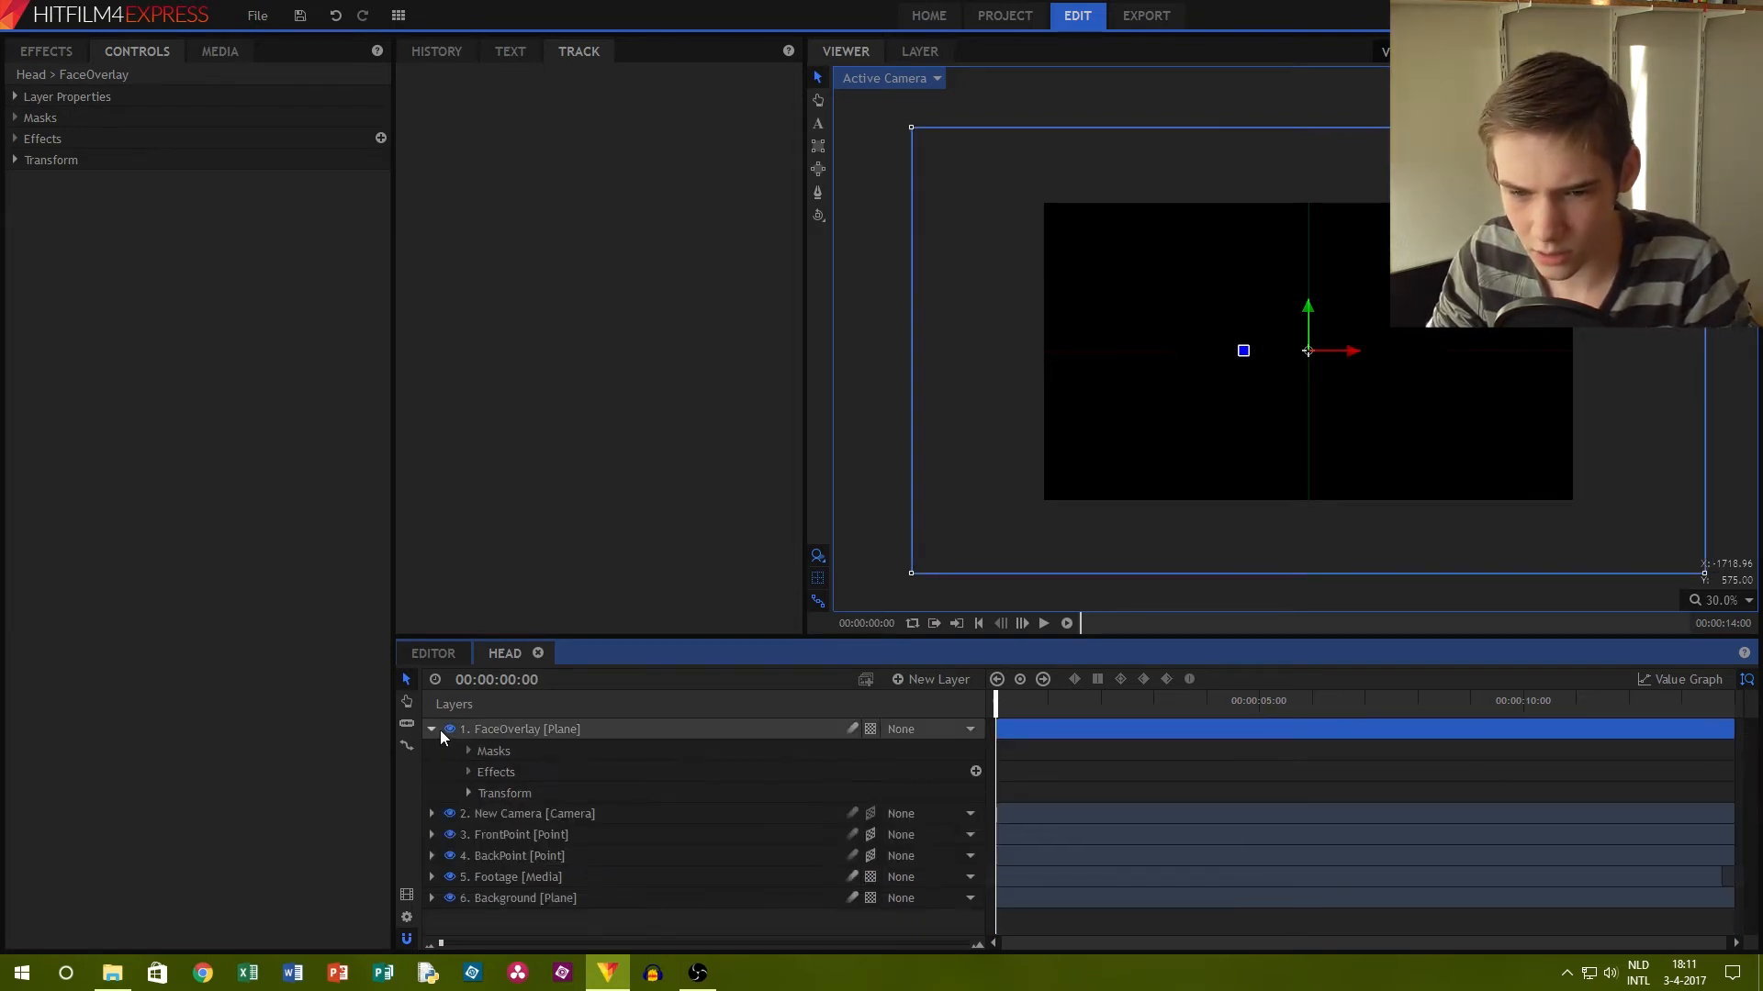
# Hide the FaceOverlay plane and draw a closed mask on it around the face, from the hairline along the cheeks to the chin
pyautogui.click(449, 729)
pyautogui.click(431, 729)
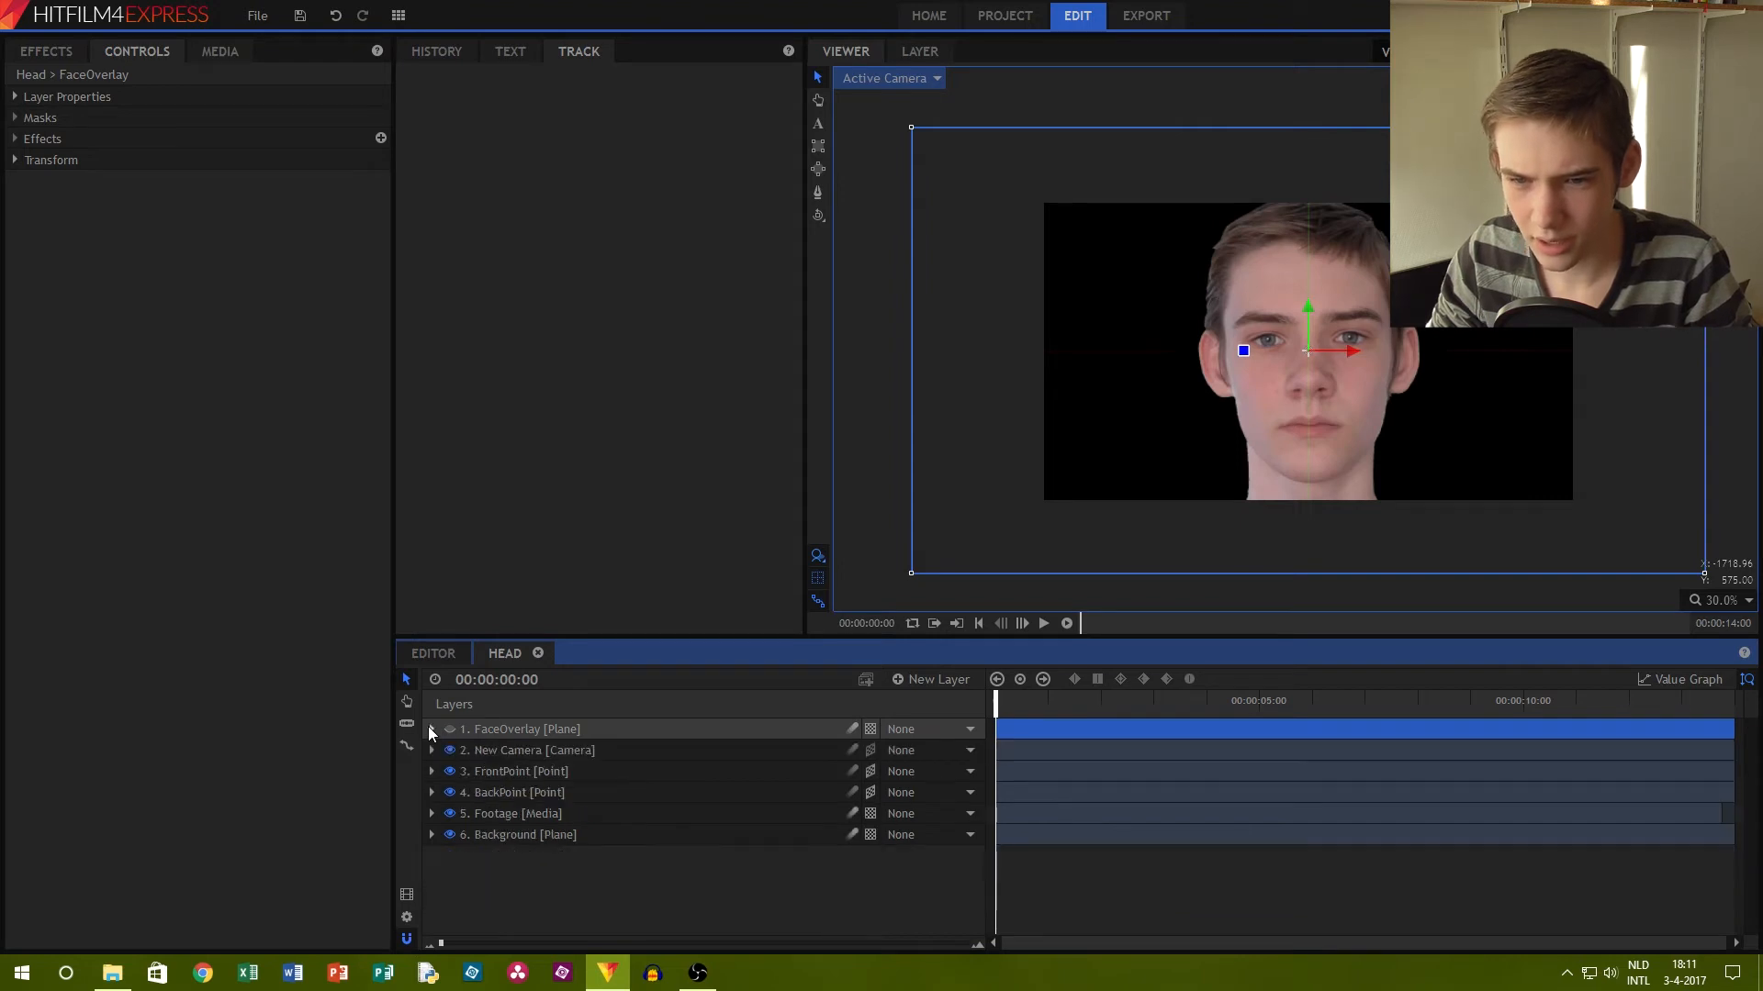
pyautogui.click(817, 191)
pyautogui.scroll(2, 1177, 276)
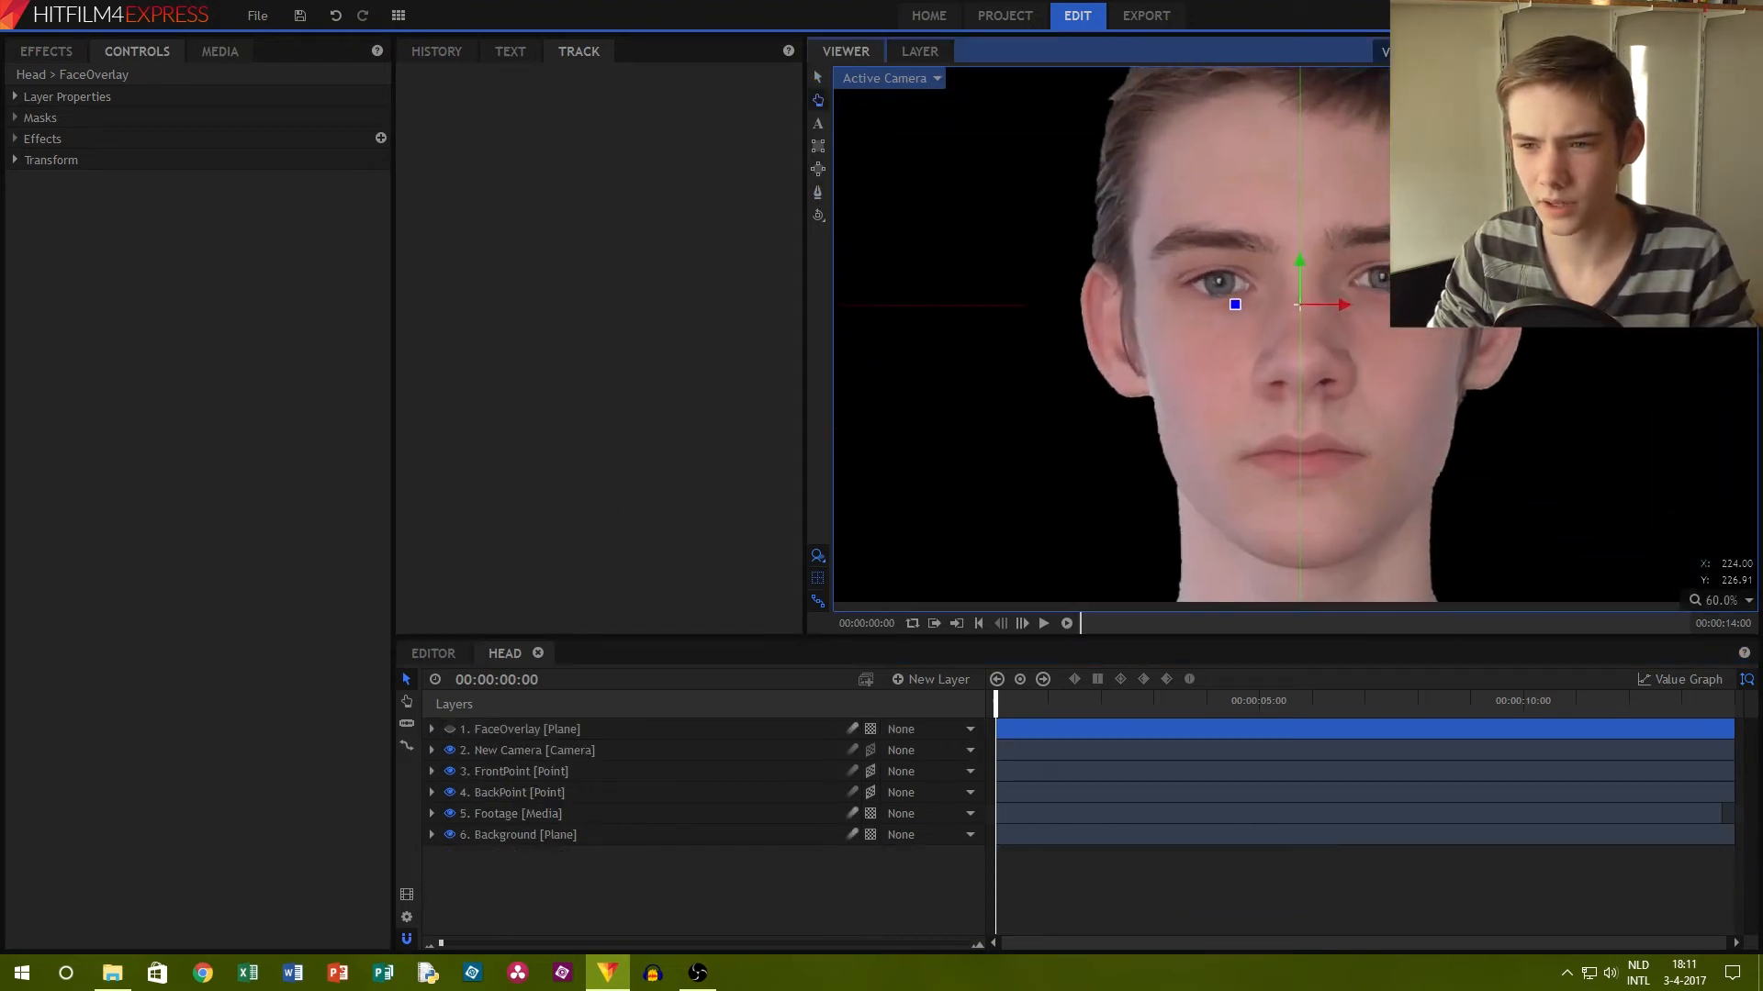
pyautogui.click(1189, 116)
pyautogui.click(1151, 334)
pyautogui.click(1160, 412)
pyautogui.click(1226, 512)
pyautogui.click(1286, 550)
pyautogui.click(1331, 546)
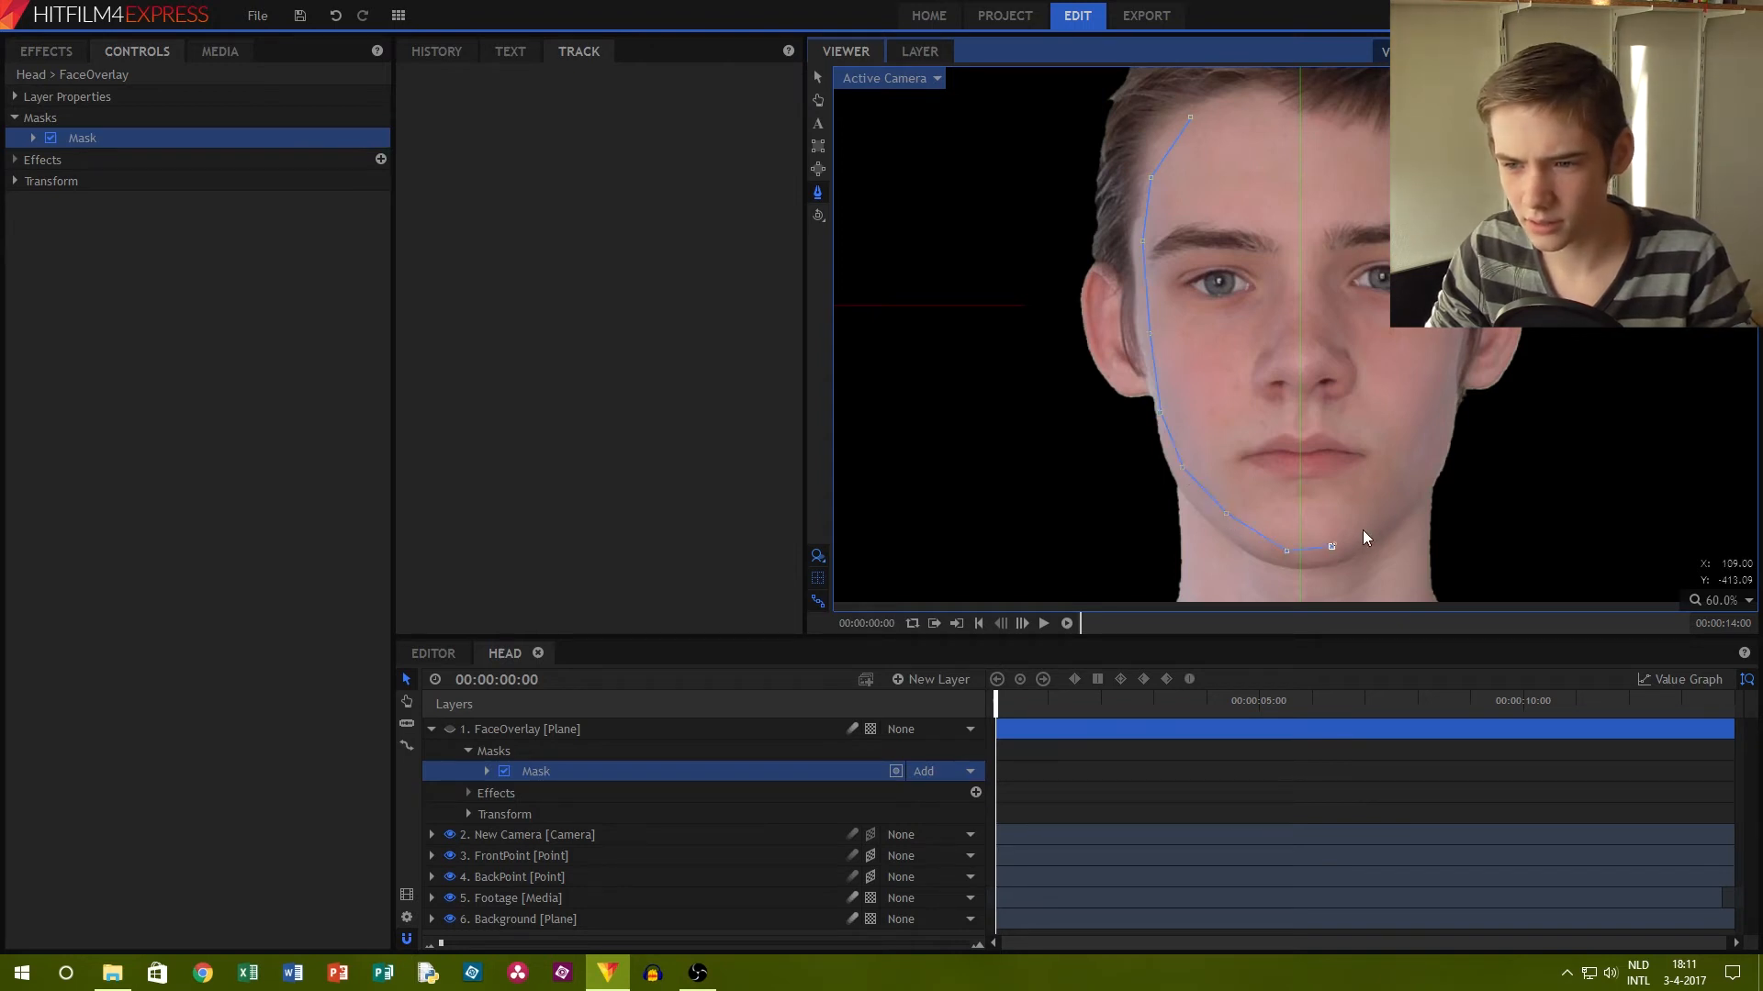
pyautogui.click(1451, 321)
pyautogui.click(1295, 98)
pyautogui.click(1236, 96)
pyautogui.click(1189, 116)
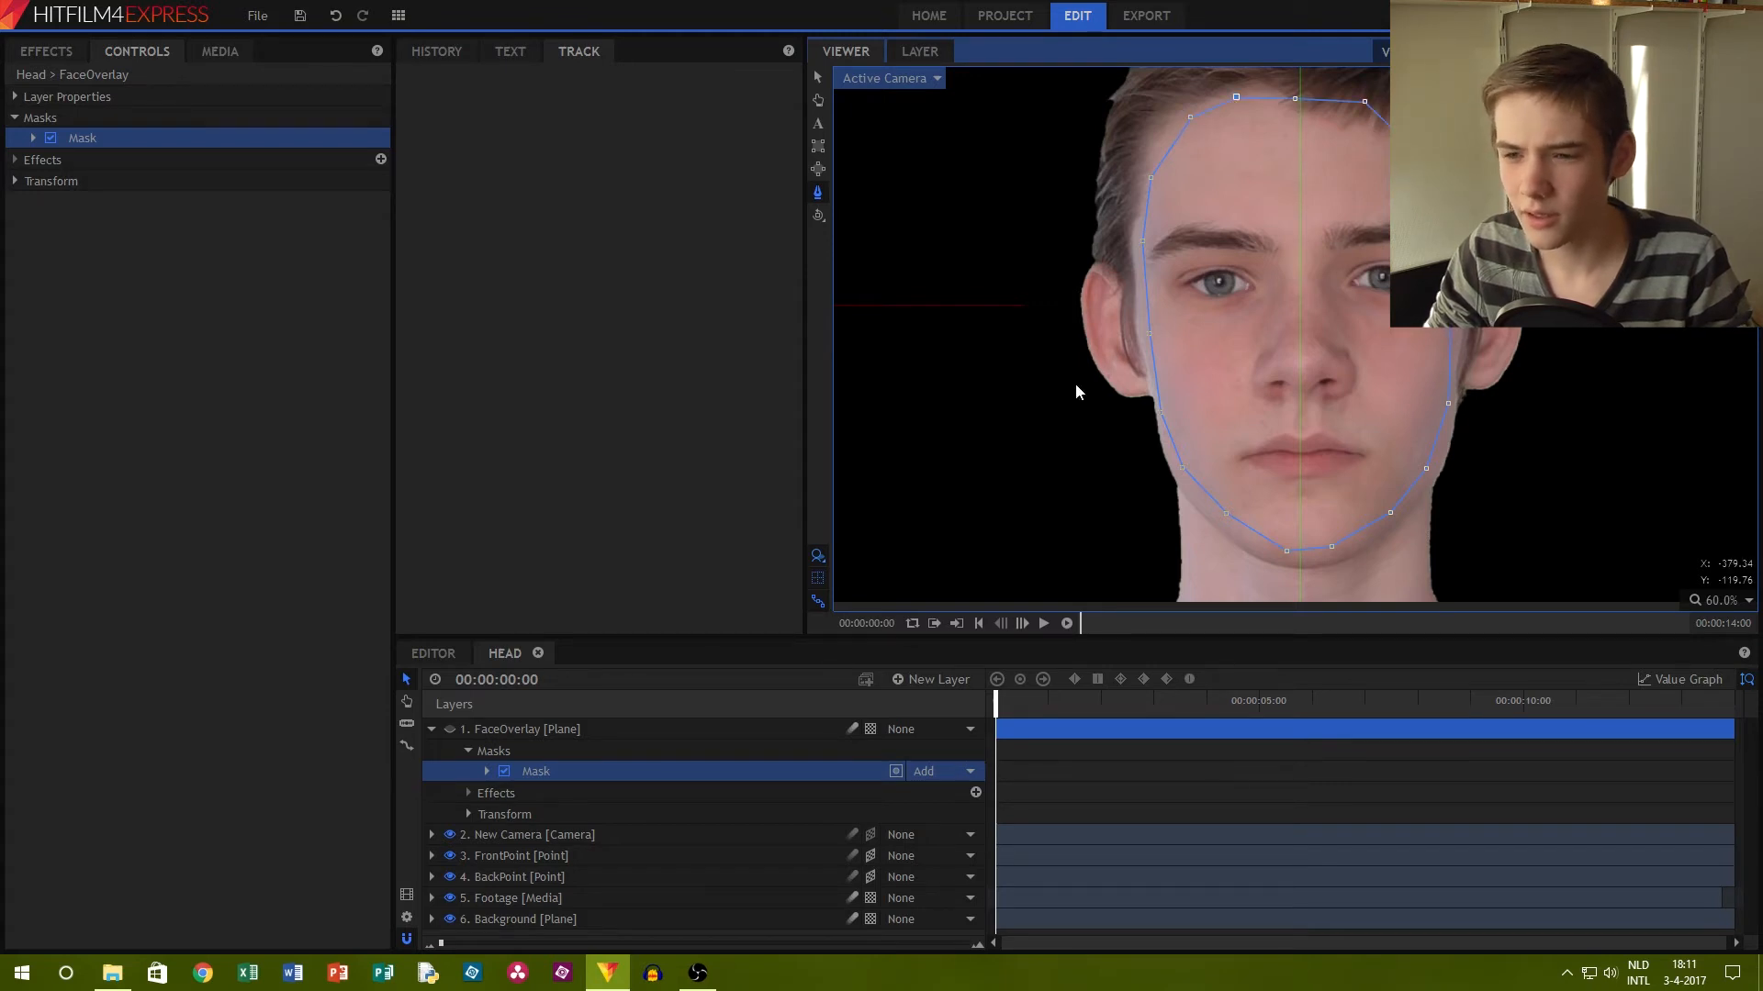
# Make the FaceOverlay plane visible again and invert its mask so only the face shows through
pyautogui.click(449, 729)
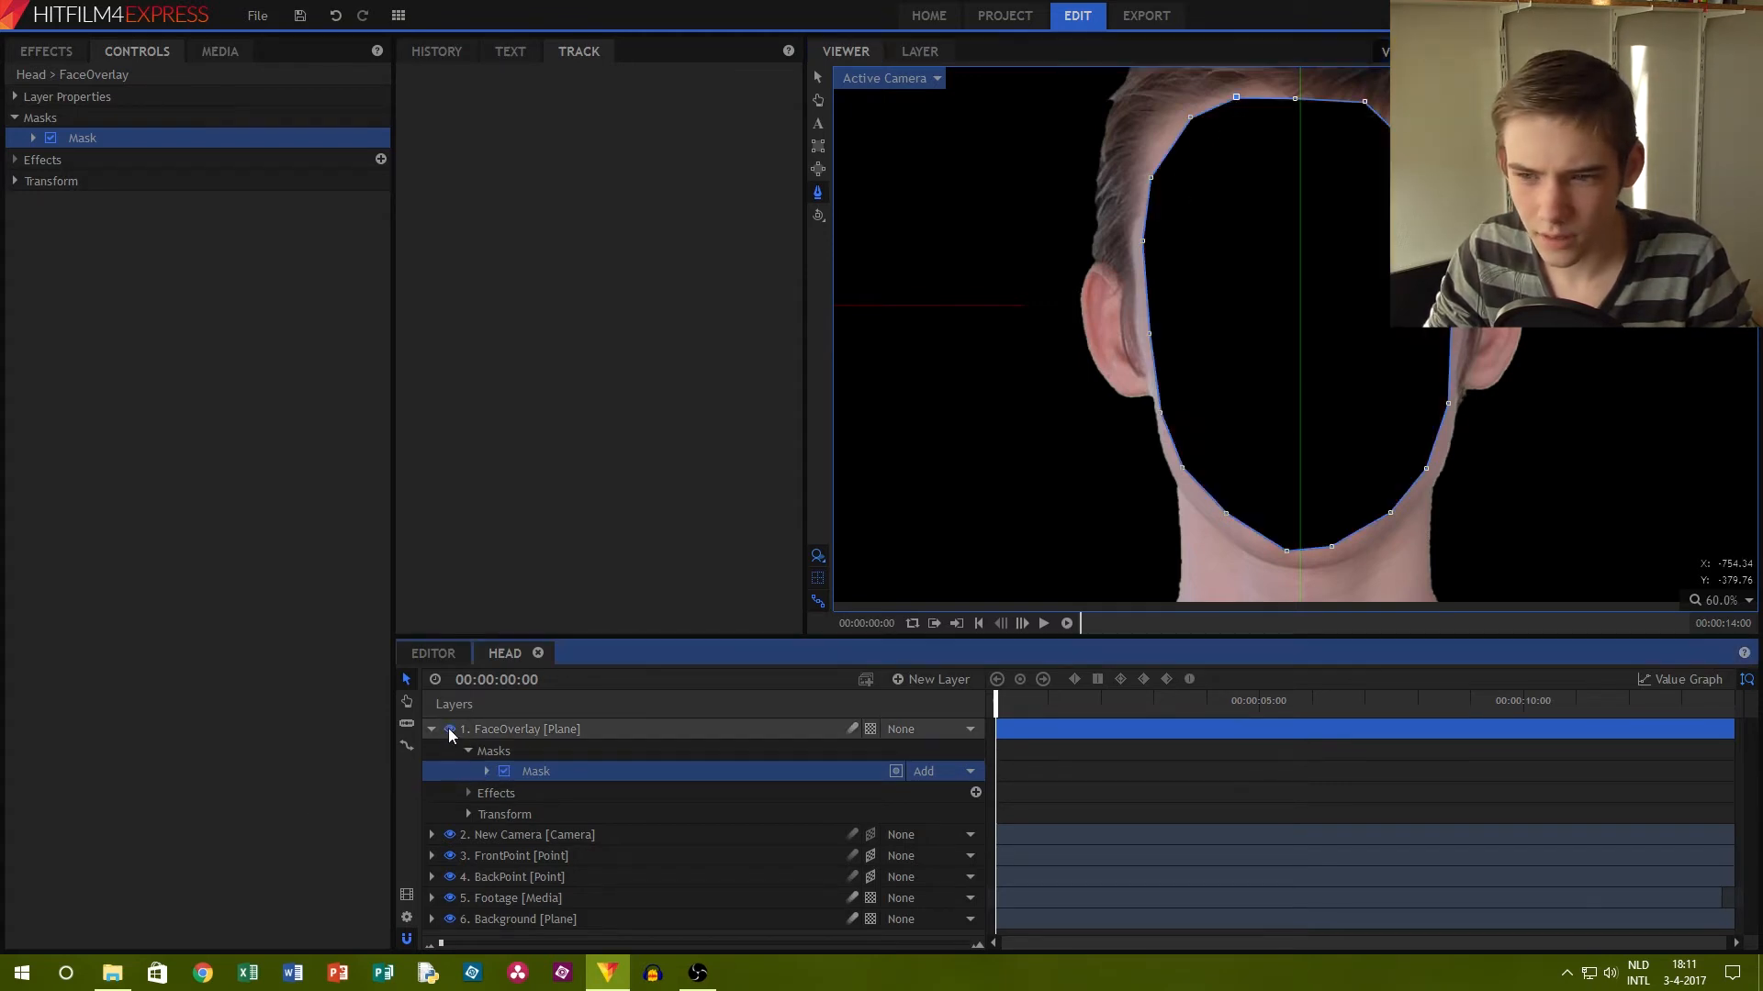
pyautogui.click(896, 771)
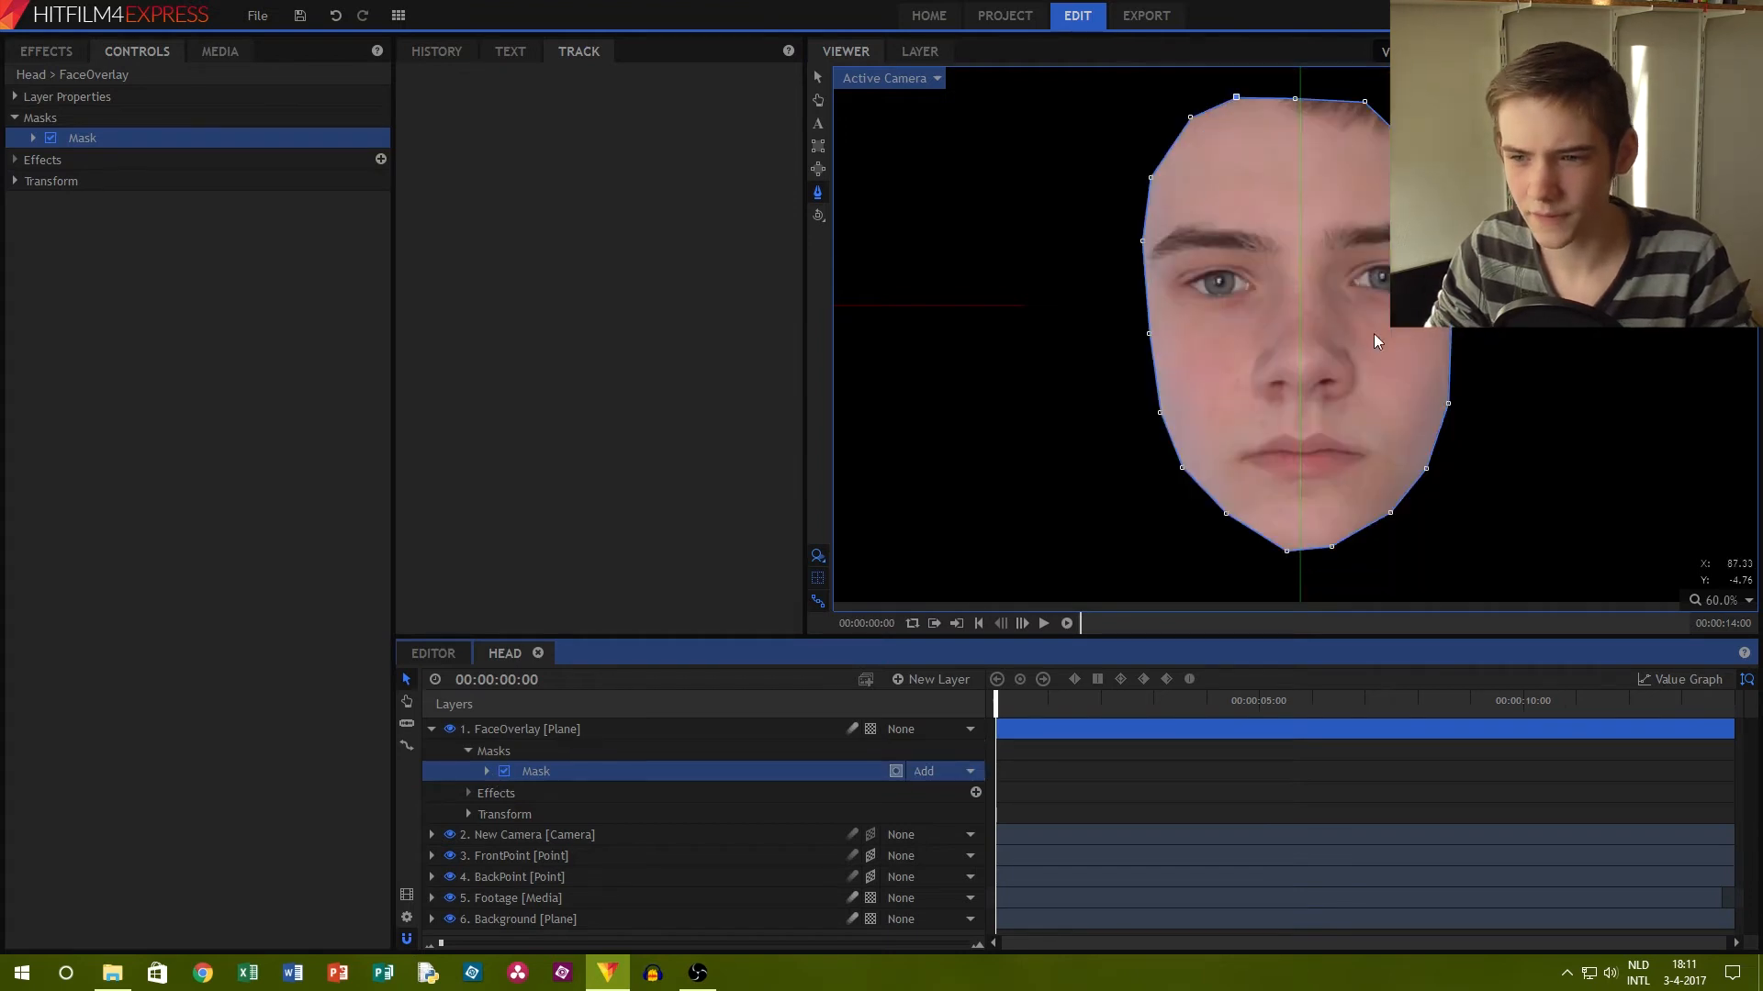
pyautogui.scroll(-3, 1043, 504)
pyautogui.scroll(1, 1386, 345)
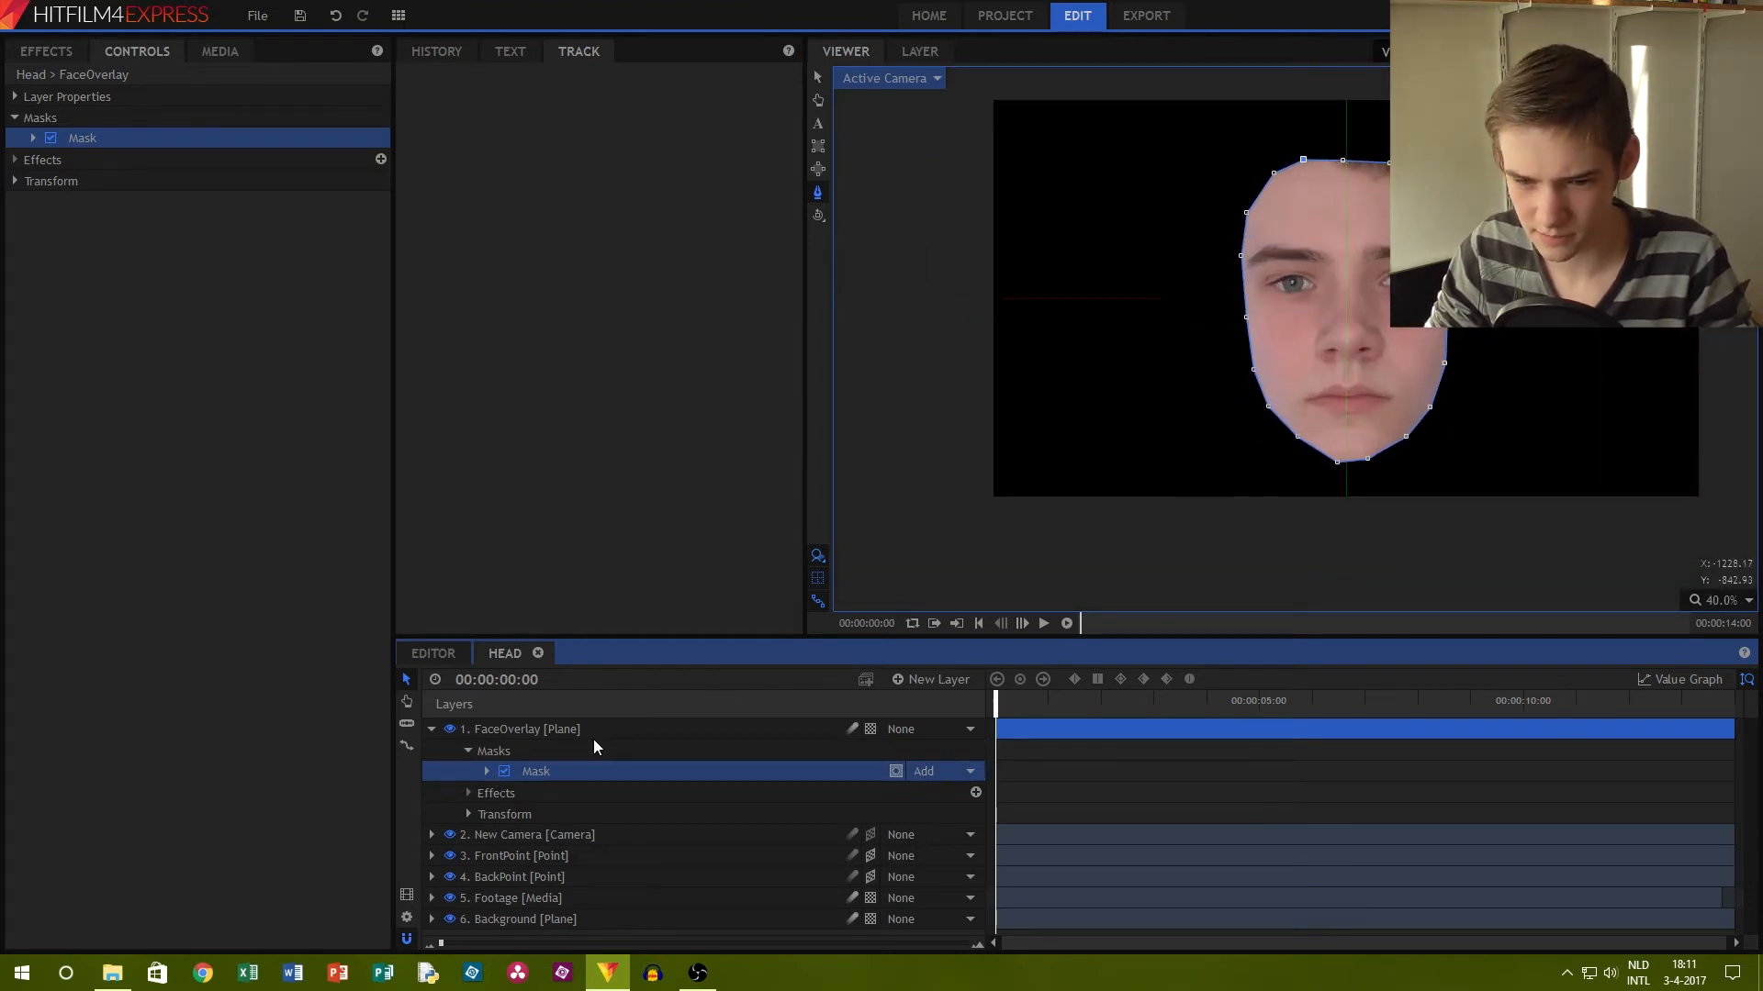
# Set the face mask's expansion to 48 px and its feather strength to 65 px
pyautogui.click(487, 771)
pyautogui.click(505, 814)
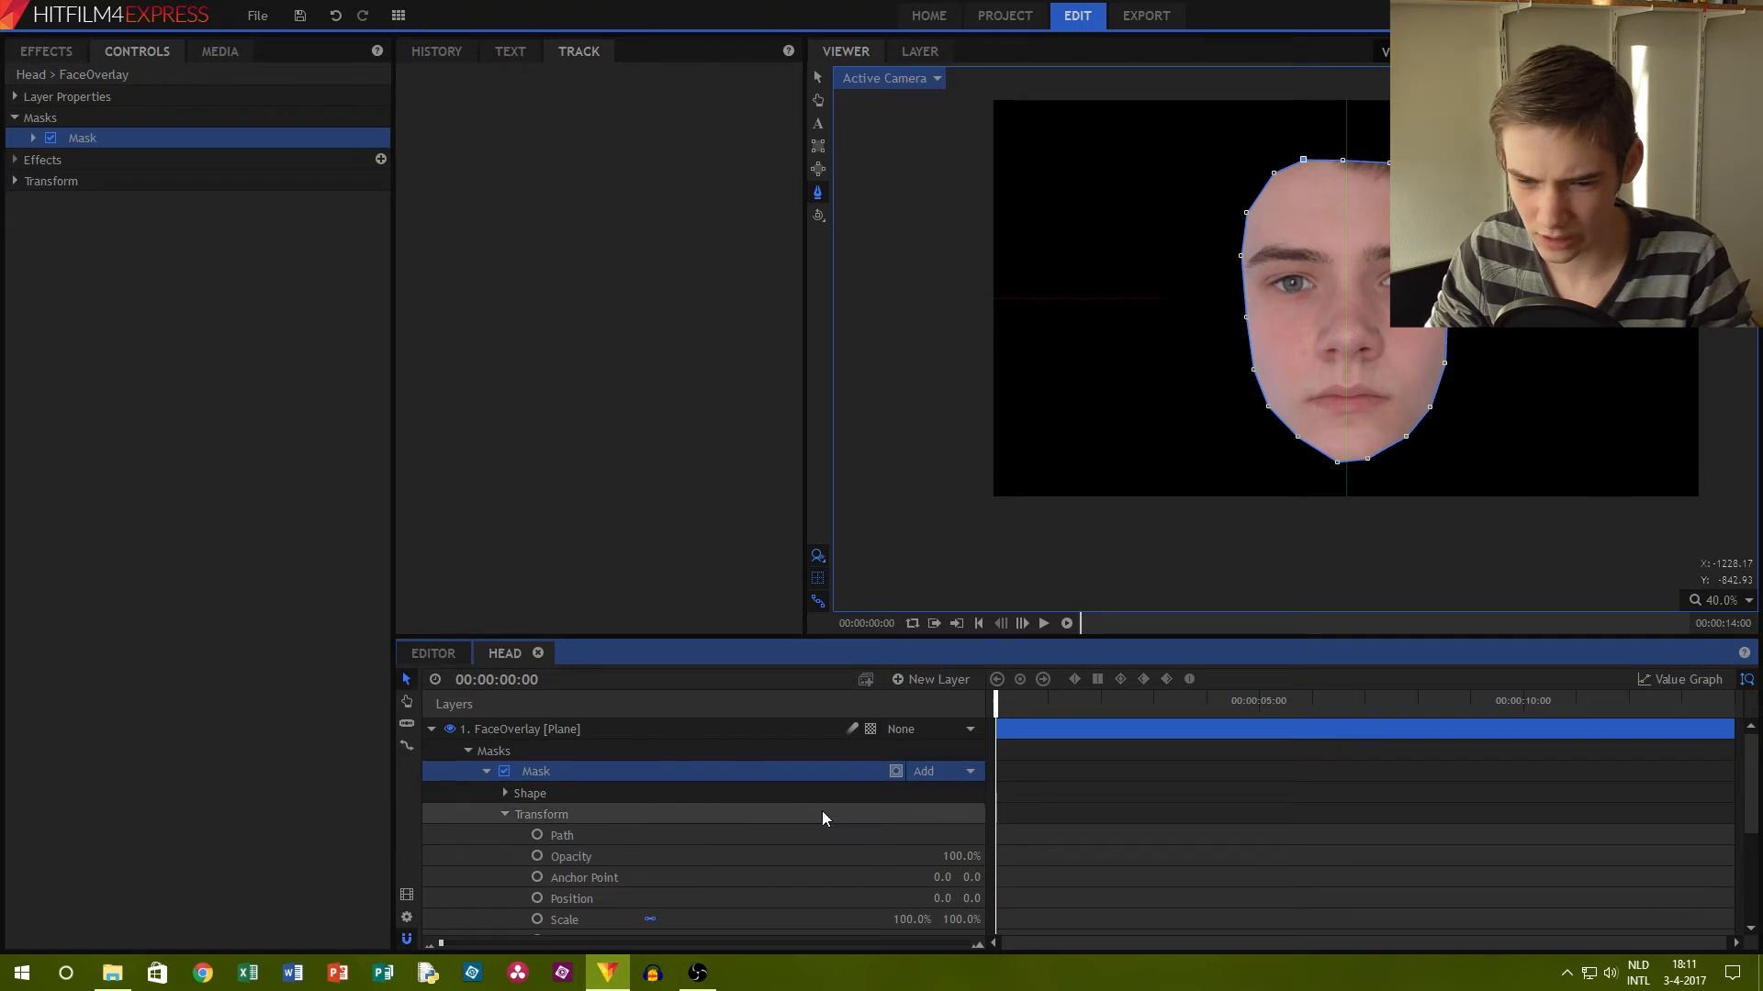
pyautogui.scroll(-3, 740, 817)
pyautogui.click(507, 749)
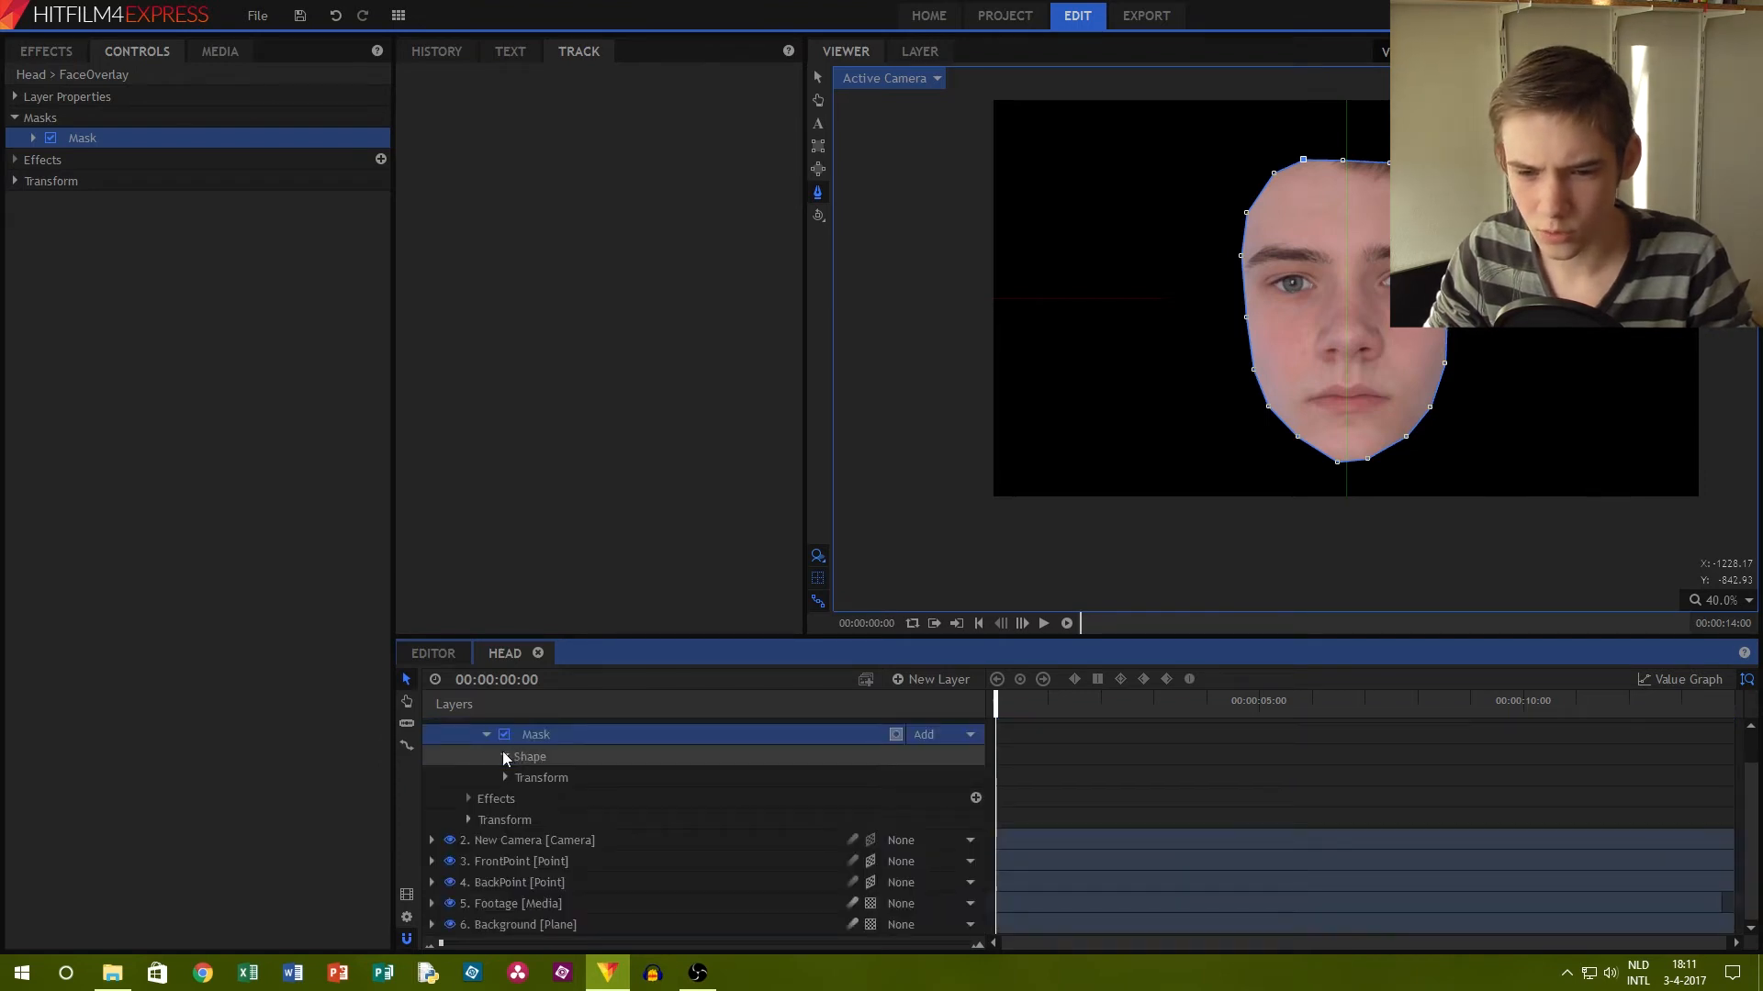
pyautogui.click(505, 756)
pyautogui.moveTo(962, 777)
pyautogui.mouseDown()
pyautogui.moveTo(990, 778)
pyautogui.moveTo(965, 778)
pyautogui.moveTo(971, 821)
pyautogui.moveTo(1003, 820)
pyautogui.moveTo(955, 777)
pyautogui.mouseUp()
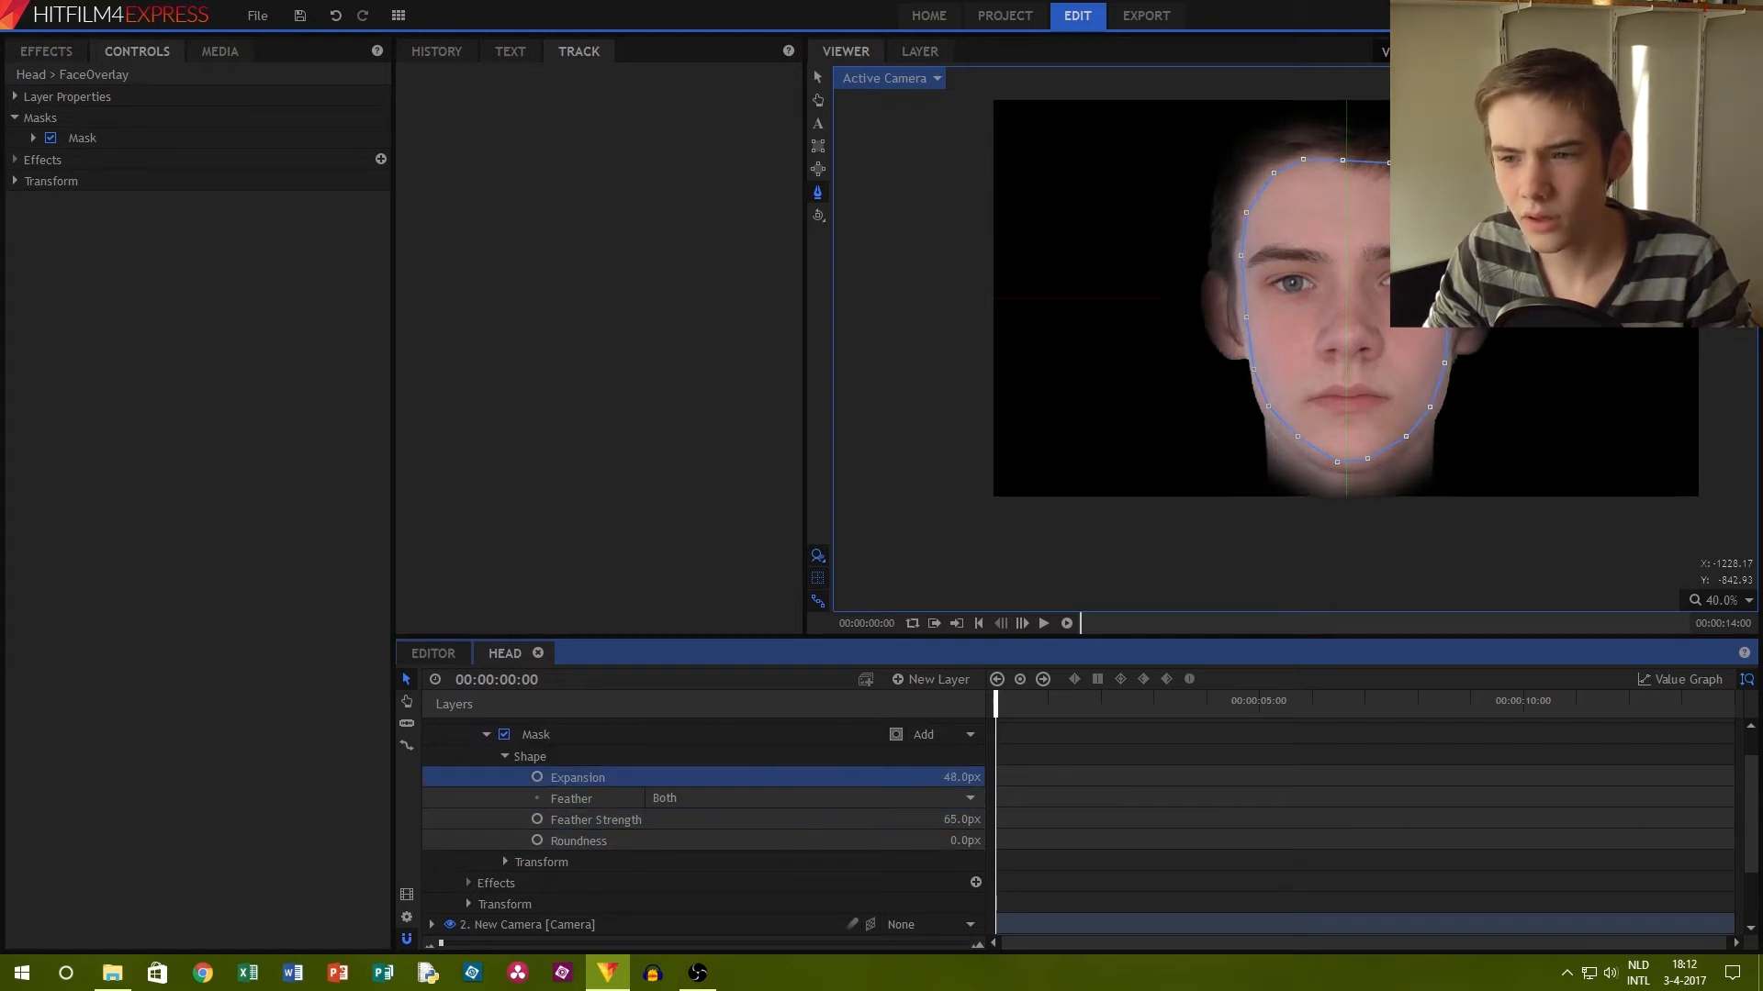
pyautogui.scroll(1, 496, 767)
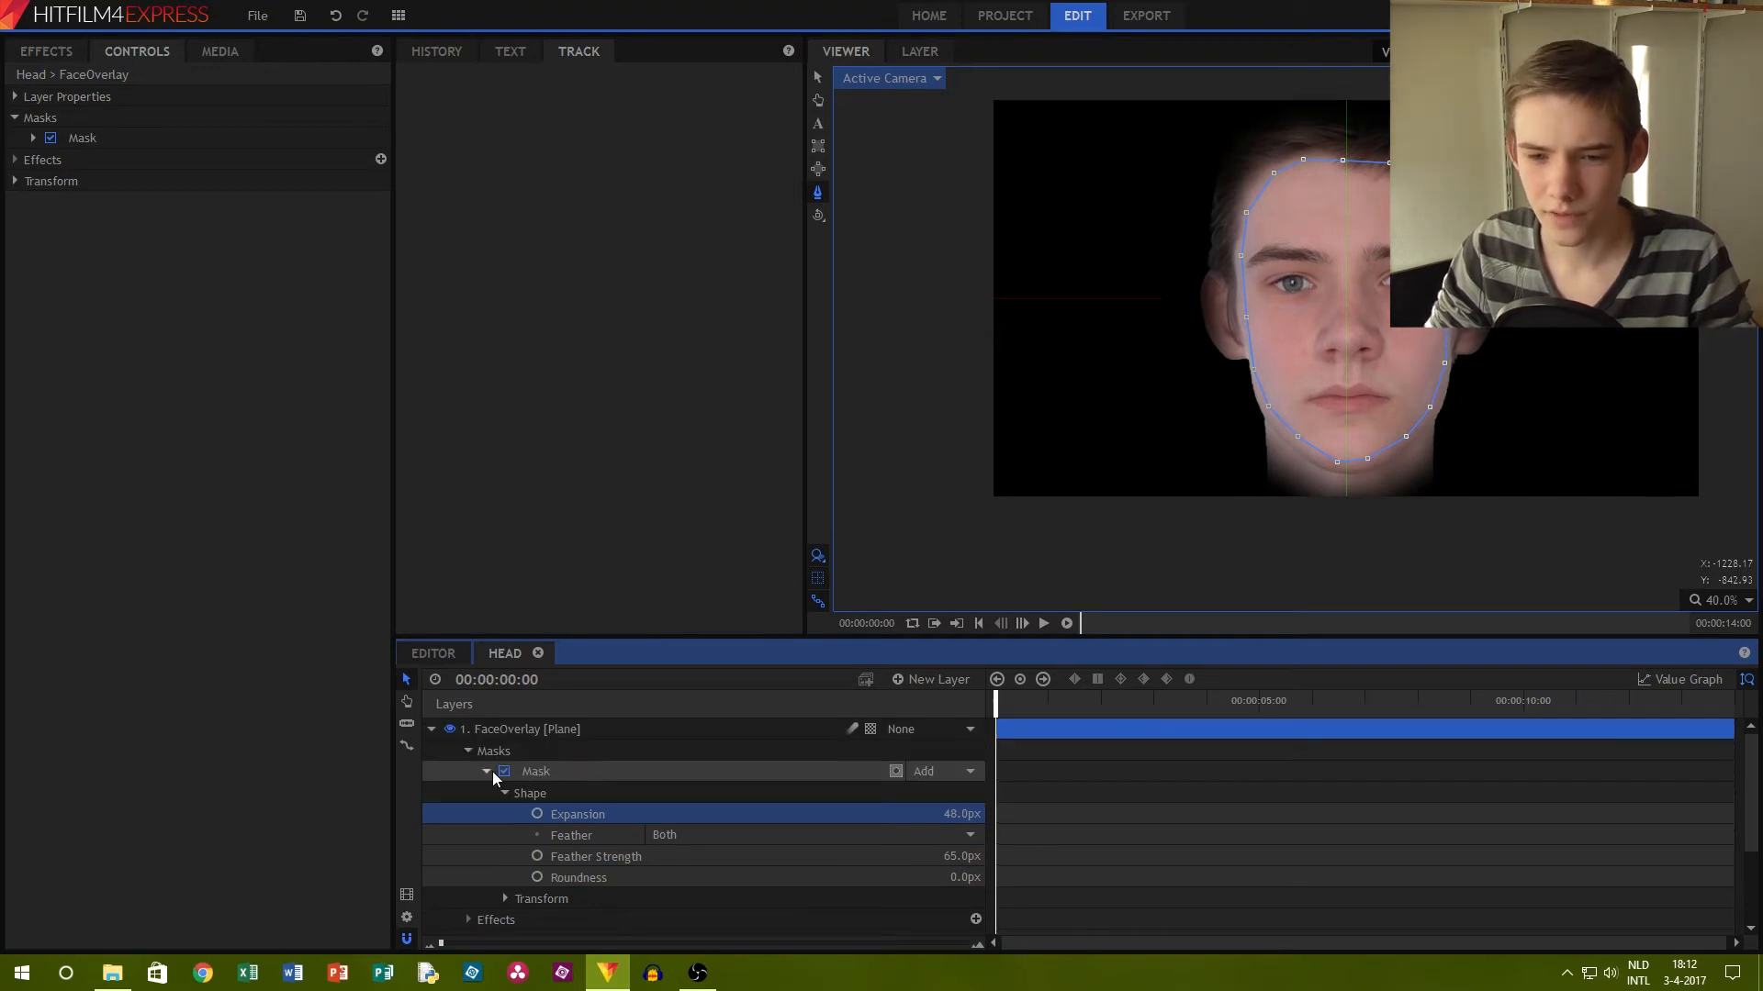
pyautogui.click(431, 729)
# Convert the FaceOverlay layer to a 3D plane and parent it to FrontPoint
pyautogui.click(873, 728)
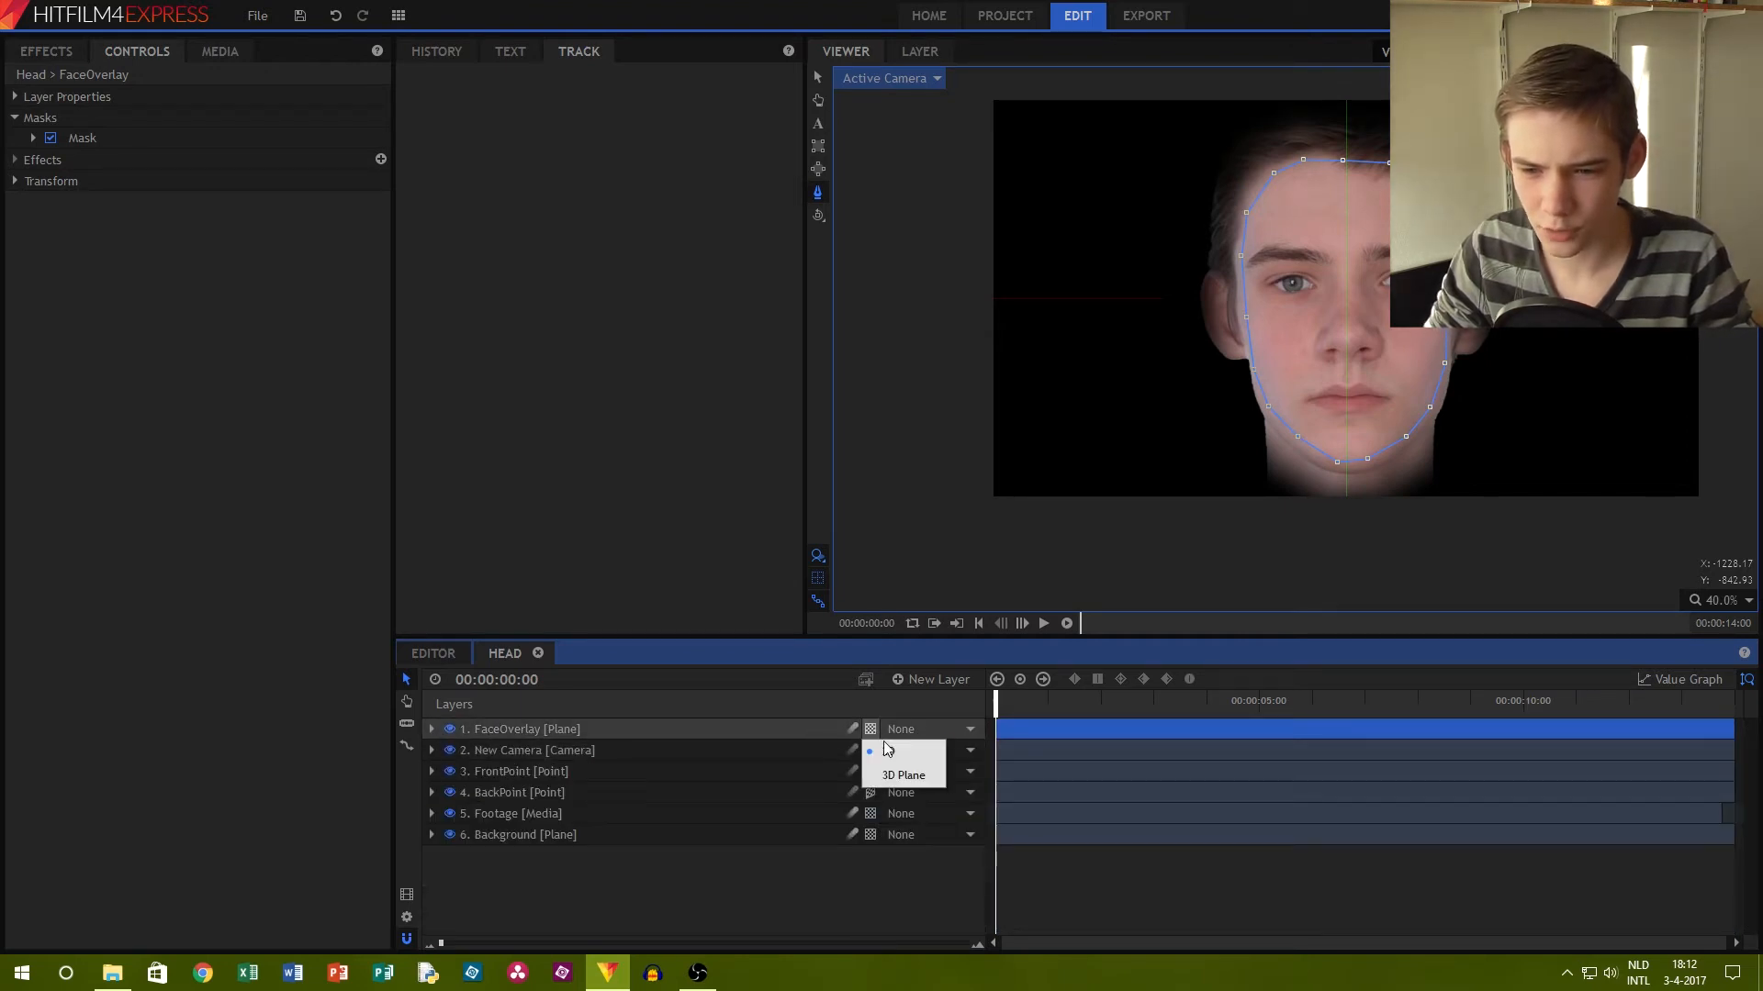
pyautogui.click(896, 775)
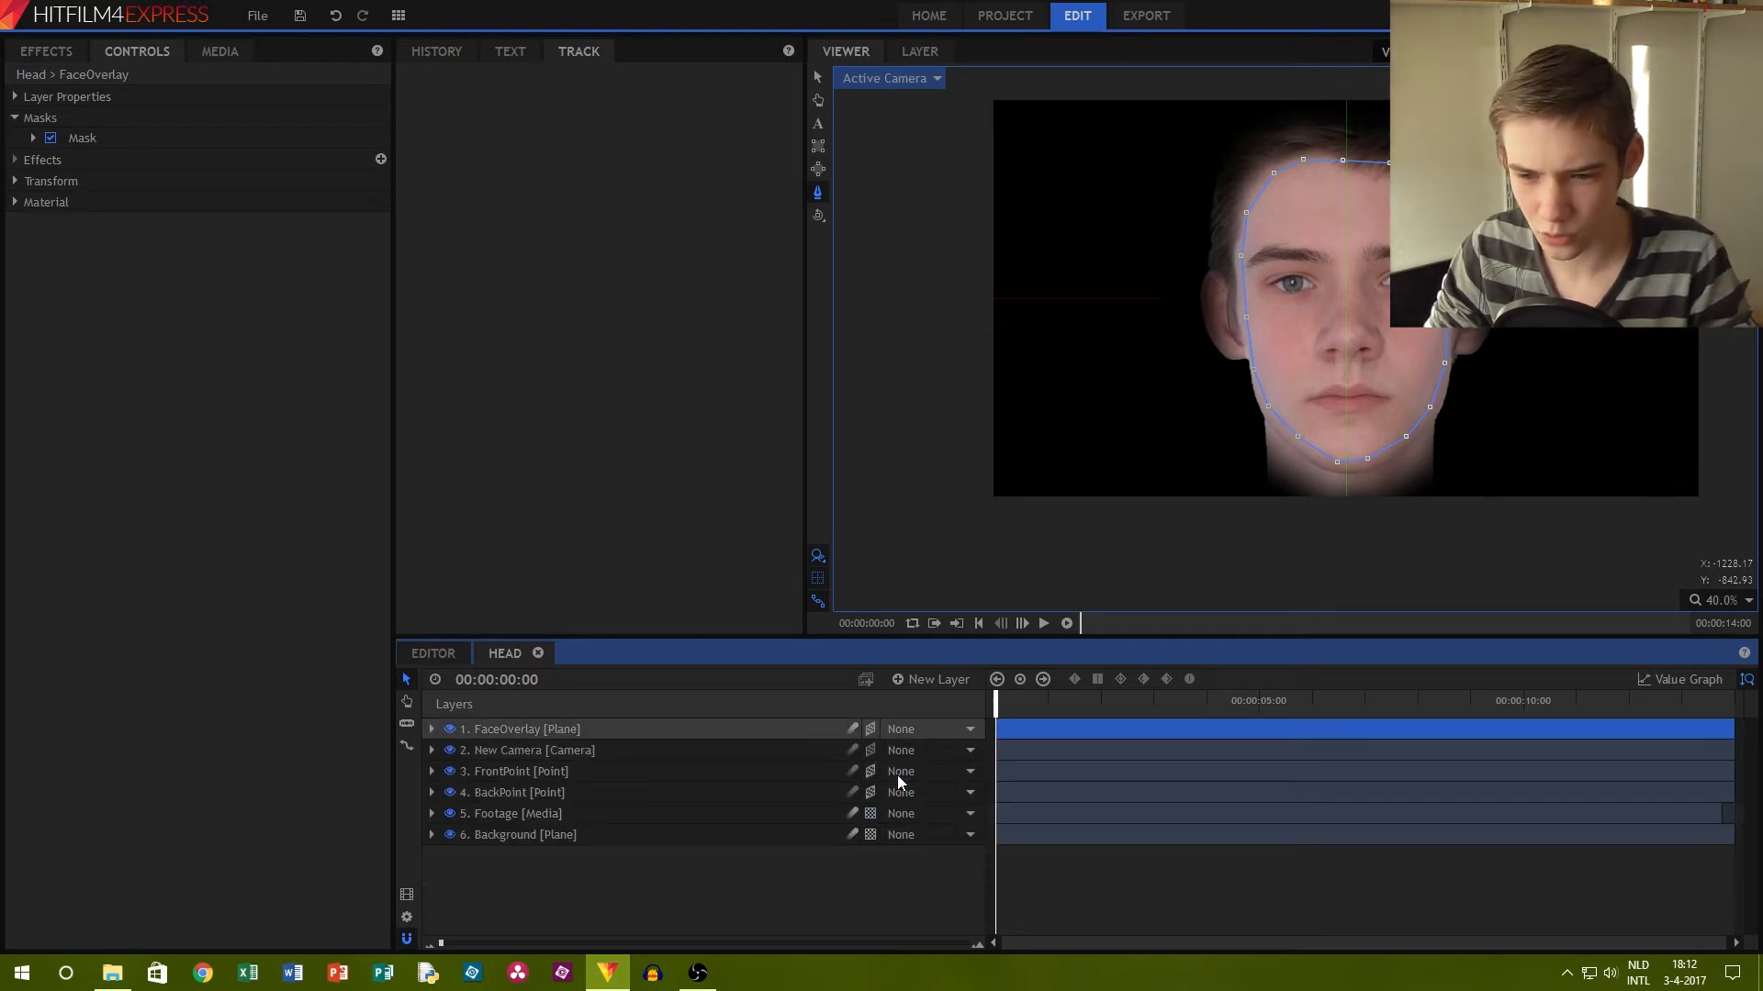
pyautogui.click(925, 729)
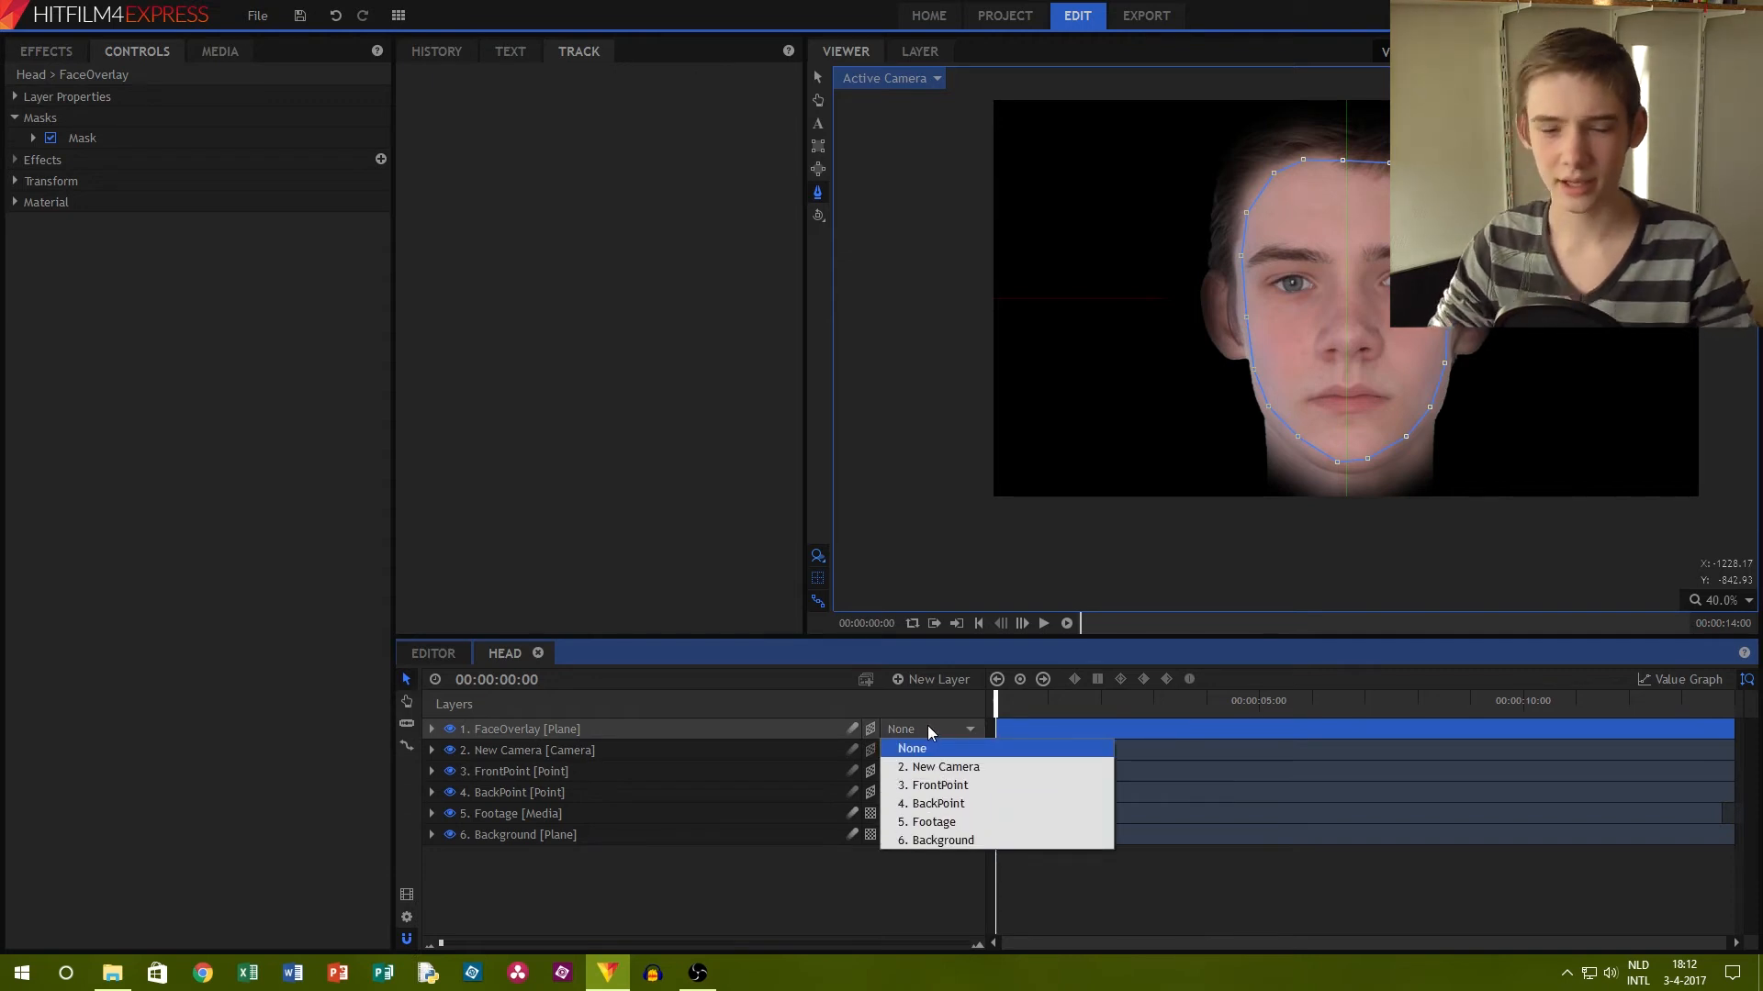
pyautogui.click(977, 787)
# Preview how FaceOverlay follows the head up to about 8 seconds, returning the playhead to the start
pyautogui.moveTo(1048, 700); pyautogui.dragTo(1441, 715)
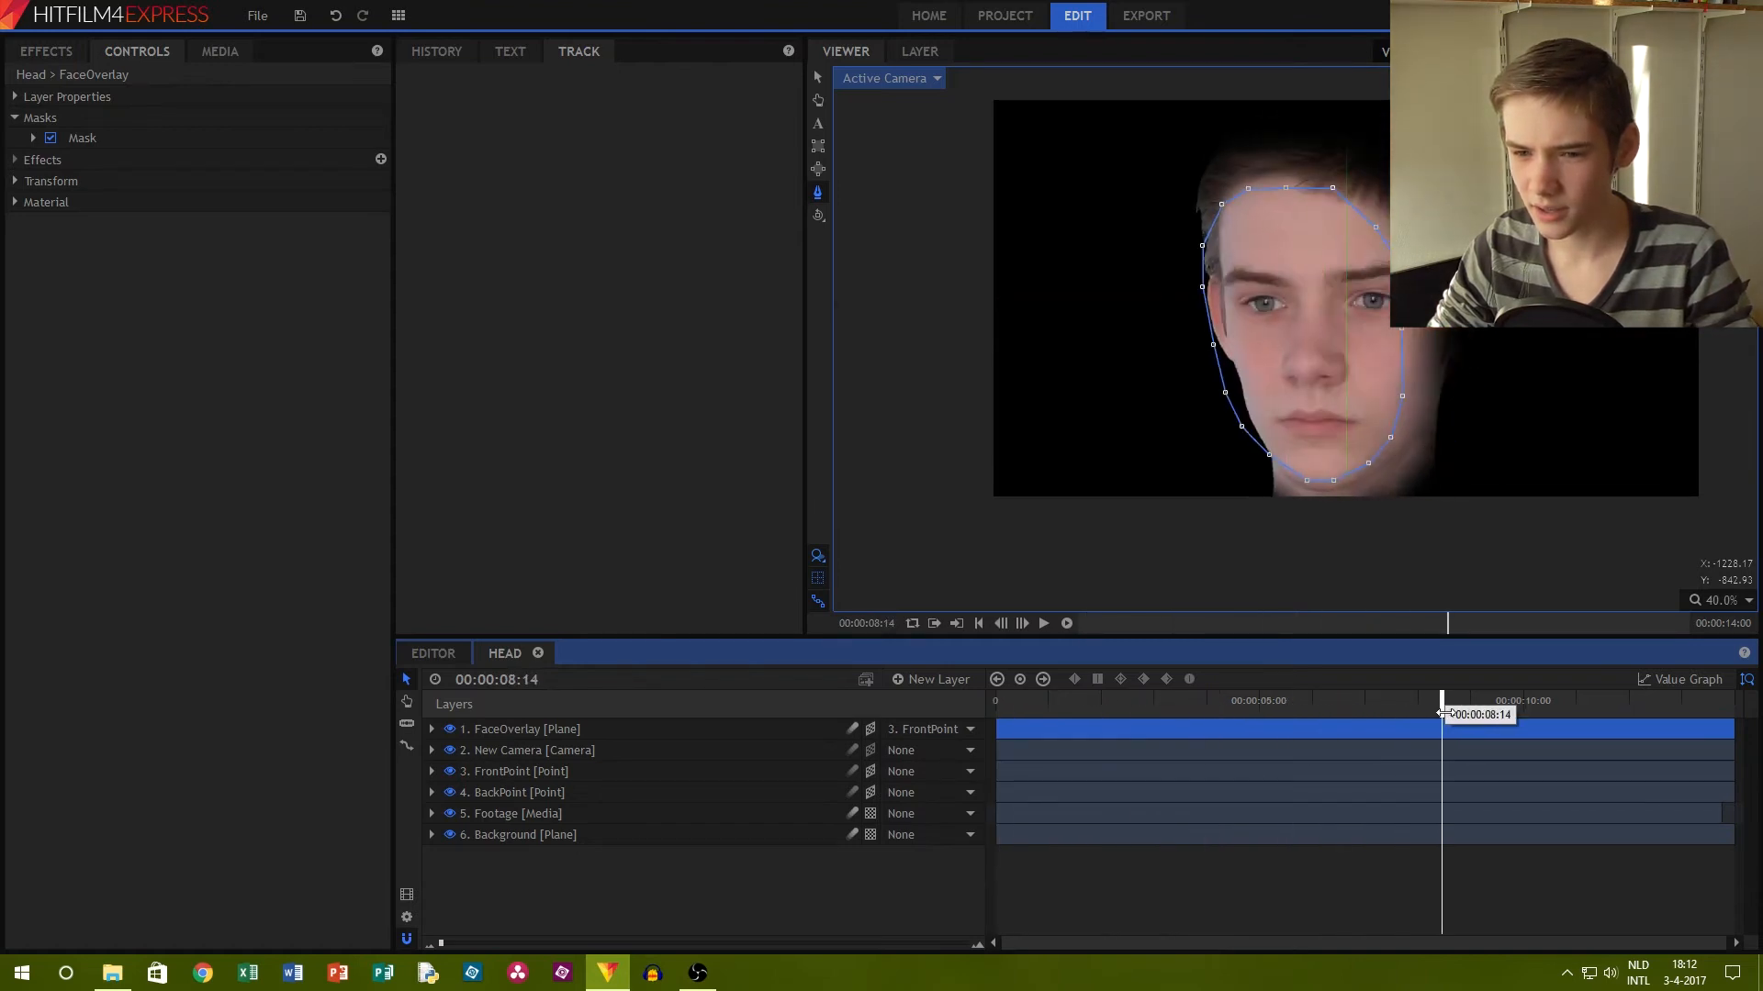
pyautogui.click(716, 731)
pyautogui.moveTo(1438, 704); pyautogui.dragTo(657, 484)
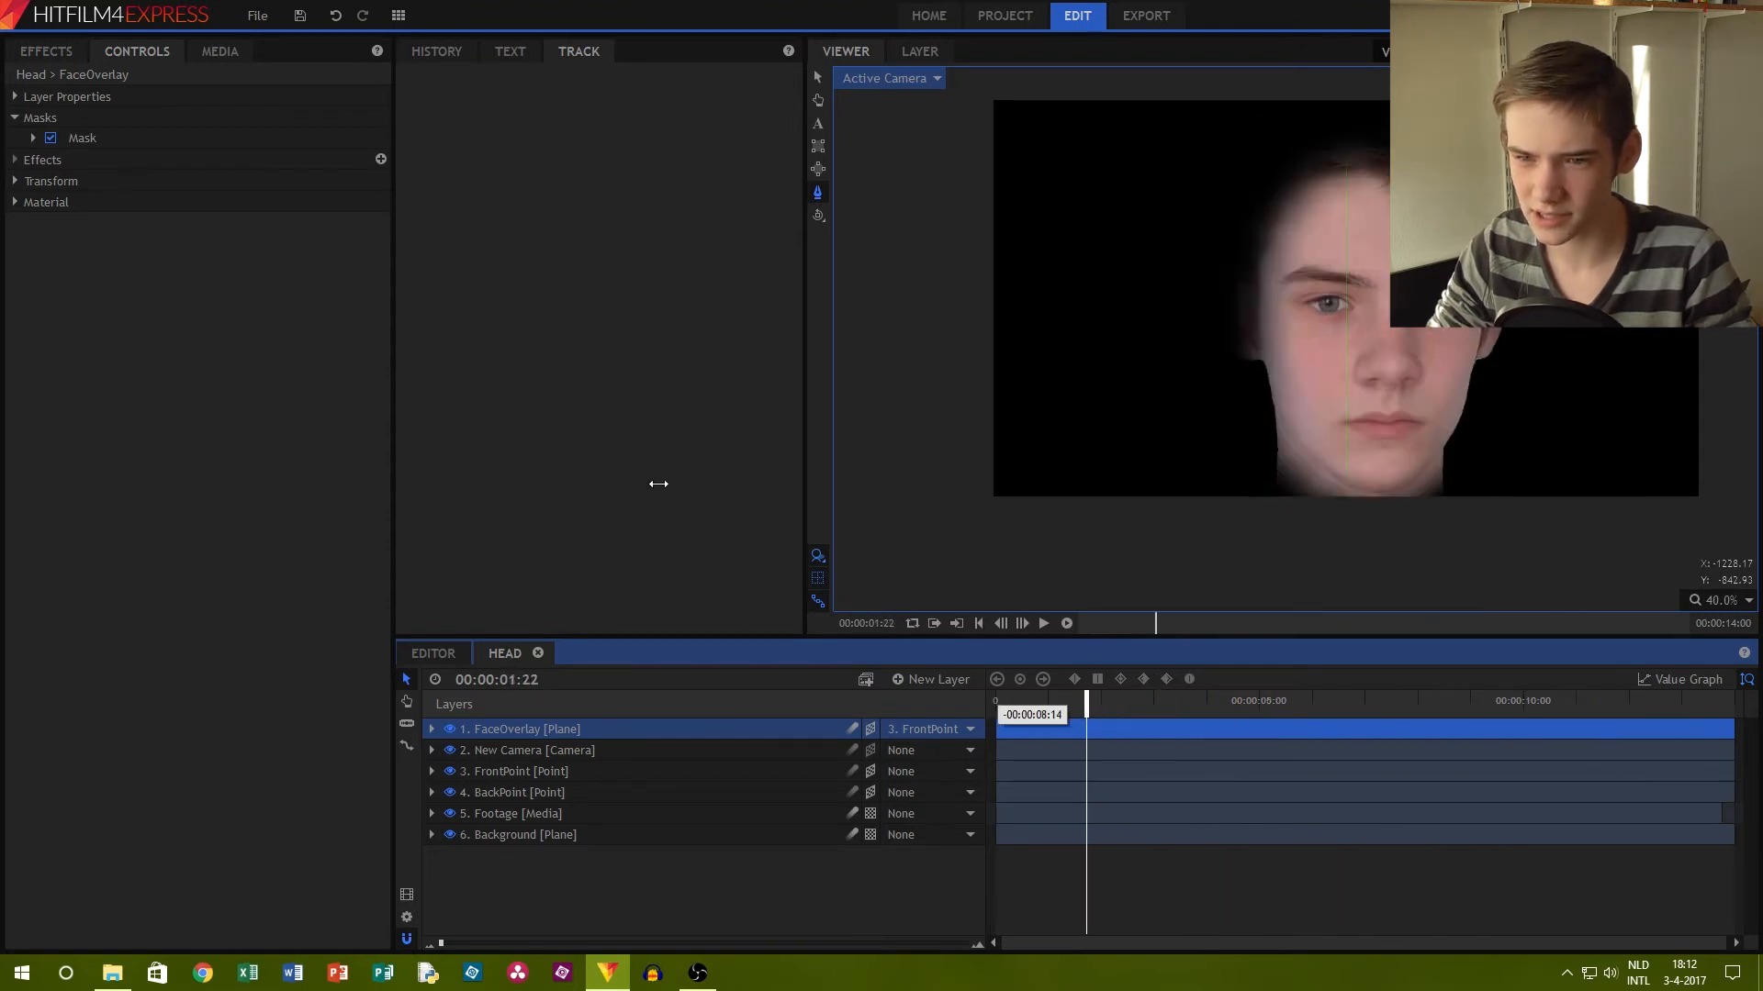
# Examine the FaceOverlay plane in the Top view at the start of the timeline, returning to the Active Camera view
pyautogui.click(874, 80)
pyautogui.click(879, 240)
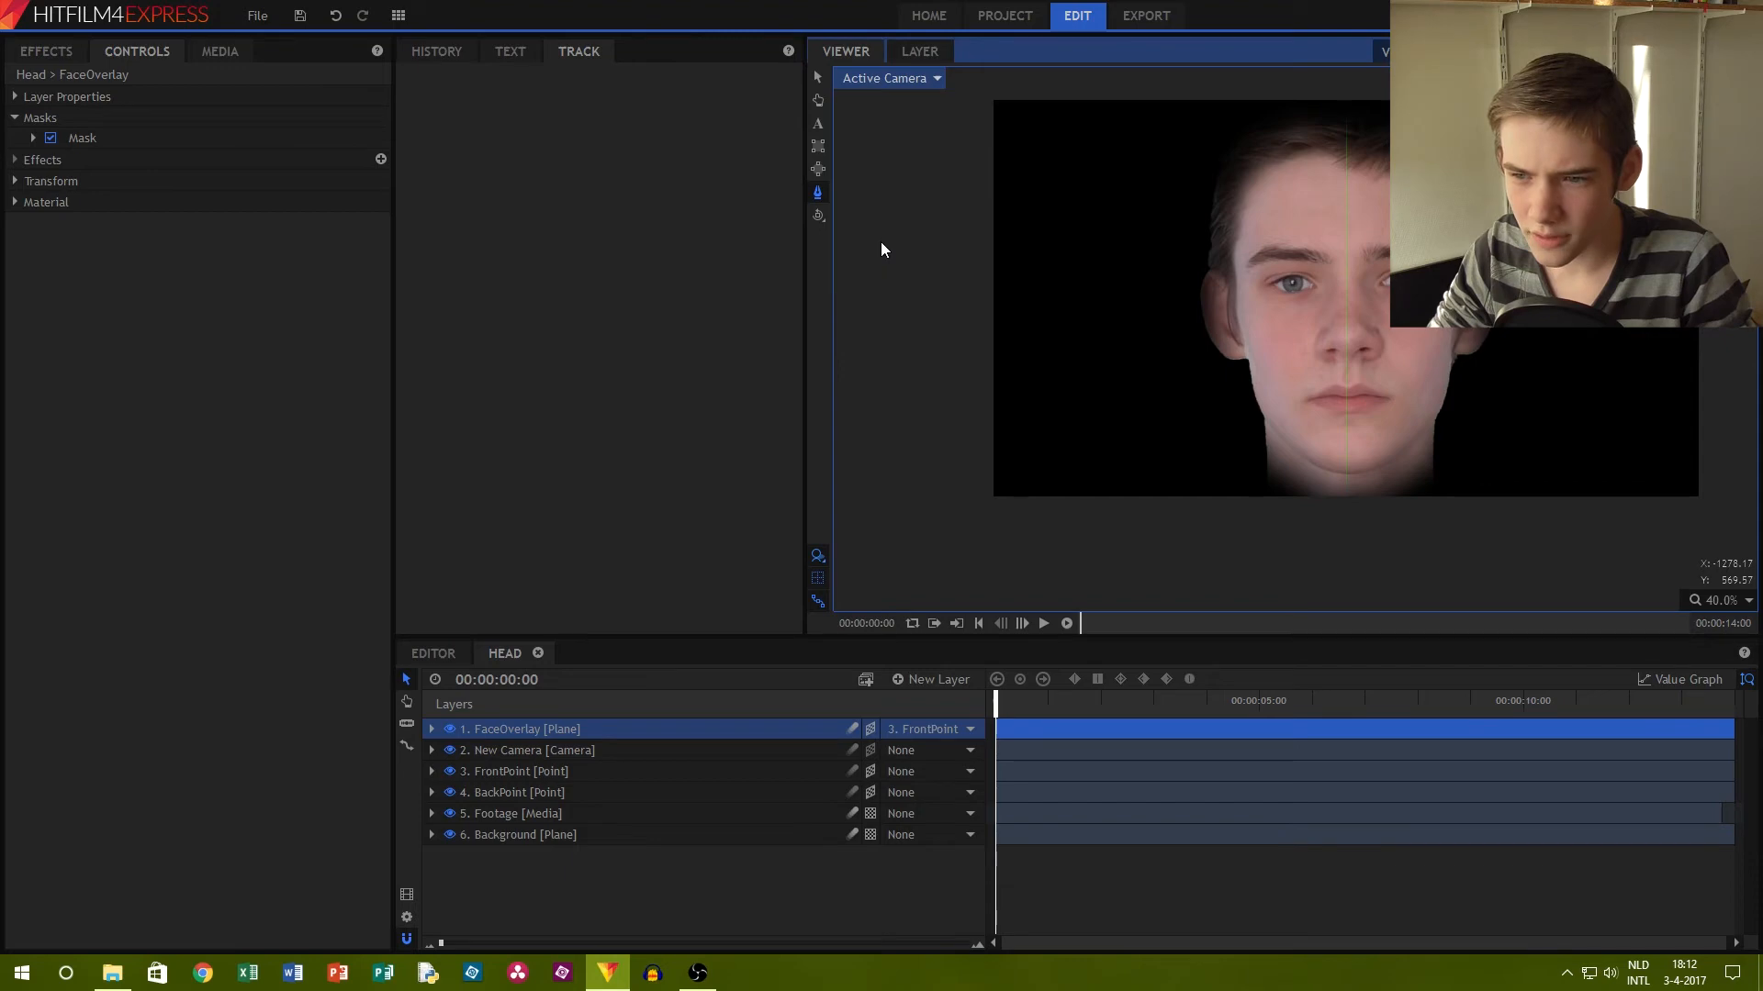
pyautogui.scroll(-4, 1105, 406)
pyautogui.press('h')
pyautogui.moveTo(1105, 406); pyautogui.dragTo(1241, 350)
pyautogui.click(670, 707)
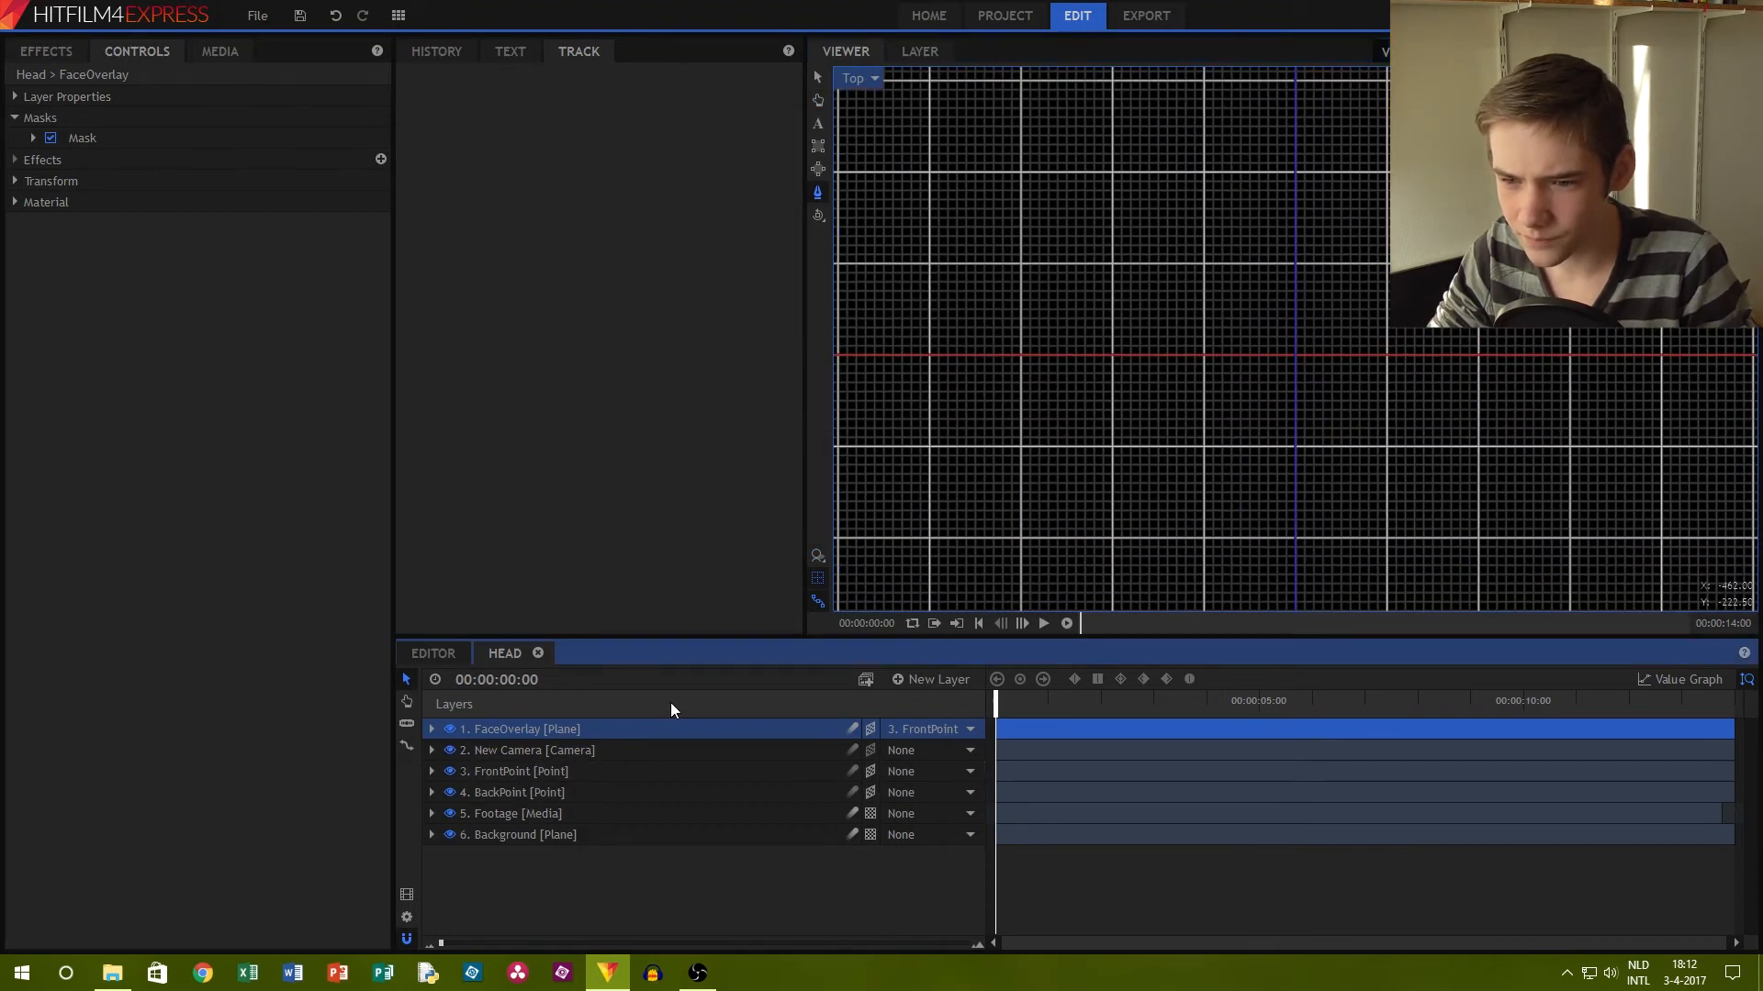
pyautogui.moveTo(999, 711); pyautogui.dragTo(906, 609)
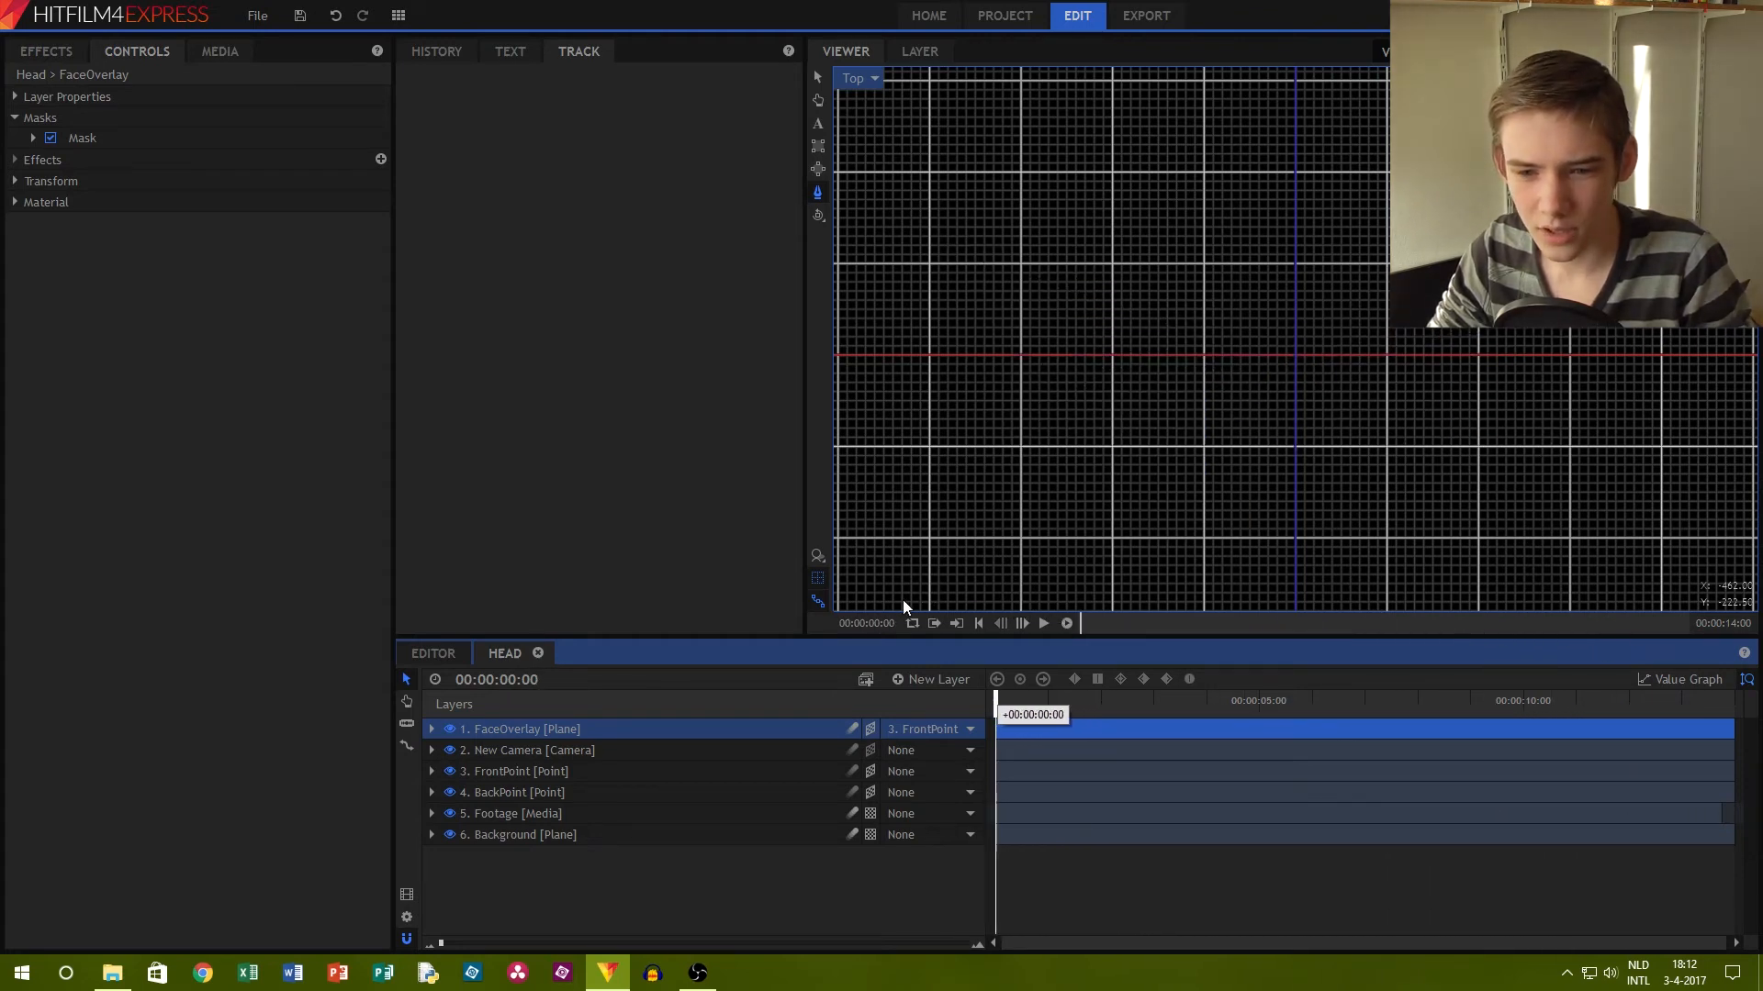
pyautogui.click(854, 85)
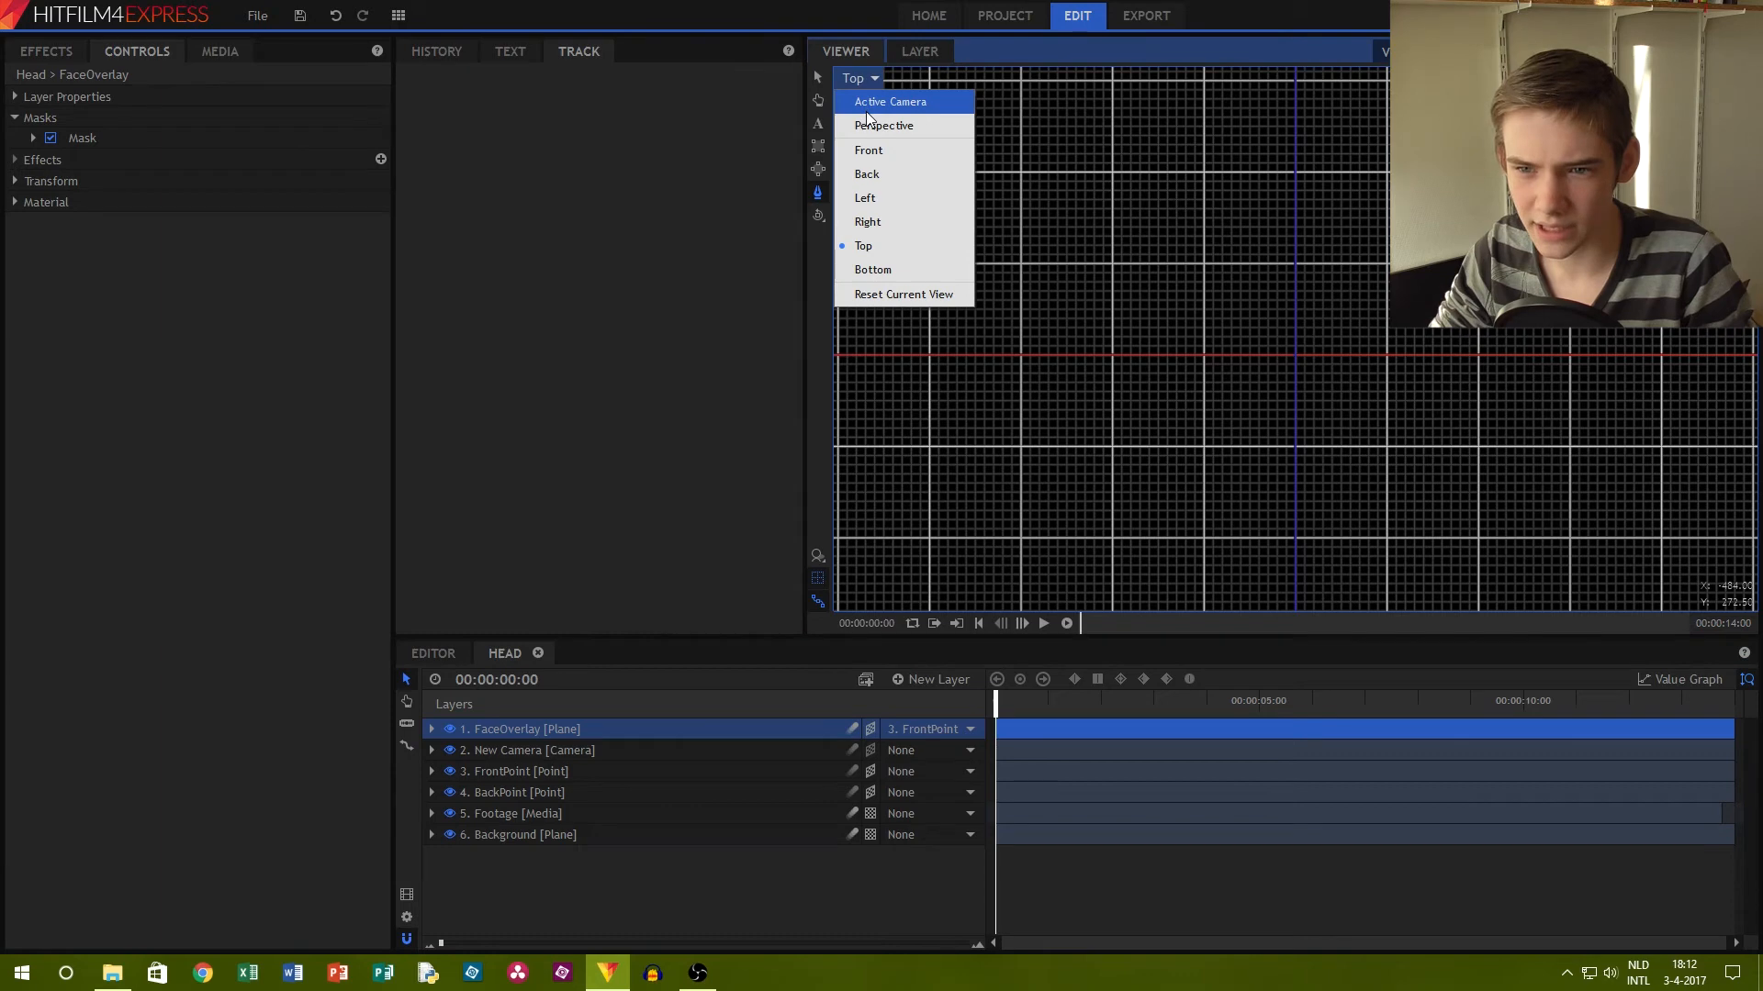
pyautogui.click(885, 102)
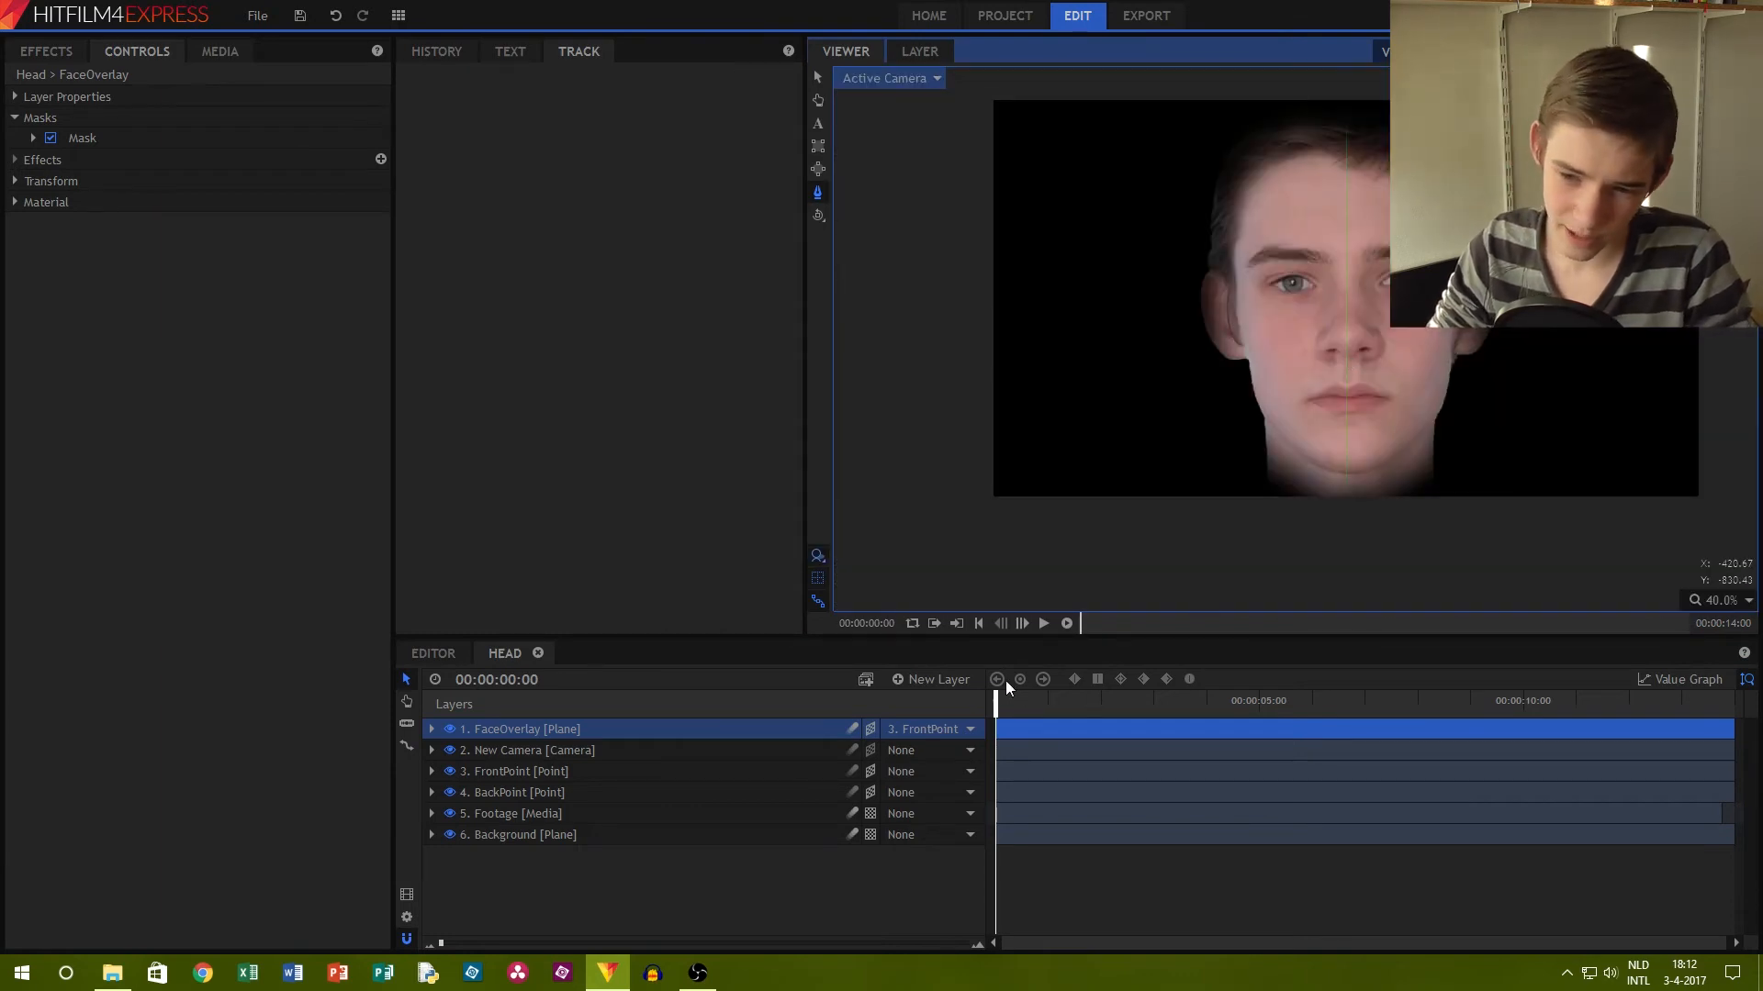
# Scrub through the head turn in the Active Camera view to check the overlay's coverage, returning to the first frame
pyautogui.moveTo(1007, 688); pyautogui.dragTo(1455, 693)
pyautogui.press('Home')
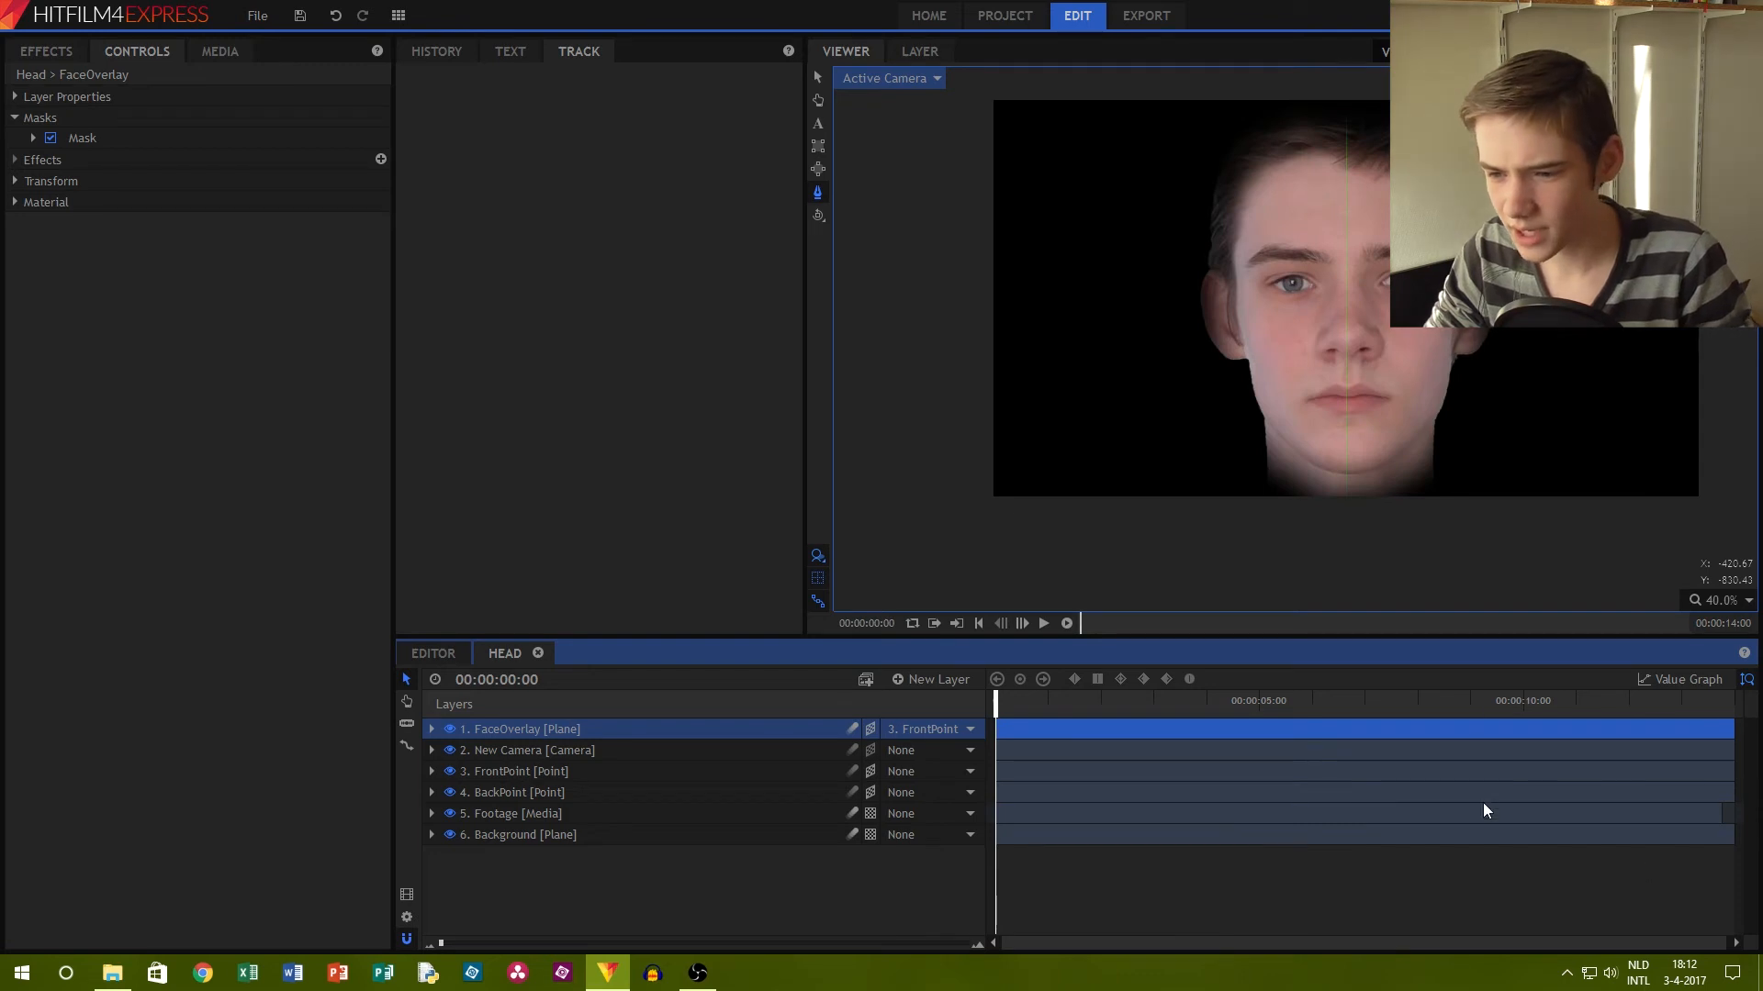
pyautogui.moveTo(1084, 941); pyautogui.dragTo(1487, 942)
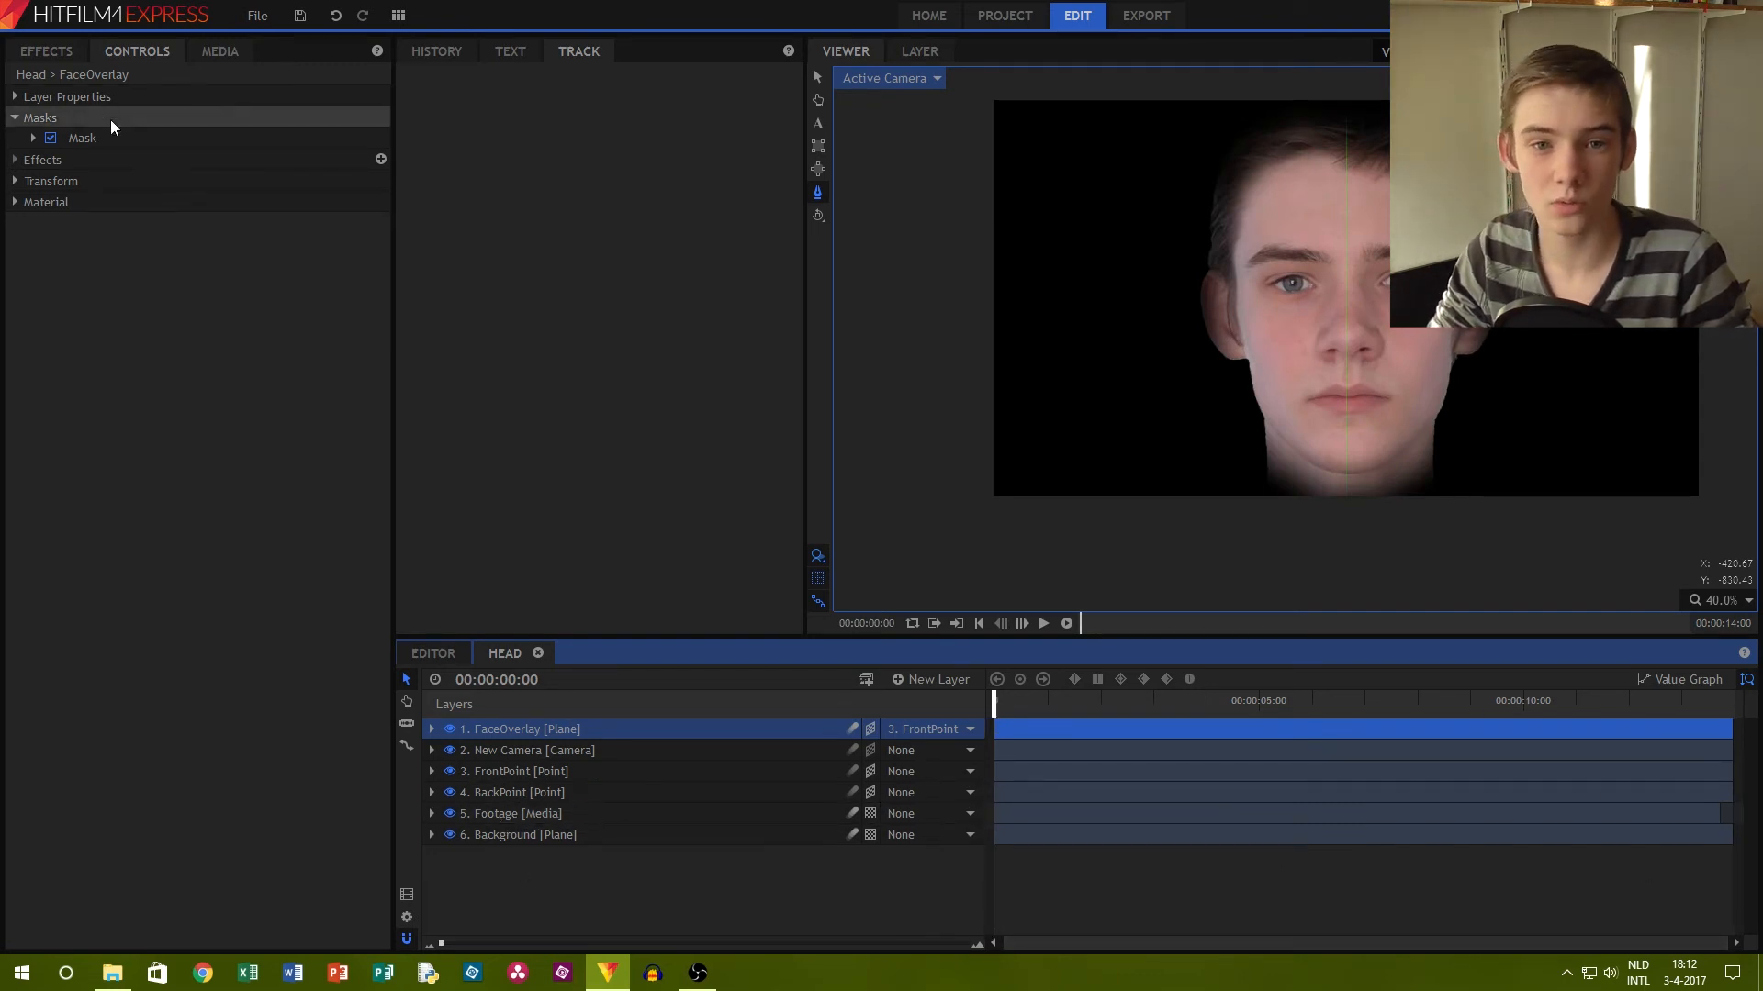
# Create a new 14-second composite shot named HUD using the 1080p Full HD @ 30 fps template
pyautogui.click(222, 42)
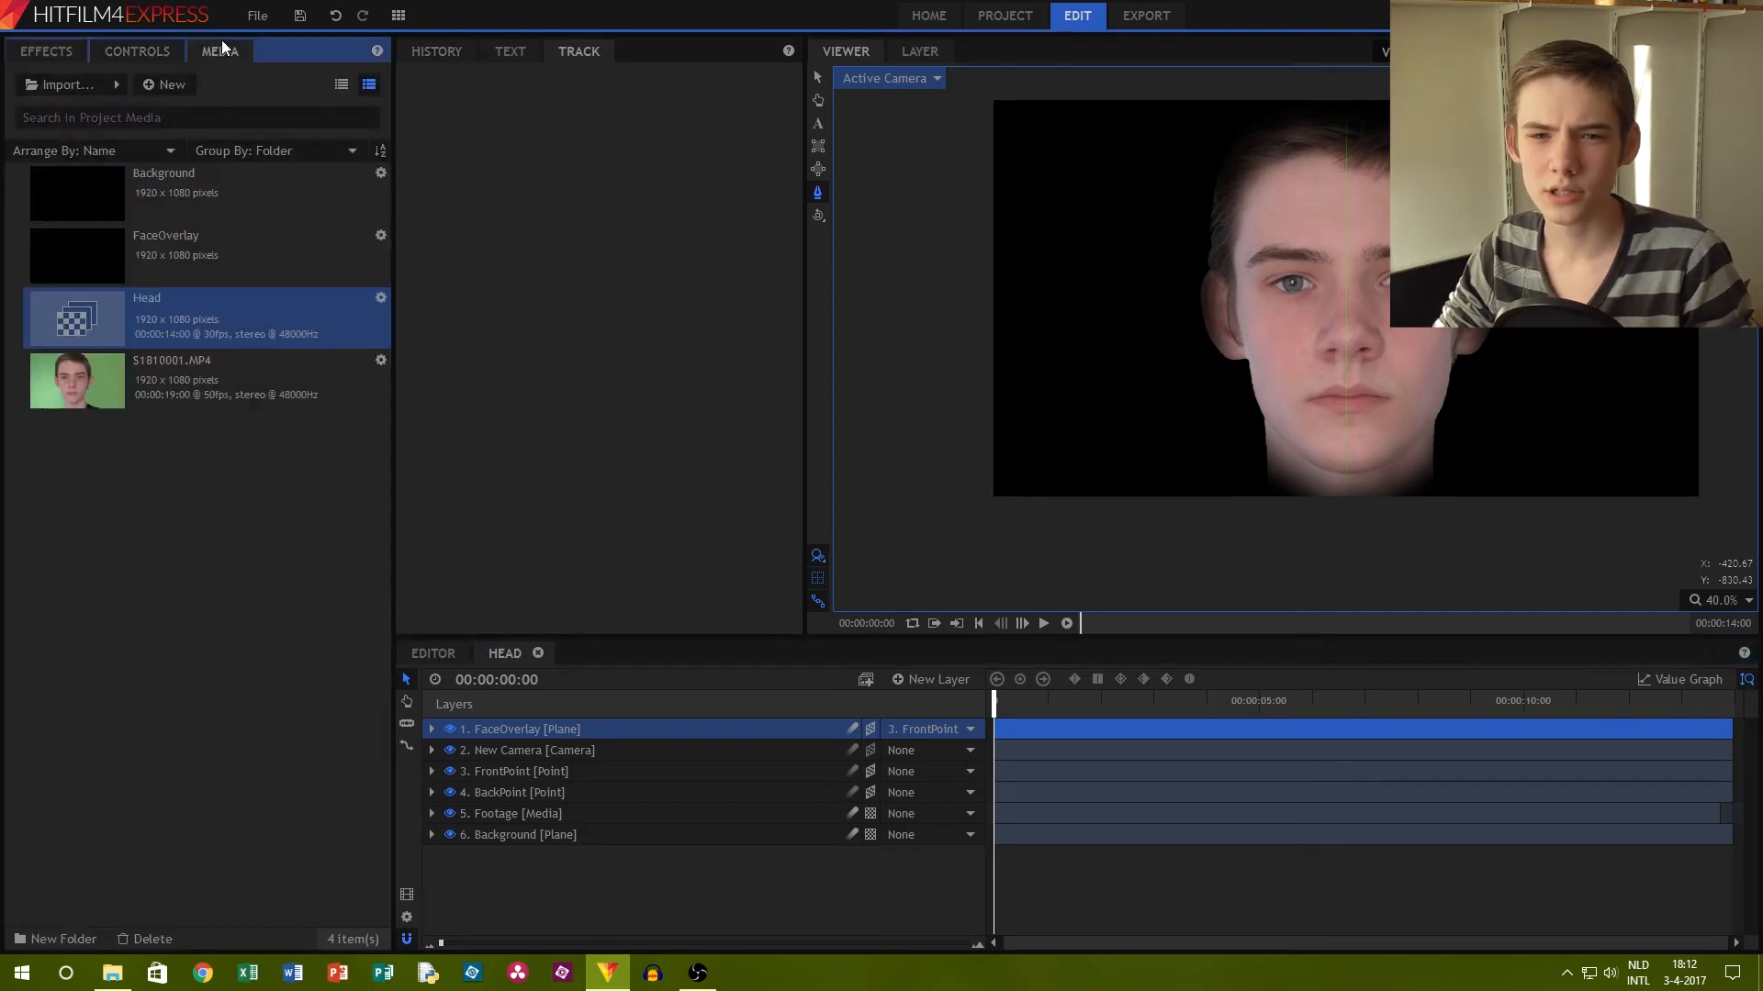
pyautogui.rightClick(44, 679)
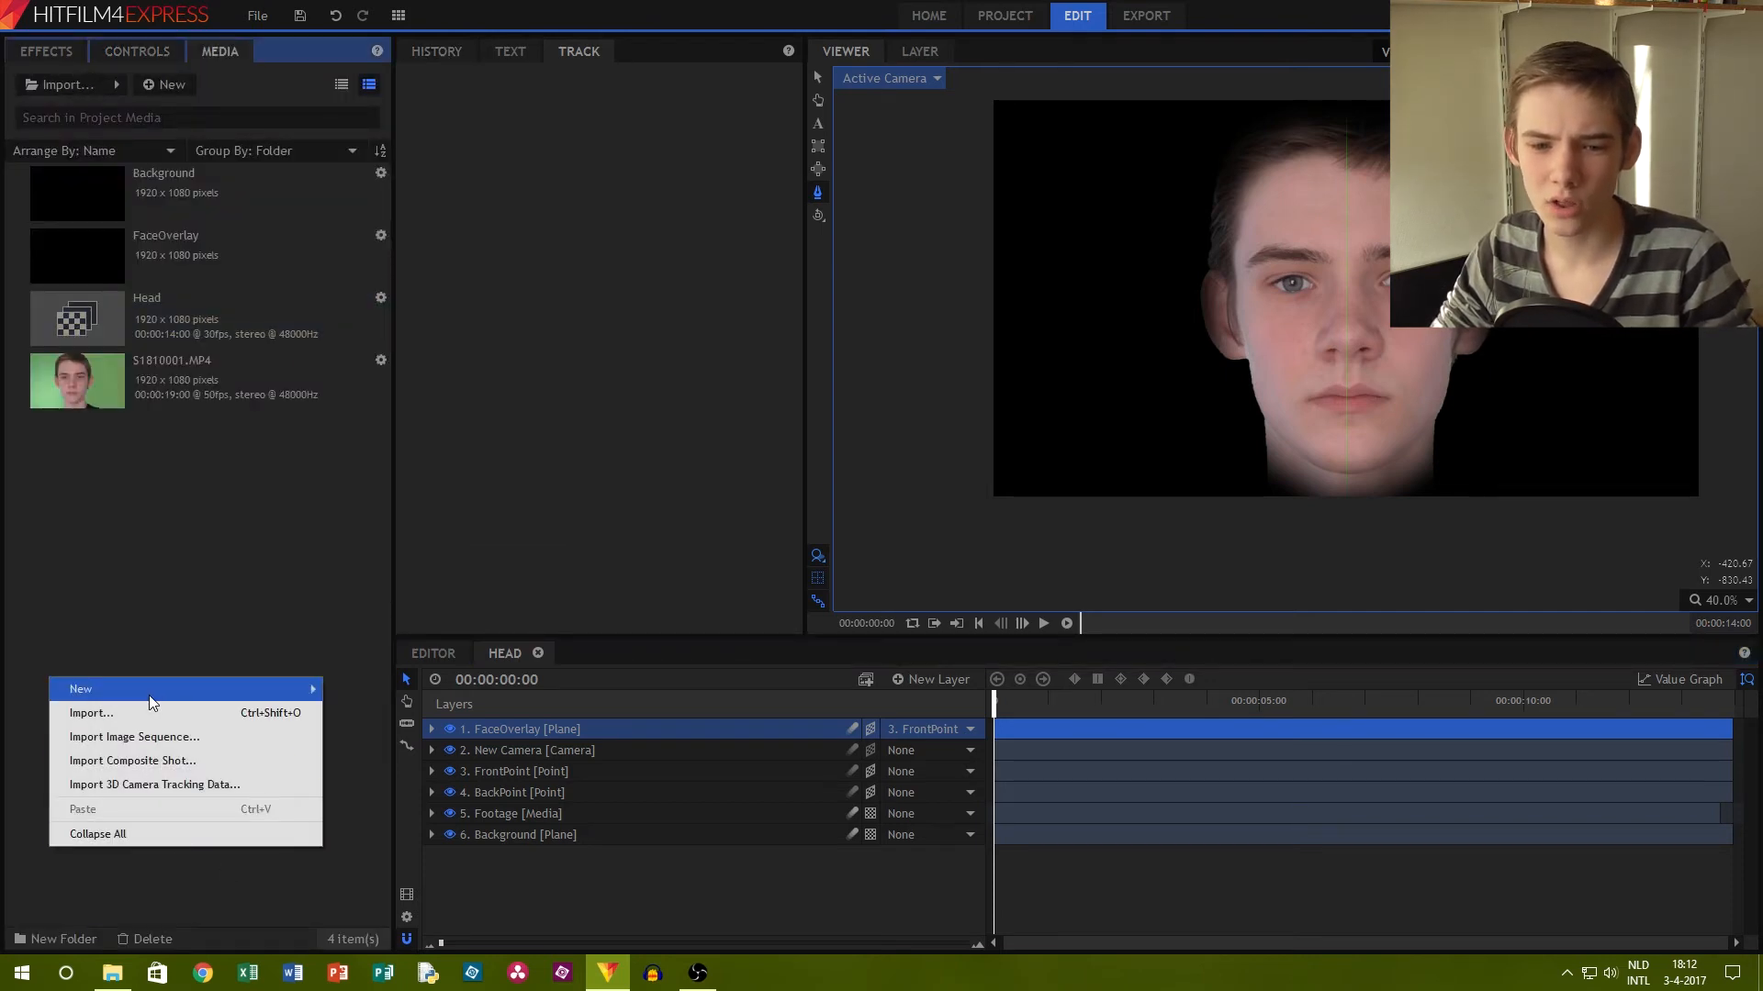
pyautogui.moveTo(148, 696)
pyautogui.click(386, 690)
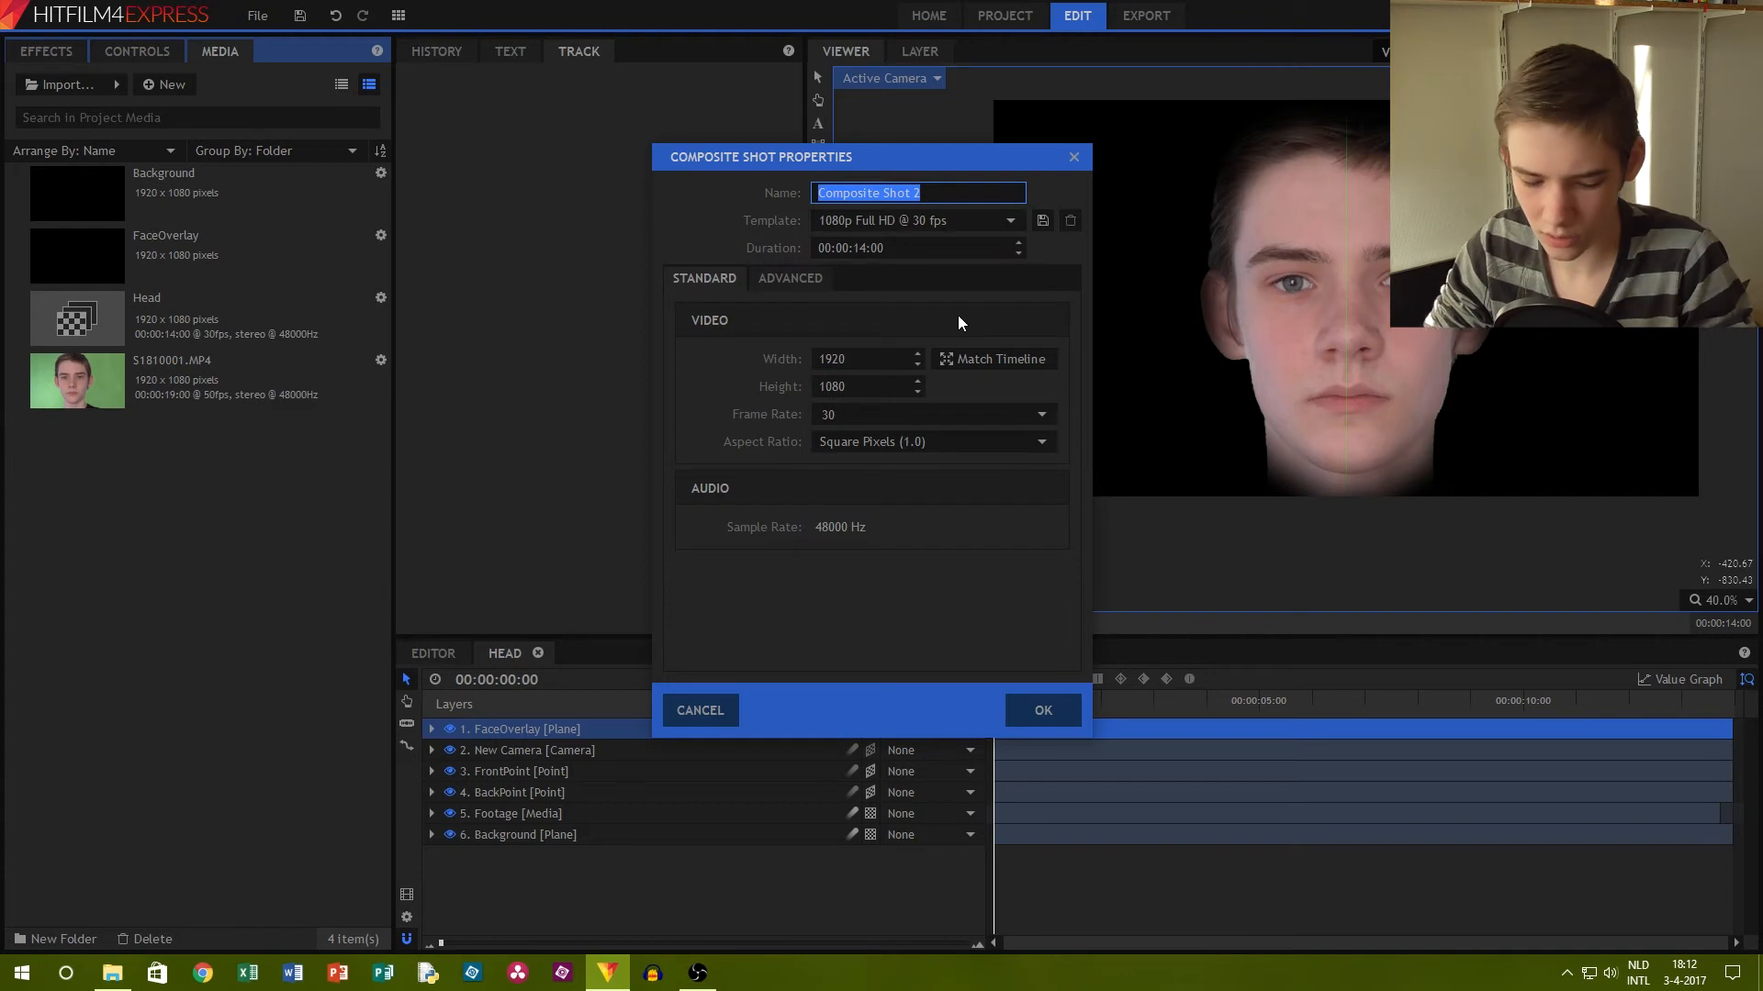
pyautogui.write('Hud')
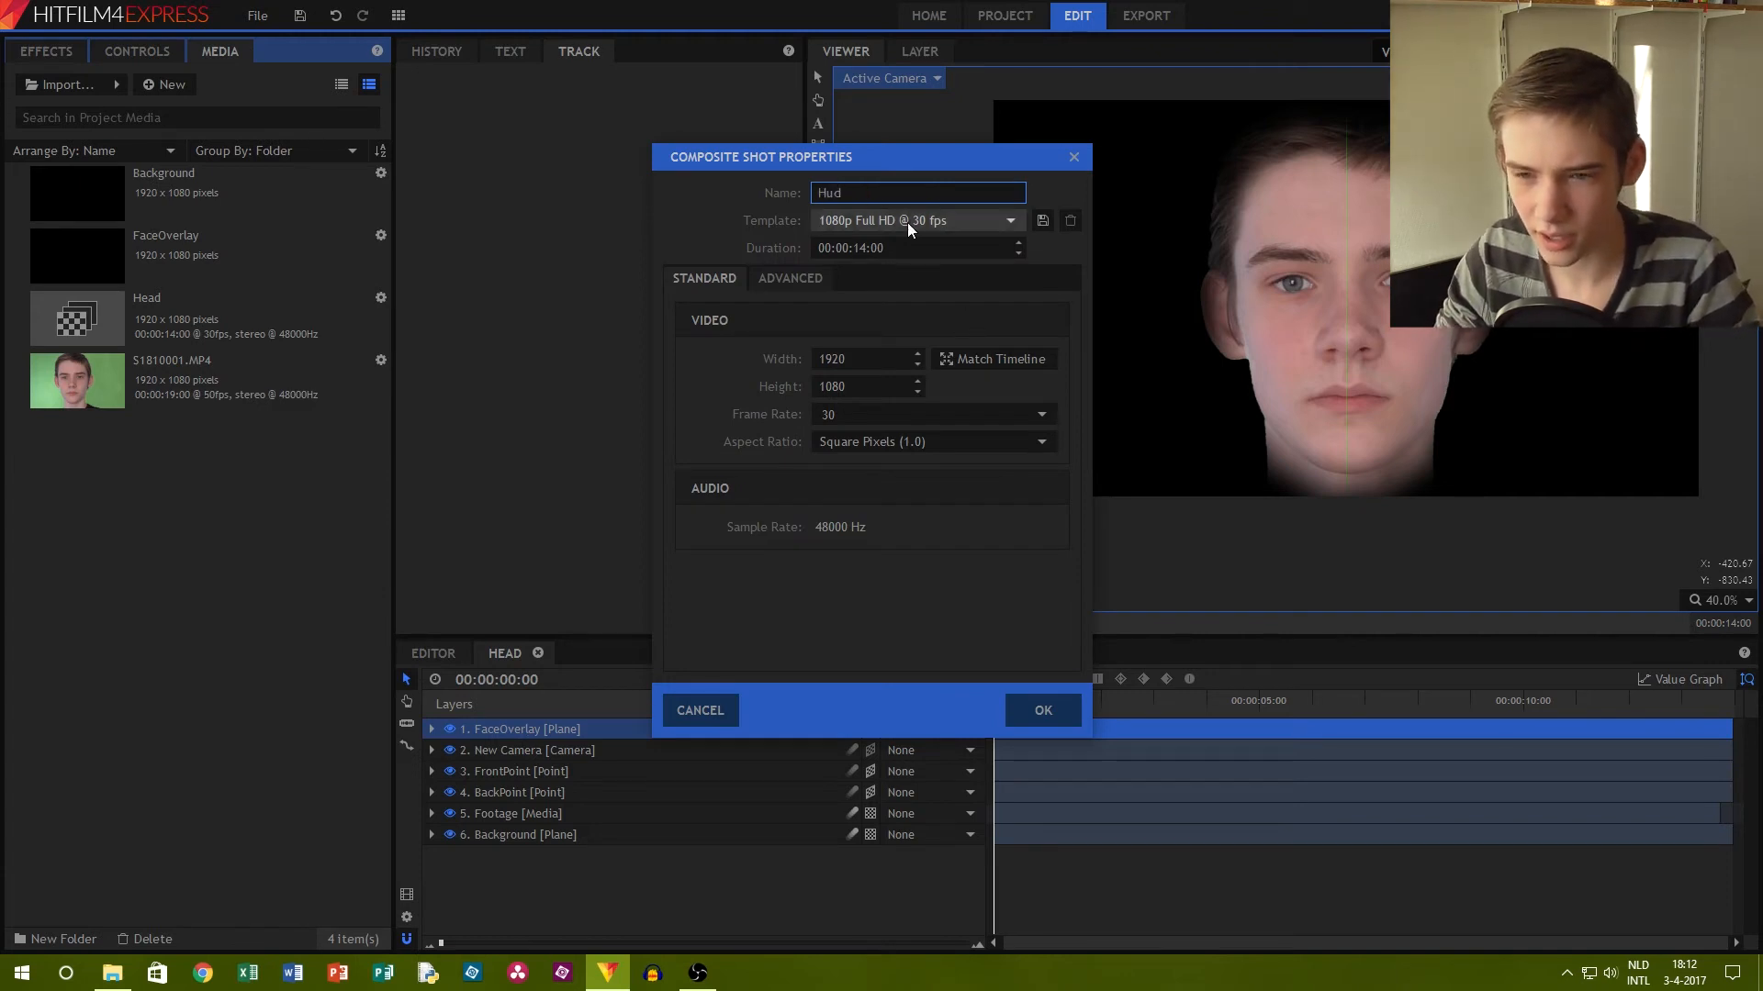
pyautogui.press('BackSpace')
pyautogui.press('BackSpace')
pyautogui.write('UD')
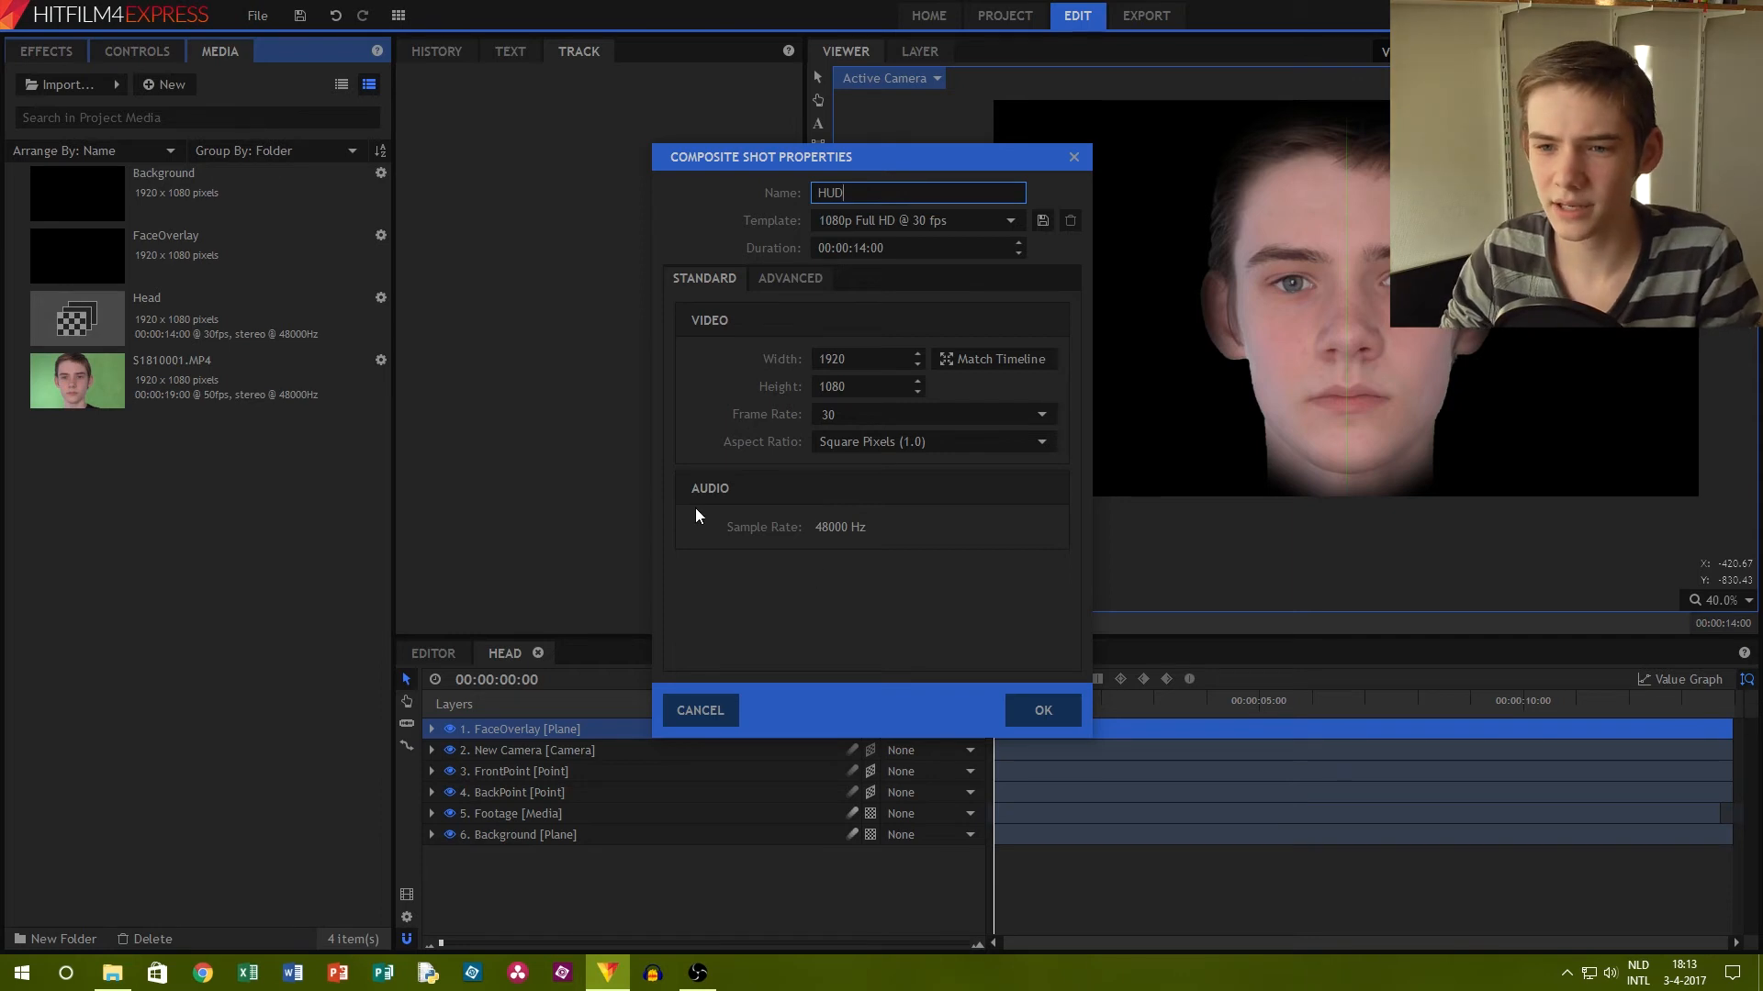
pyautogui.click(1047, 708)
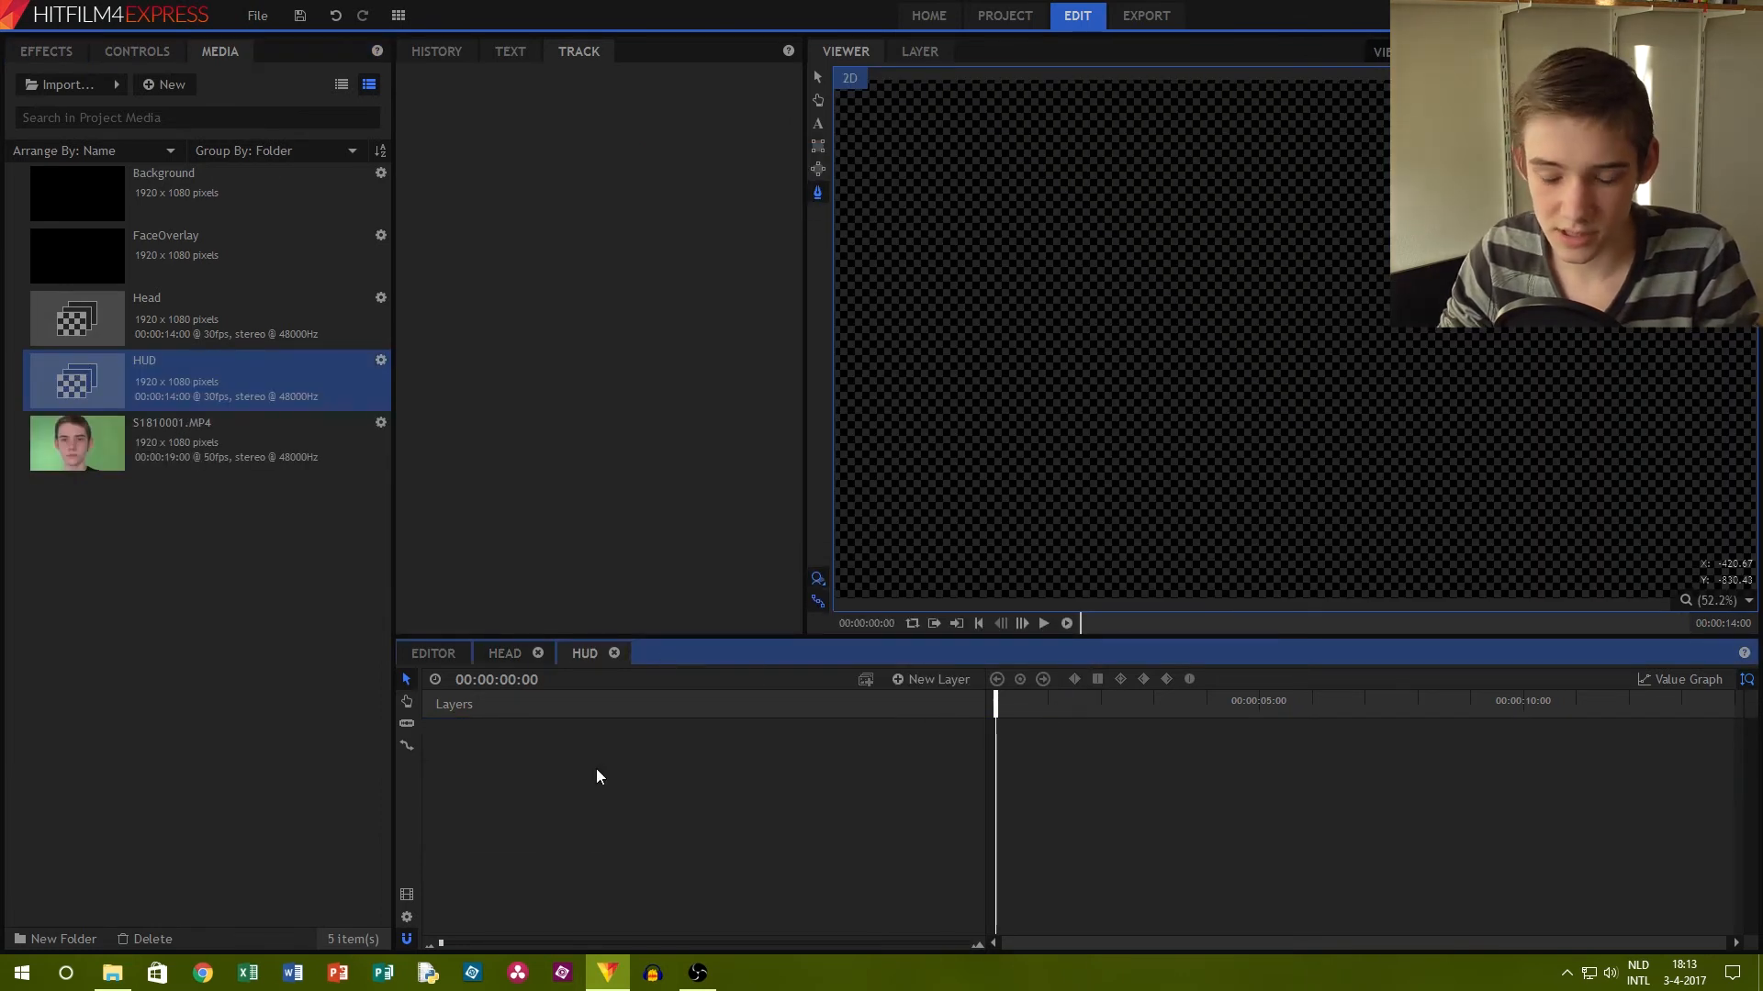
# Import the HUD Horizon Layer 1 to 5 mp4 clips from the HUD Assets folder into the project media
pyautogui.click(112, 972)
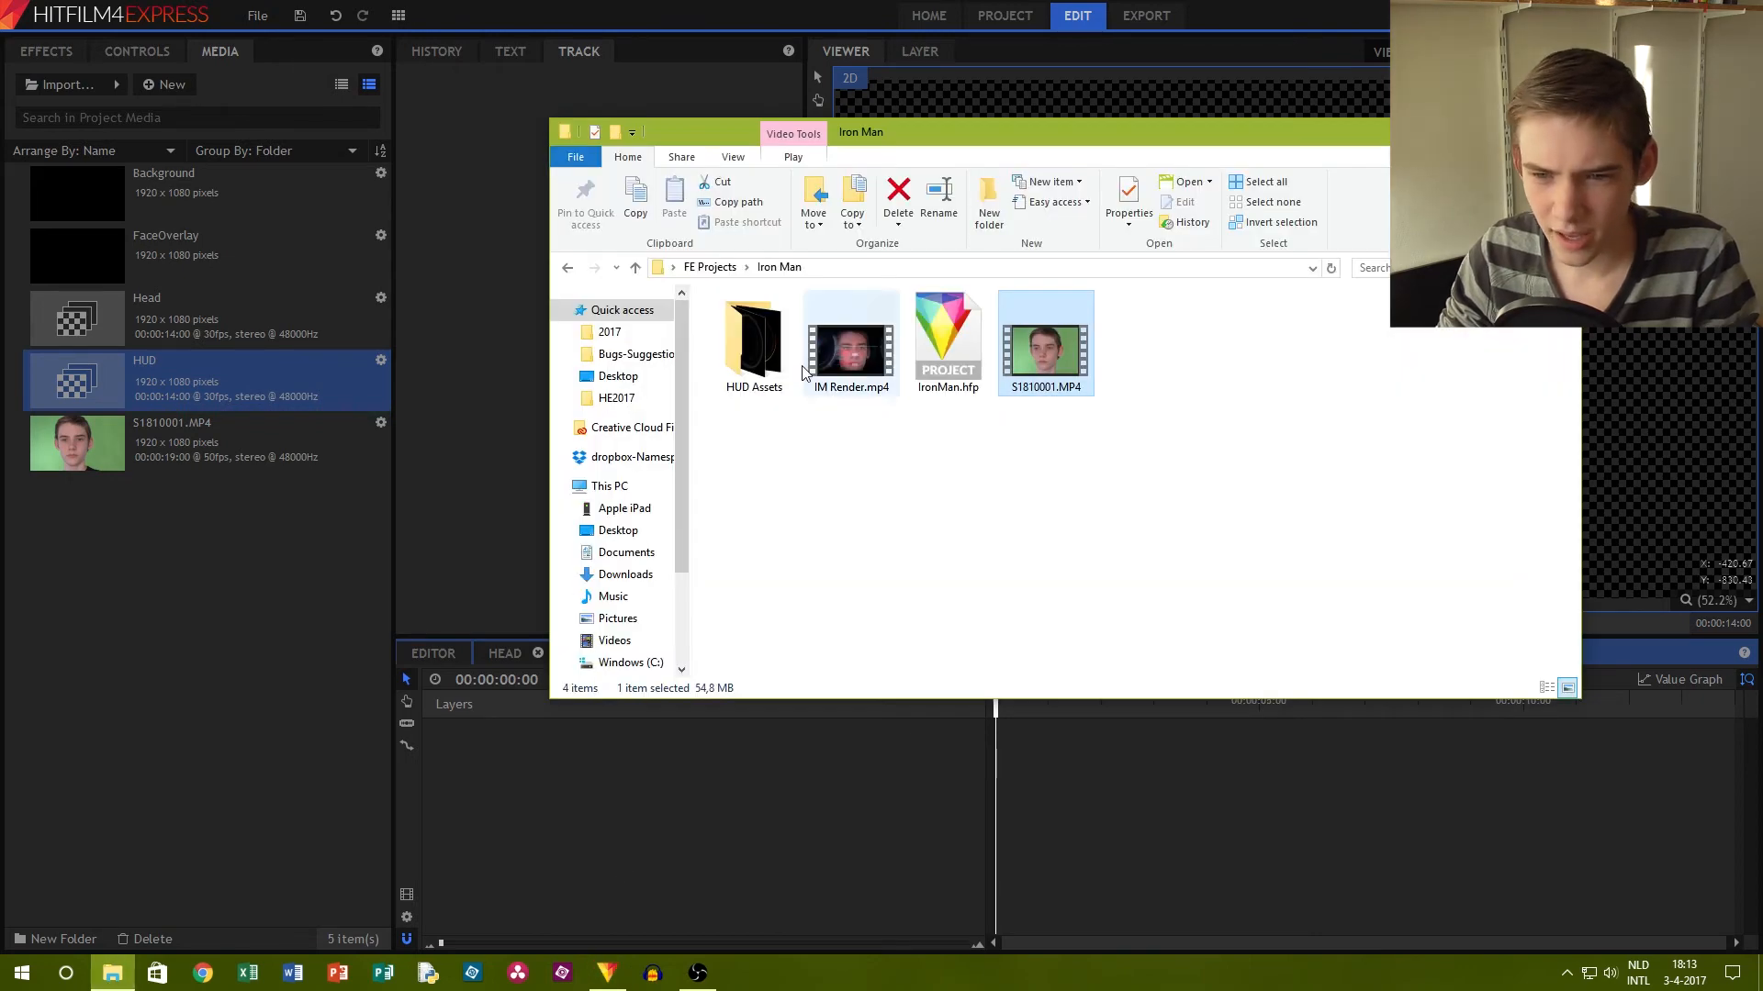
pyautogui.click(767, 369)
pyautogui.doubleClick(766, 369)
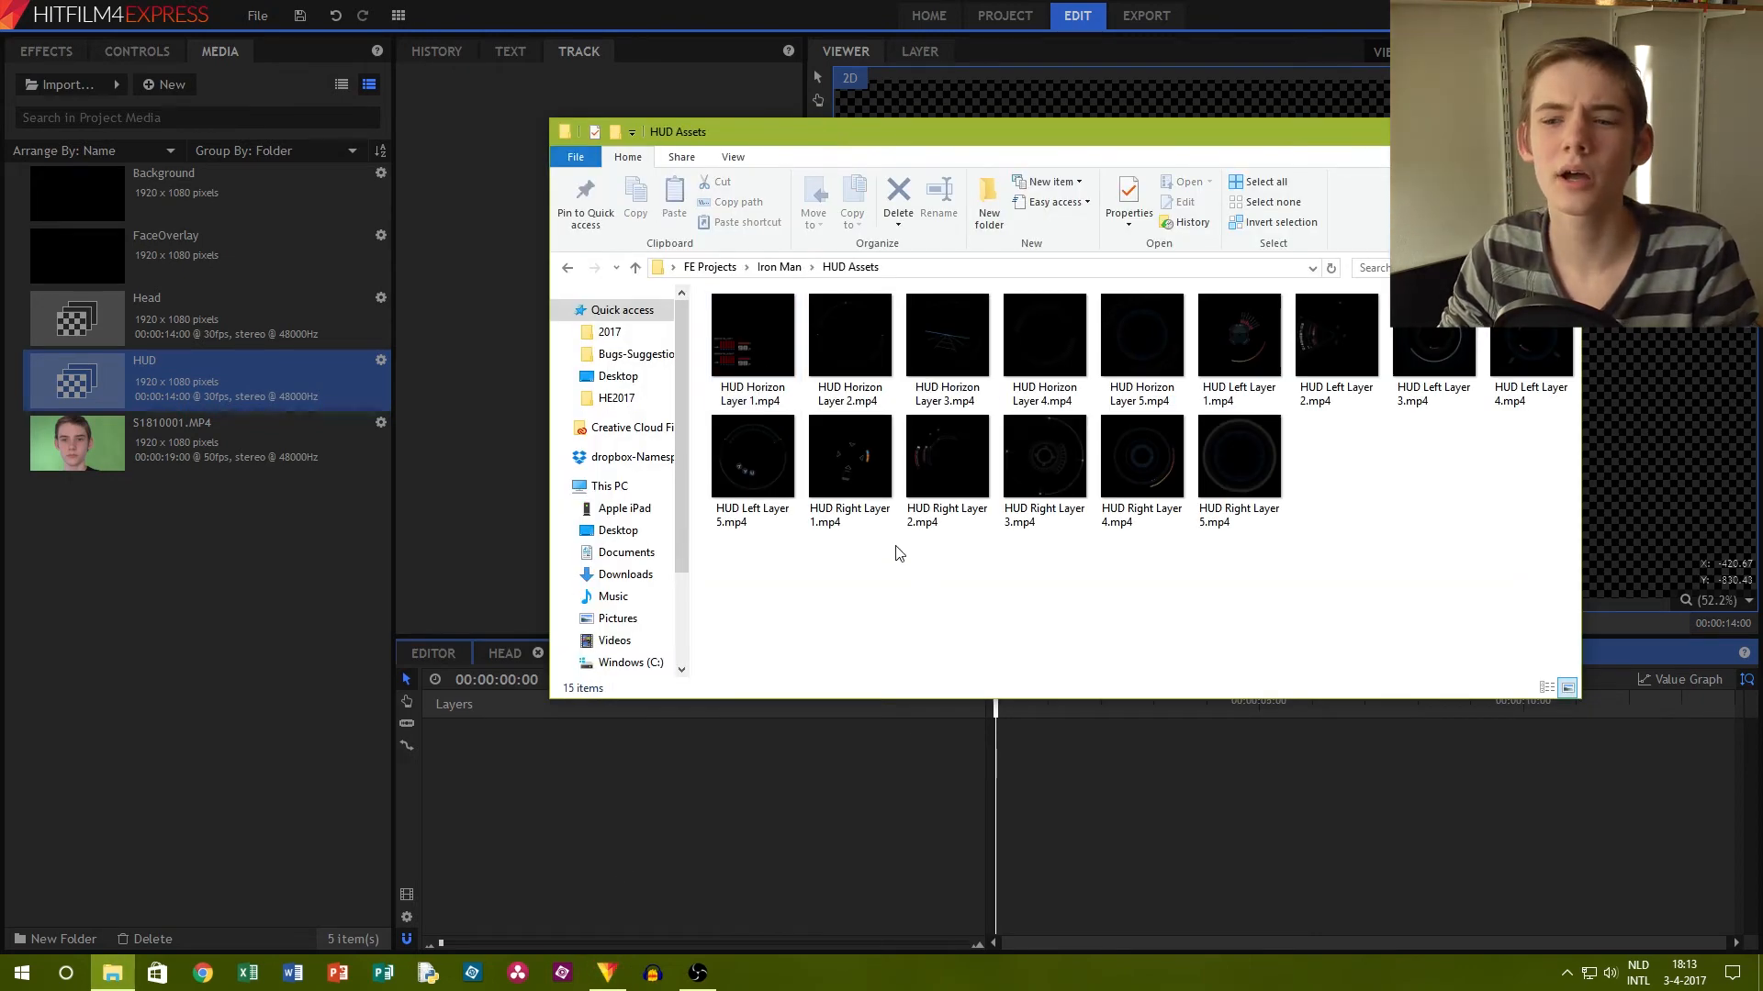
pyautogui.click(1159, 369)
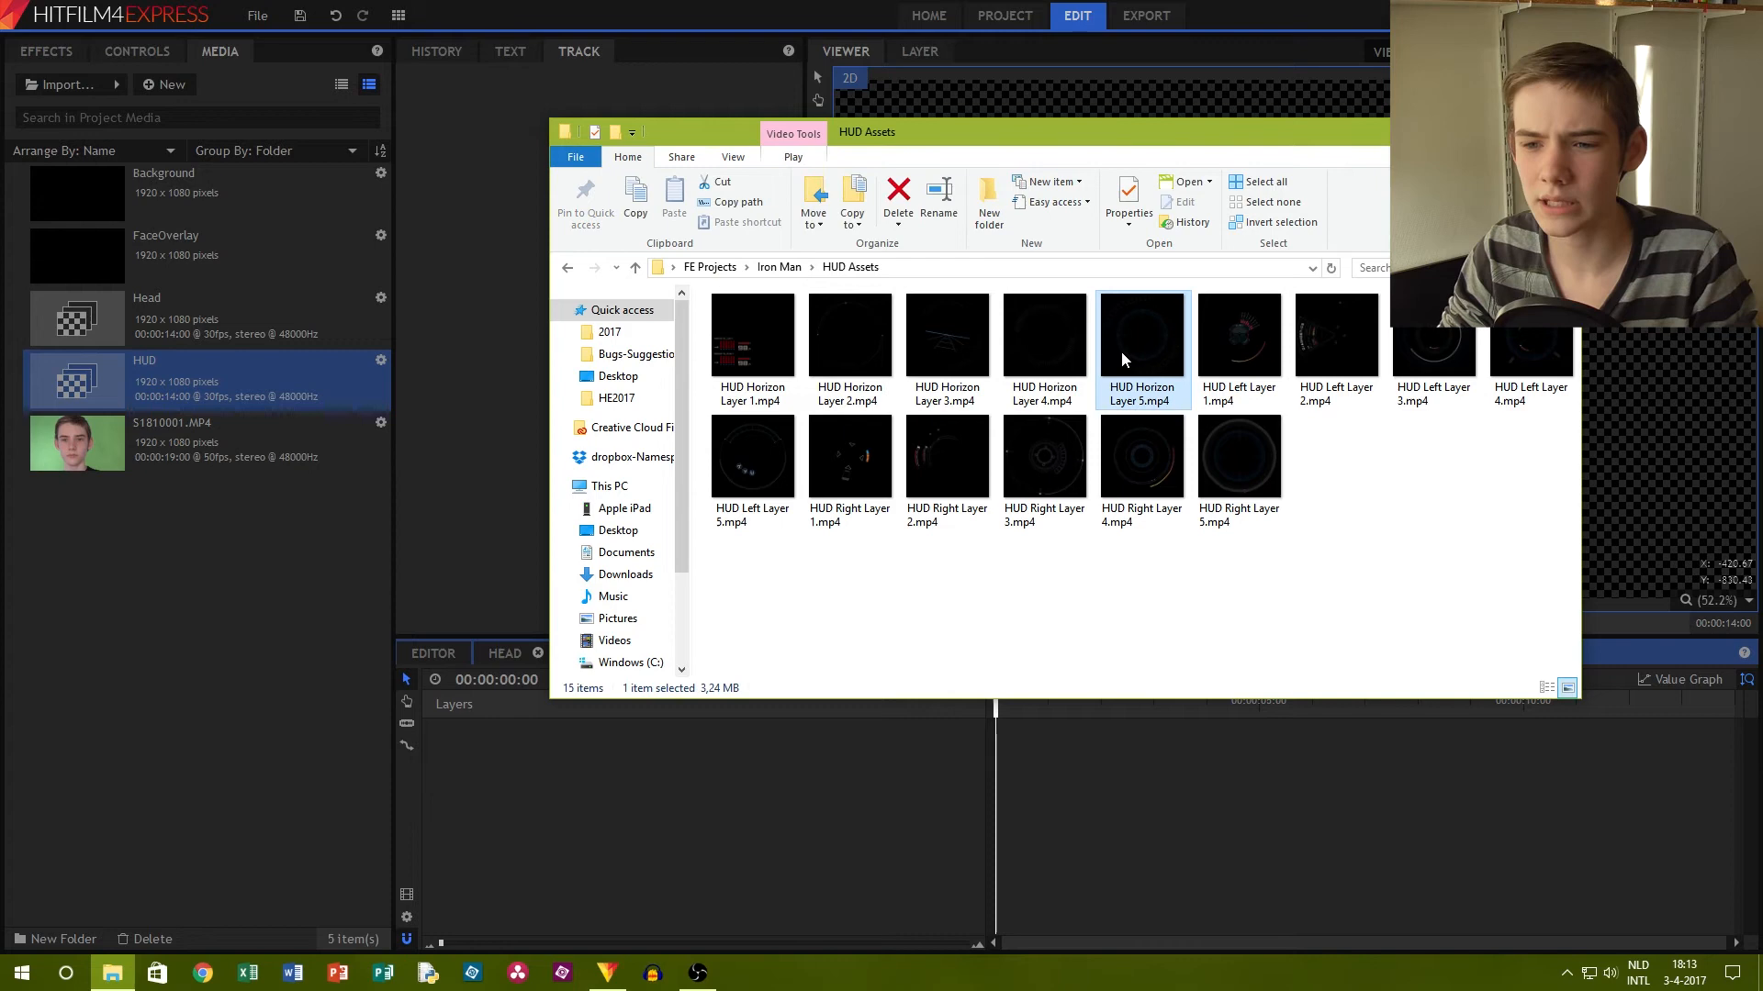
pyautogui.keyDown('shift'); pyautogui.click(737, 307); pyautogui.keyUp('shift')
pyautogui.moveTo(736, 307); pyautogui.dragTo(184, 619)
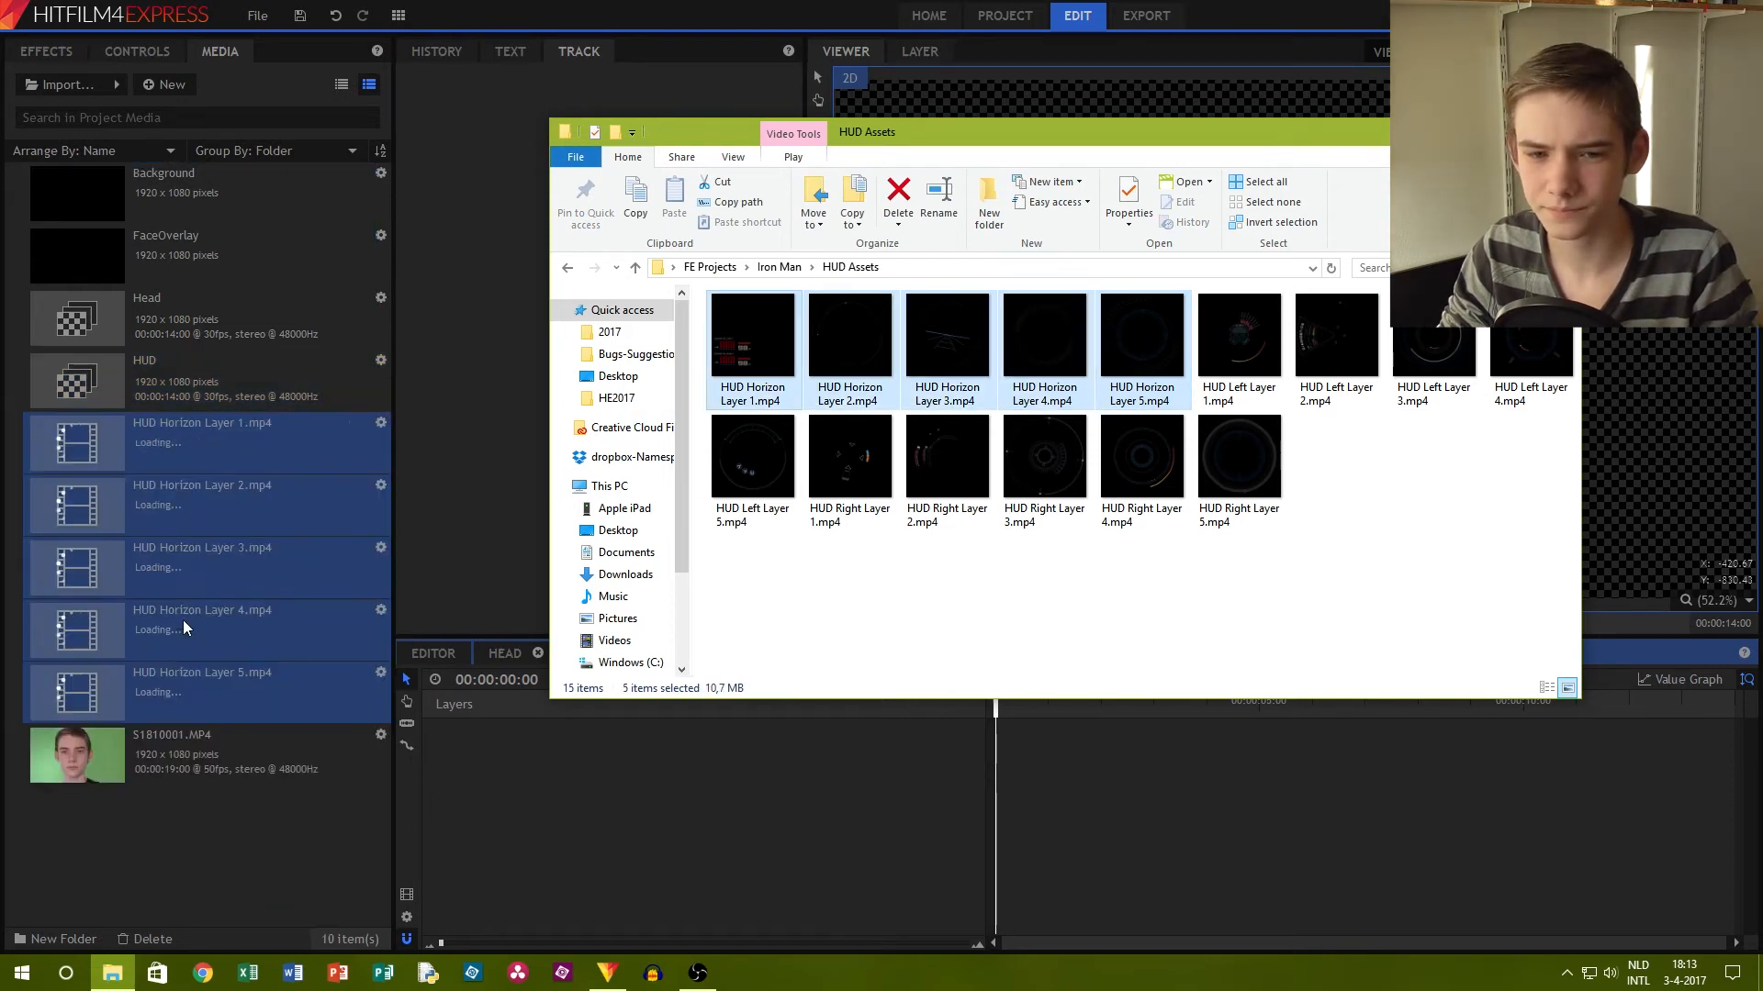
pyautogui.click(200, 858)
# Add the five HUD Horizon Layer clips to the HUD composite shot's timeline, starting at the first frame
pyautogui.click(208, 709)
pyautogui.keyDown('shift'); pyautogui.click(215, 435); pyautogui.keyUp('shift')
pyautogui.moveTo(213, 433); pyautogui.dragTo(624, 748)
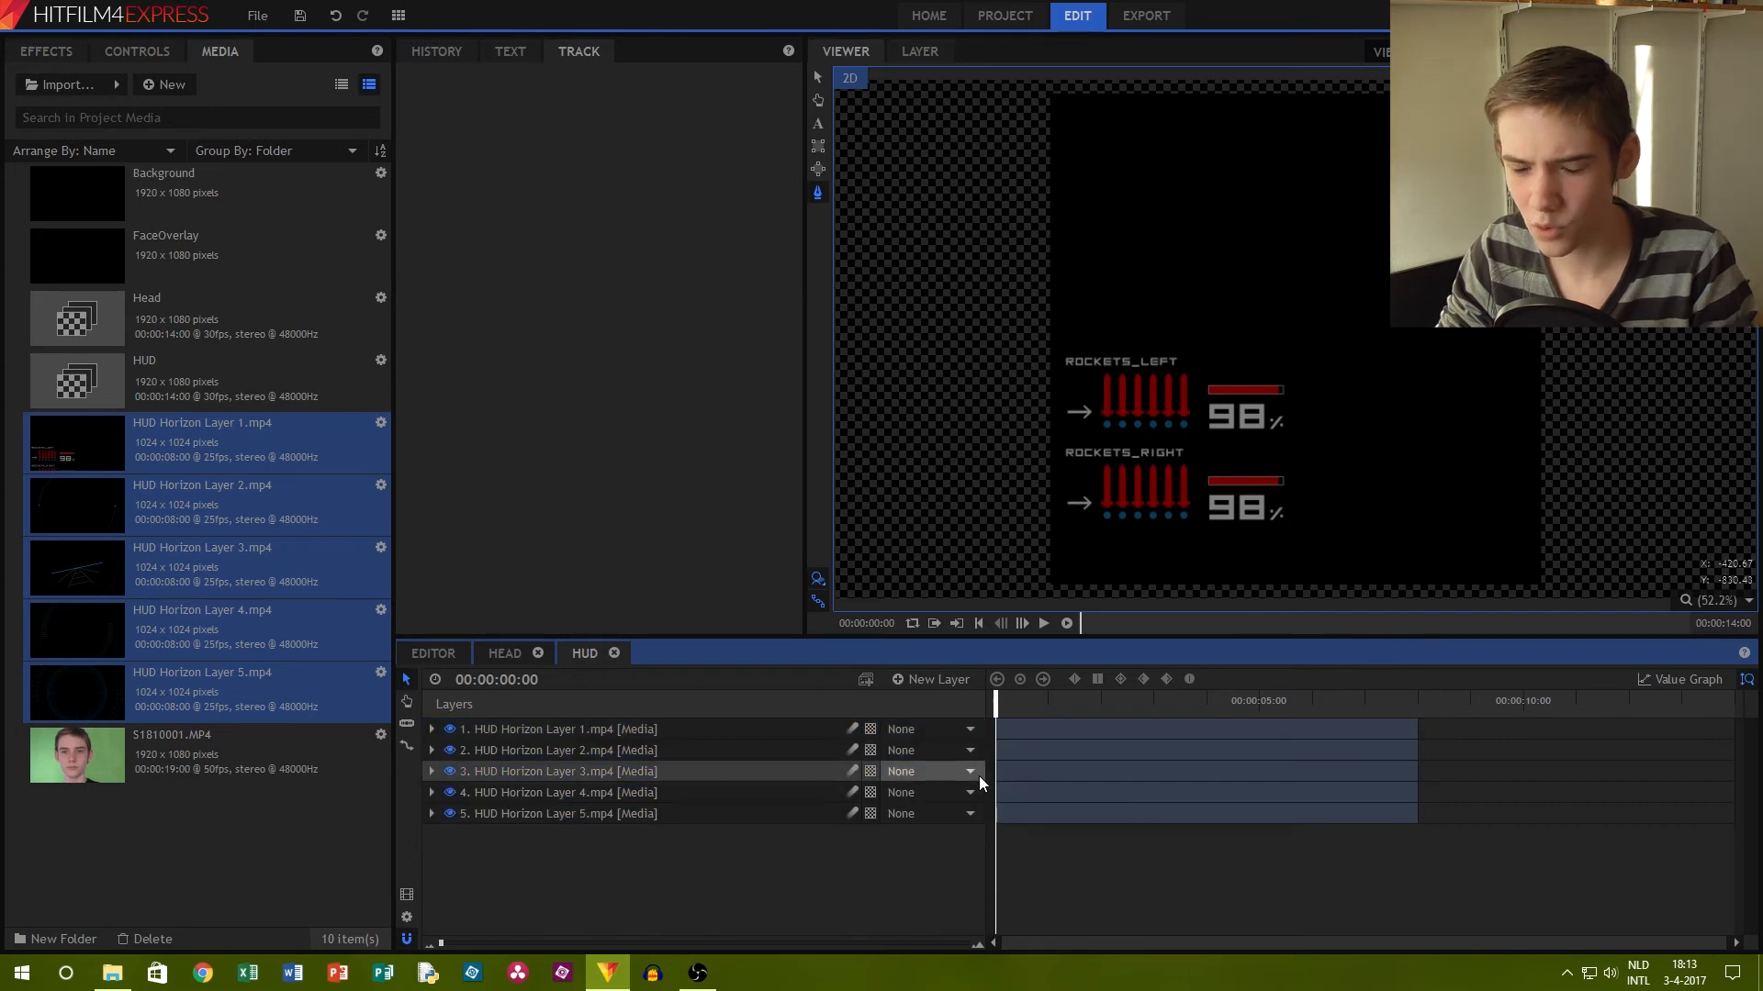
pyautogui.click(239, 819)
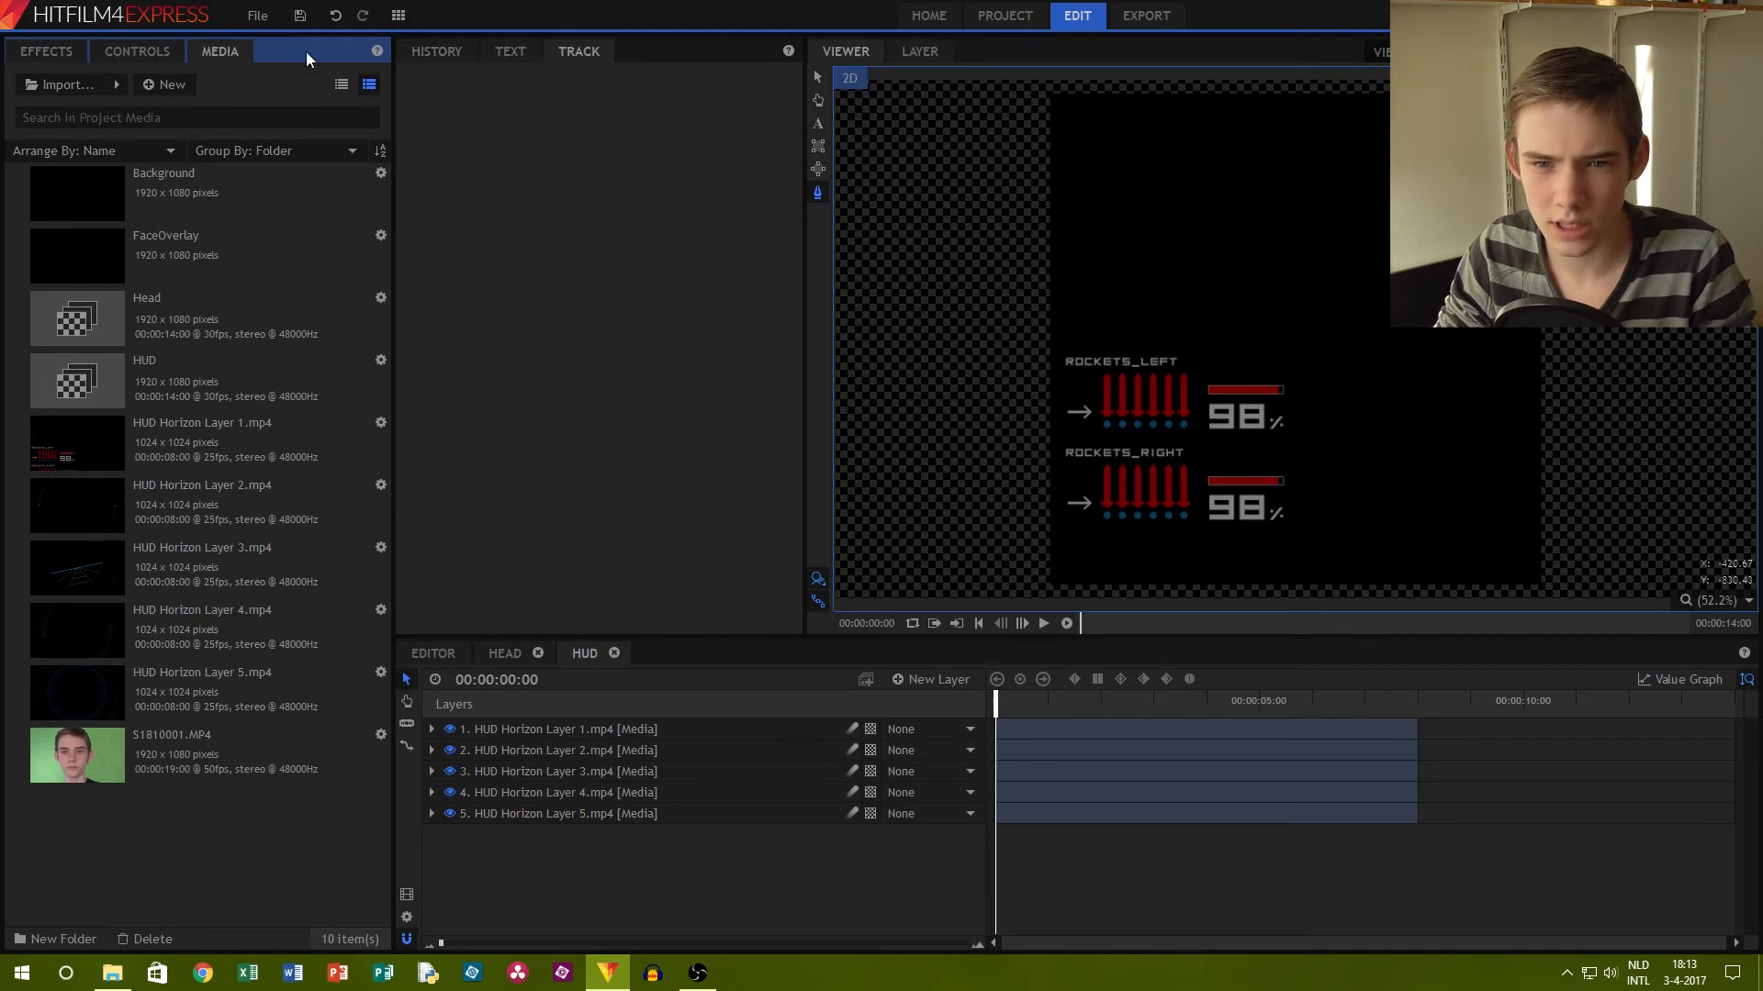
# Set the HUD composite shot's width and height to 1024 x 1024 pixels
pyautogui.click(204, 326)
pyautogui.rightClick(203, 327)
pyautogui.rightClick(163, 391)
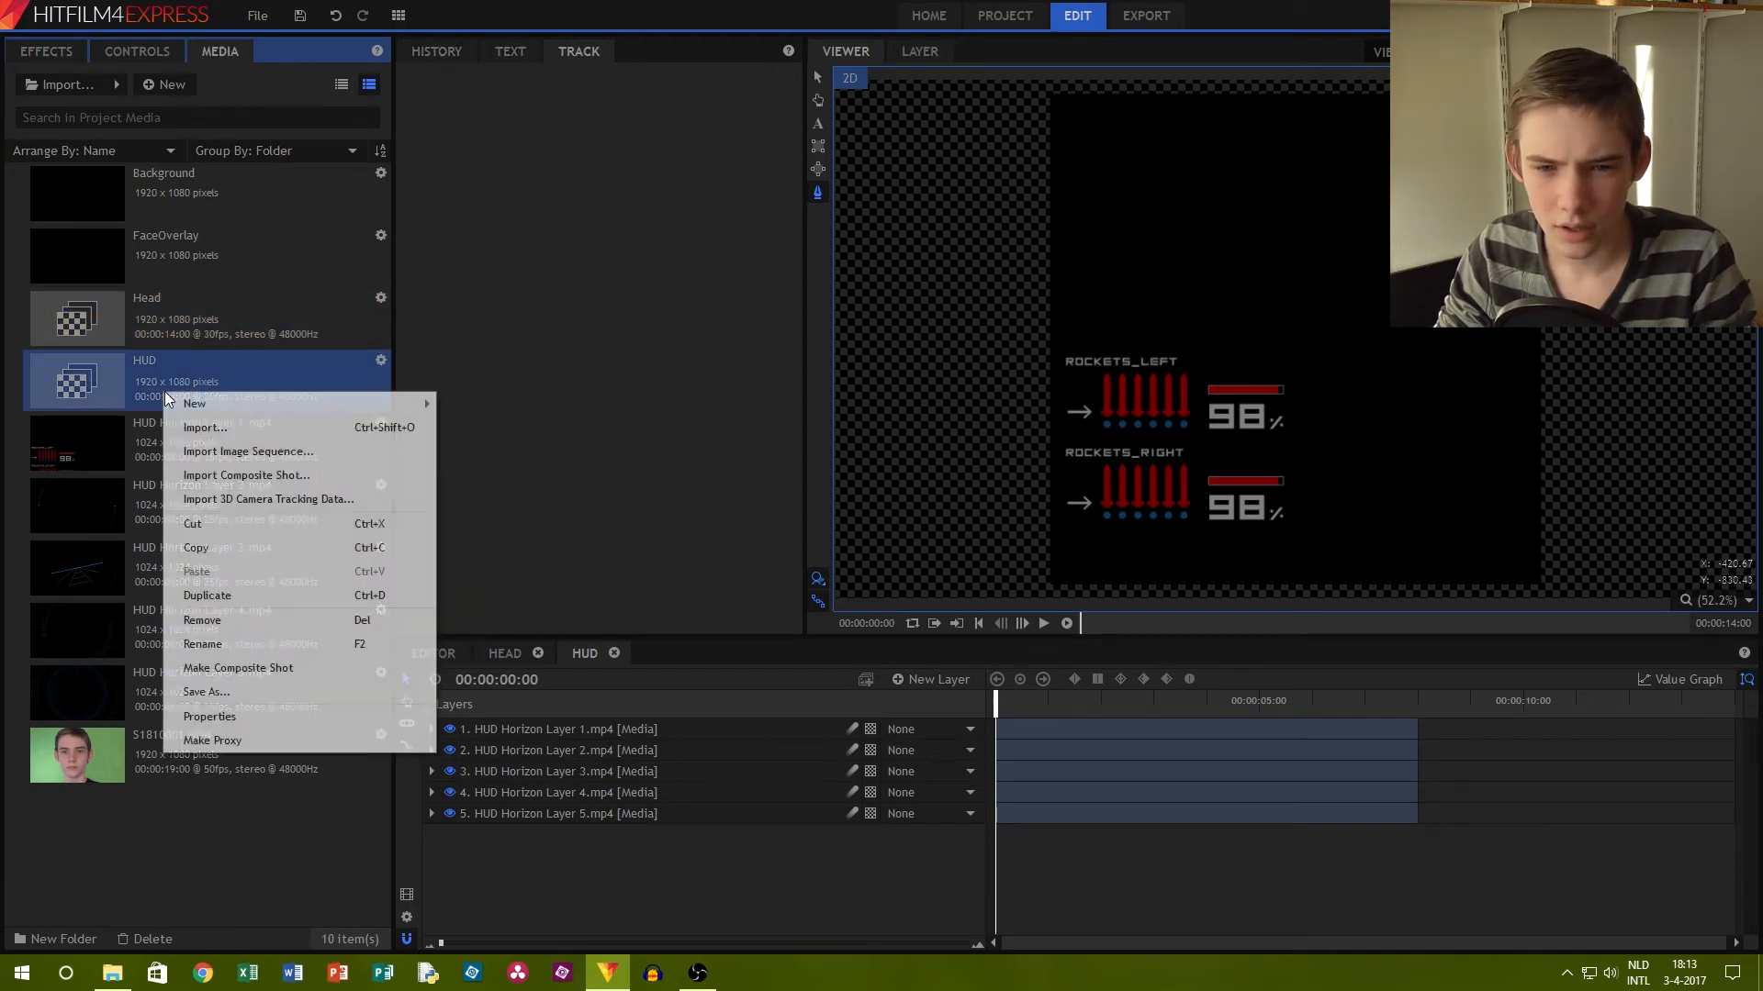
pyautogui.click(247, 722)
pyautogui.doubleClick(867, 367)
pyautogui.write('1024')
pyautogui.click(884, 387)
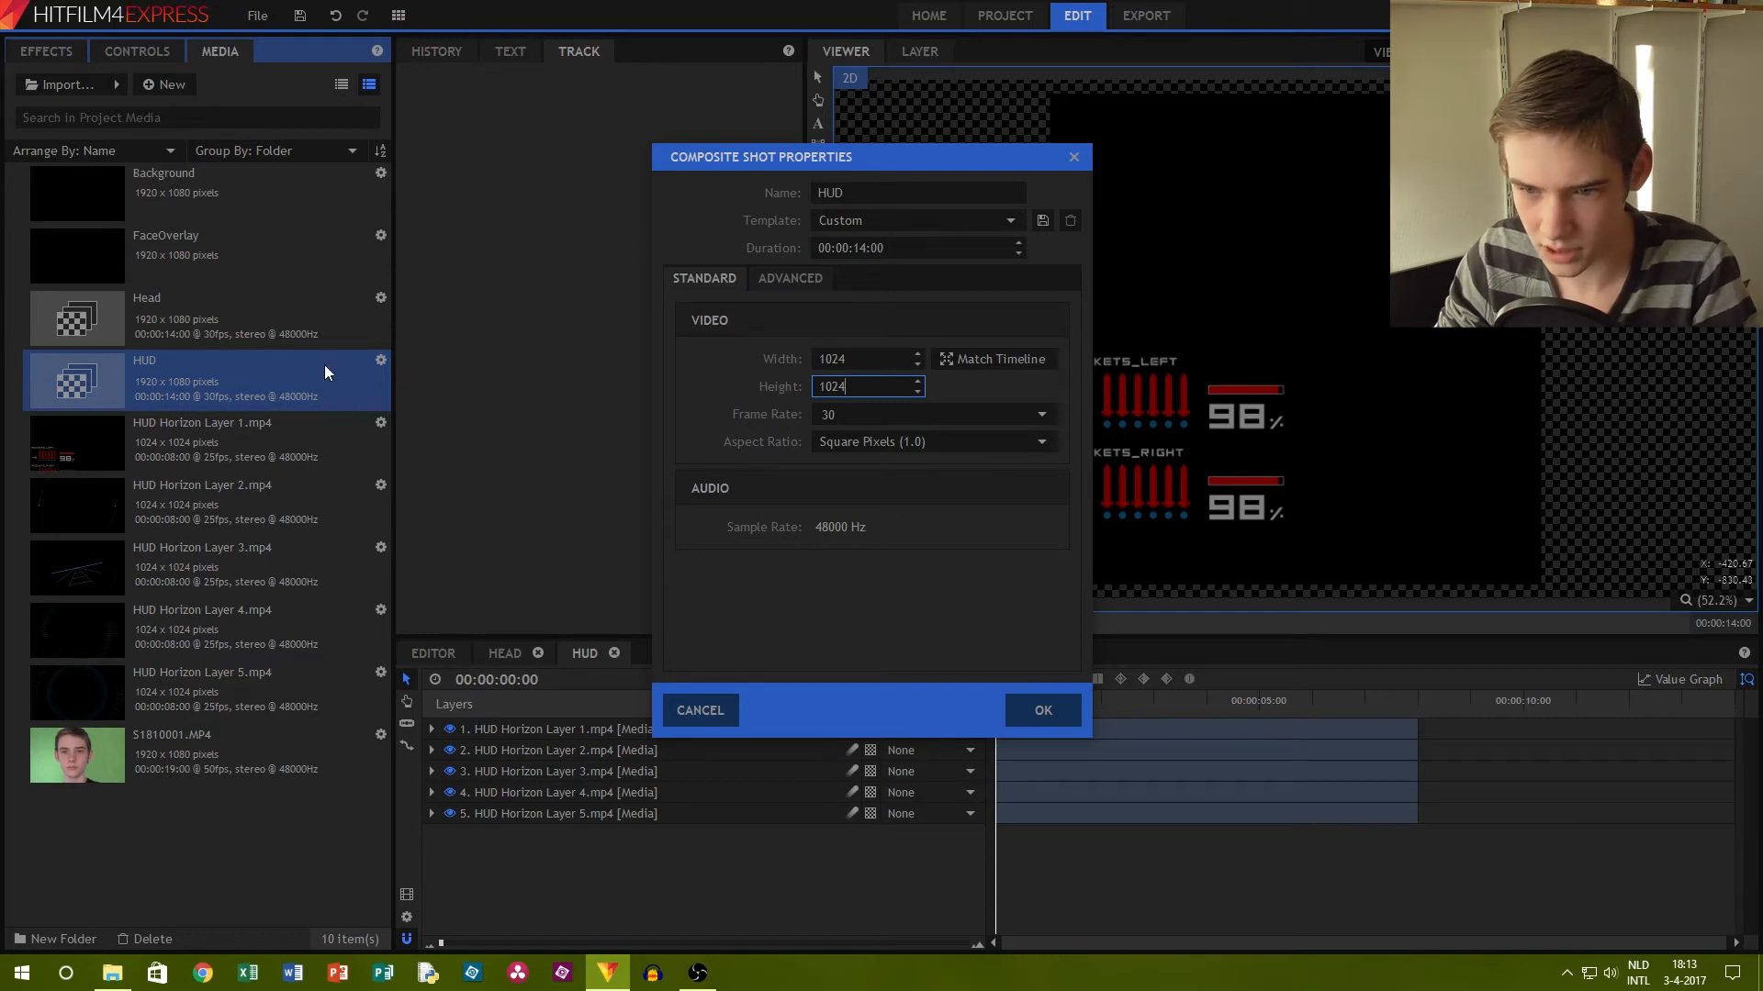
pyautogui.click(1058, 705)
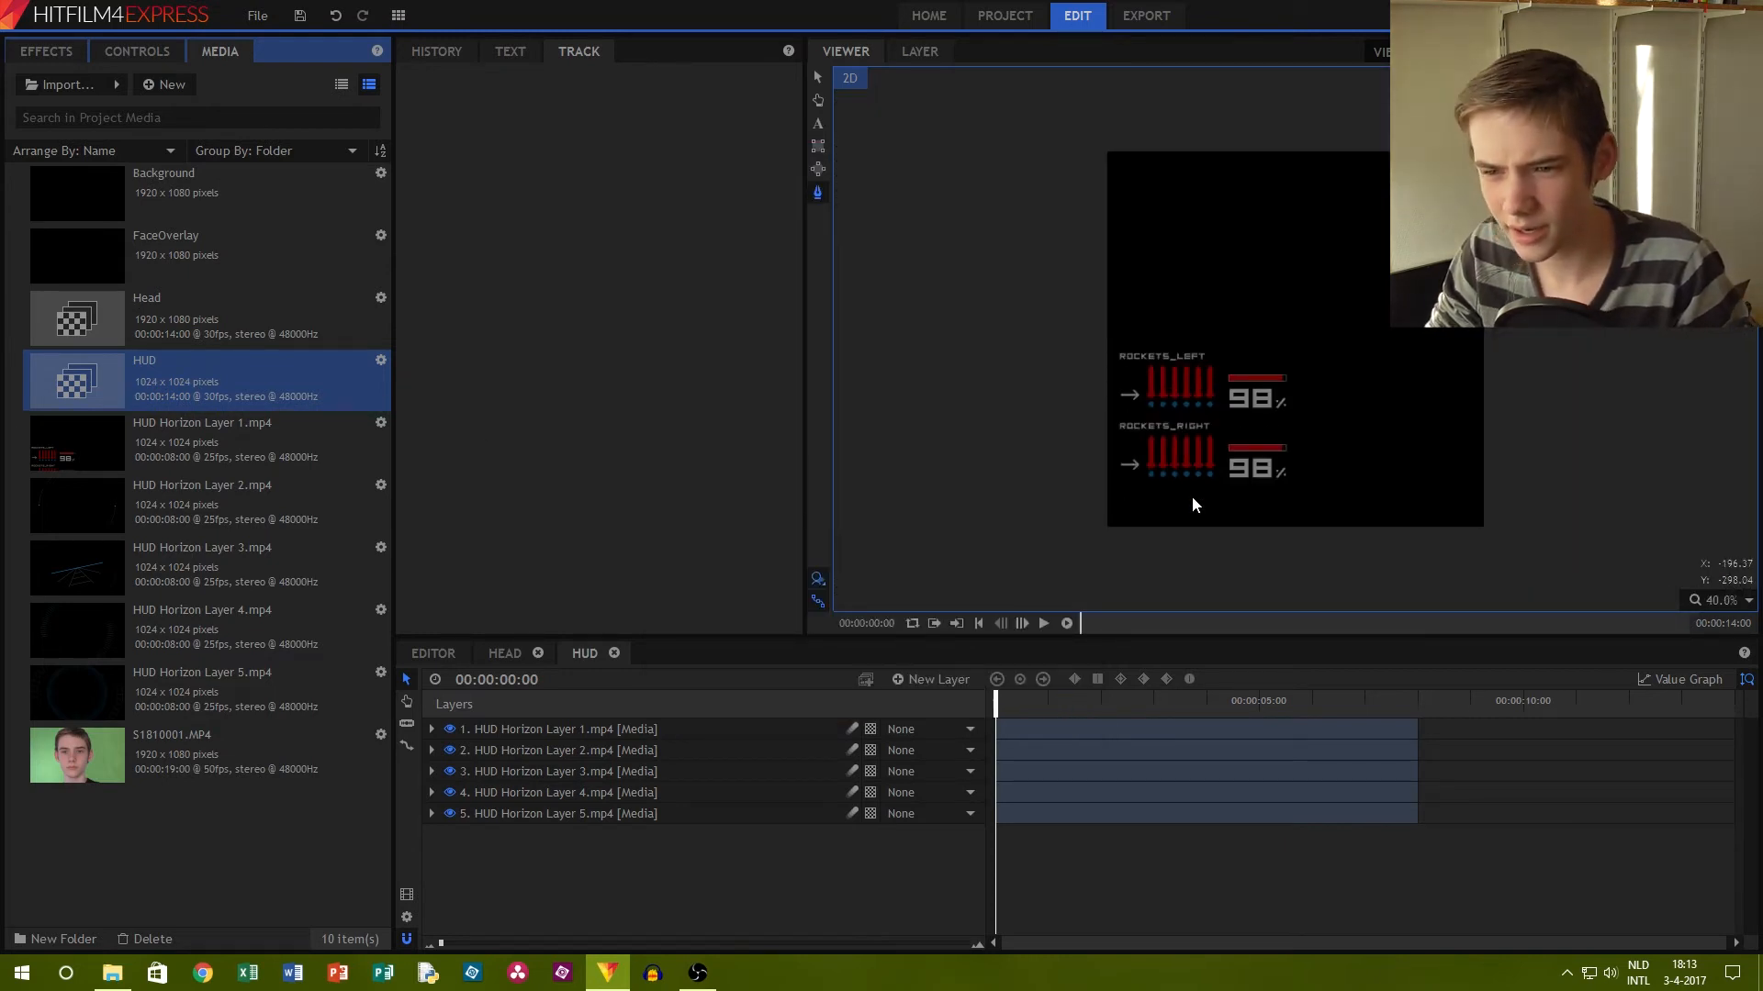
# Set the blend mode of all five HUD Horizon layers to Screen and scrub through the combined animation, returning to the start
pyautogui.click(668, 729)
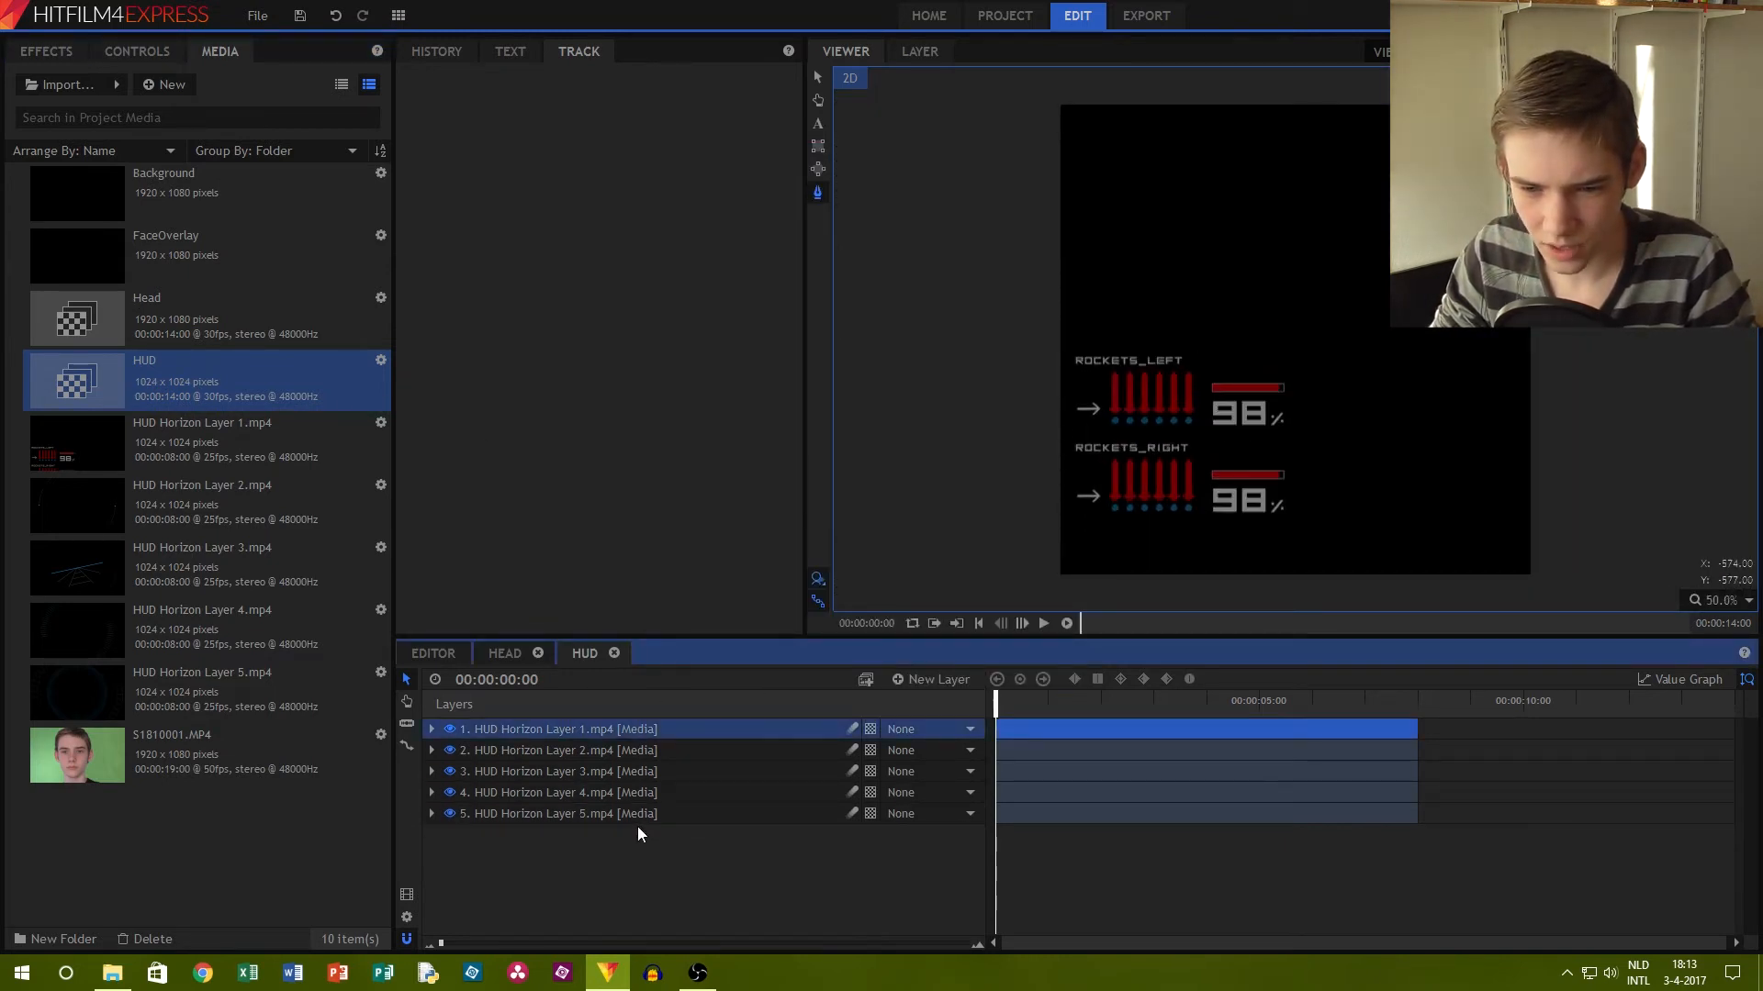
pyautogui.keyDown('shift'); pyautogui.click(638, 824); pyautogui.keyUp('shift')
pyautogui.rightClick(638, 823)
pyautogui.moveTo(725, 447)
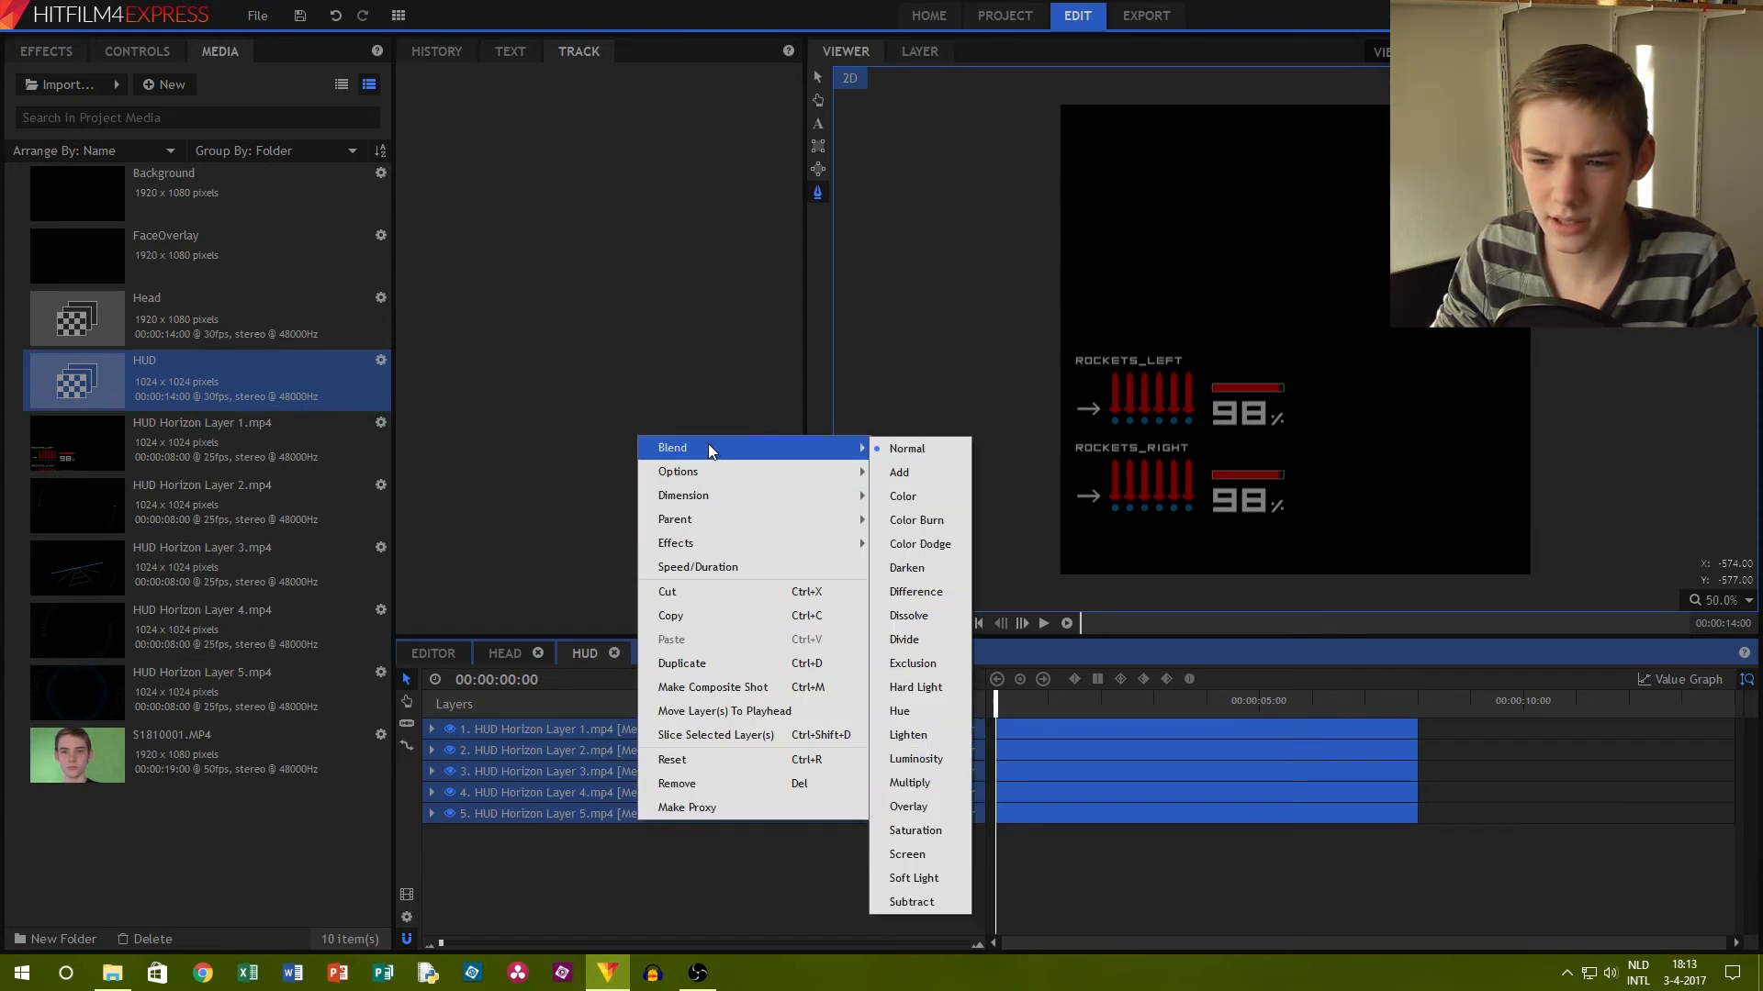
pyautogui.click(929, 855)
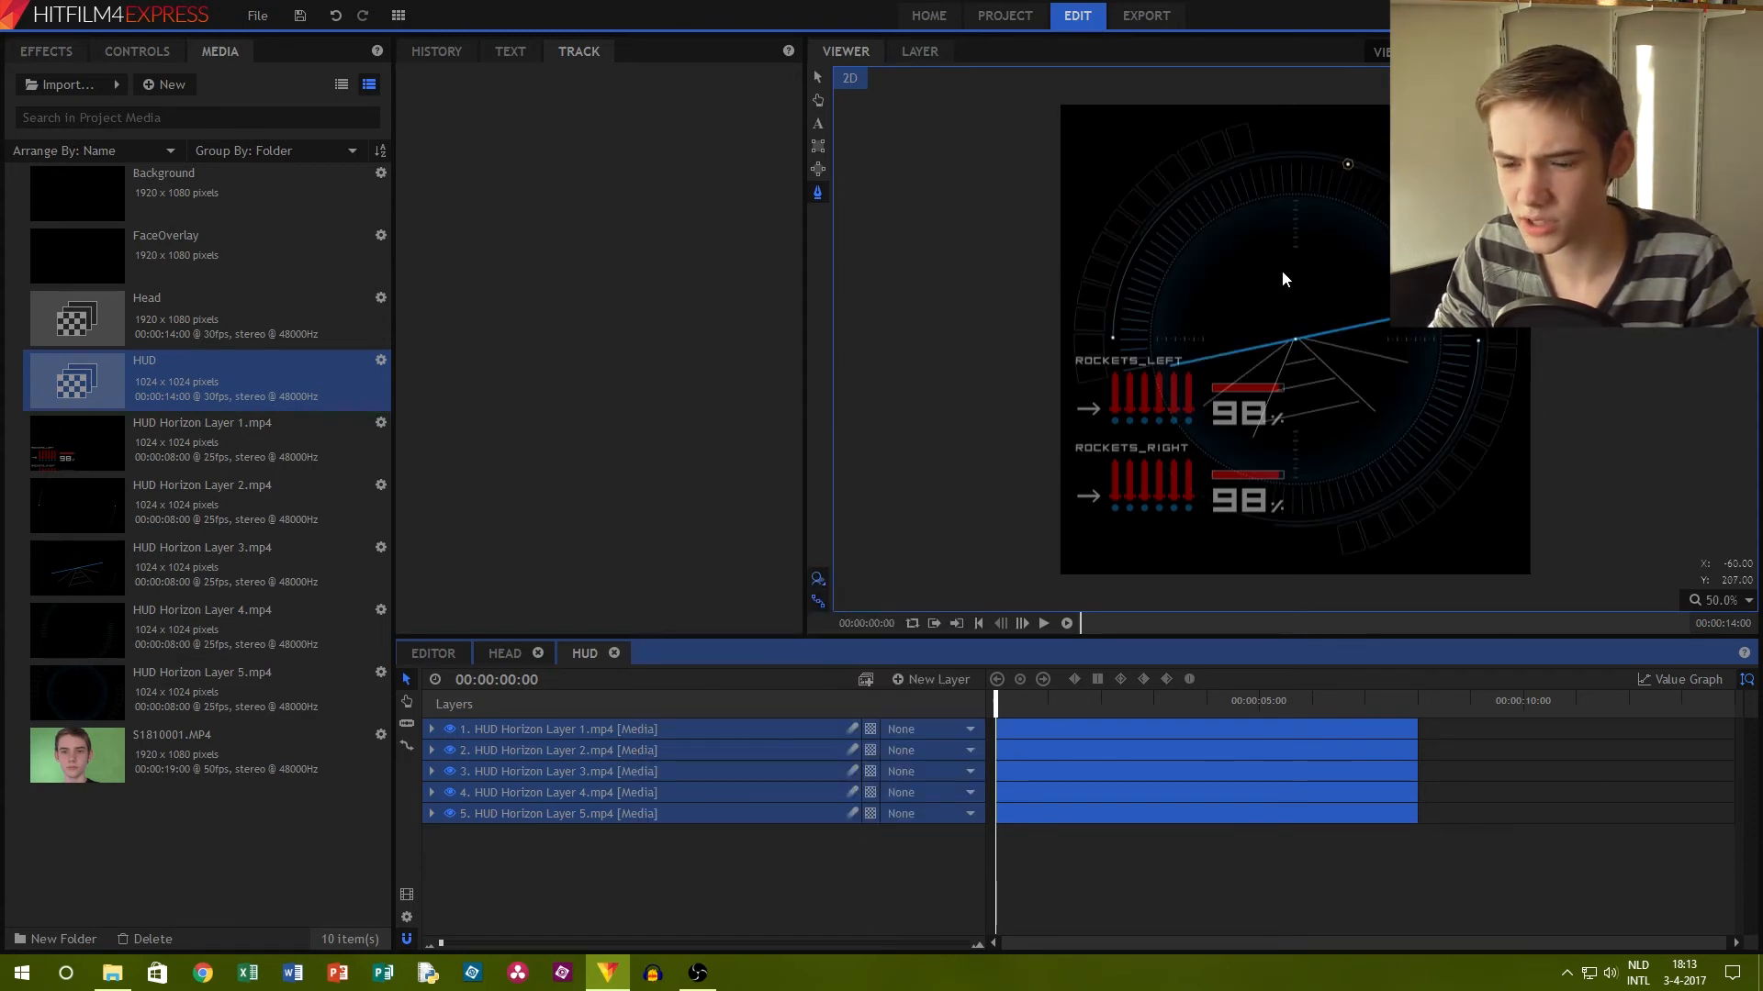
pyautogui.moveTo(995, 704); pyautogui.dragTo(1185, 699)
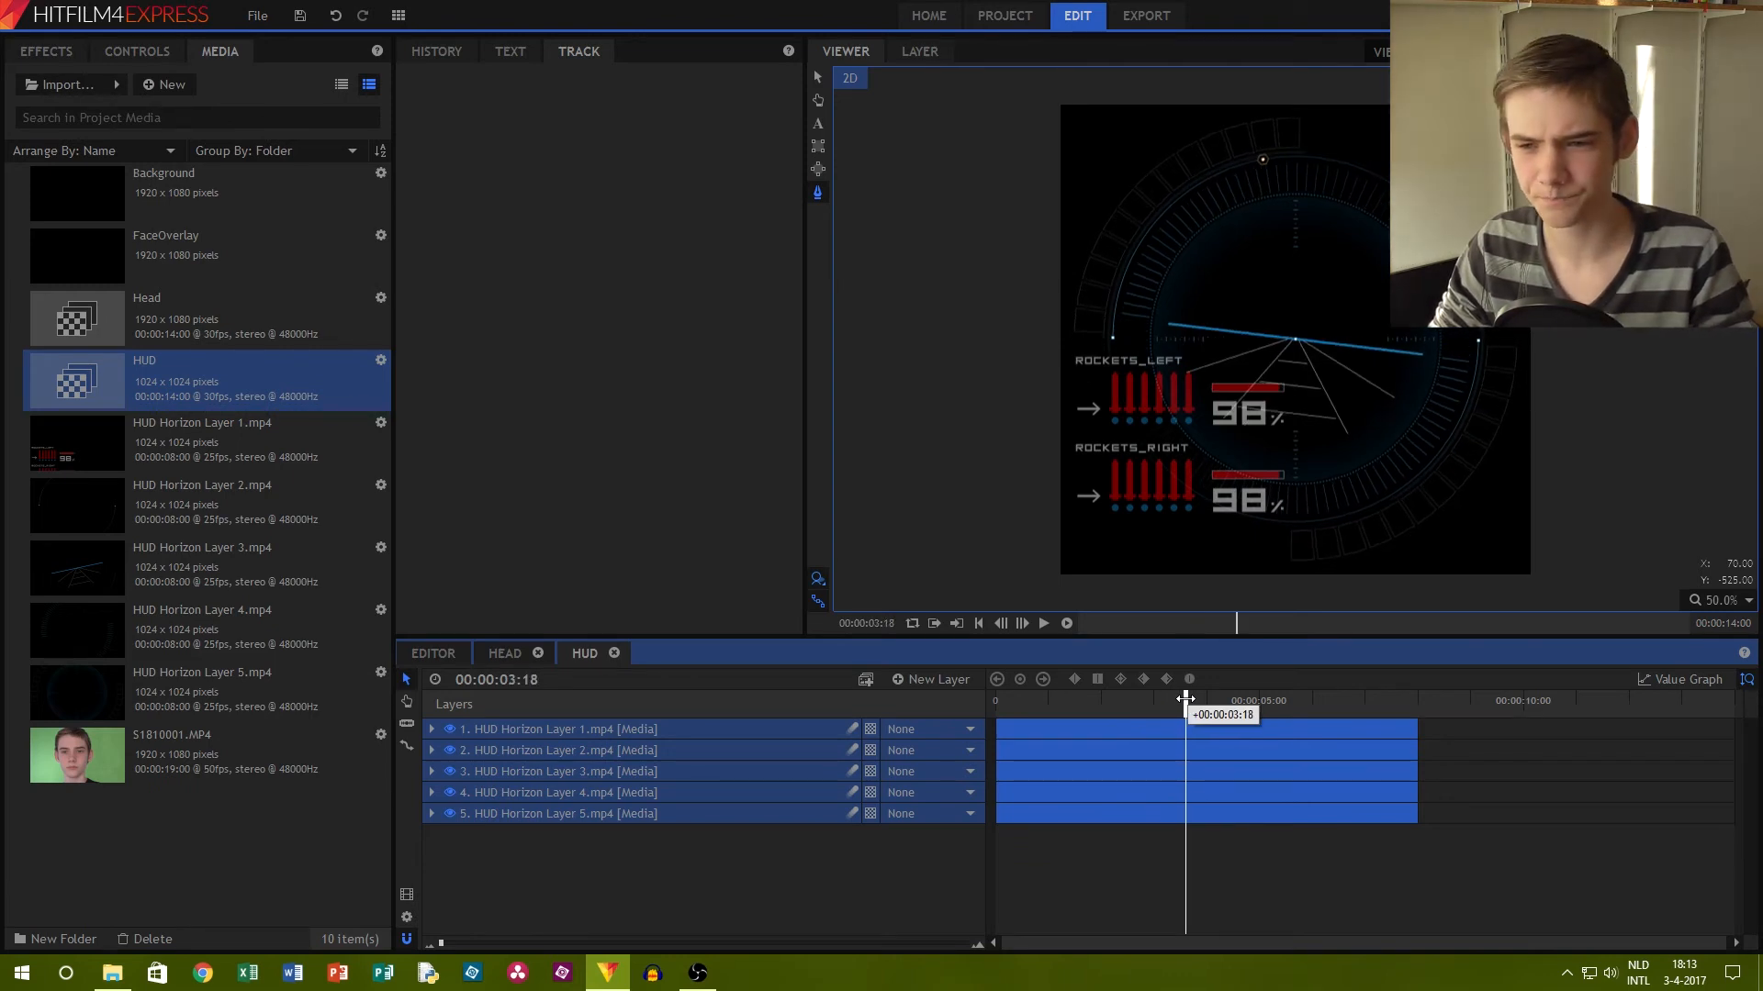
pyautogui.moveTo(1185, 699); pyautogui.dragTo(997, 701)
pyautogui.click(769, 897)
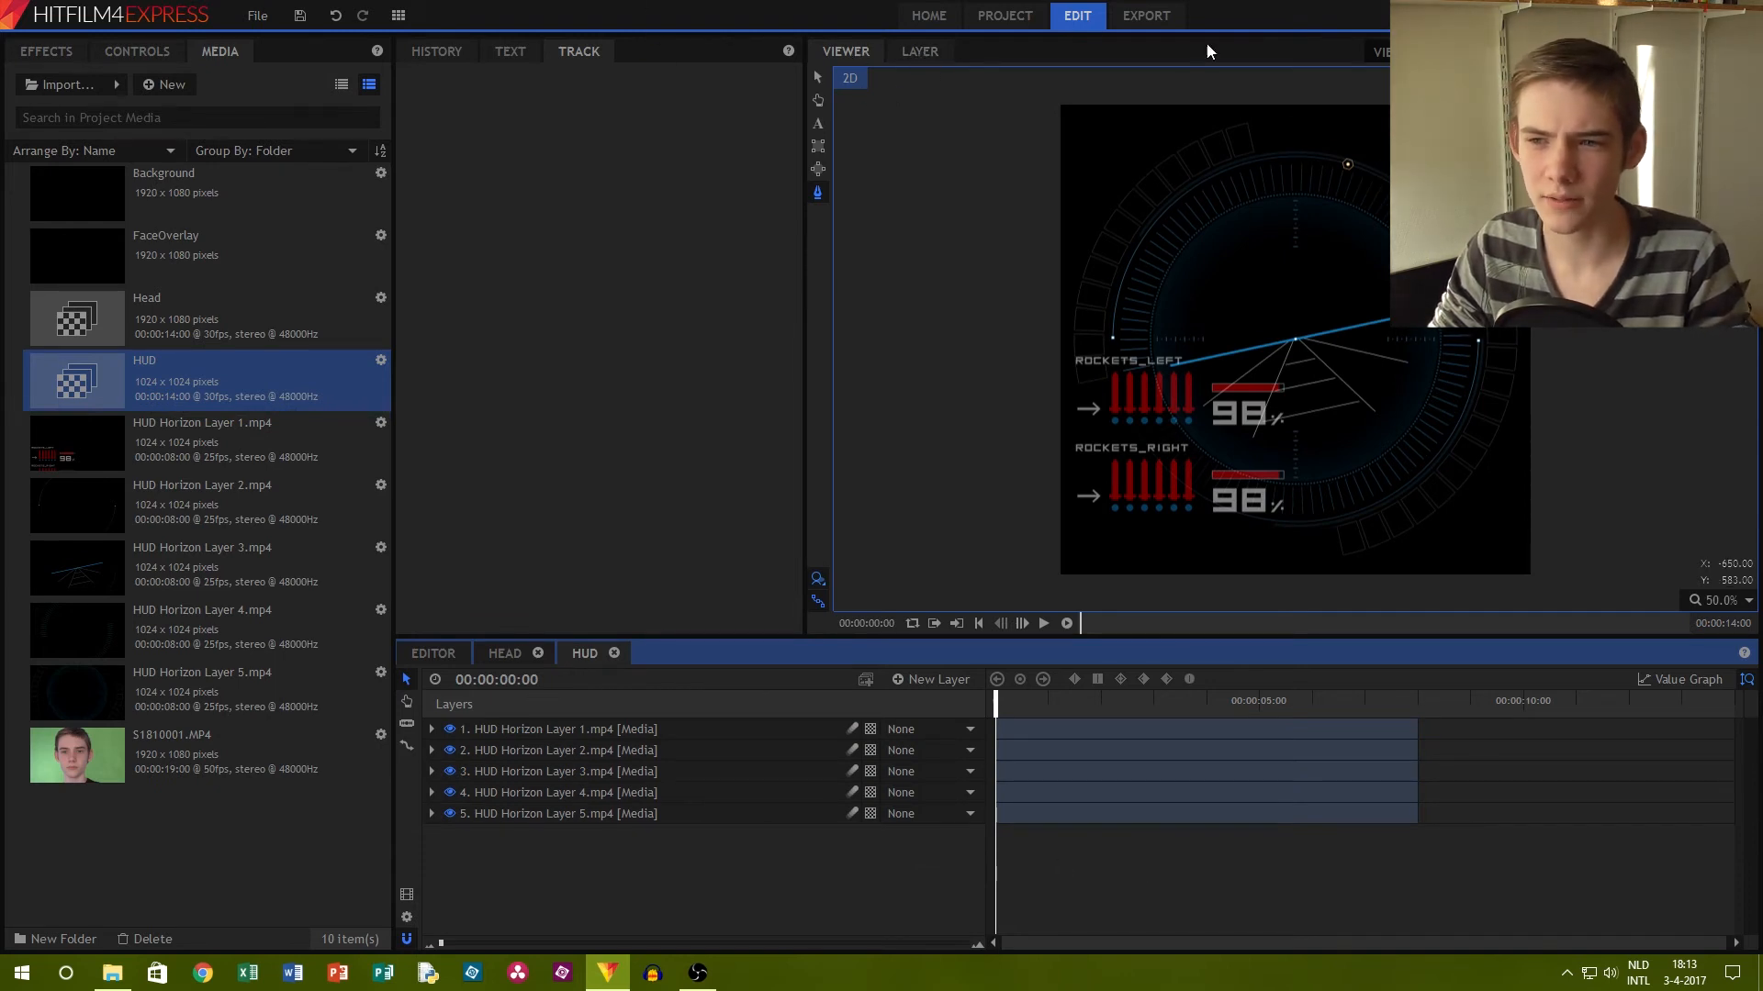
# Convert all five HUD Horizon layers to 3D planes
pyautogui.click(703, 815)
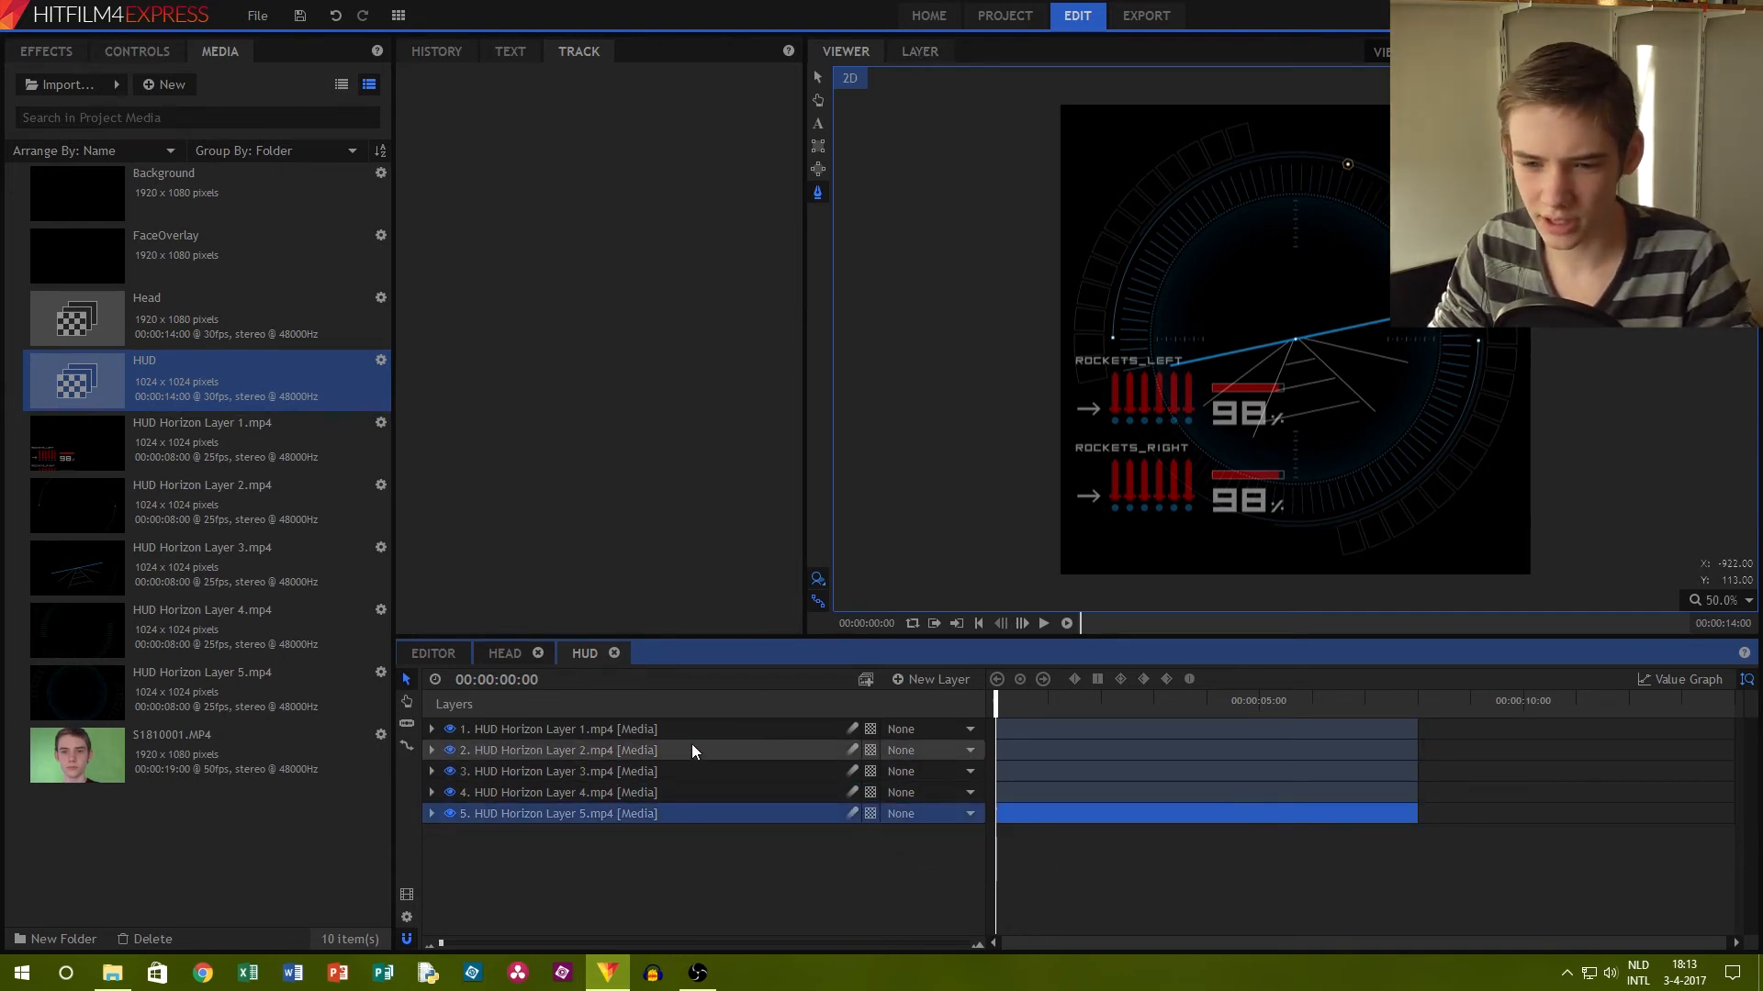
pyautogui.click(698, 731)
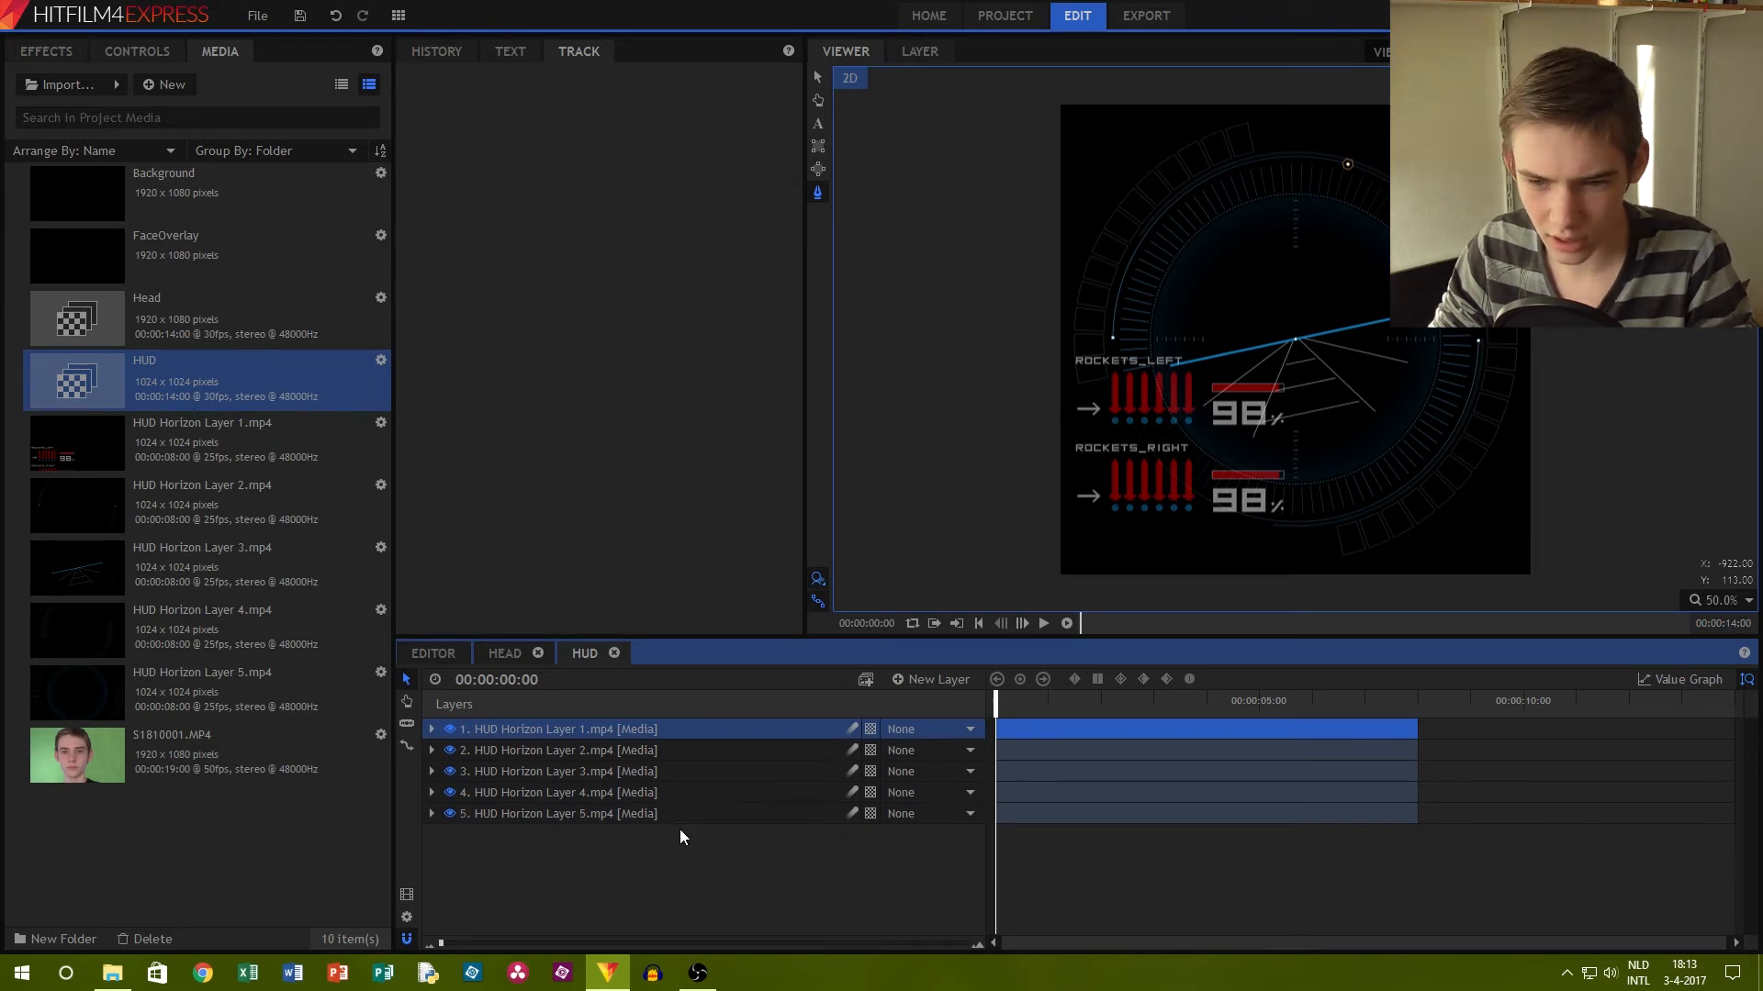
pyautogui.keyDown('shift'); pyautogui.click(691, 813); pyautogui.keyUp('shift')
pyautogui.click(870, 730)
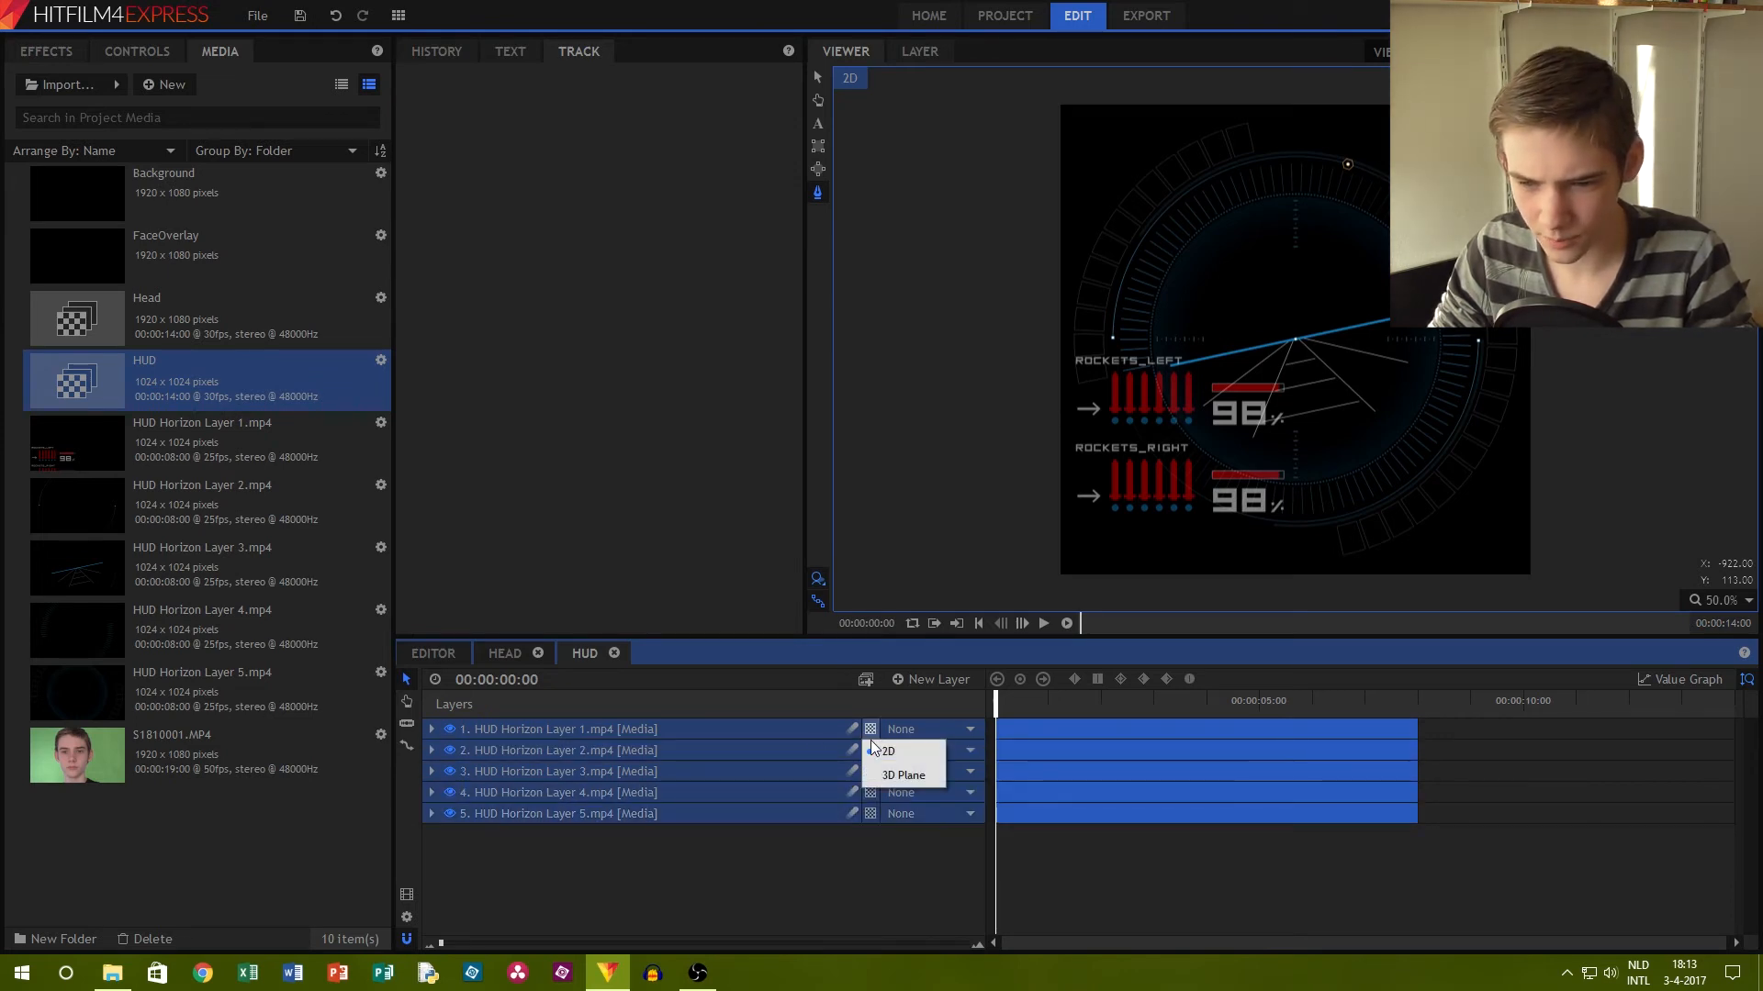
pyautogui.click(876, 775)
pyautogui.click(784, 938)
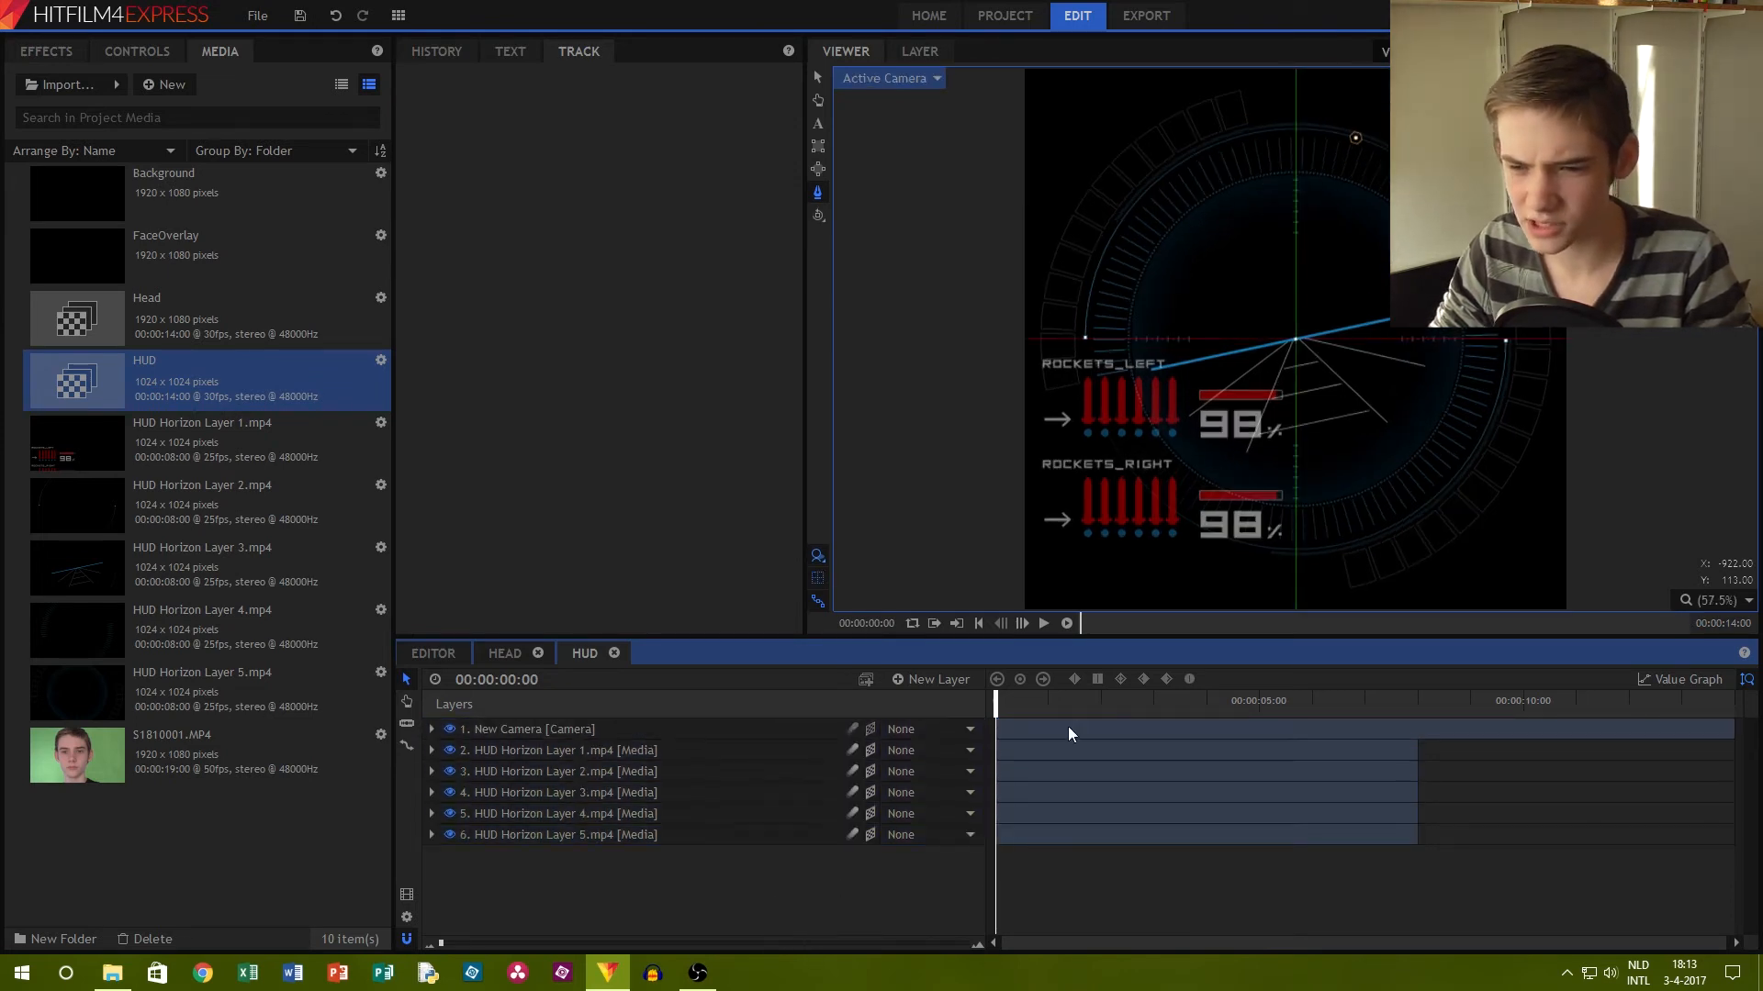
# In the Top view, move the HUD Horizon Layer 5 plane along its Z axis toward the camera
pyautogui.click(874, 79)
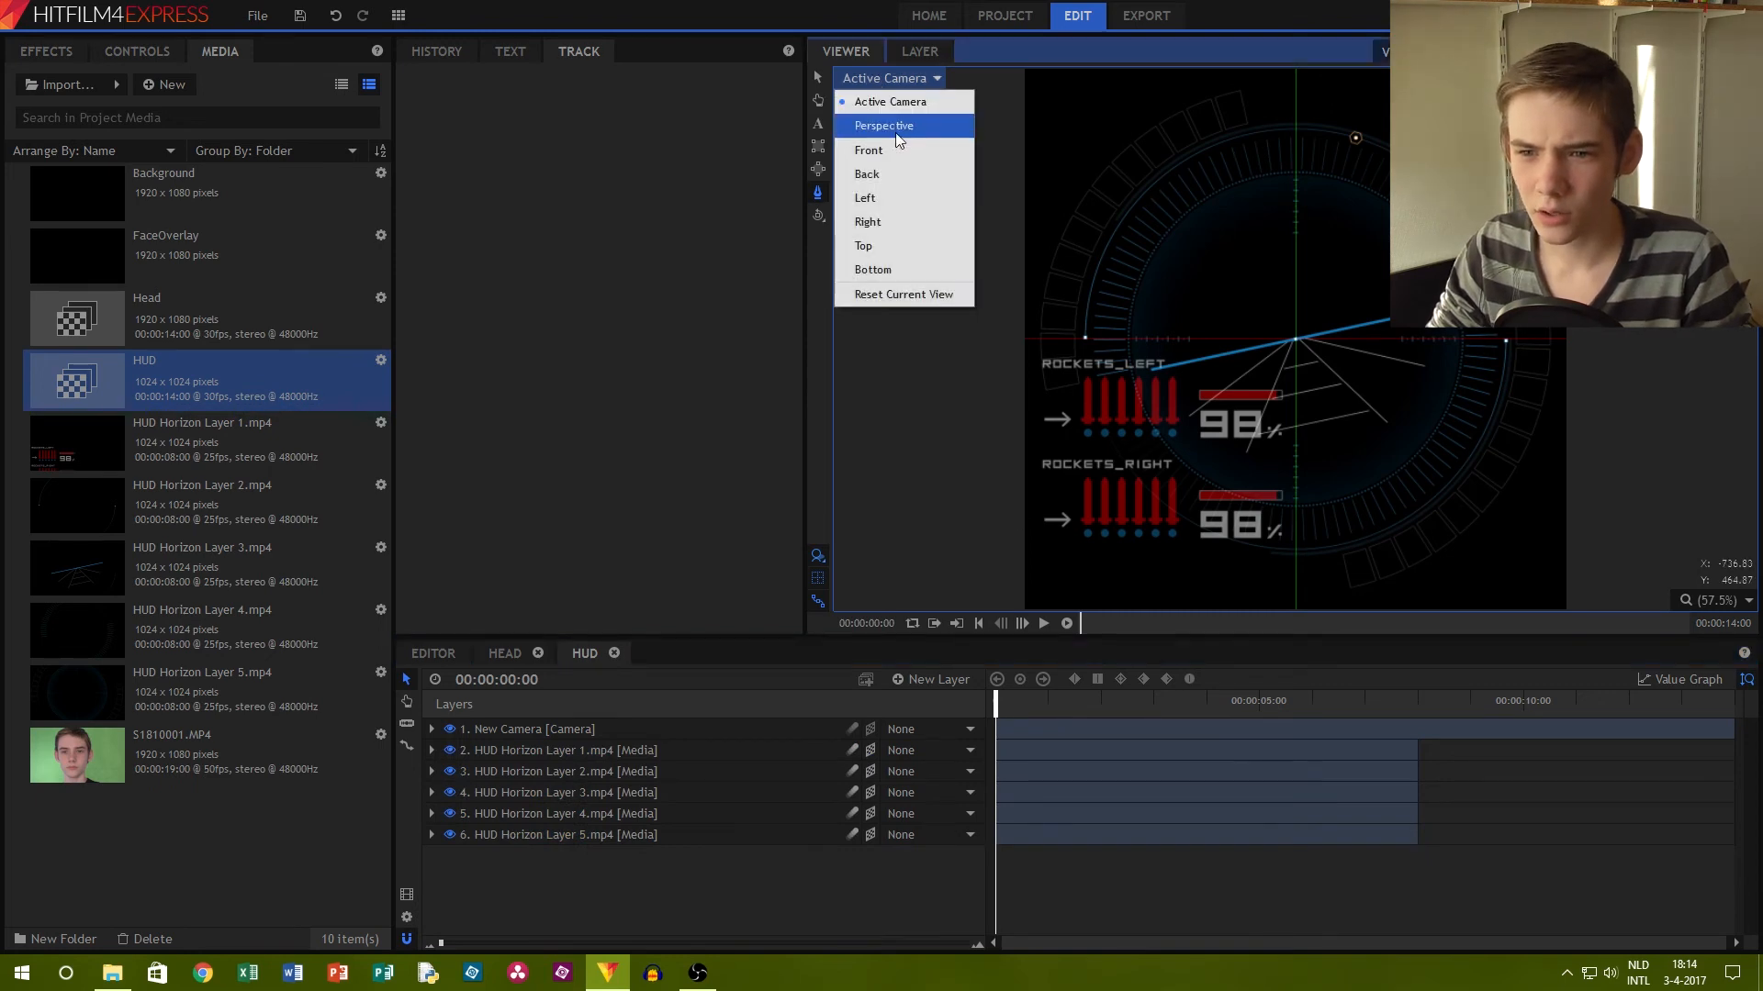
pyautogui.click(879, 246)
pyautogui.scroll(-1, 1199, 369)
pyautogui.click(562, 833)
pyautogui.doubleClick(595, 839)
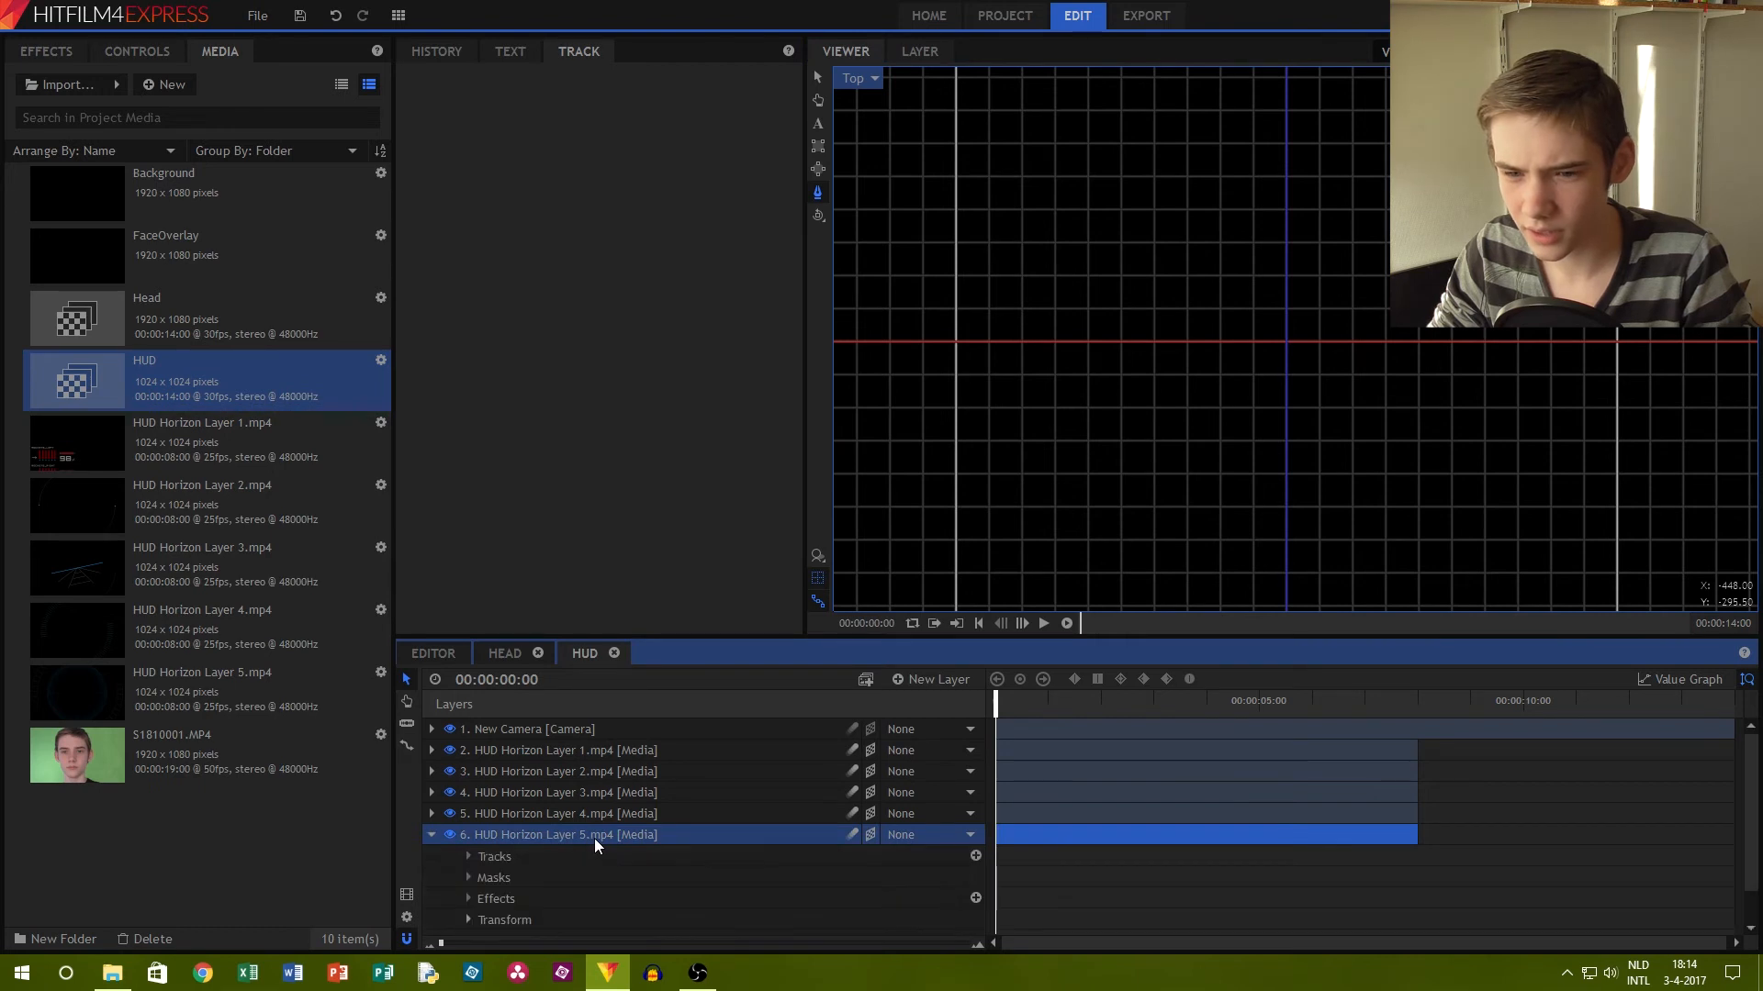
pyautogui.click(431, 835)
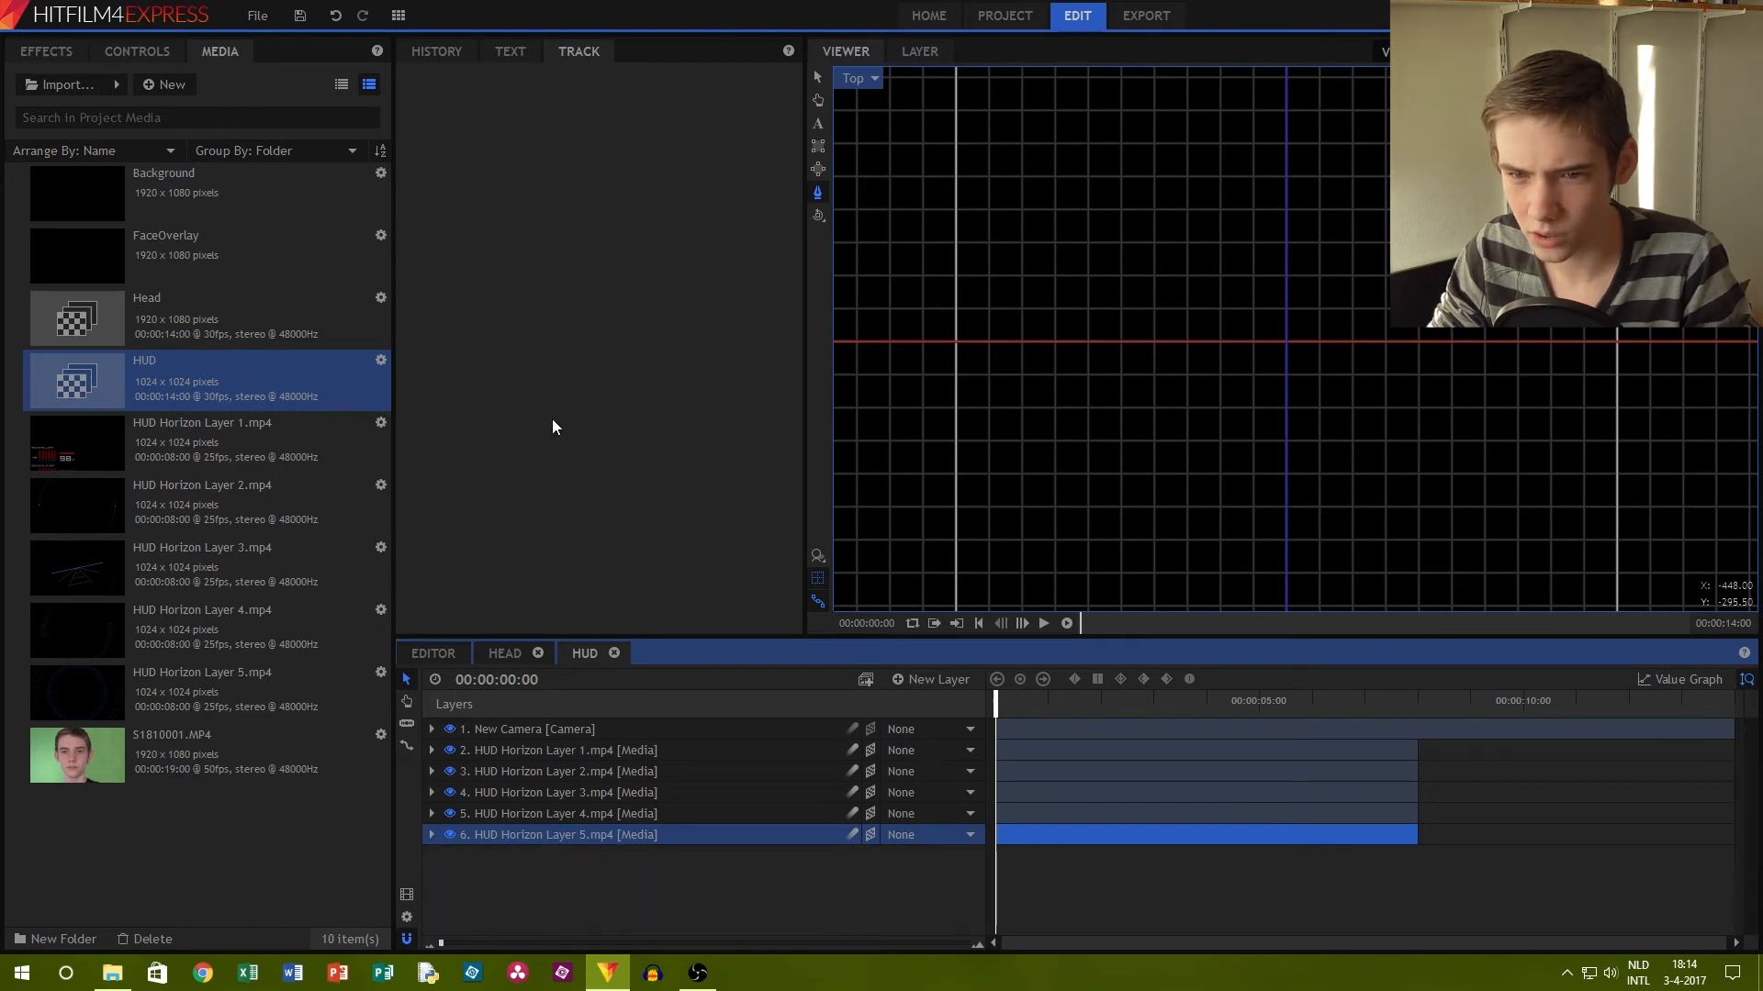
pyautogui.click(822, 78)
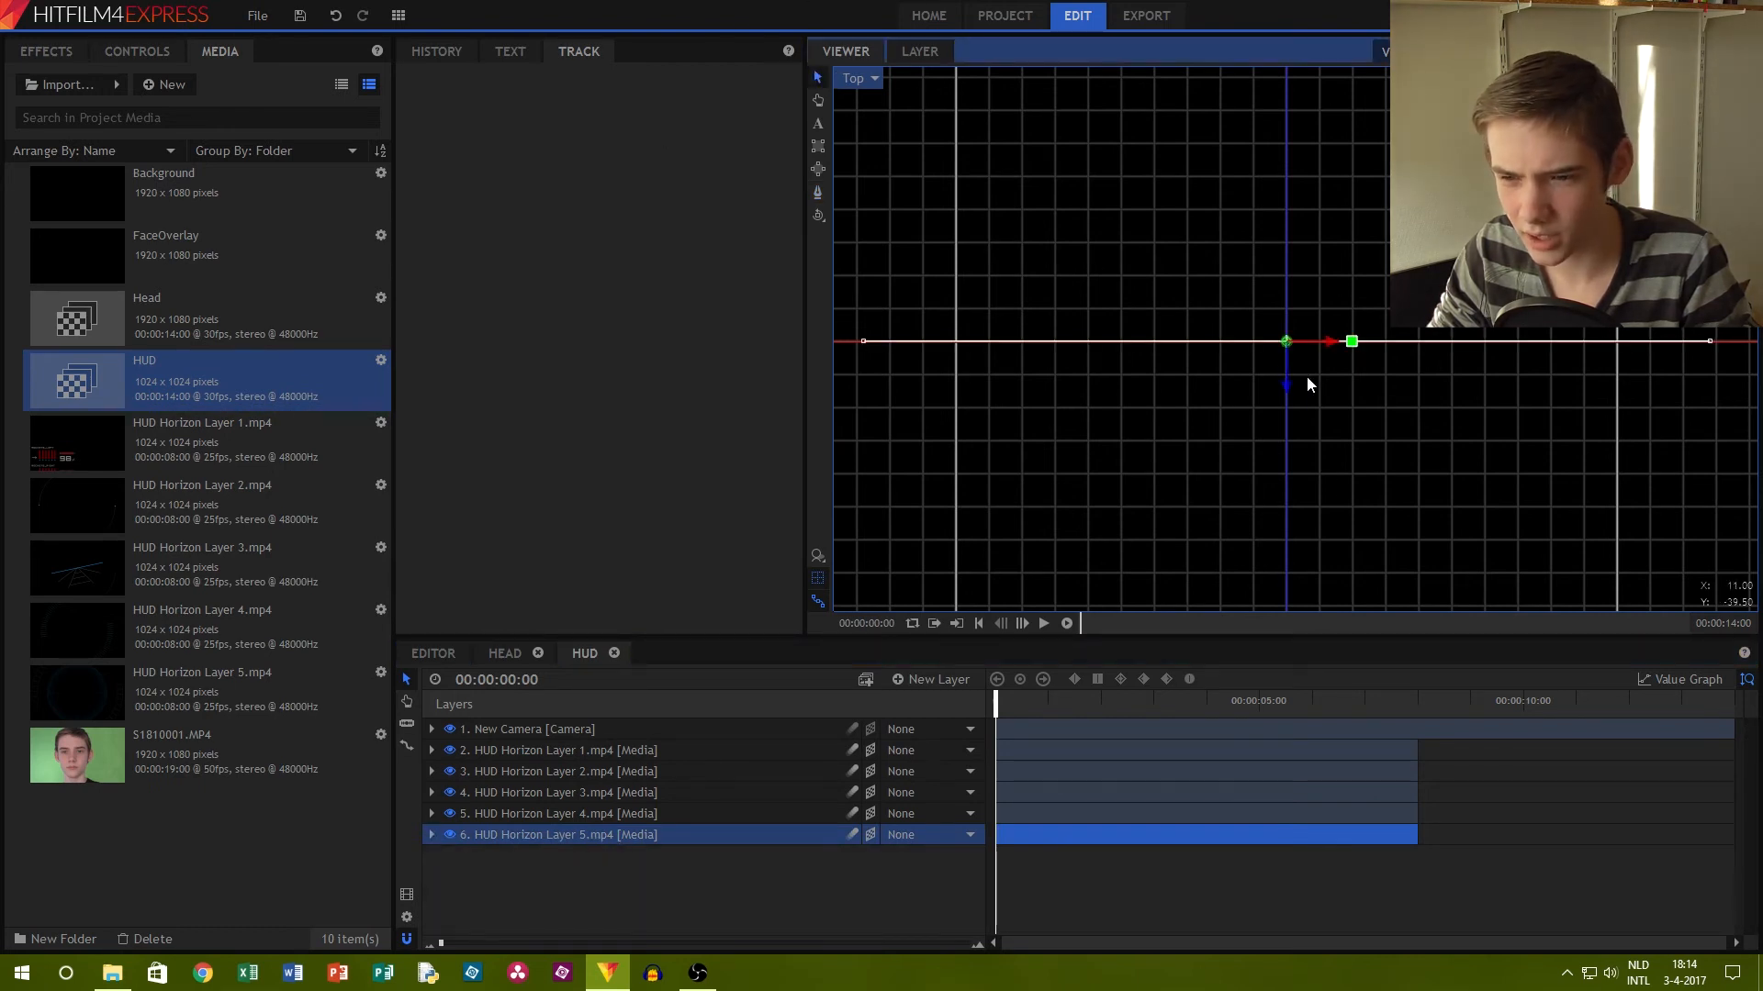
pyautogui.moveTo(1291, 388); pyautogui.dragTo(1287, 467)
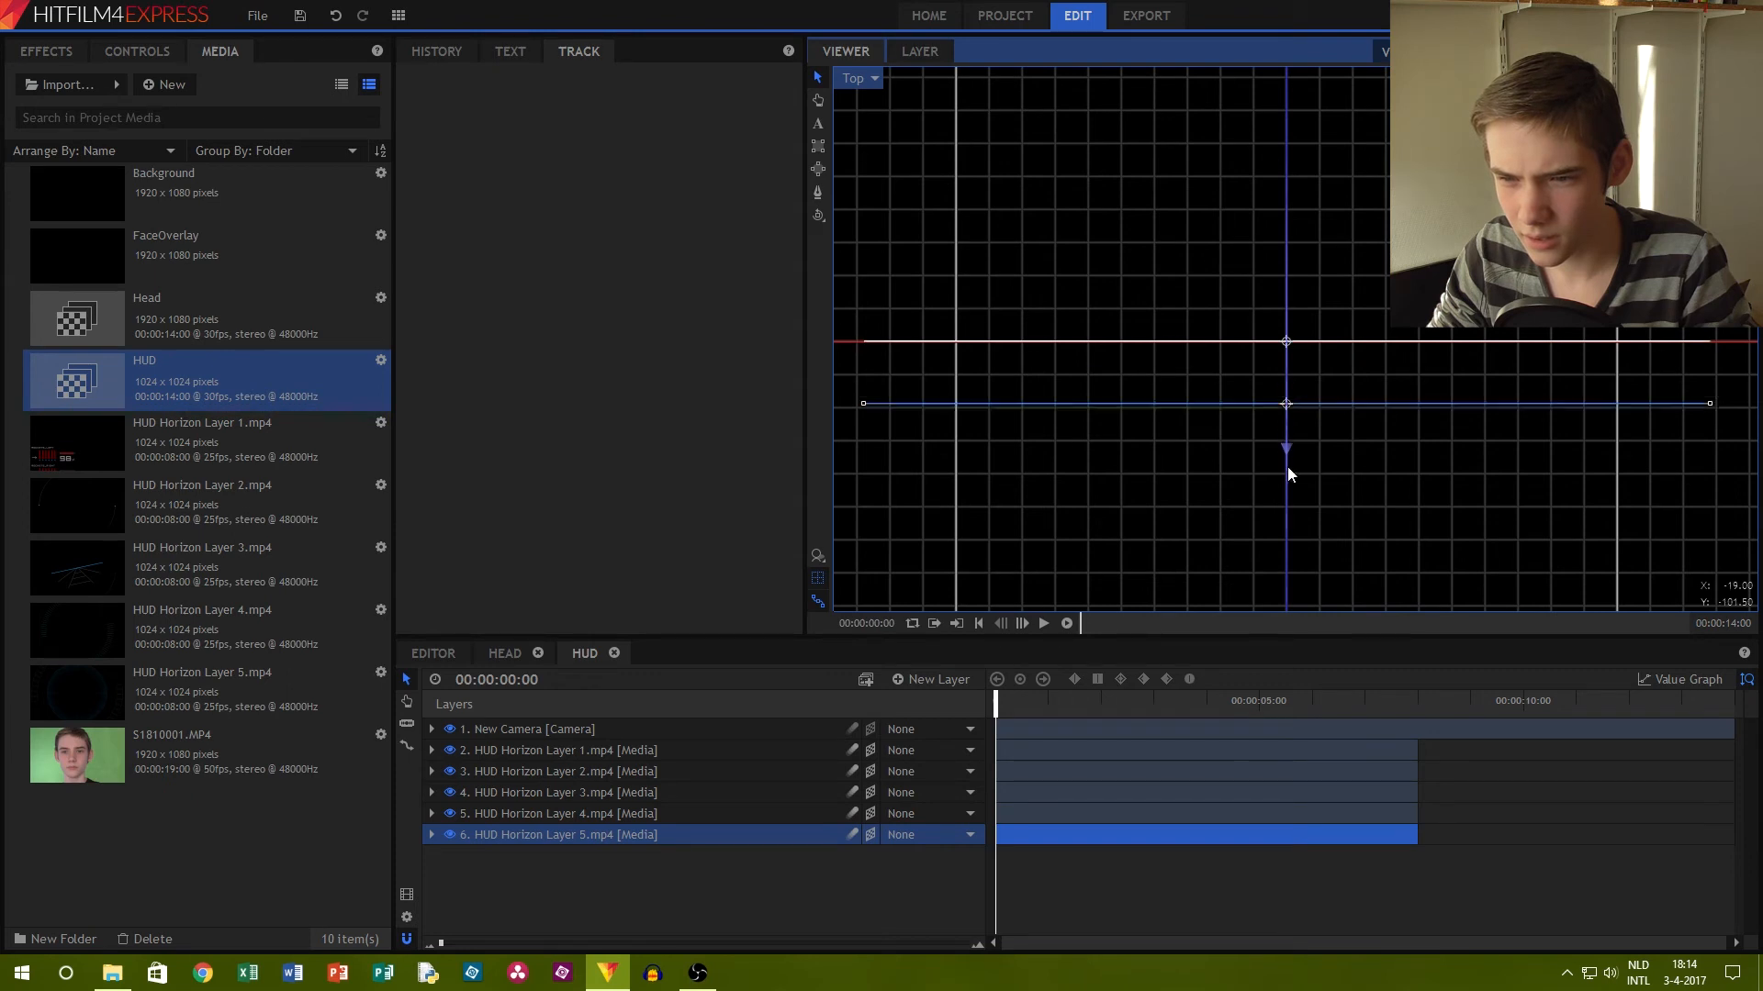
# Move the HUD Horizon Layer 4 plane toward the camera to about halfway between Layers 3 and 5
pyautogui.doubleClick(694, 797)
pyautogui.click(432, 793)
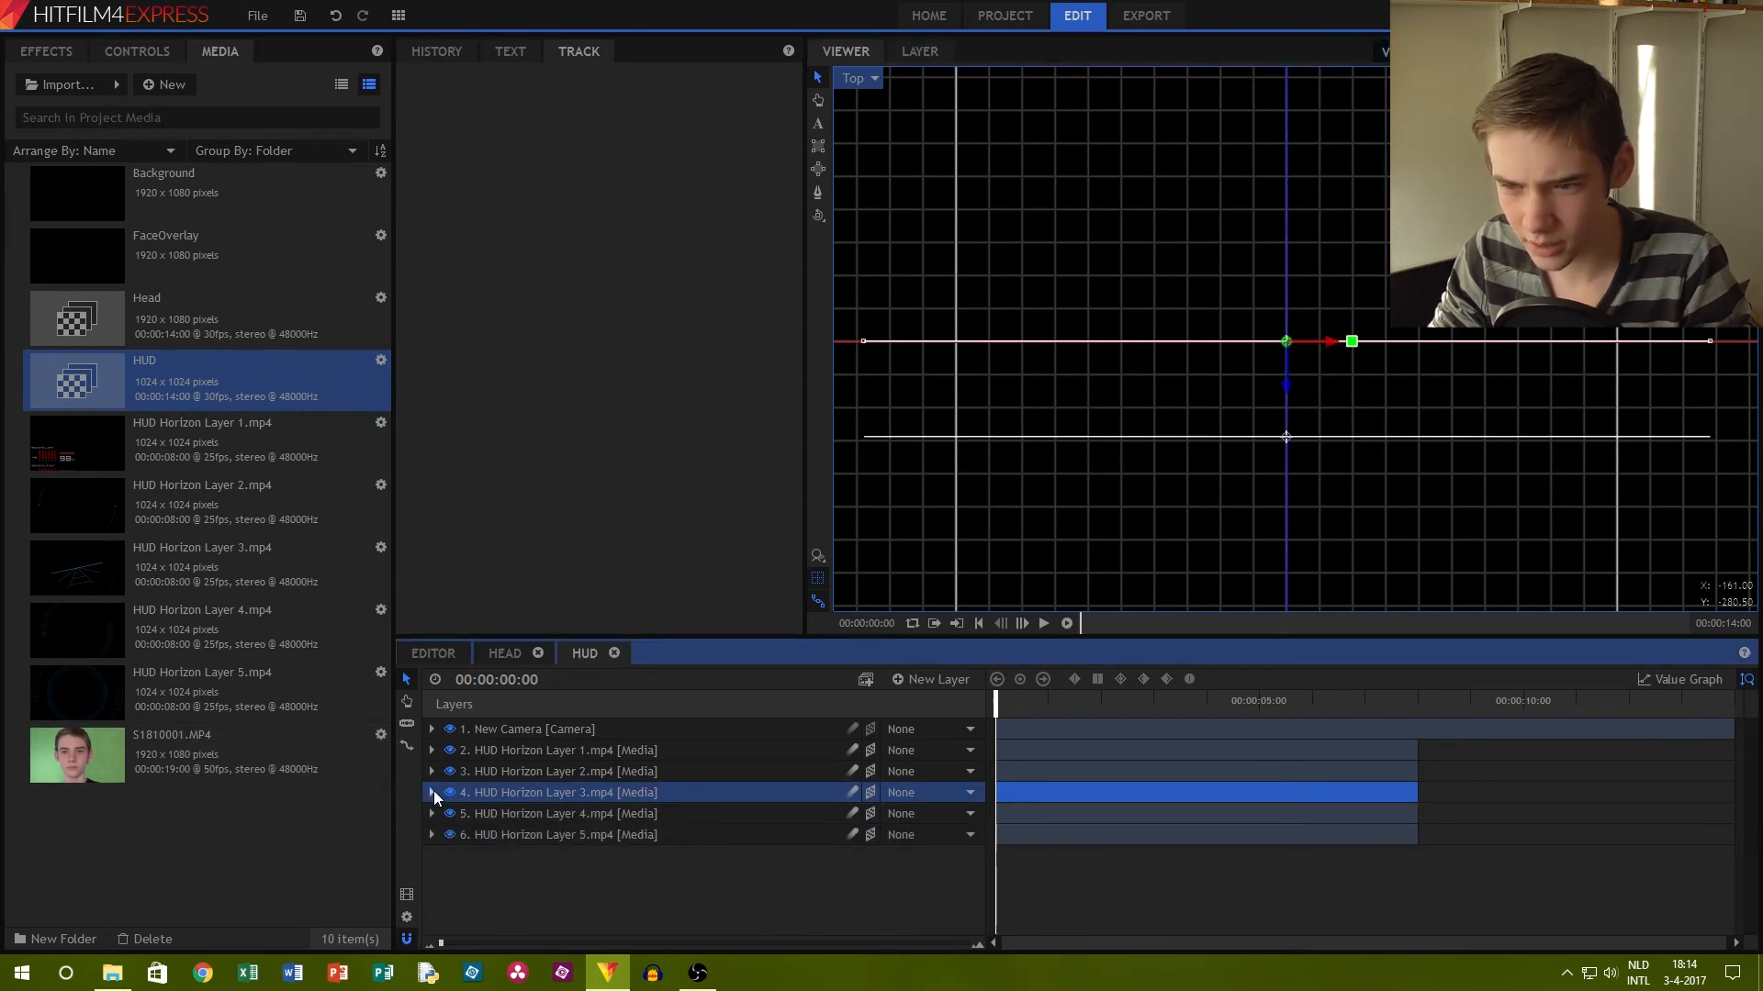
pyautogui.click(582, 814)
pyautogui.moveTo(1288, 397); pyautogui.dragTo(1287, 446)
# Move HUD Horizon Layers 2 and 1 progressively farther behind Layer 3, checking the depth in the Active Camera view
pyautogui.click(631, 772)
pyautogui.moveTo(1289, 388); pyautogui.dragTo(1294, 302)
pyautogui.click(591, 751)
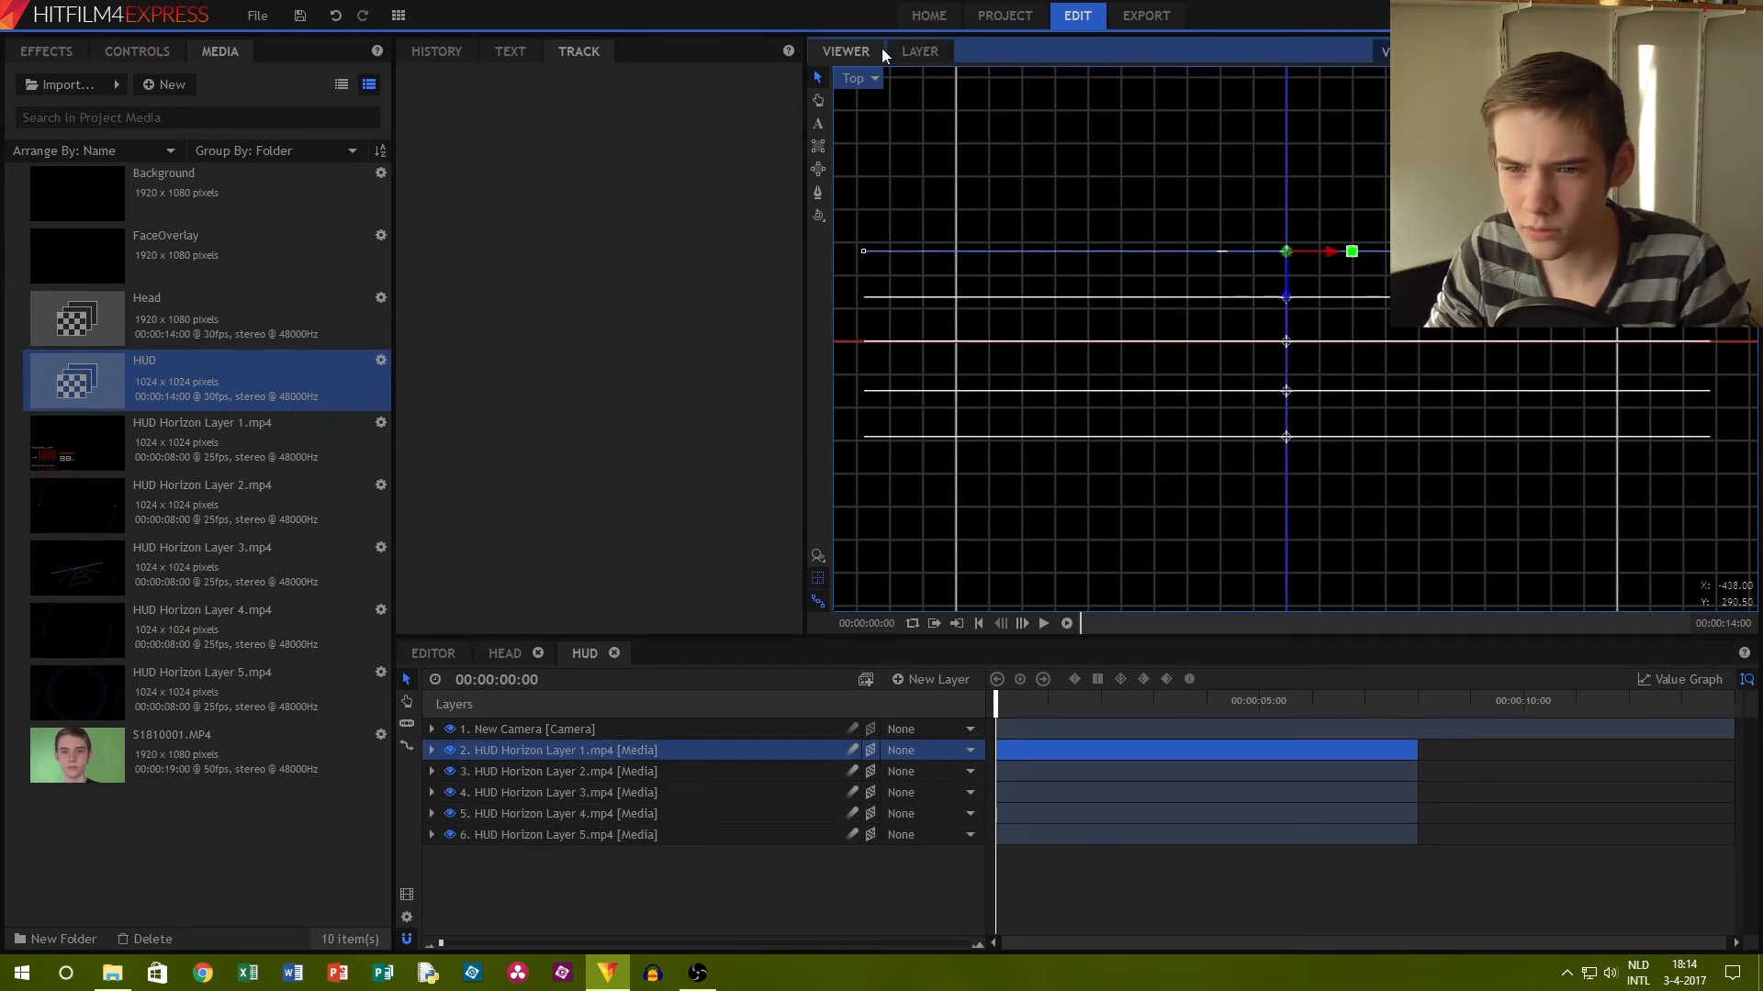
pyautogui.click(859, 79)
pyautogui.click(876, 107)
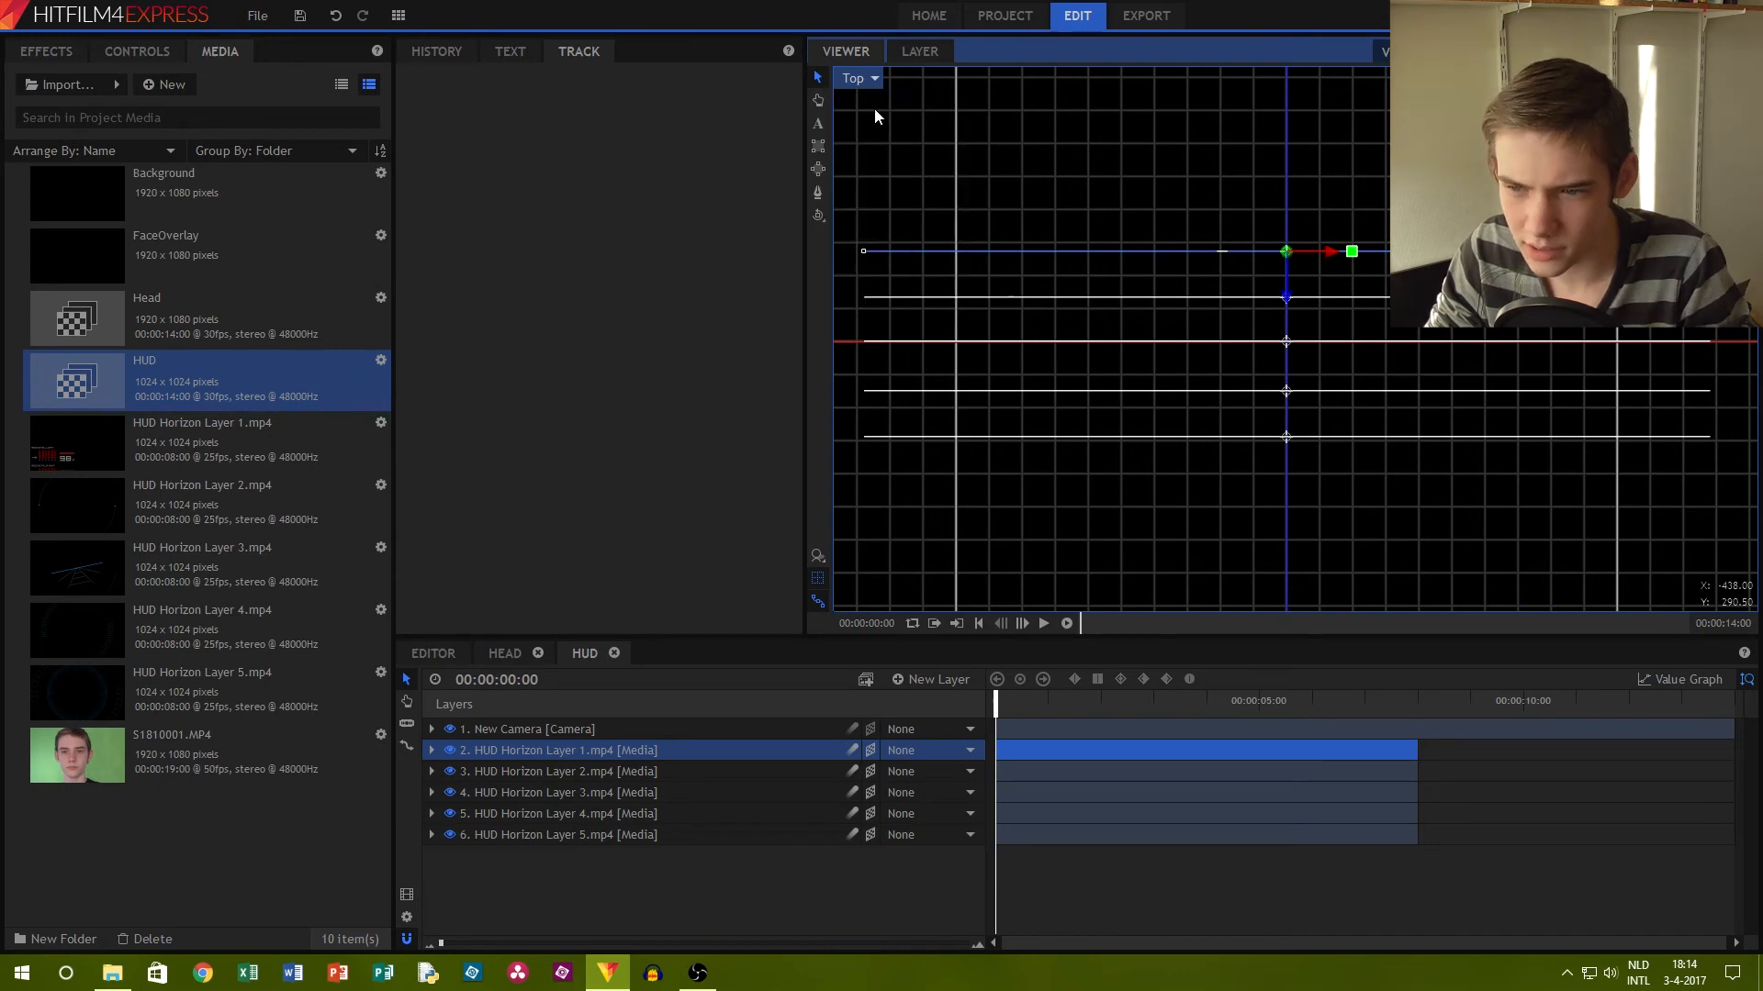
pyautogui.moveTo(998, 711); pyautogui.dragTo(835, 680)
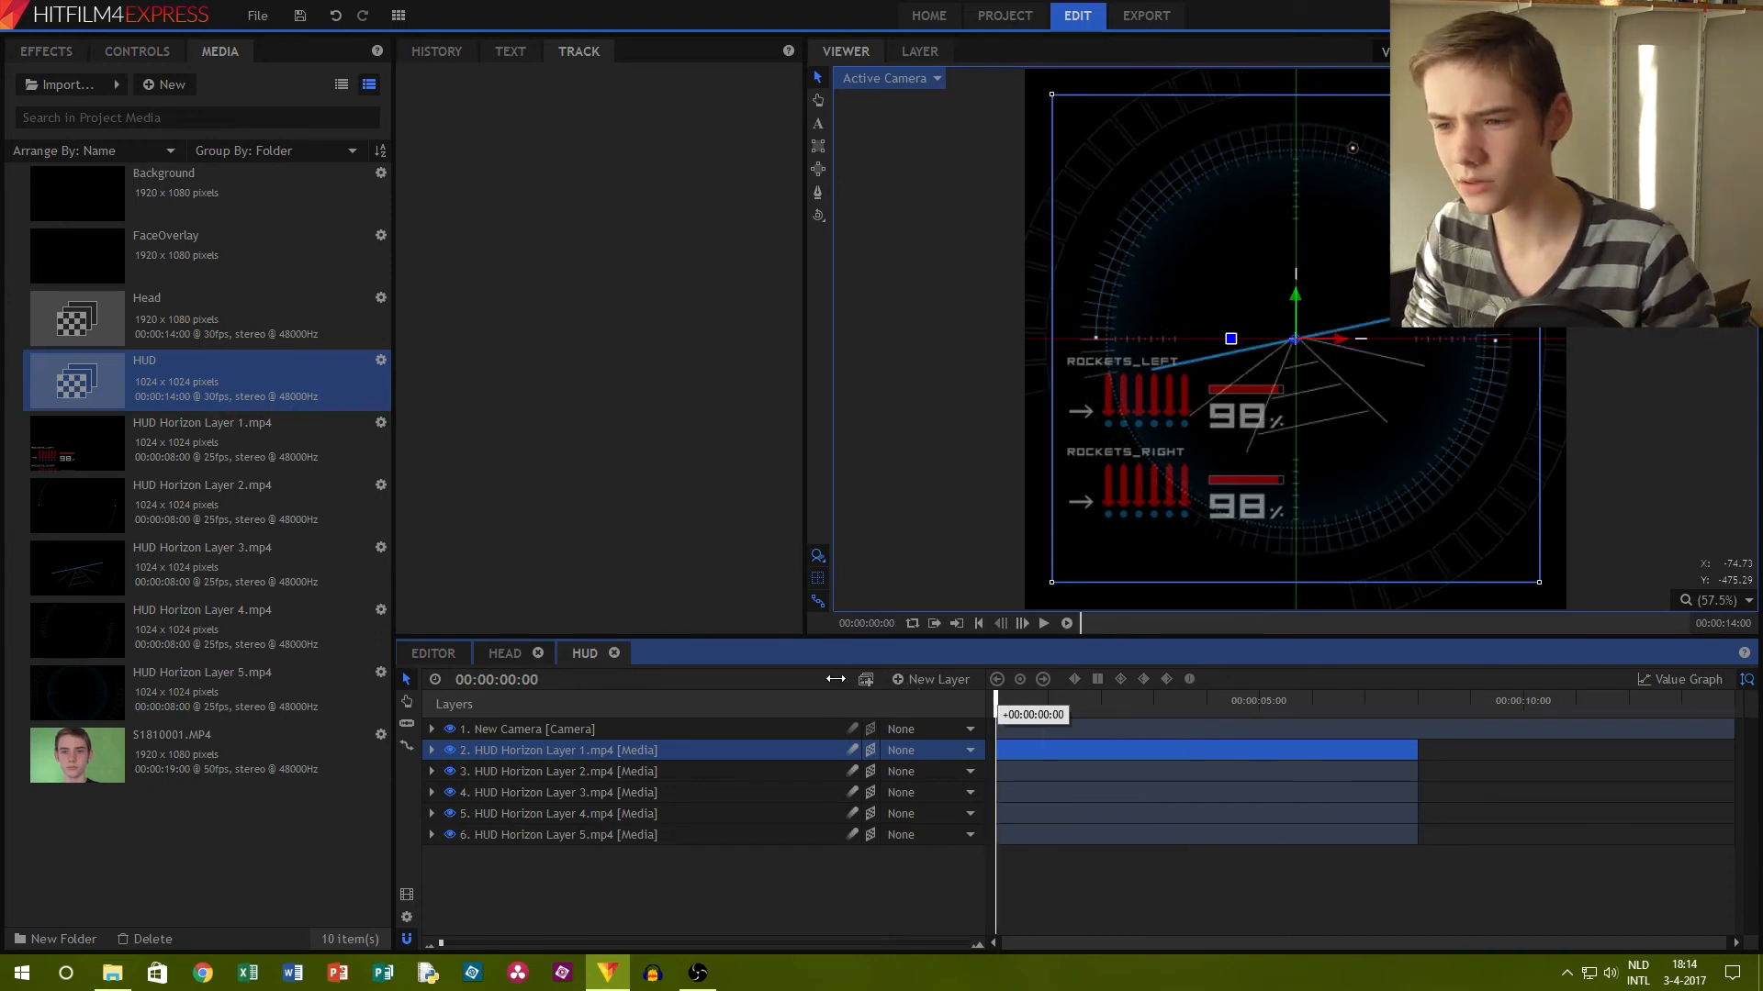
# Scale HUD Horizon Layer 5 down proportionally in the Active Camera view until its corners match the frame edges
pyautogui.click(582, 834)
pyautogui.scroll(-1, 997, 466)
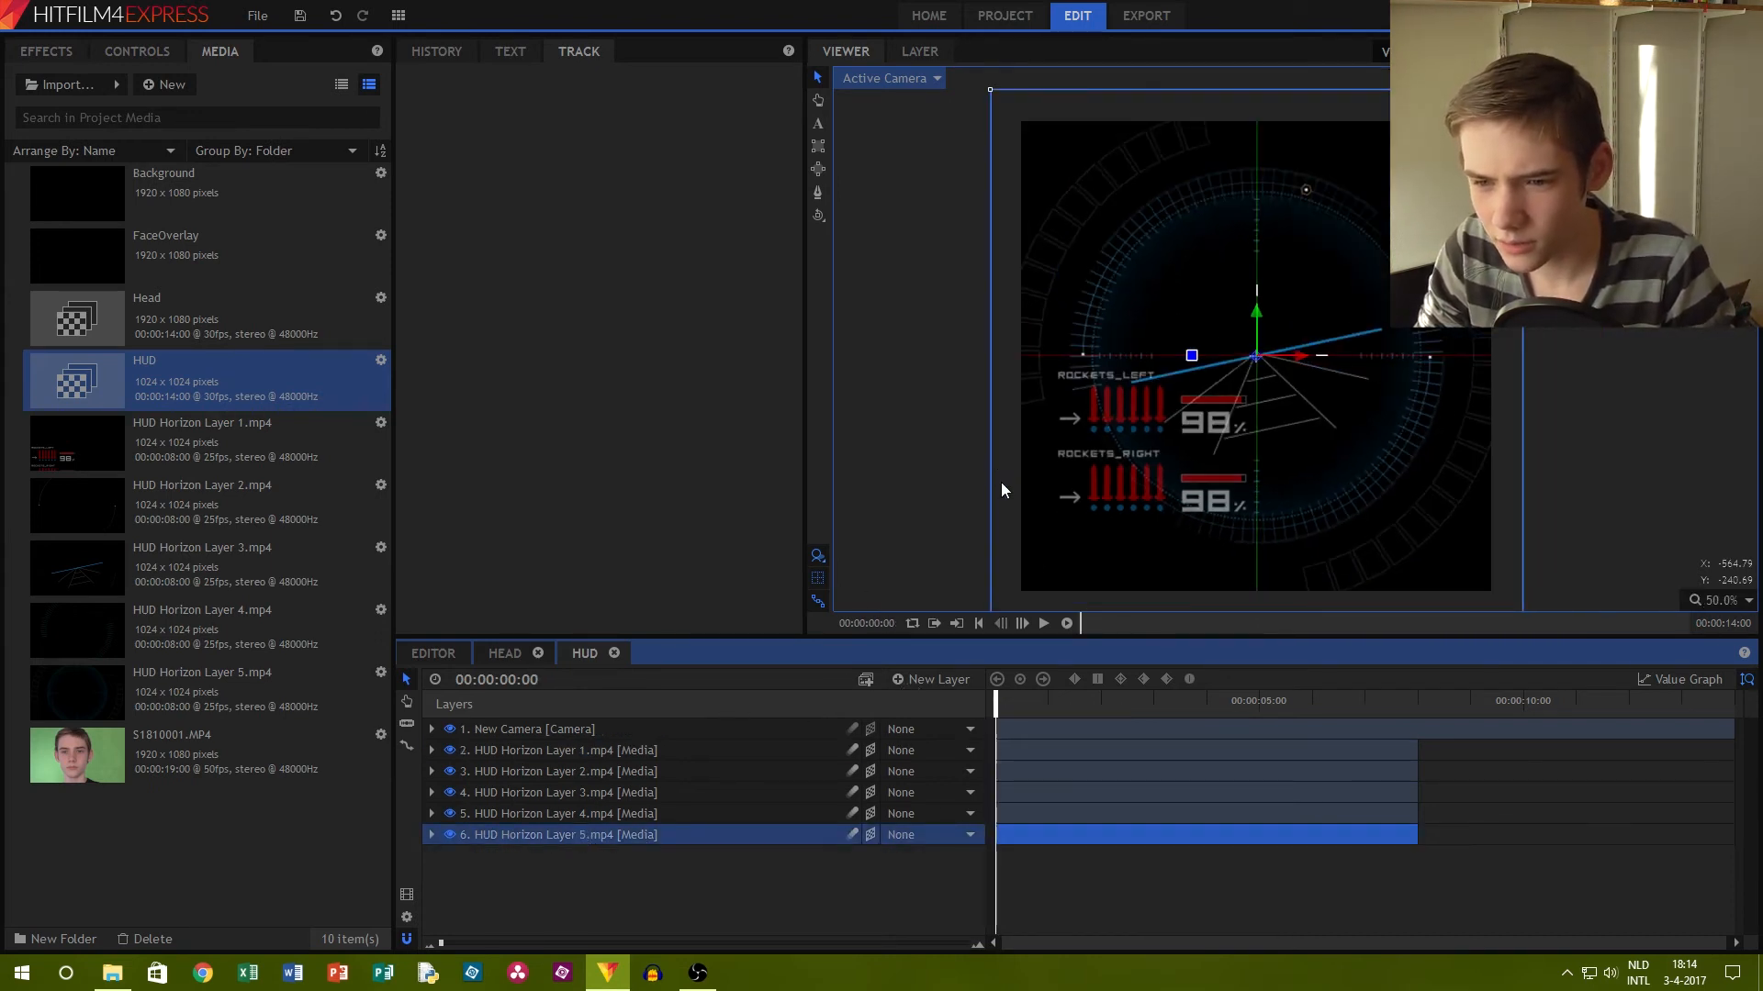
pyautogui.scroll(-2, 999, 472)
pyautogui.moveTo(1002, 603); pyautogui.dragTo(1022, 580)
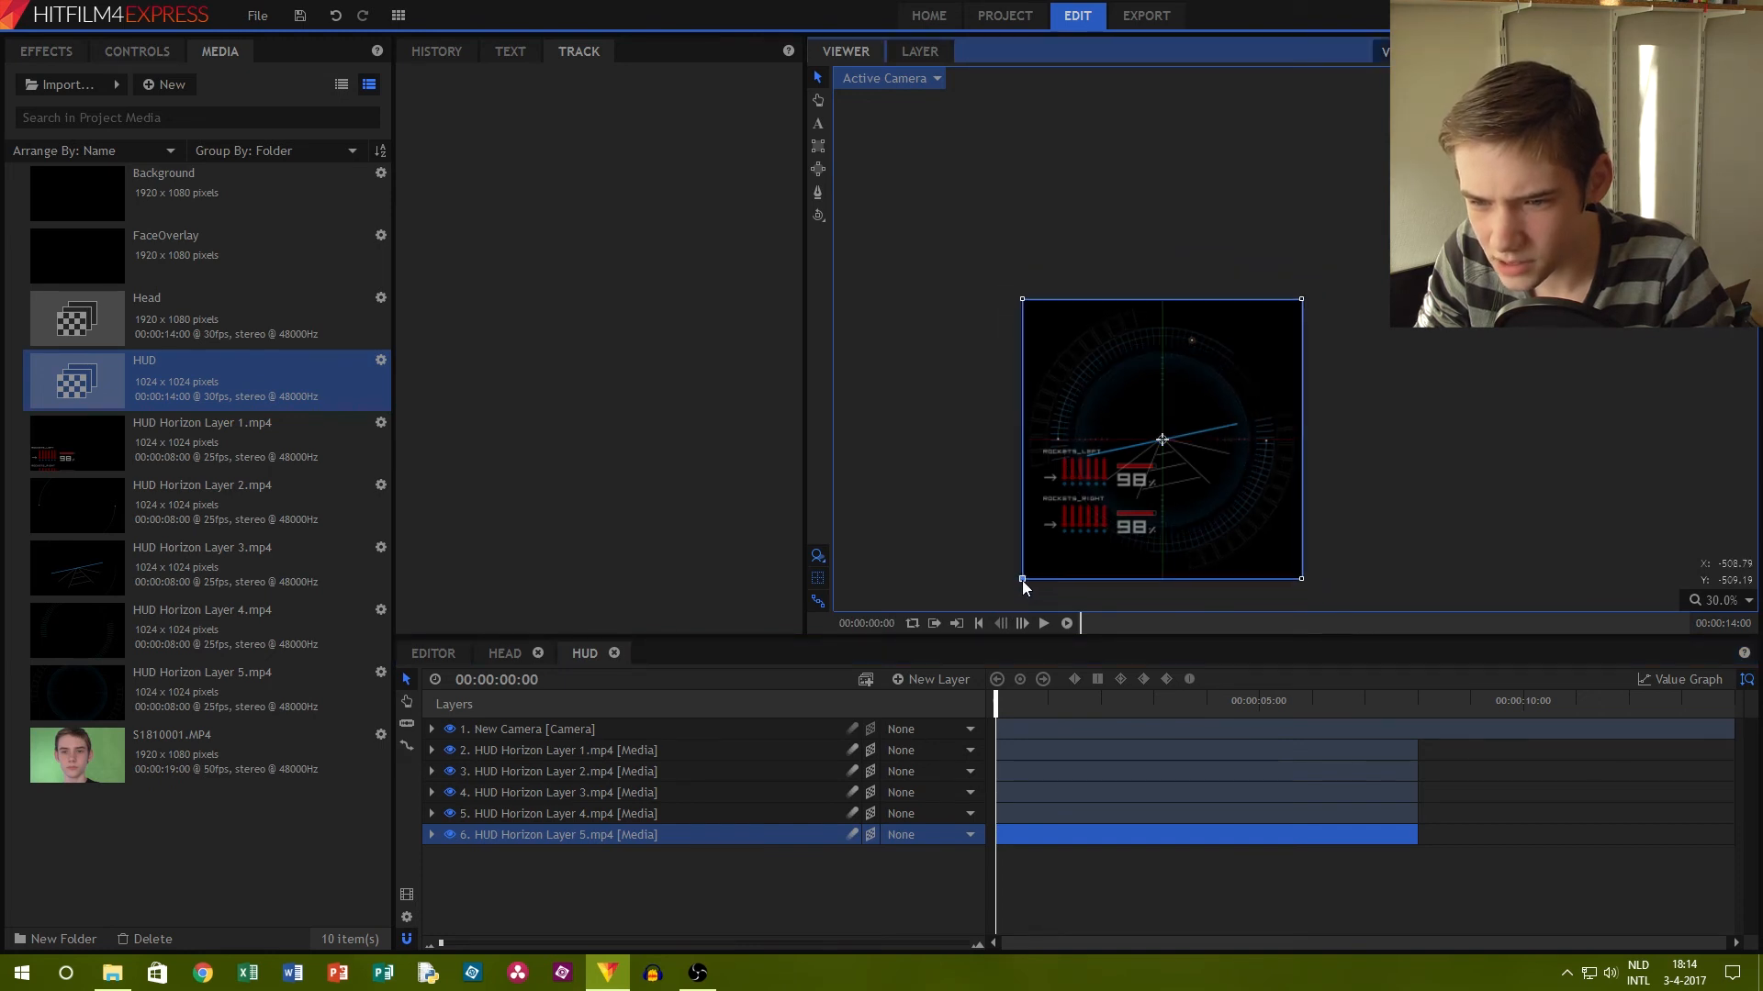
# Scale HUD Horizon Layer 4 down proportionally in the Active Camera view until its corners match the frame edges
pyautogui.click(767, 812)
pyautogui.moveTo(1013, 594); pyautogui.dragTo(1022, 579)
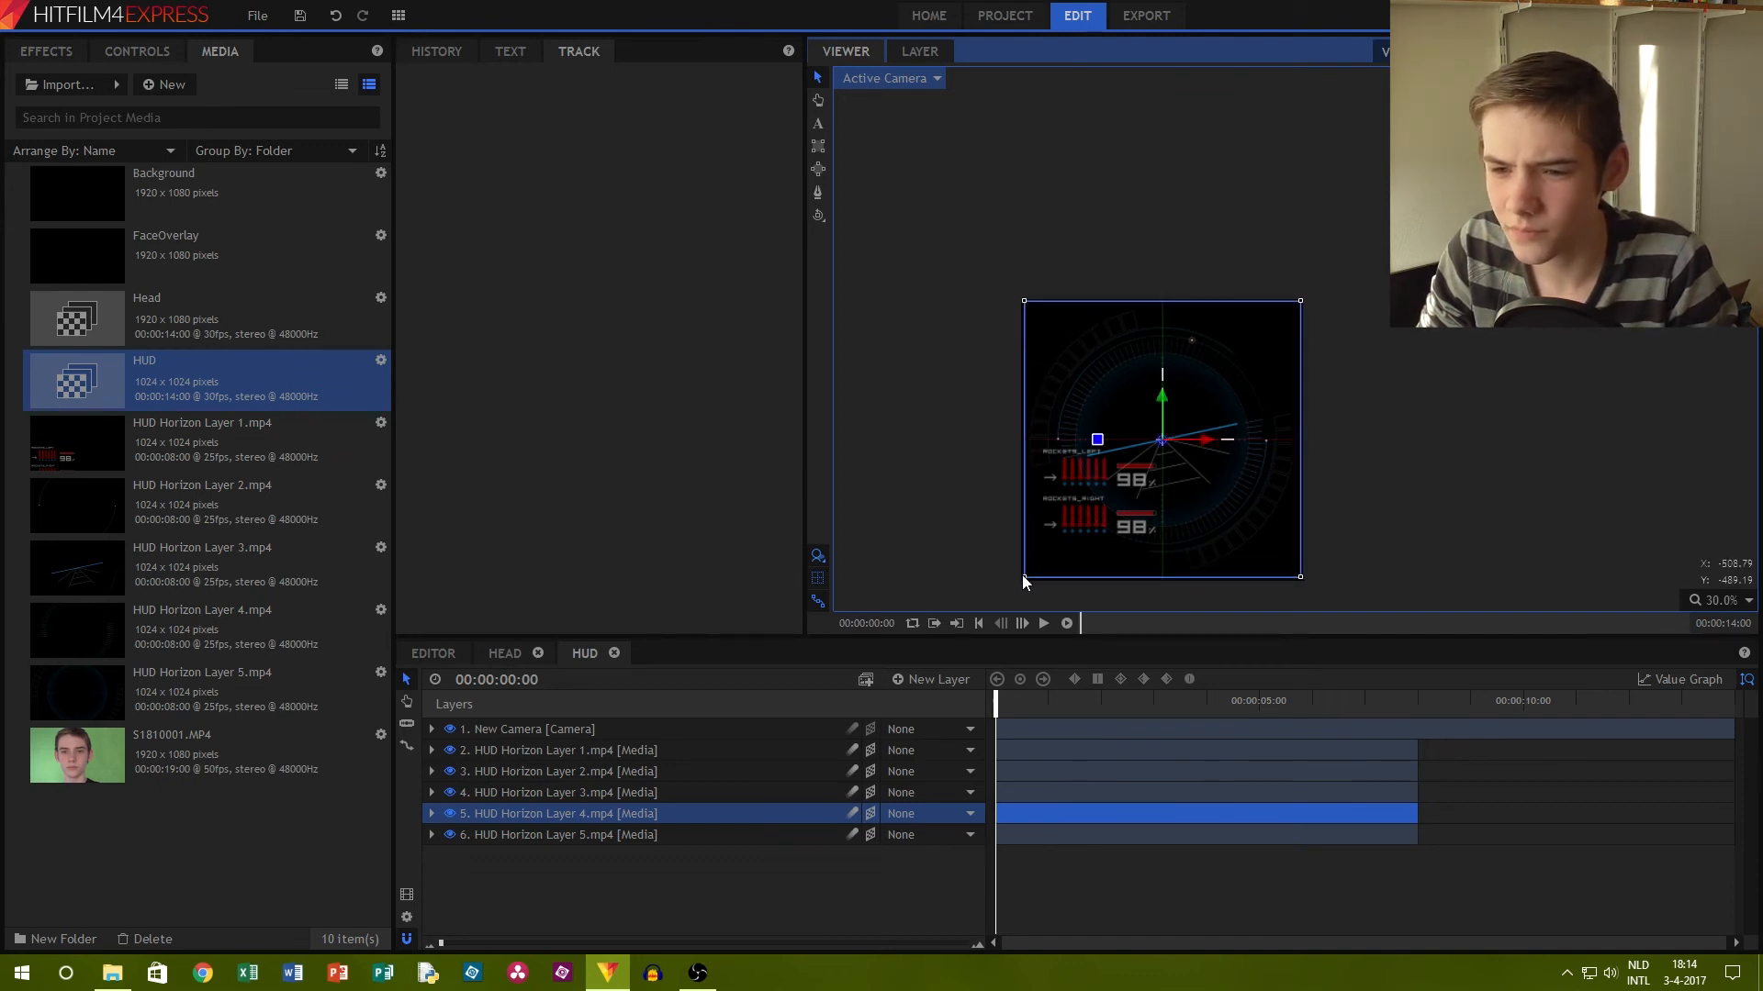
pyautogui.click(1018, 534)
pyautogui.scroll(4, 1038, 524)
pyautogui.scroll(-3, 1166, 515)
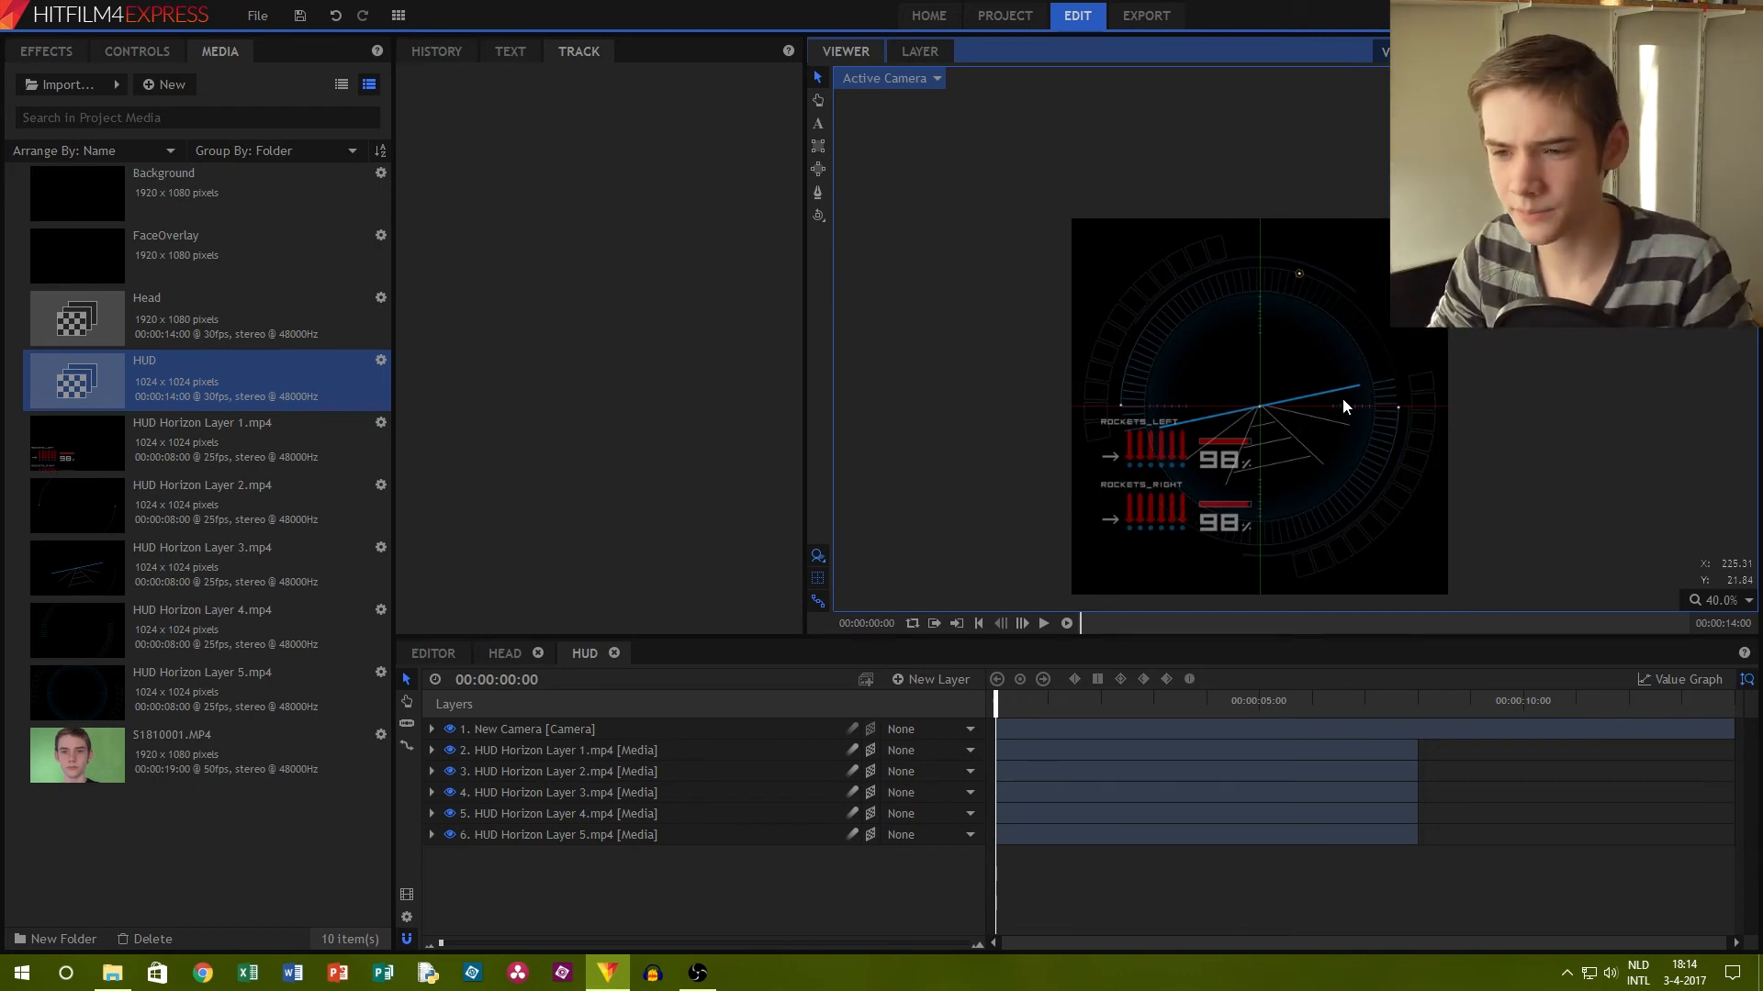
# Copy the five HUD Horizon layers to start at 00:00:08:02, and place the copies below the New Camera layer
pyautogui.moveTo(682, 863); pyautogui.dragTo(661, 753)
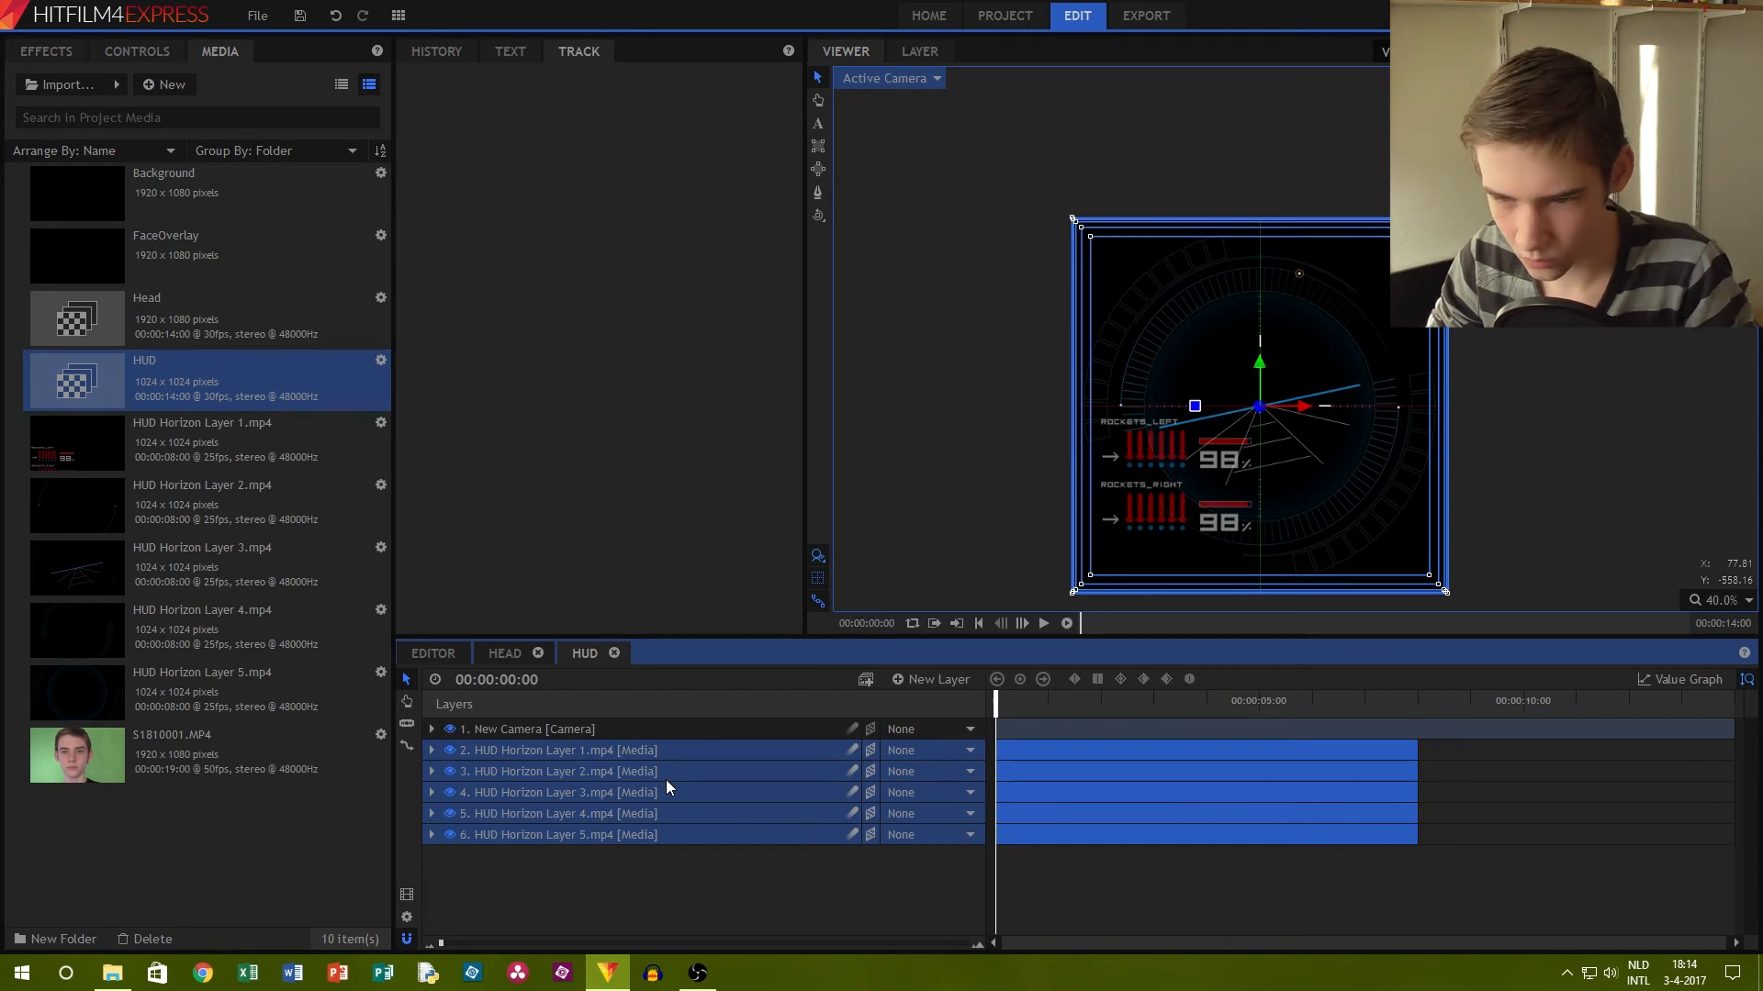
pyautogui.click(1420, 699)
pyautogui.hotkey('ctrl', 'v')
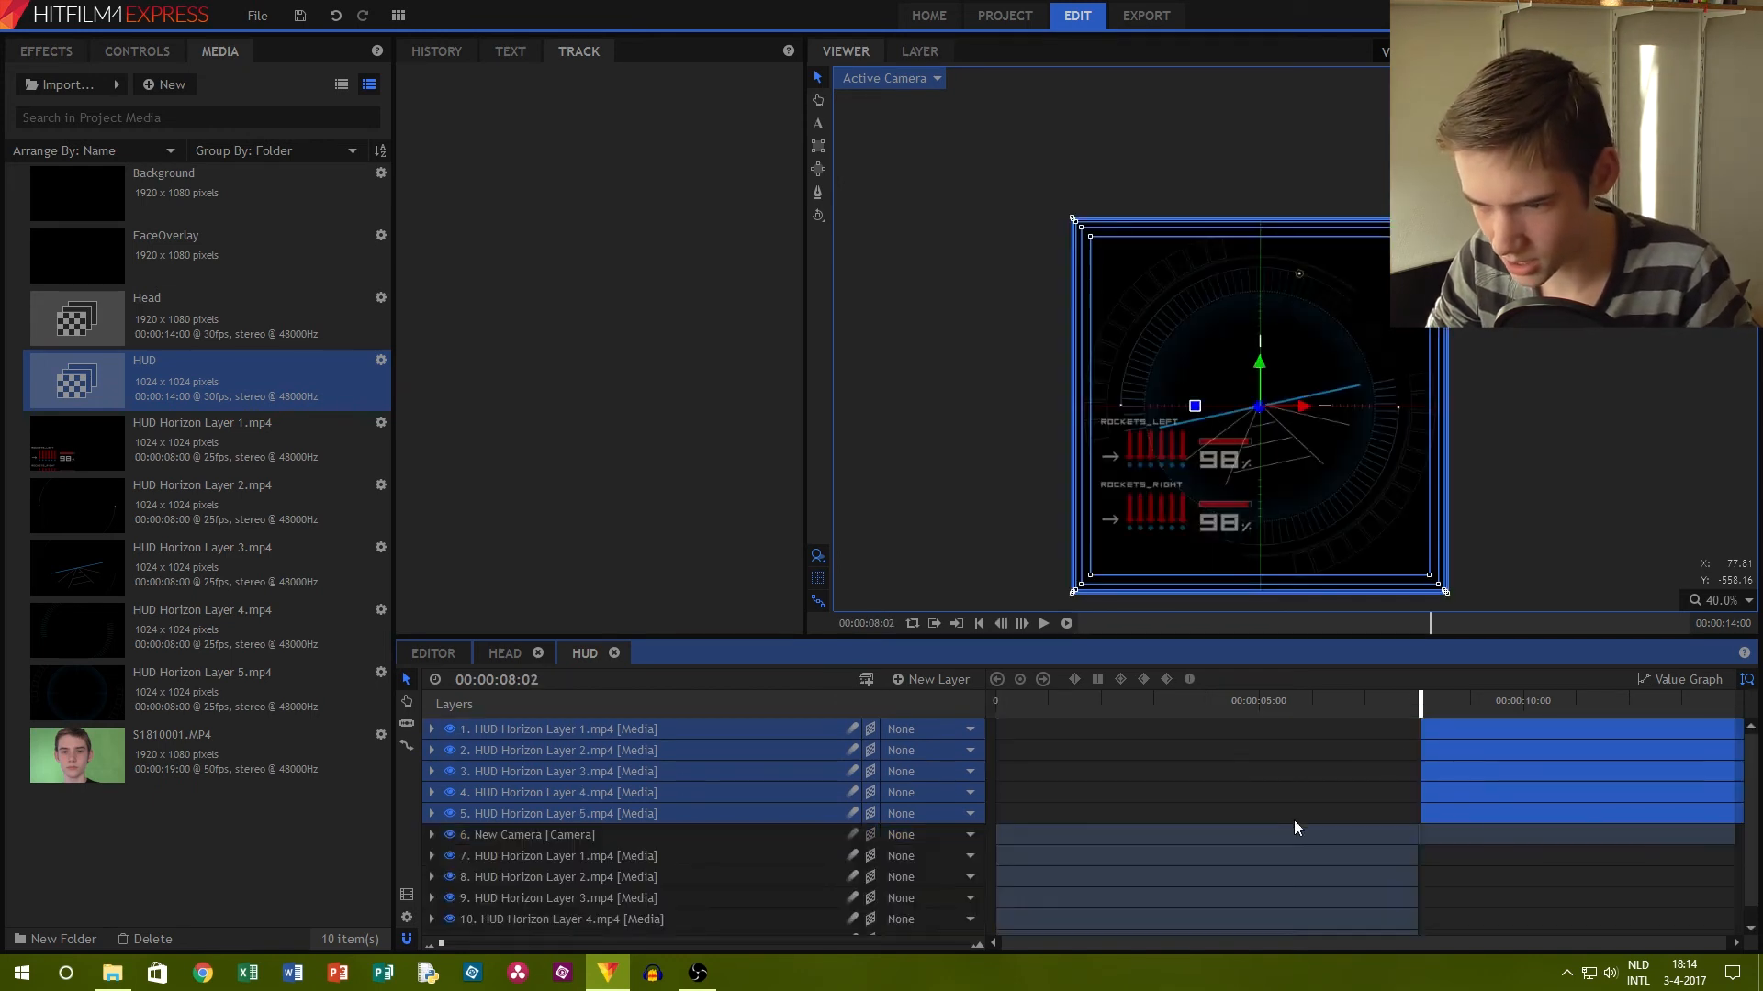
pyautogui.moveTo(1446, 788); pyautogui.dragTo(1446, 801)
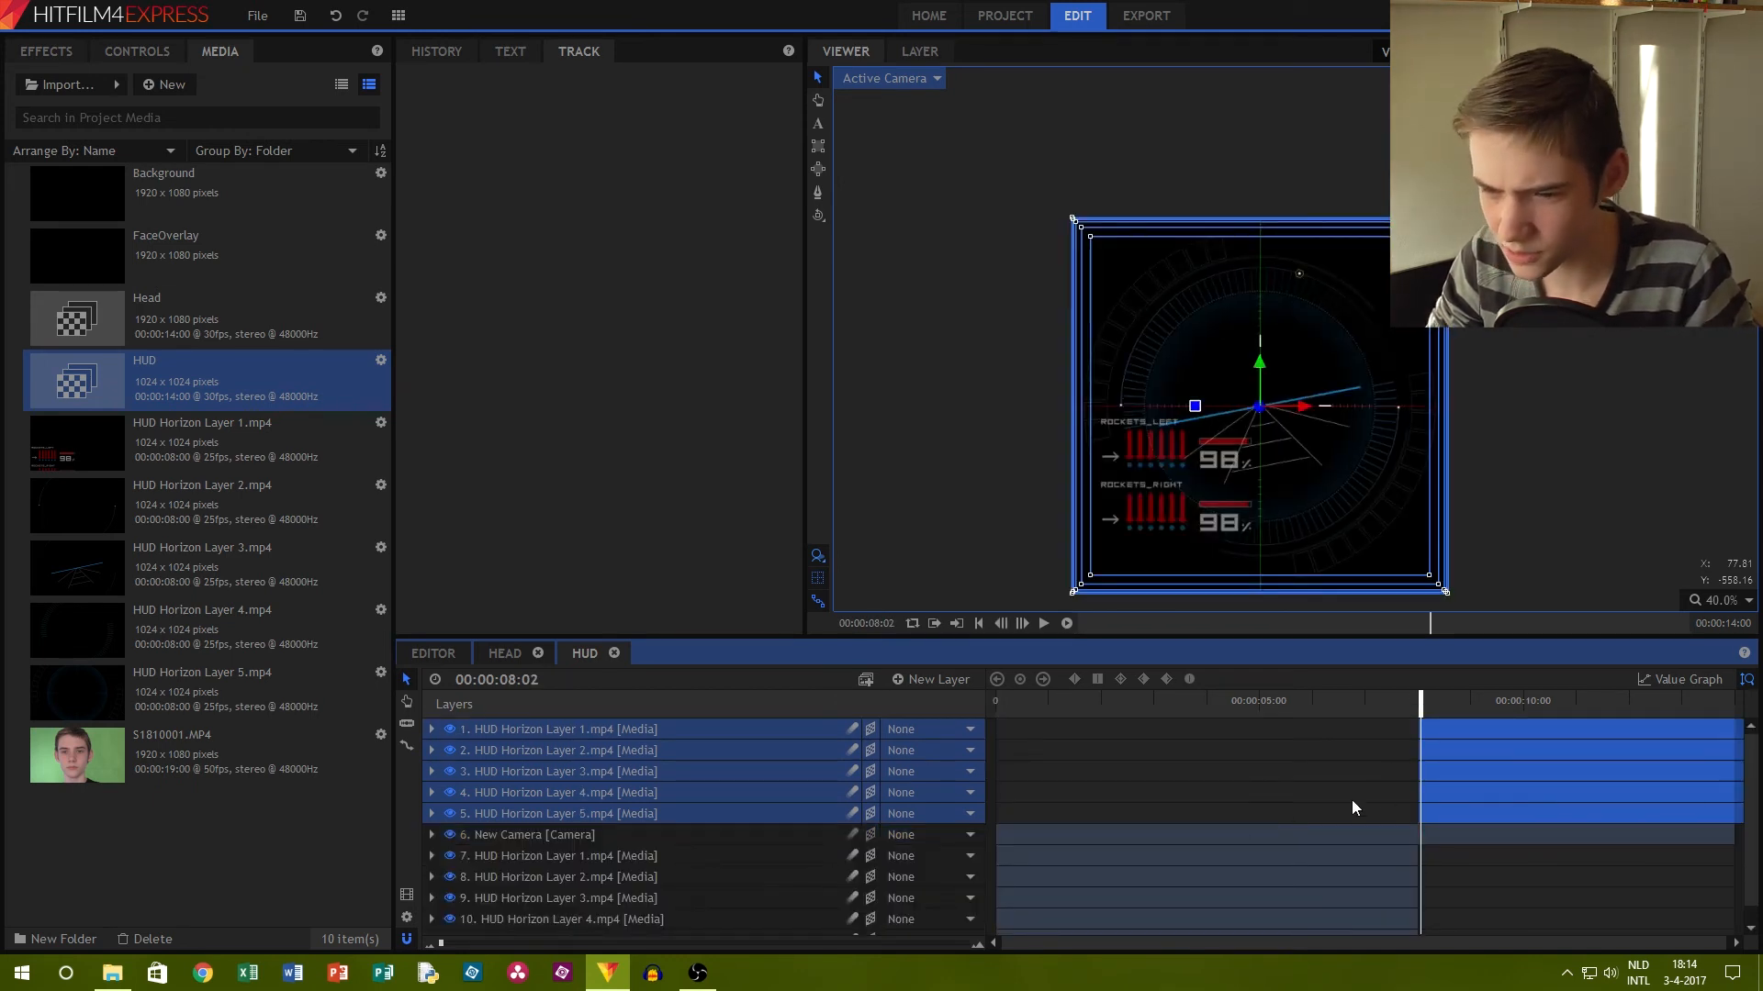
pyautogui.moveTo(703, 841); pyautogui.dragTo(677, 723)
pyautogui.click(703, 751)
pyautogui.keyDown('shift'); pyautogui.click(730, 836); pyautogui.keyUp('shift')
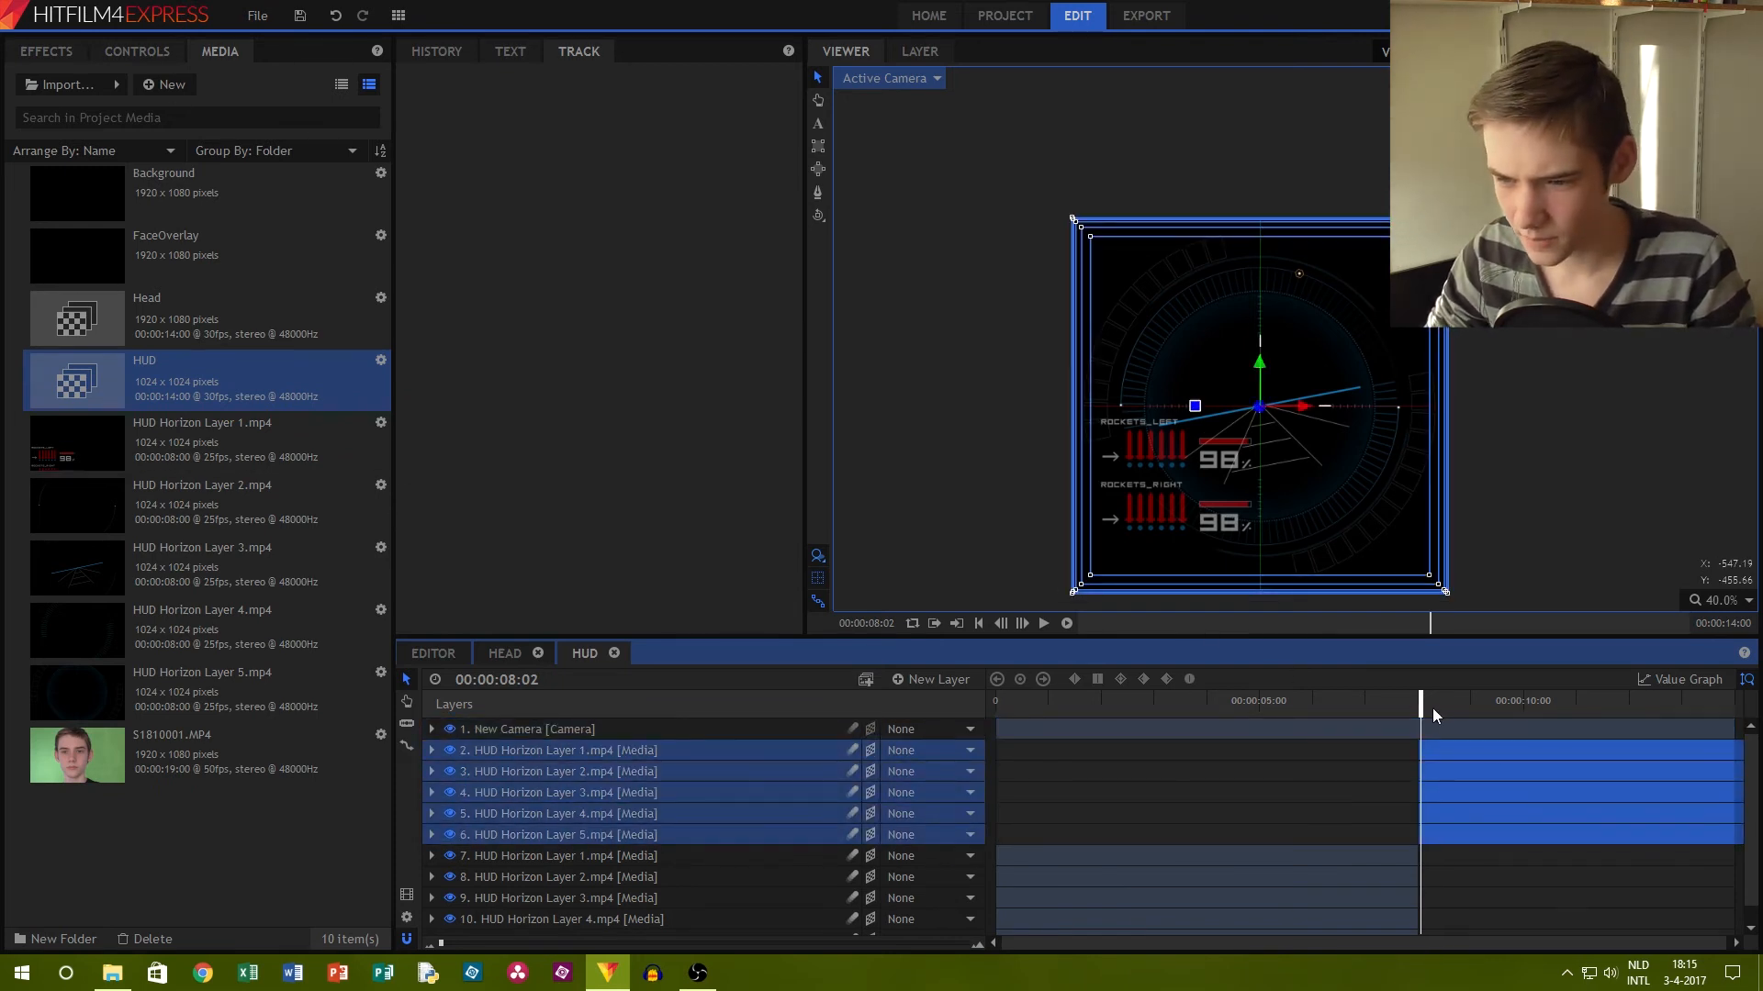
# Shift the start of the five copied HUD Horizon layers to 00:00:08:00, directly where the original clips end
pyautogui.moveTo(1421, 702); pyautogui.dragTo(1419, 700)
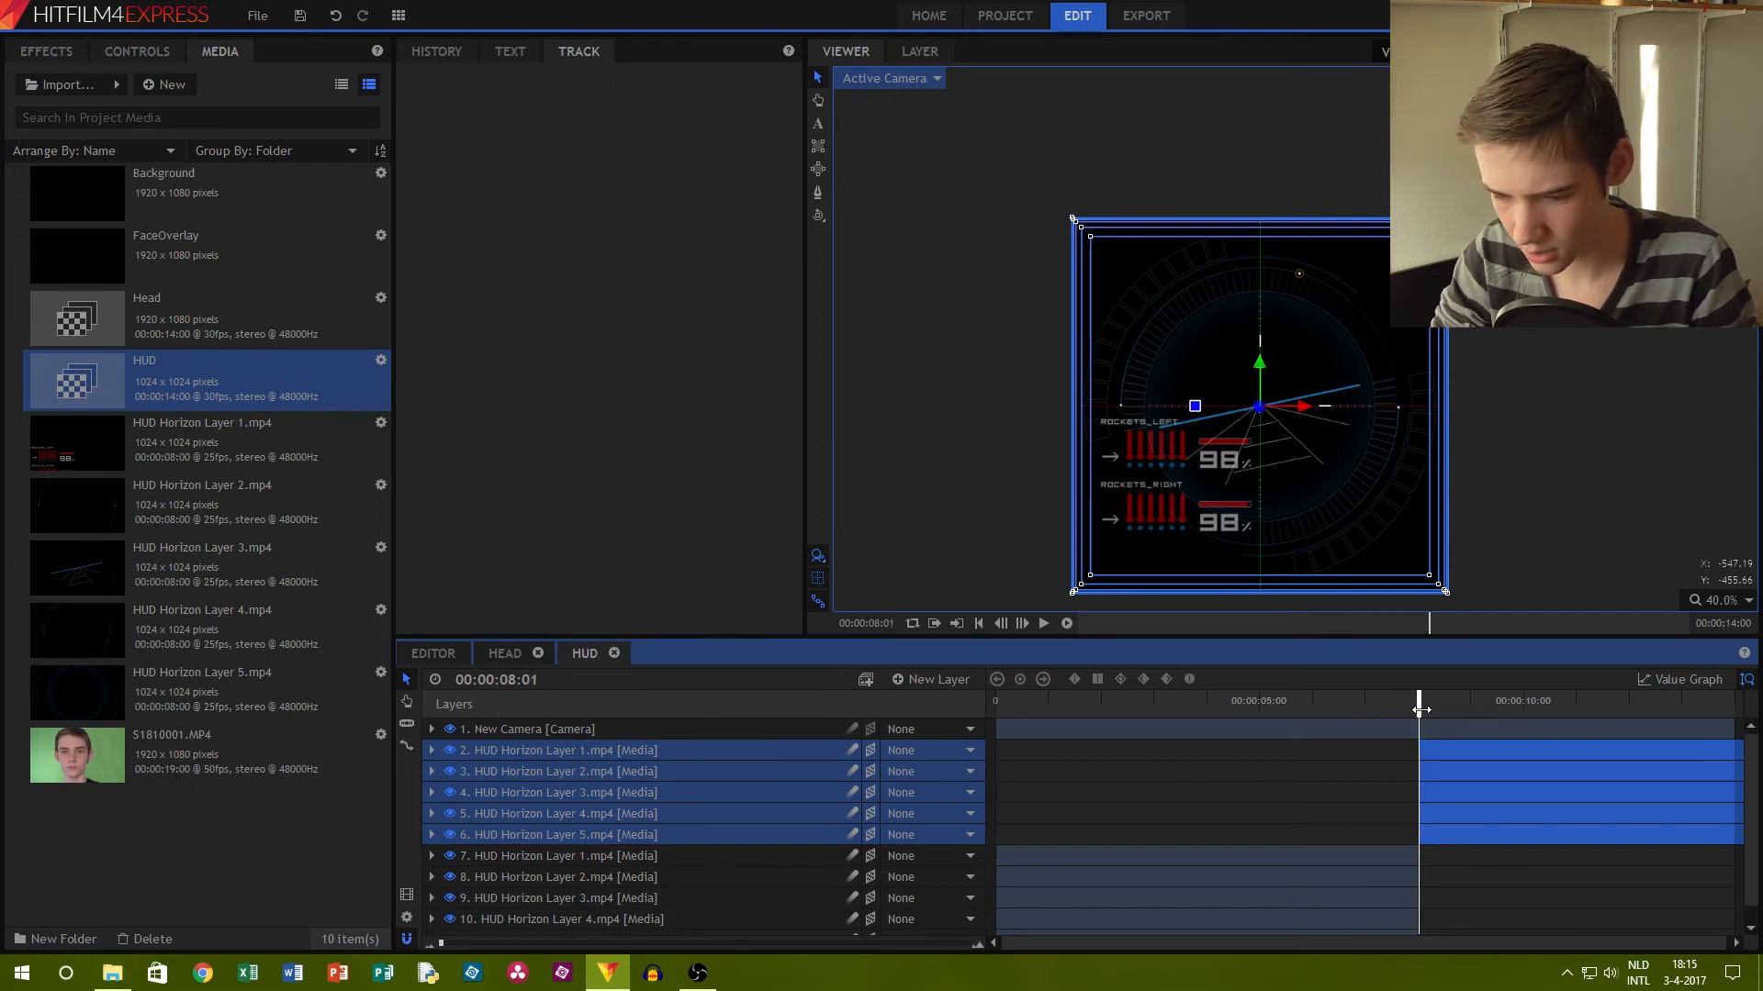
pyautogui.press('Left')
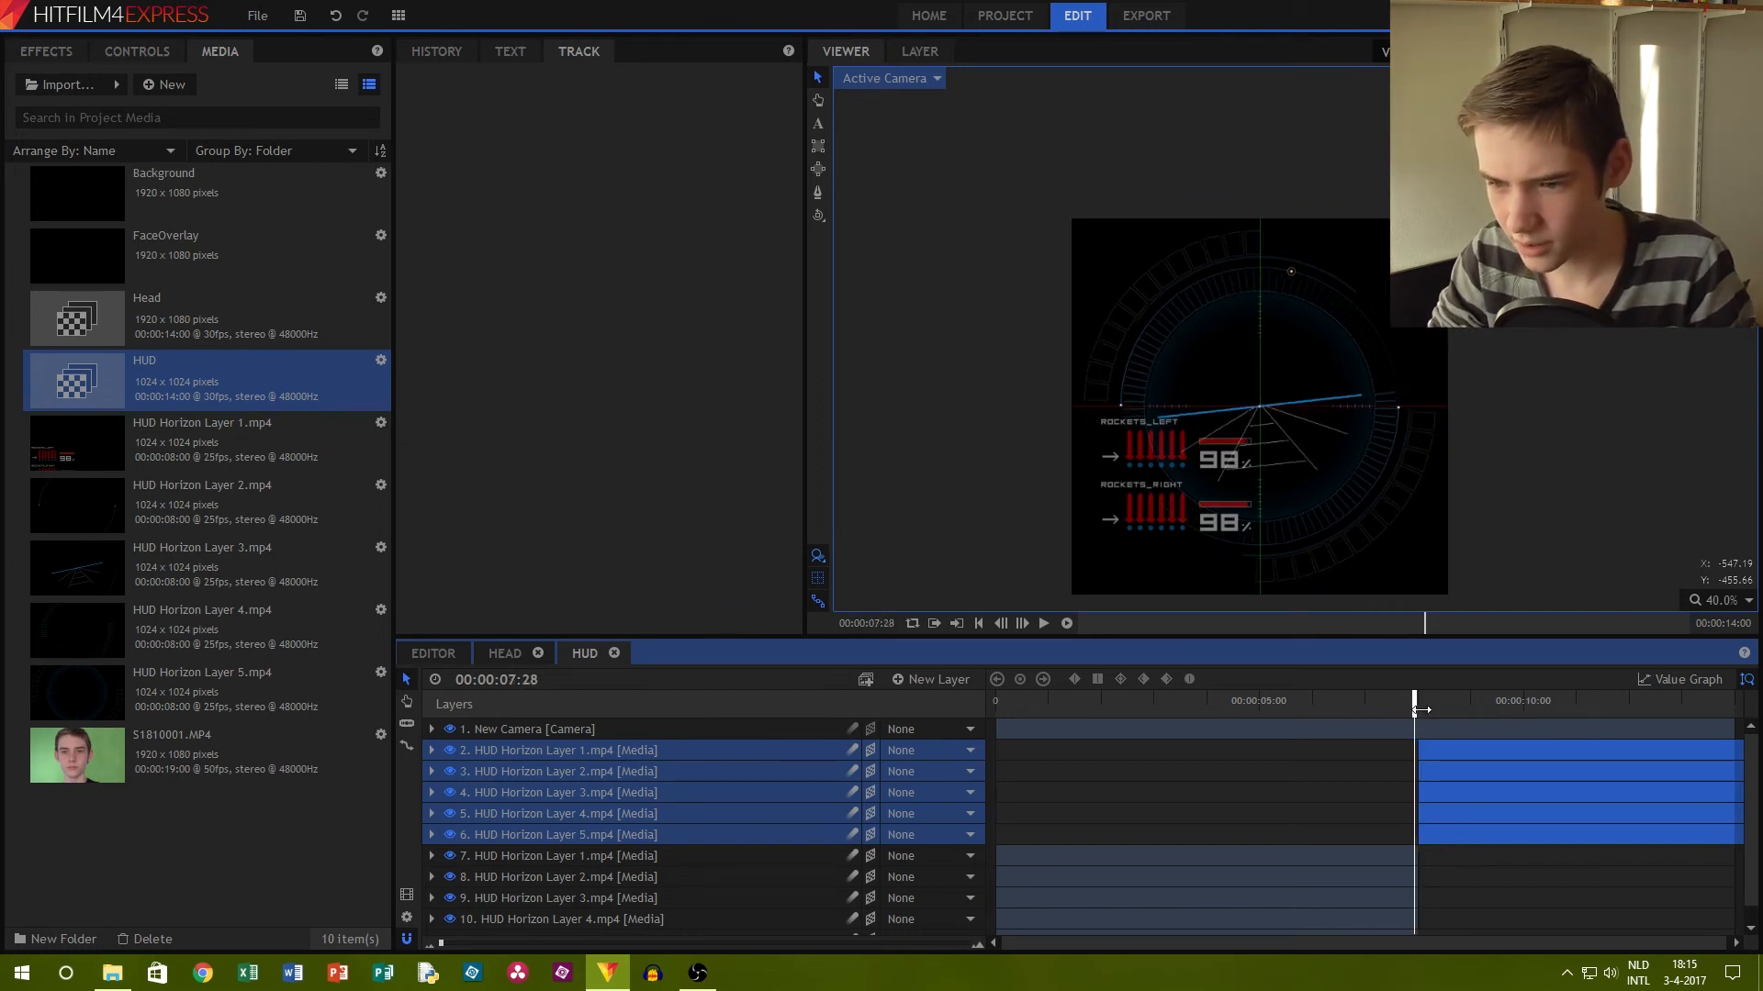
pyautogui.press('Right')
pyautogui.press('Right')
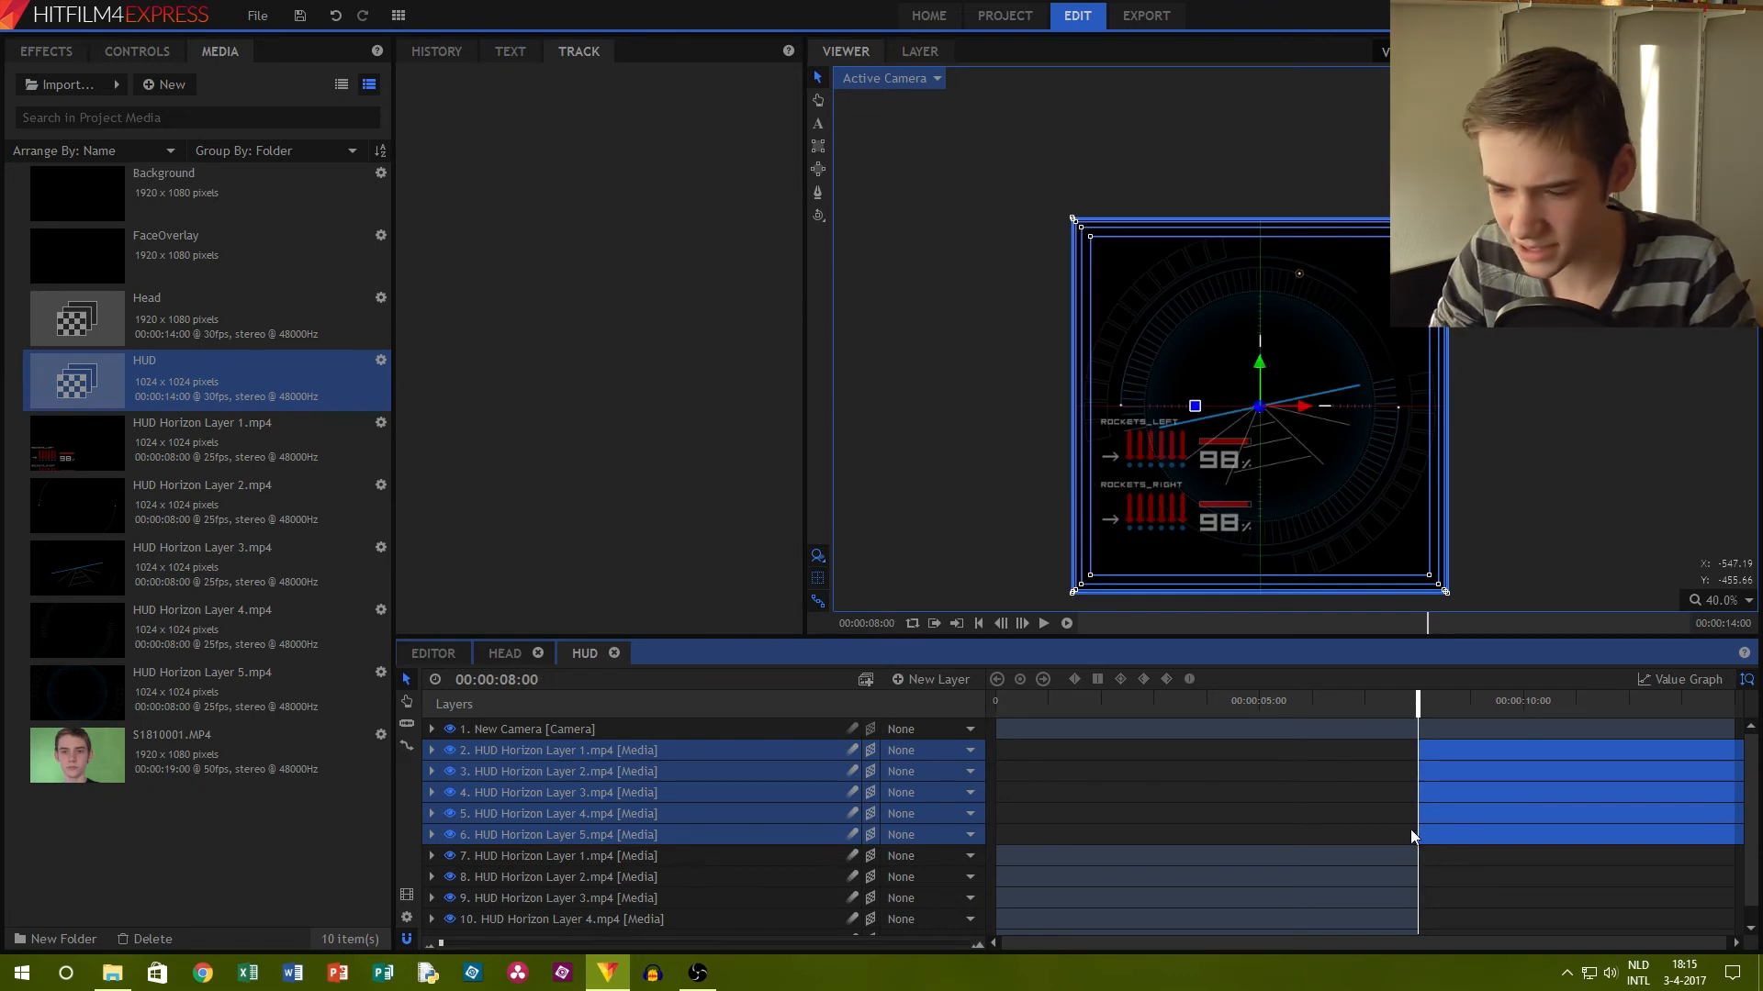
# Apply the Time Reverse effect to all five copied HUD Horizon layers and collapse their properties
pyautogui.click(79, 57)
pyautogui.click(14, 309)
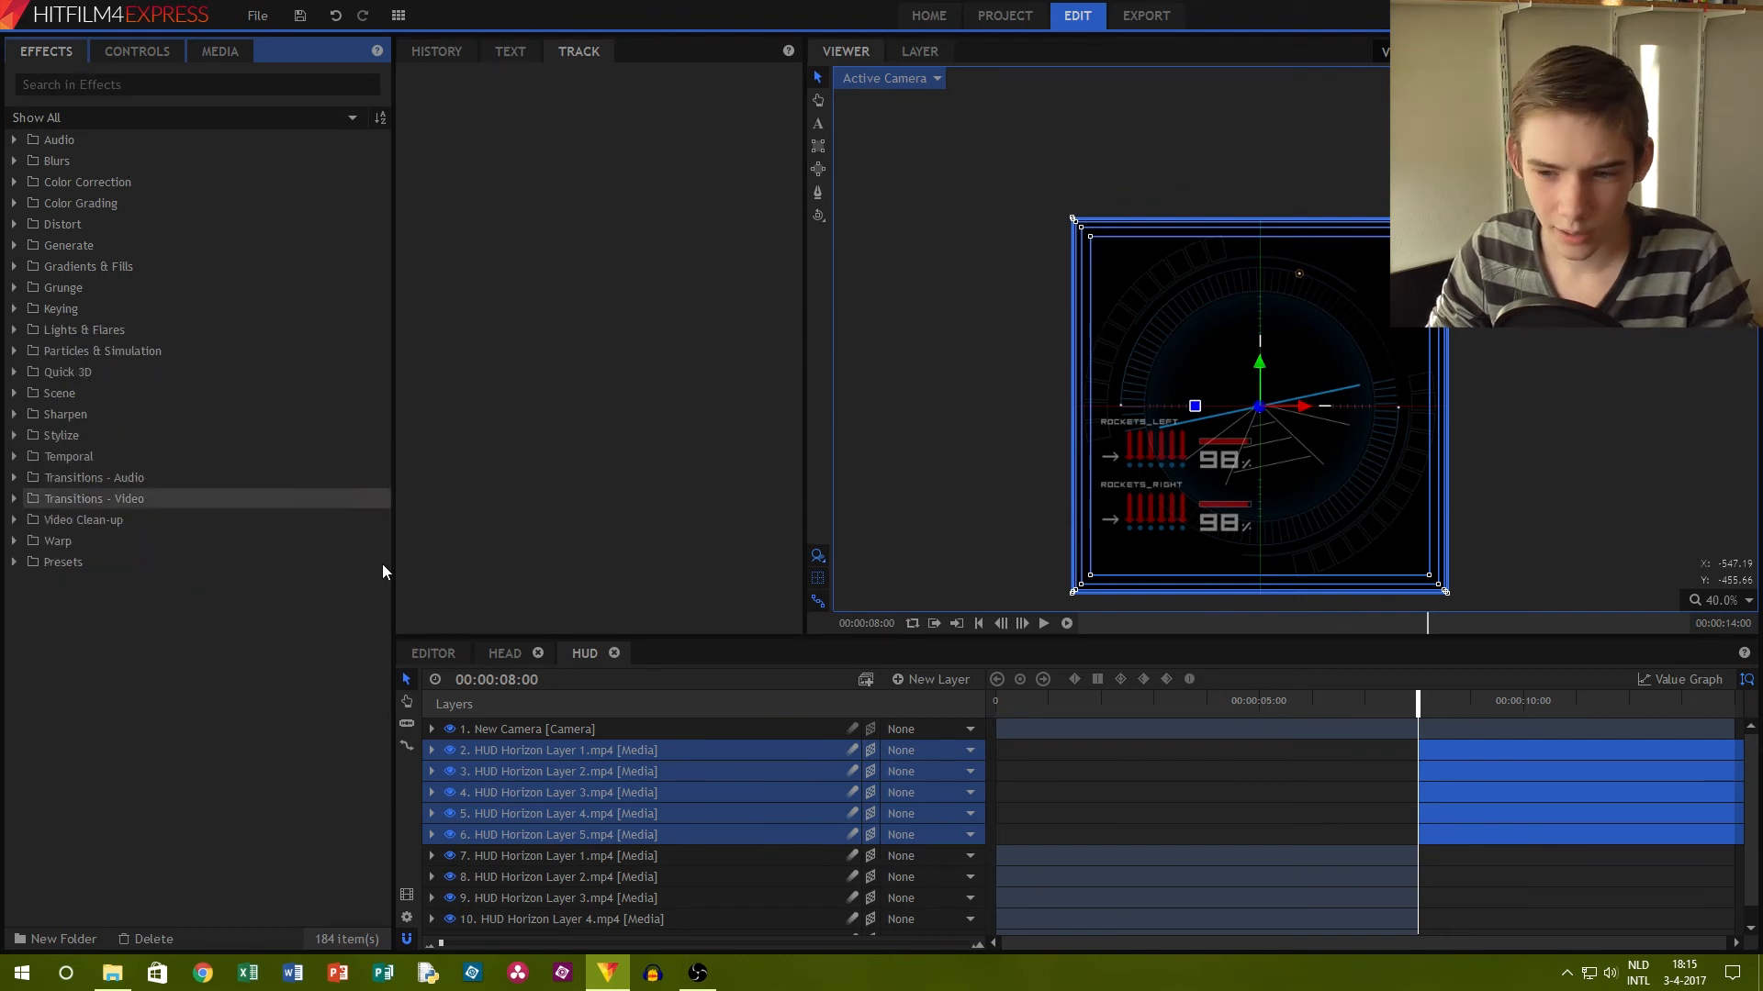
pyautogui.scroll(-1, 1021, 844)
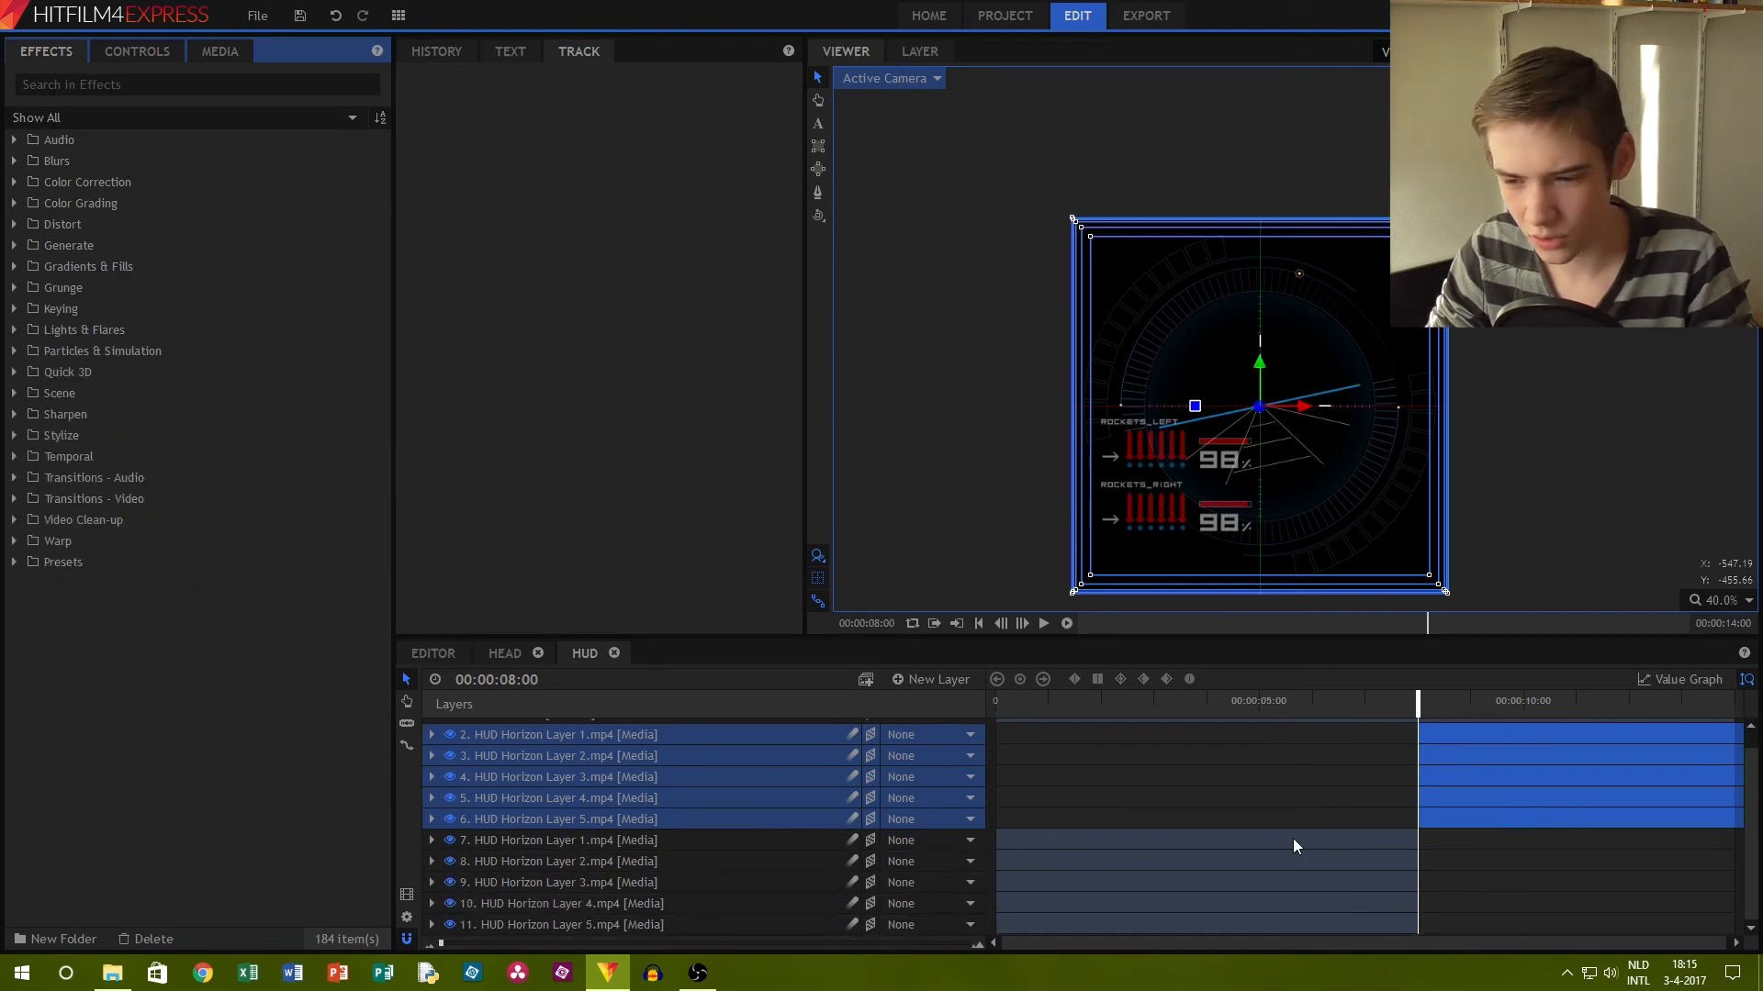
pyautogui.click(69, 88)
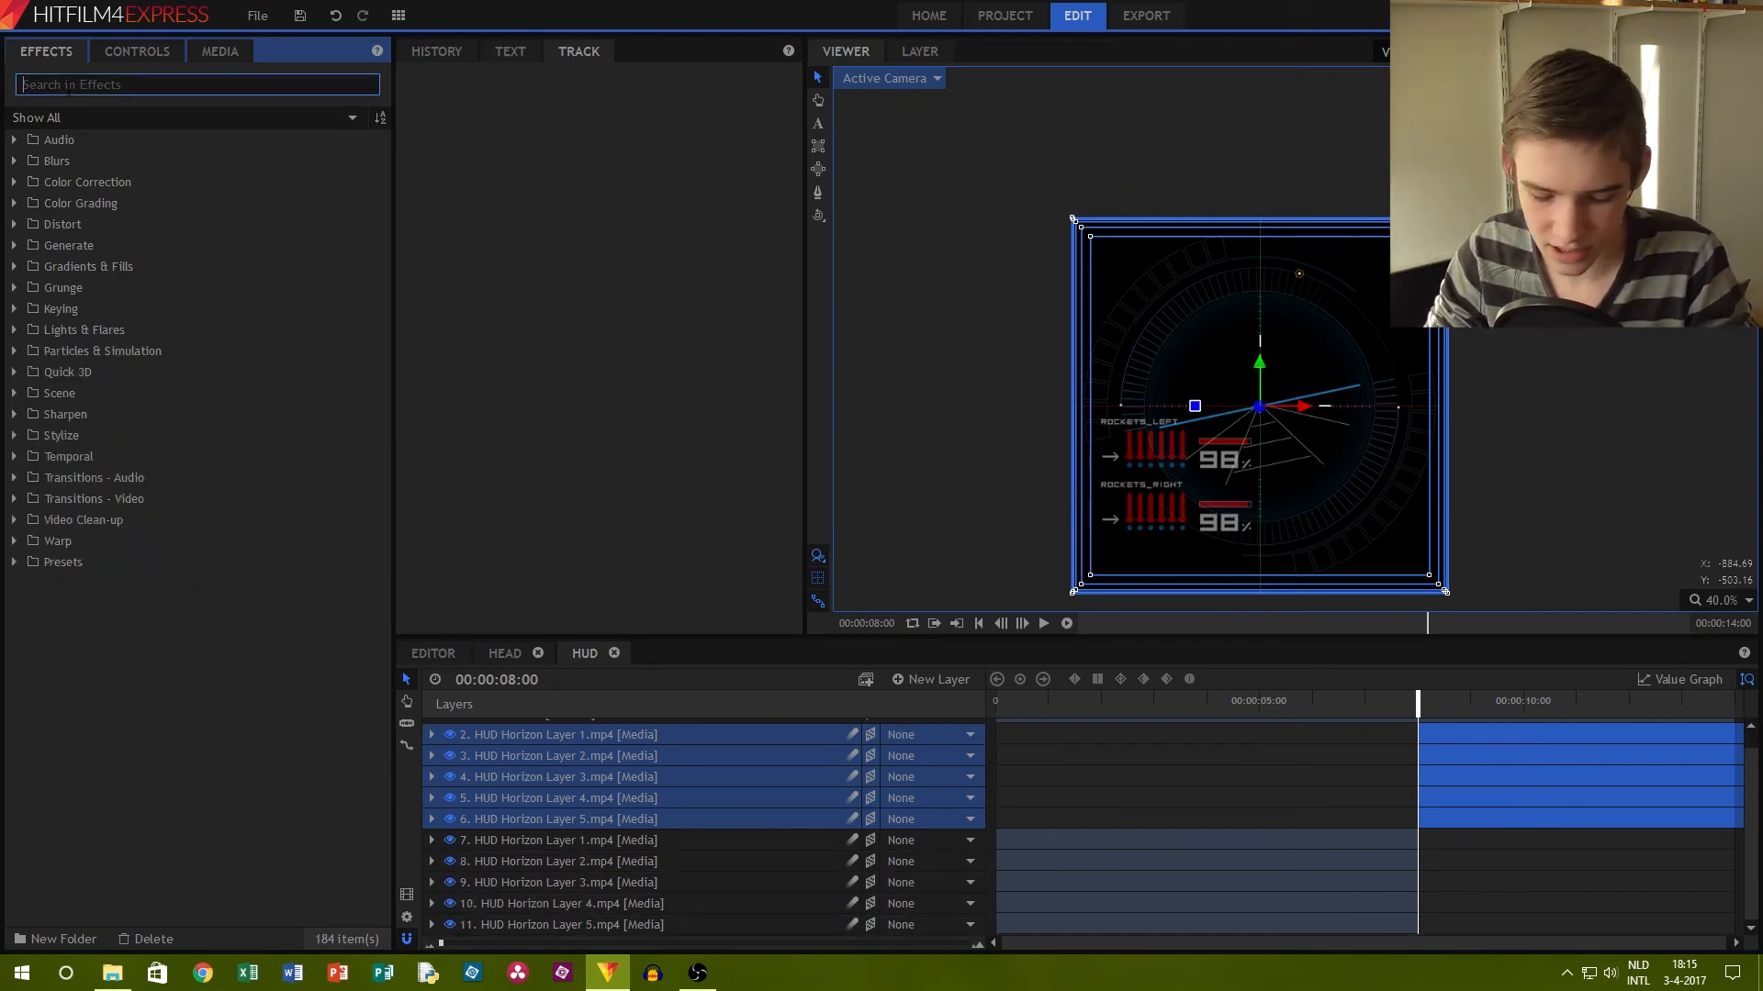
pyautogui.write('TIME R')
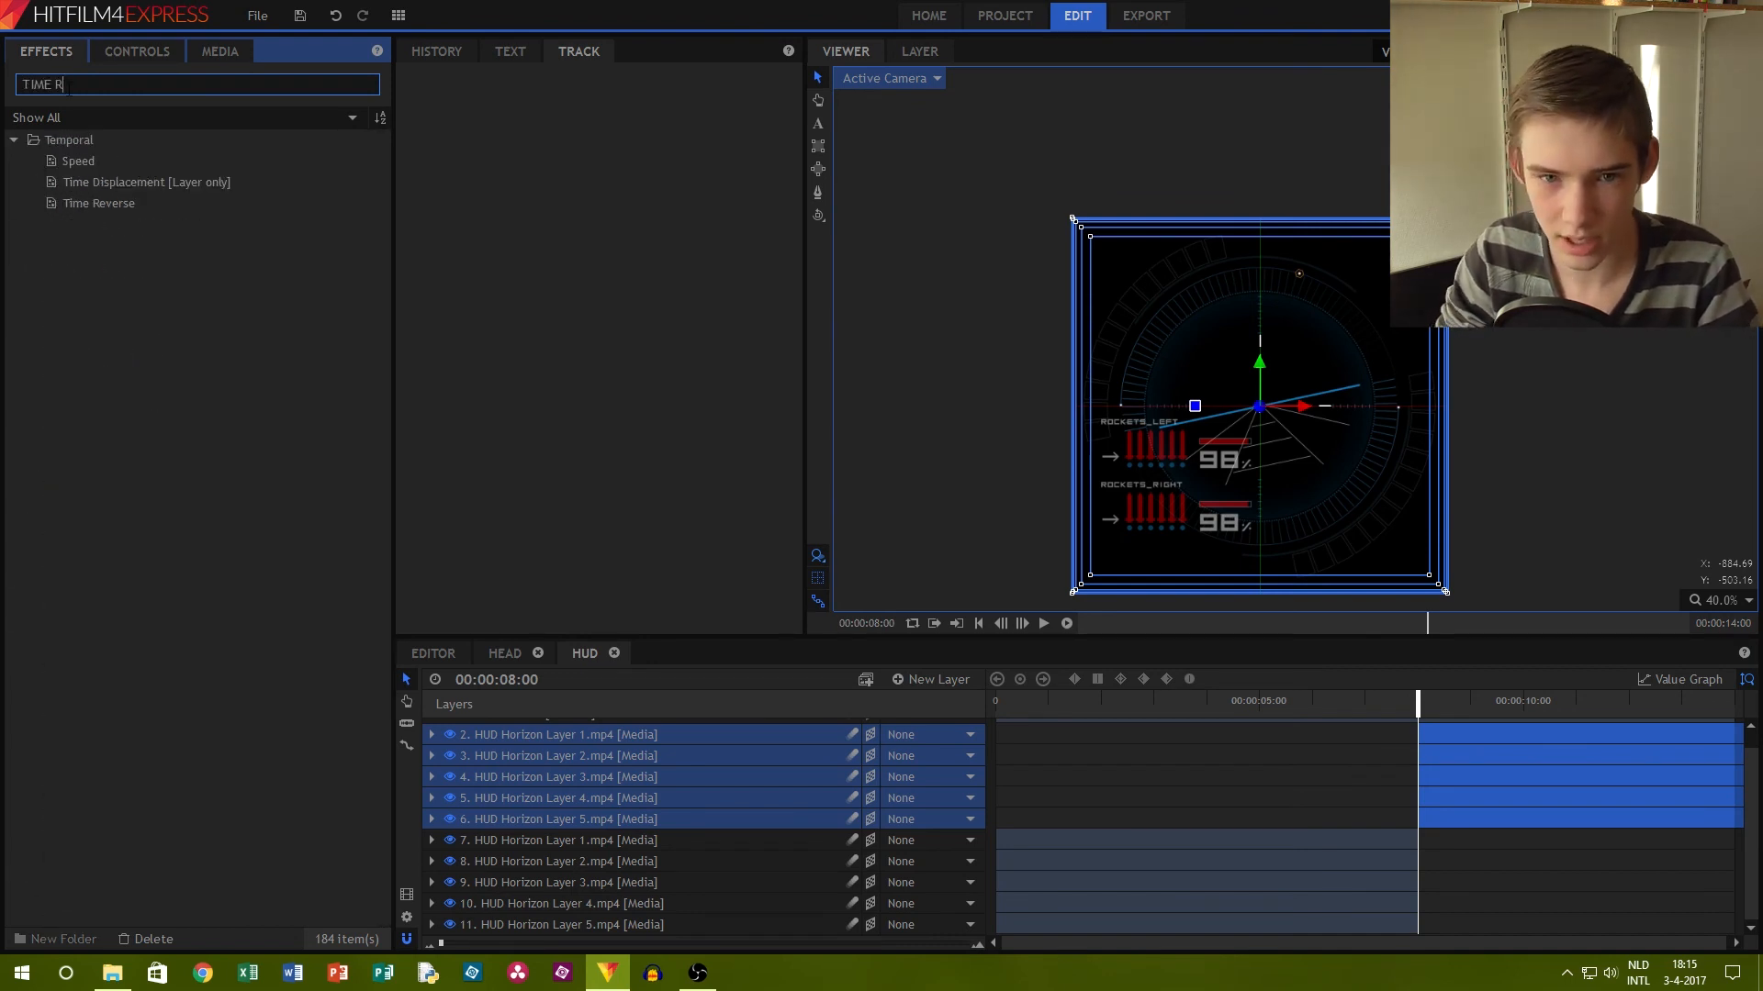
pyautogui.moveTo(72, 202); pyautogui.dragTo(702, 749)
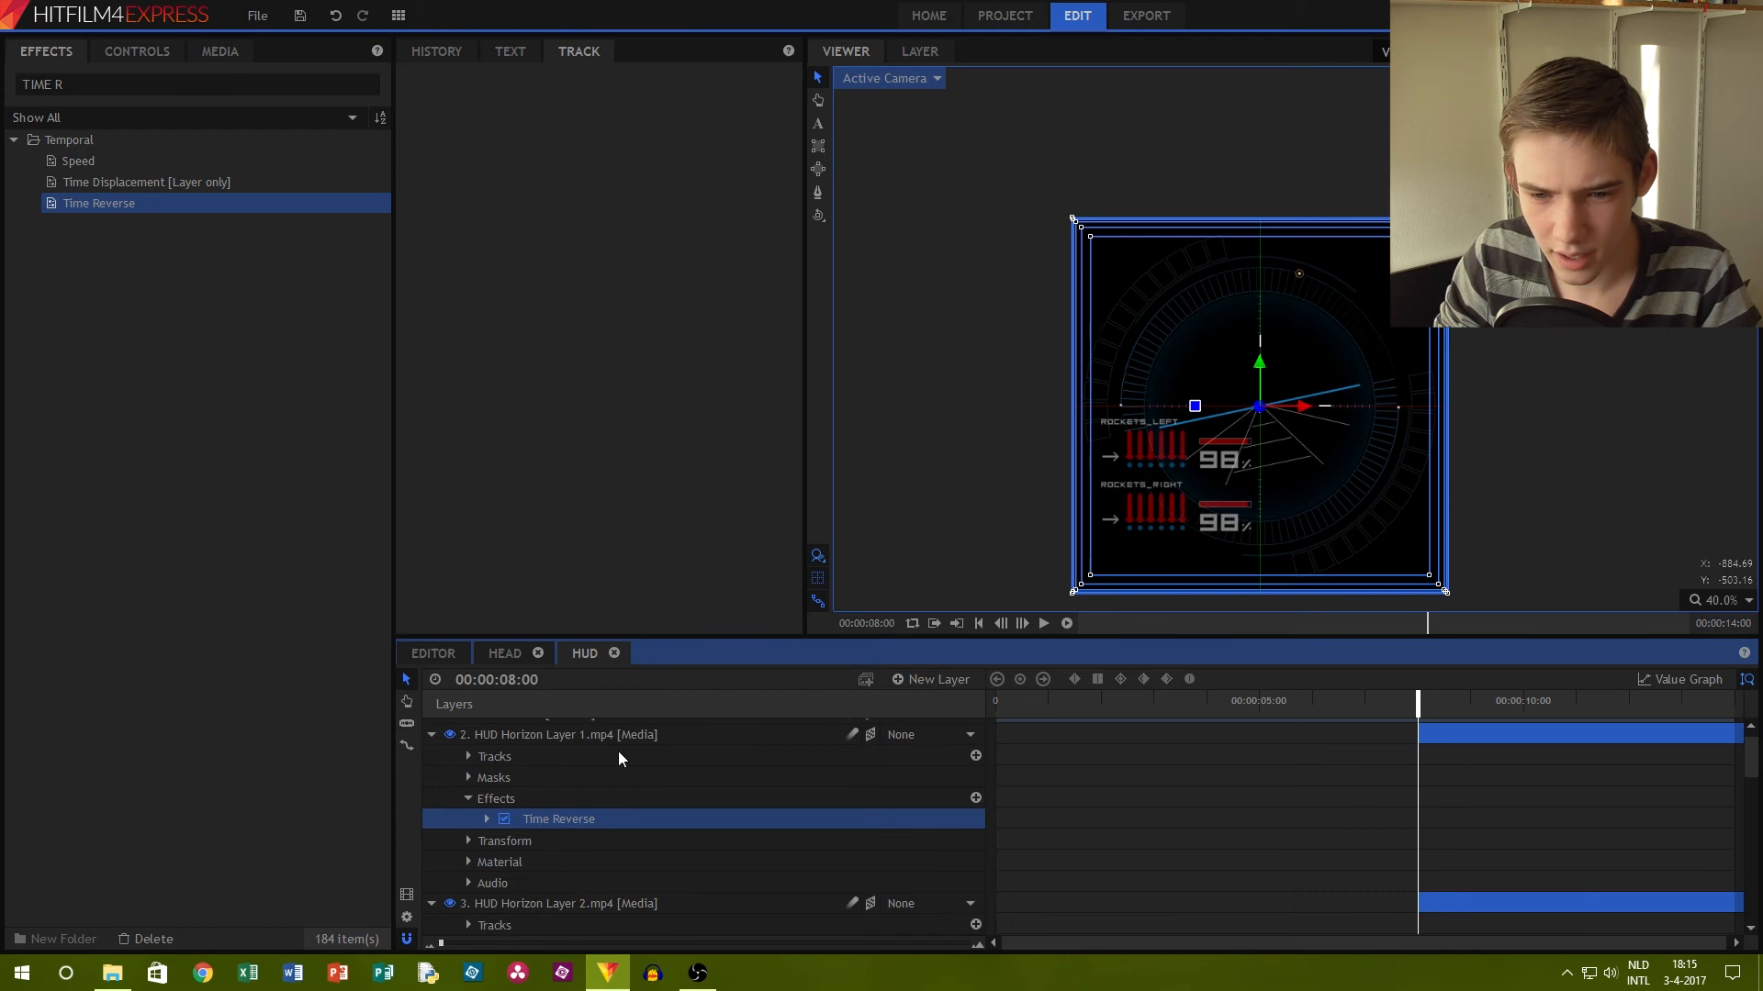
pyautogui.click(430, 755)
pyautogui.click(431, 777)
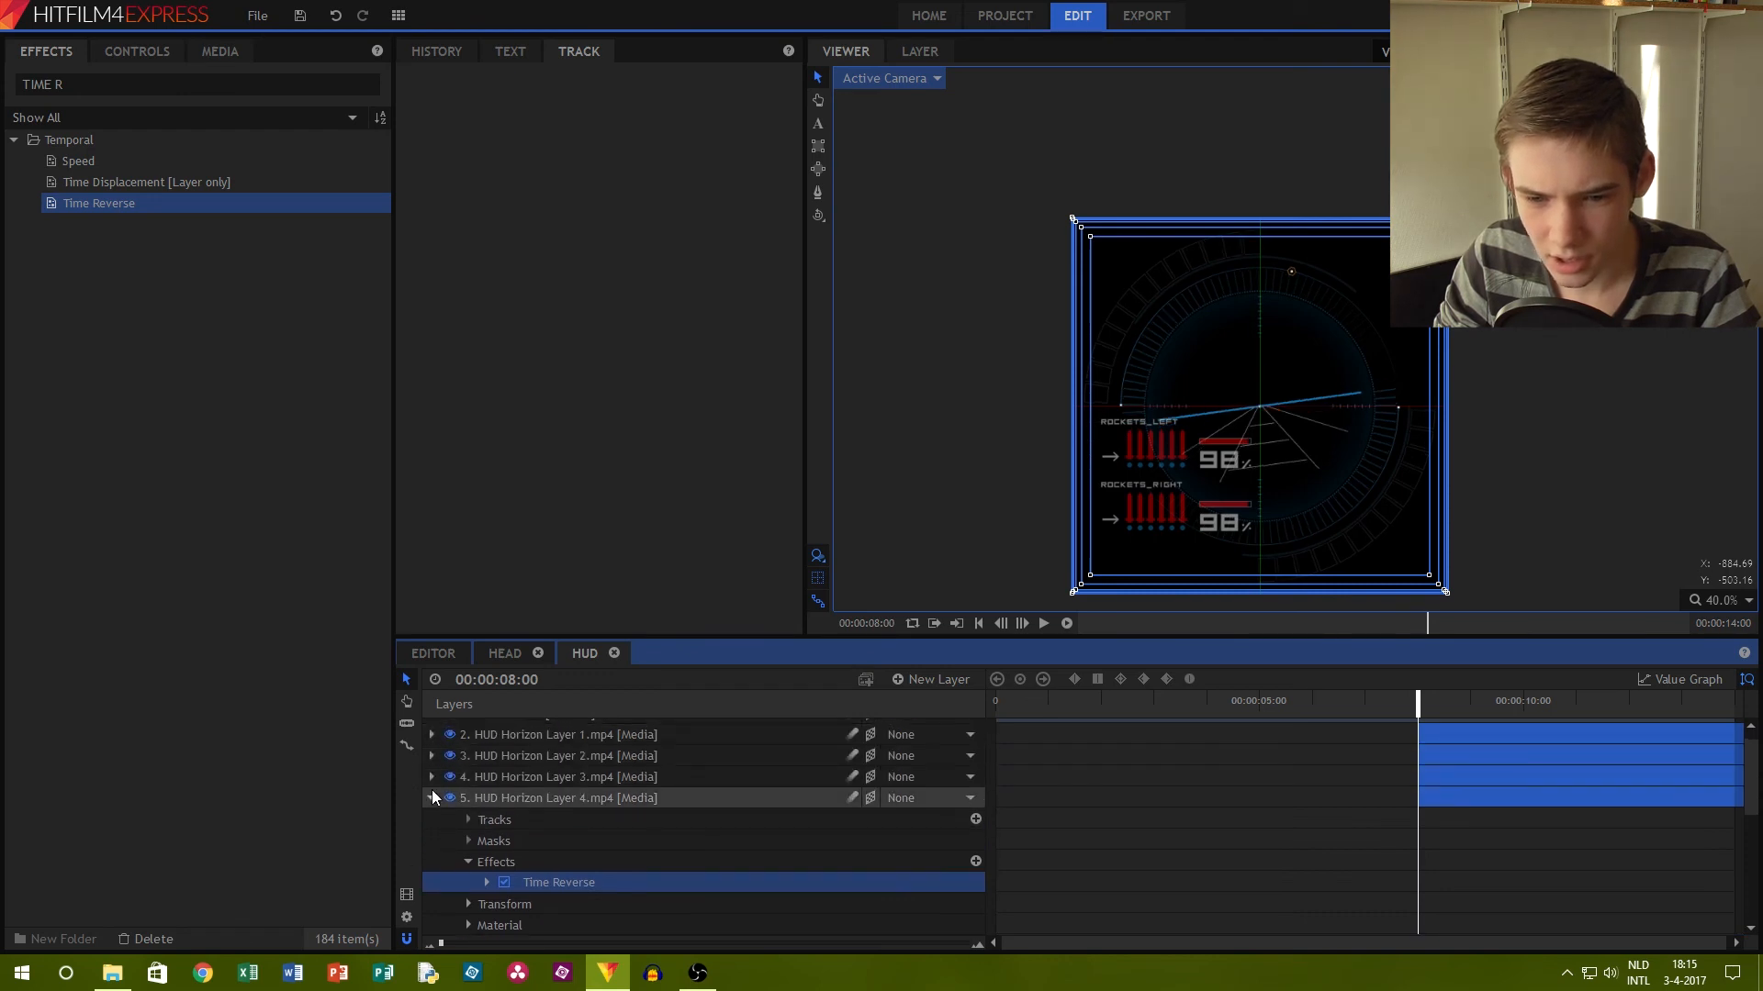
pyautogui.click(431, 798)
pyautogui.click(432, 819)
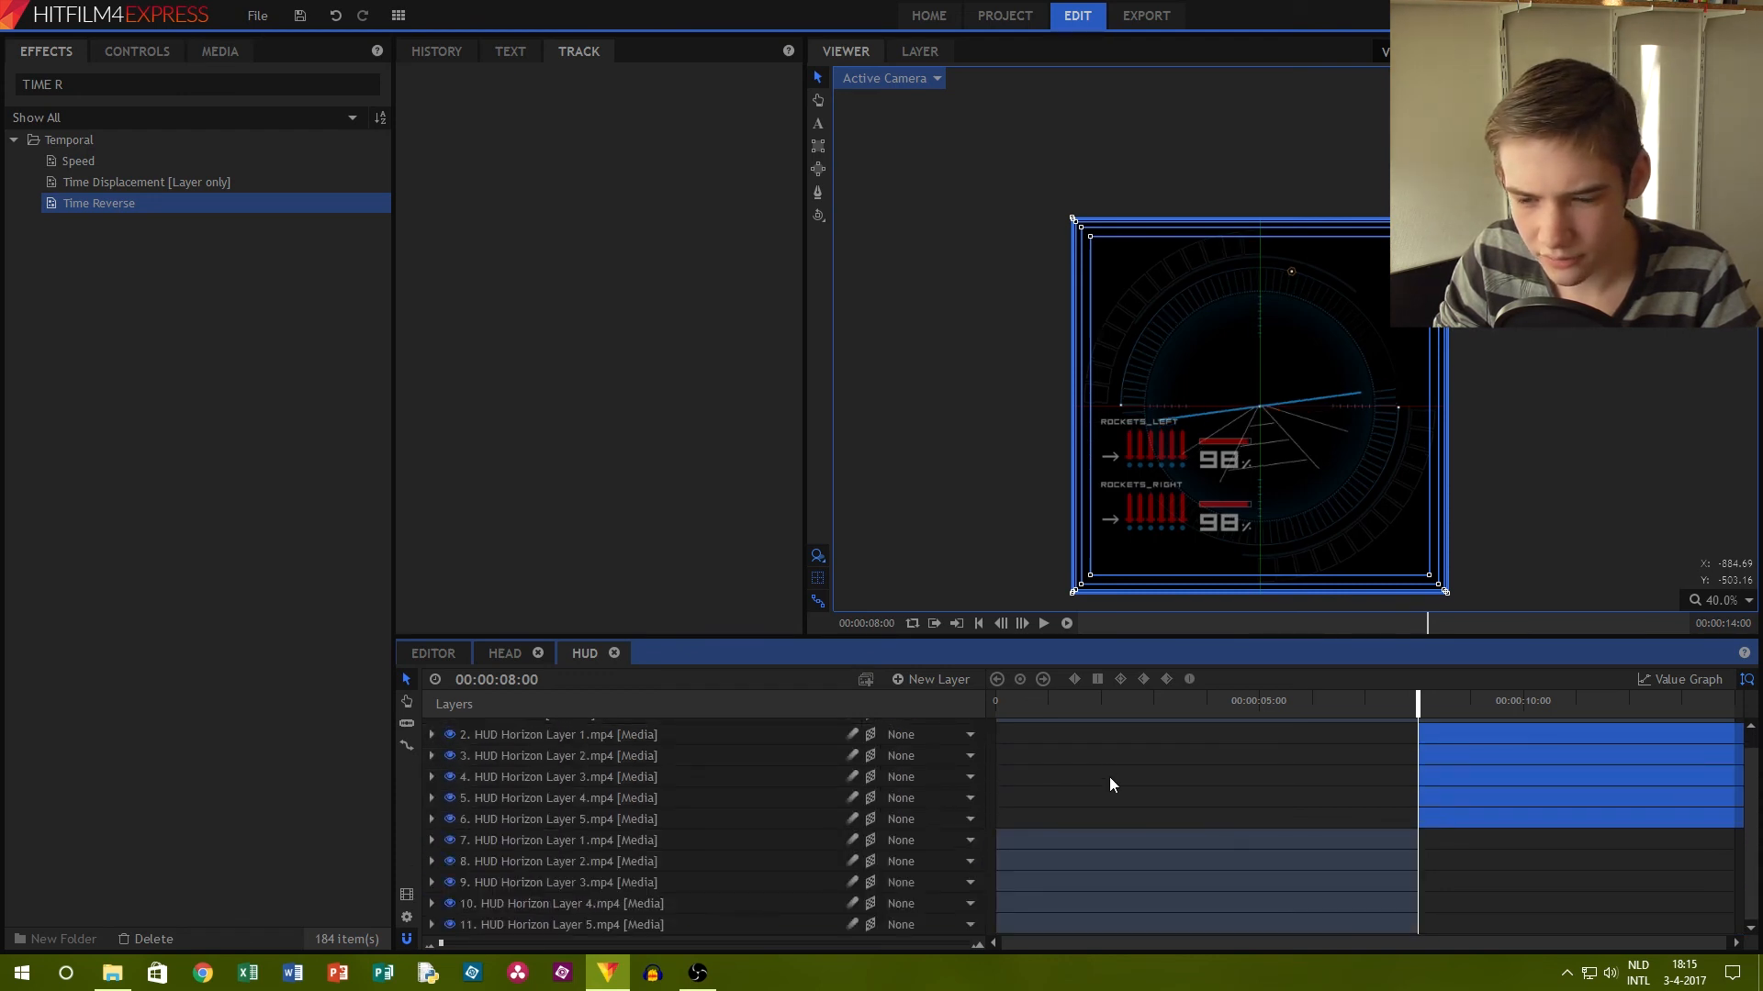
pyautogui.click(641, 840)
pyautogui.keyDown('shift'); pyautogui.click(697, 924); pyautogui.keyUp('shift')
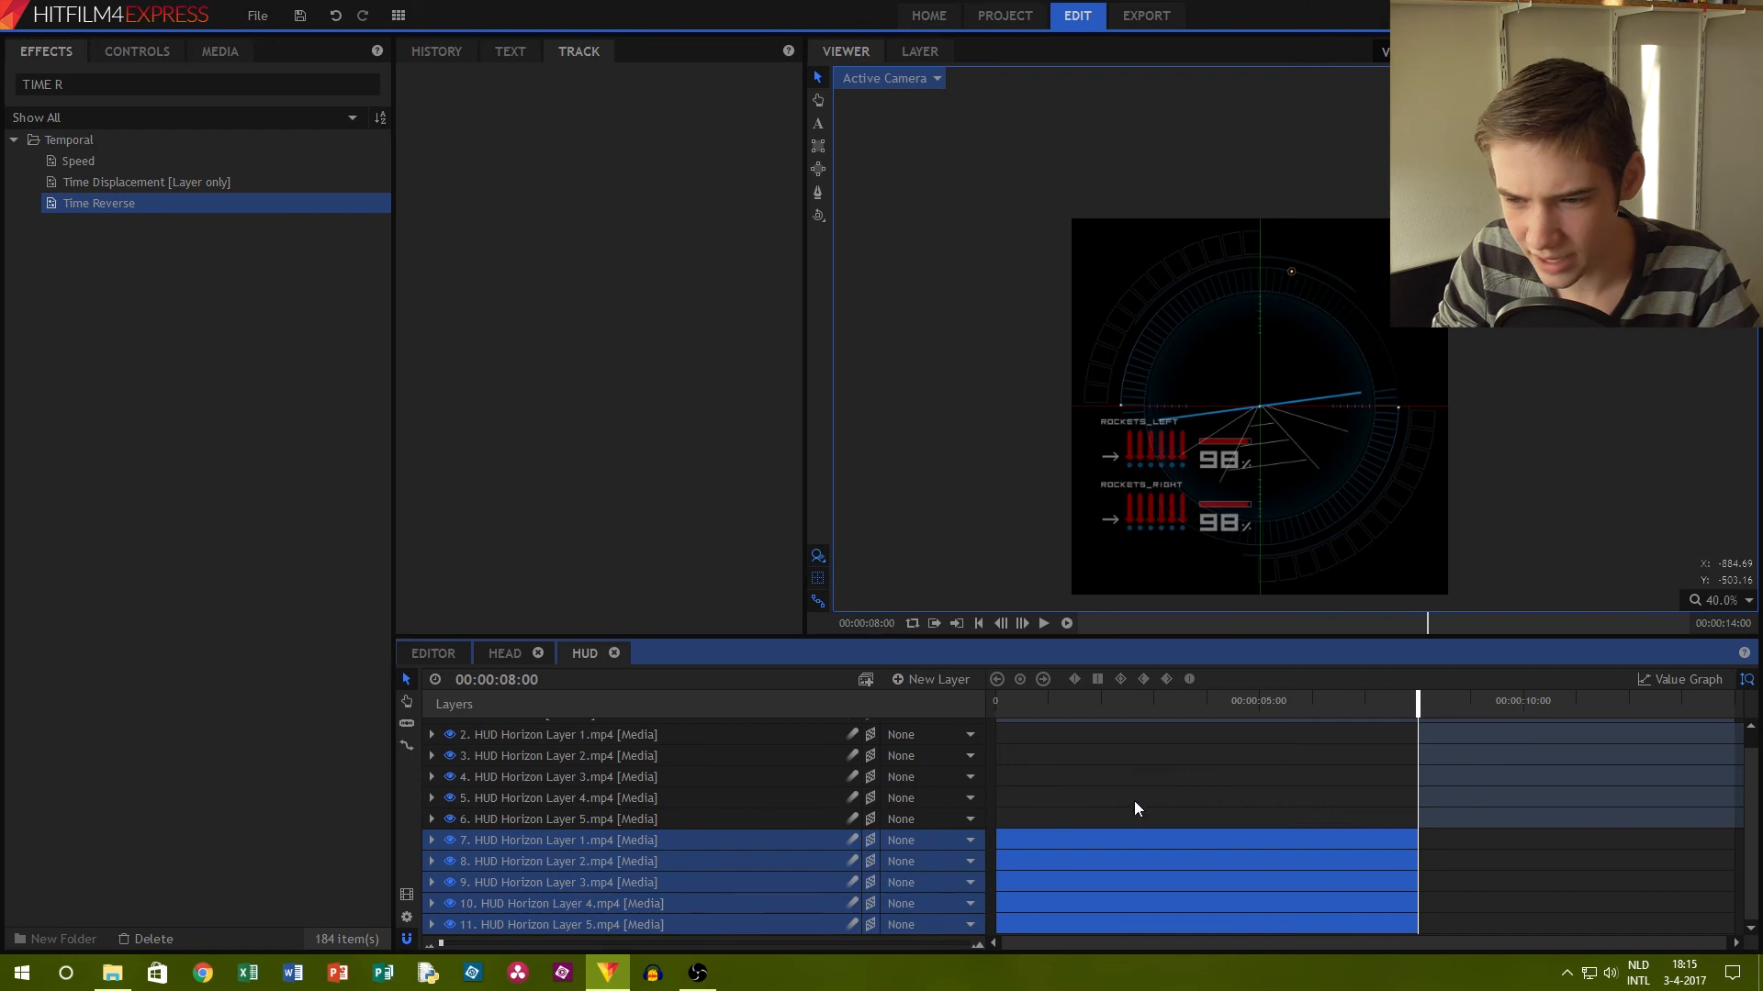
pyautogui.click(709, 734)
pyautogui.keyDown('shift'); pyautogui.click(708, 818); pyautogui.keyUp('shift')
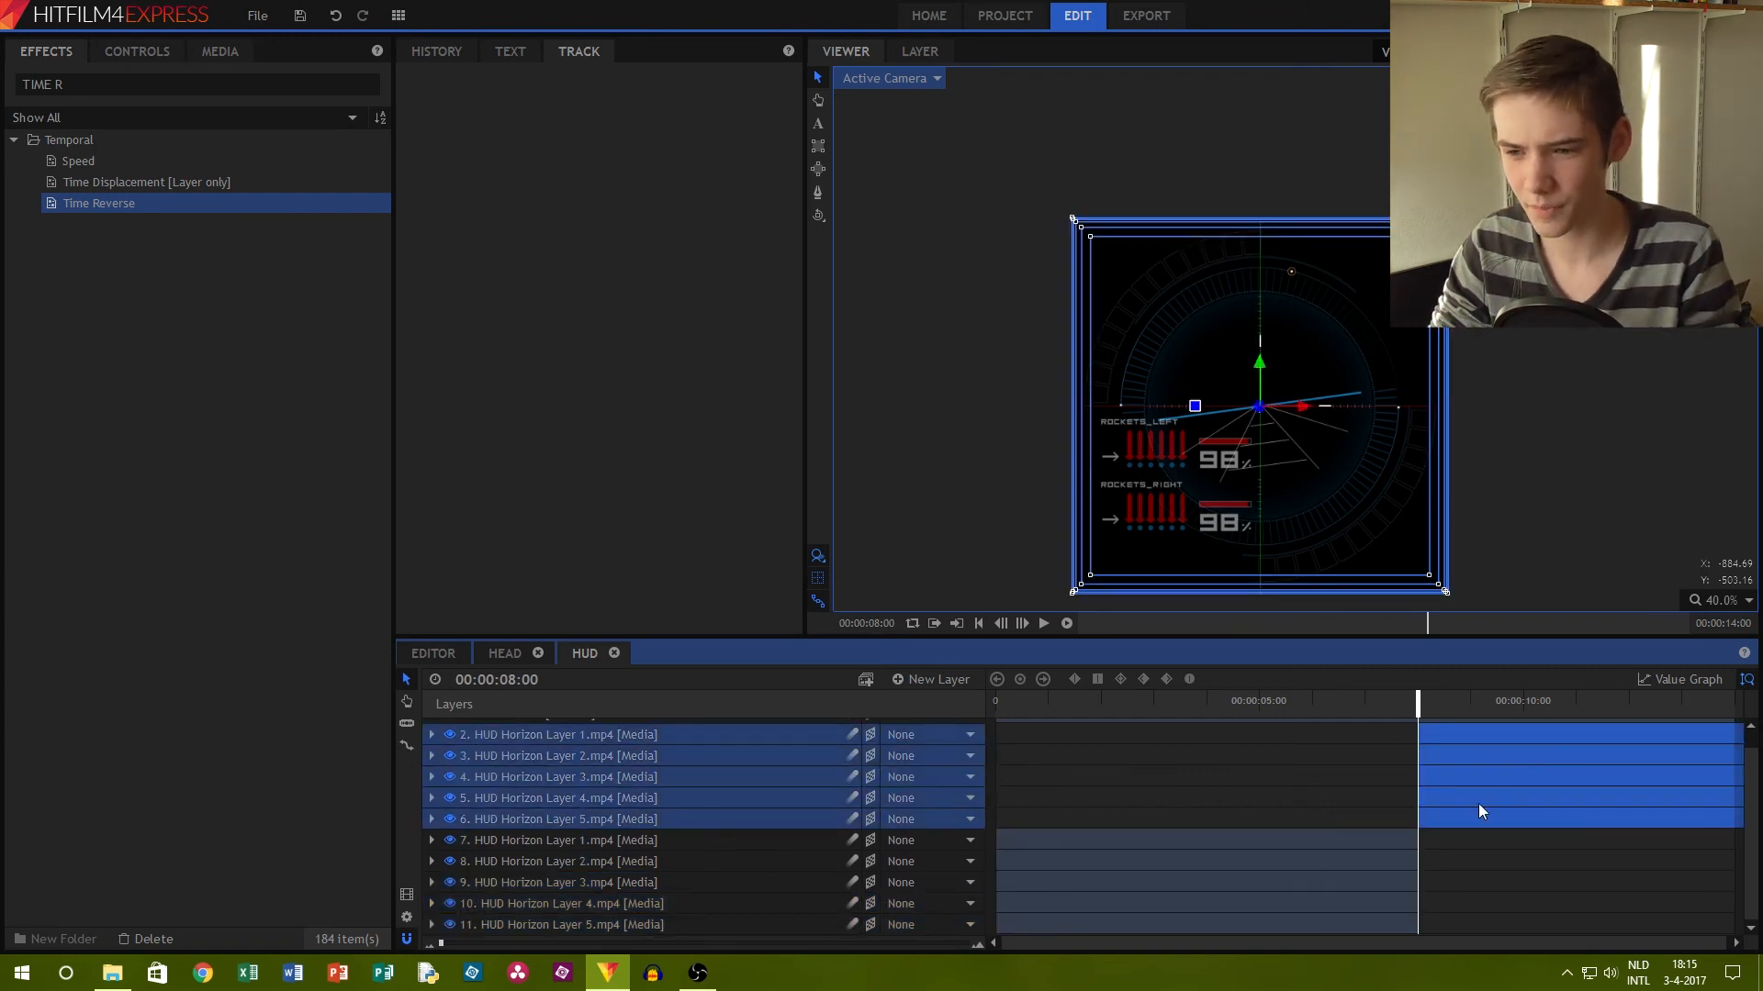
pyautogui.scroll(1, 1413, 810)
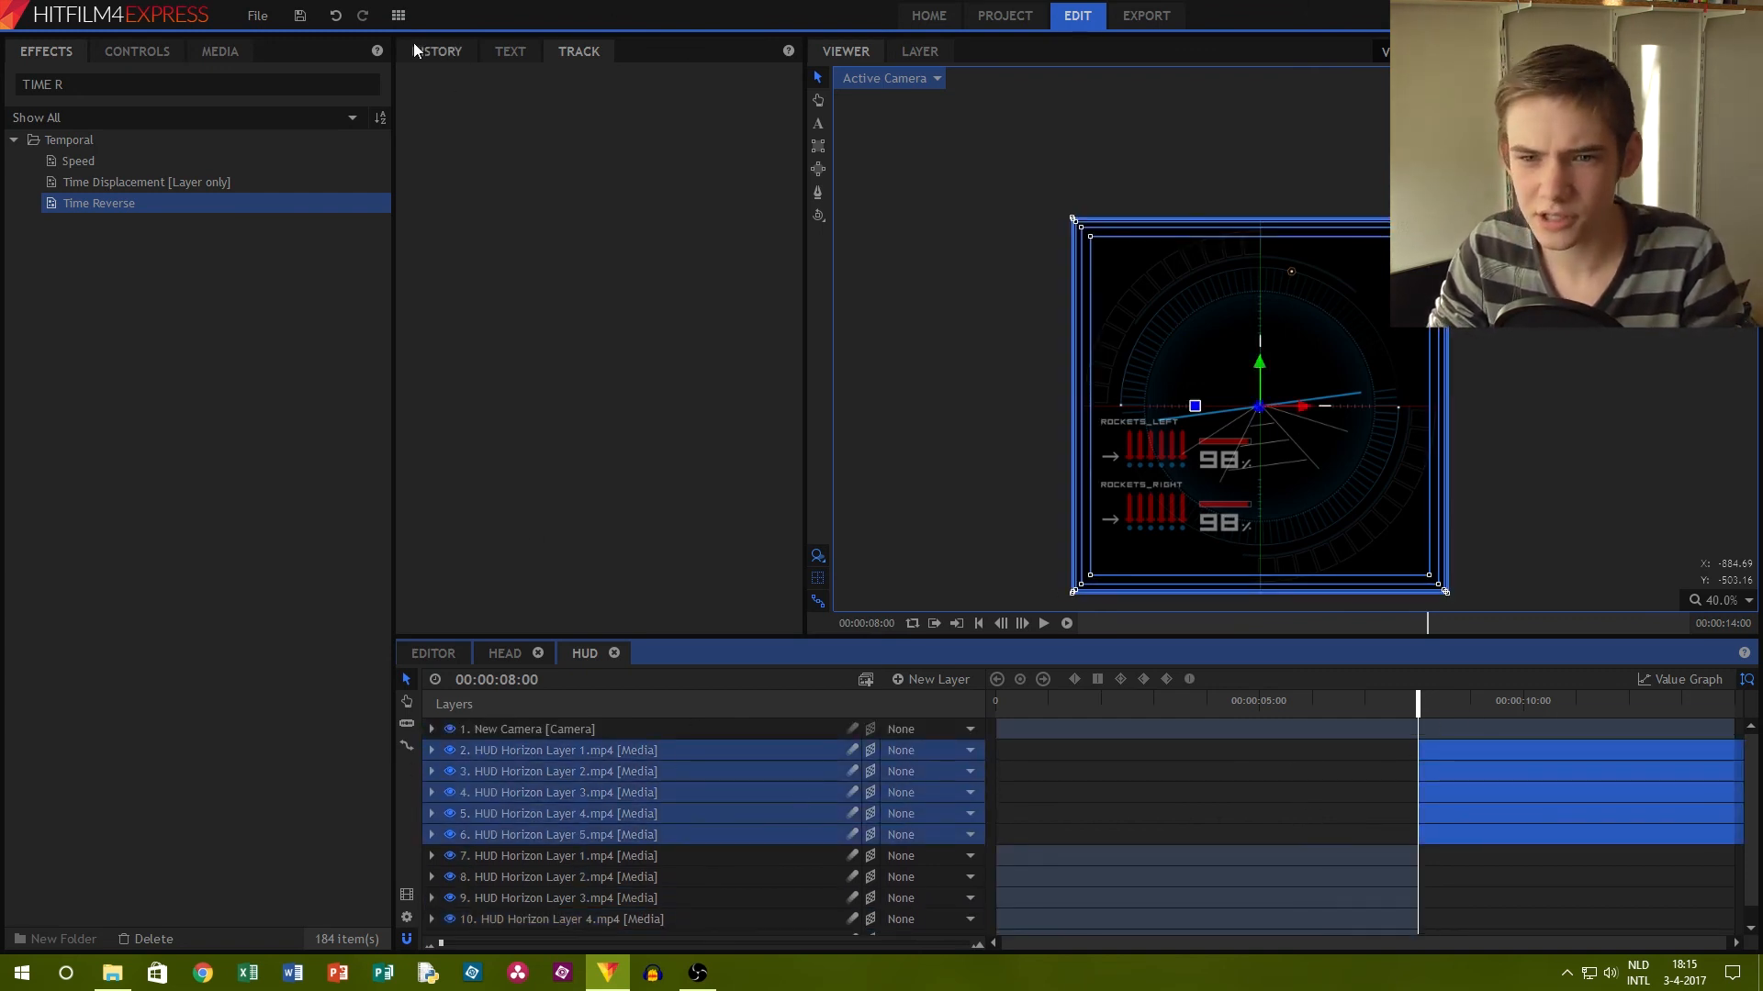
pyautogui.click(526, 856)
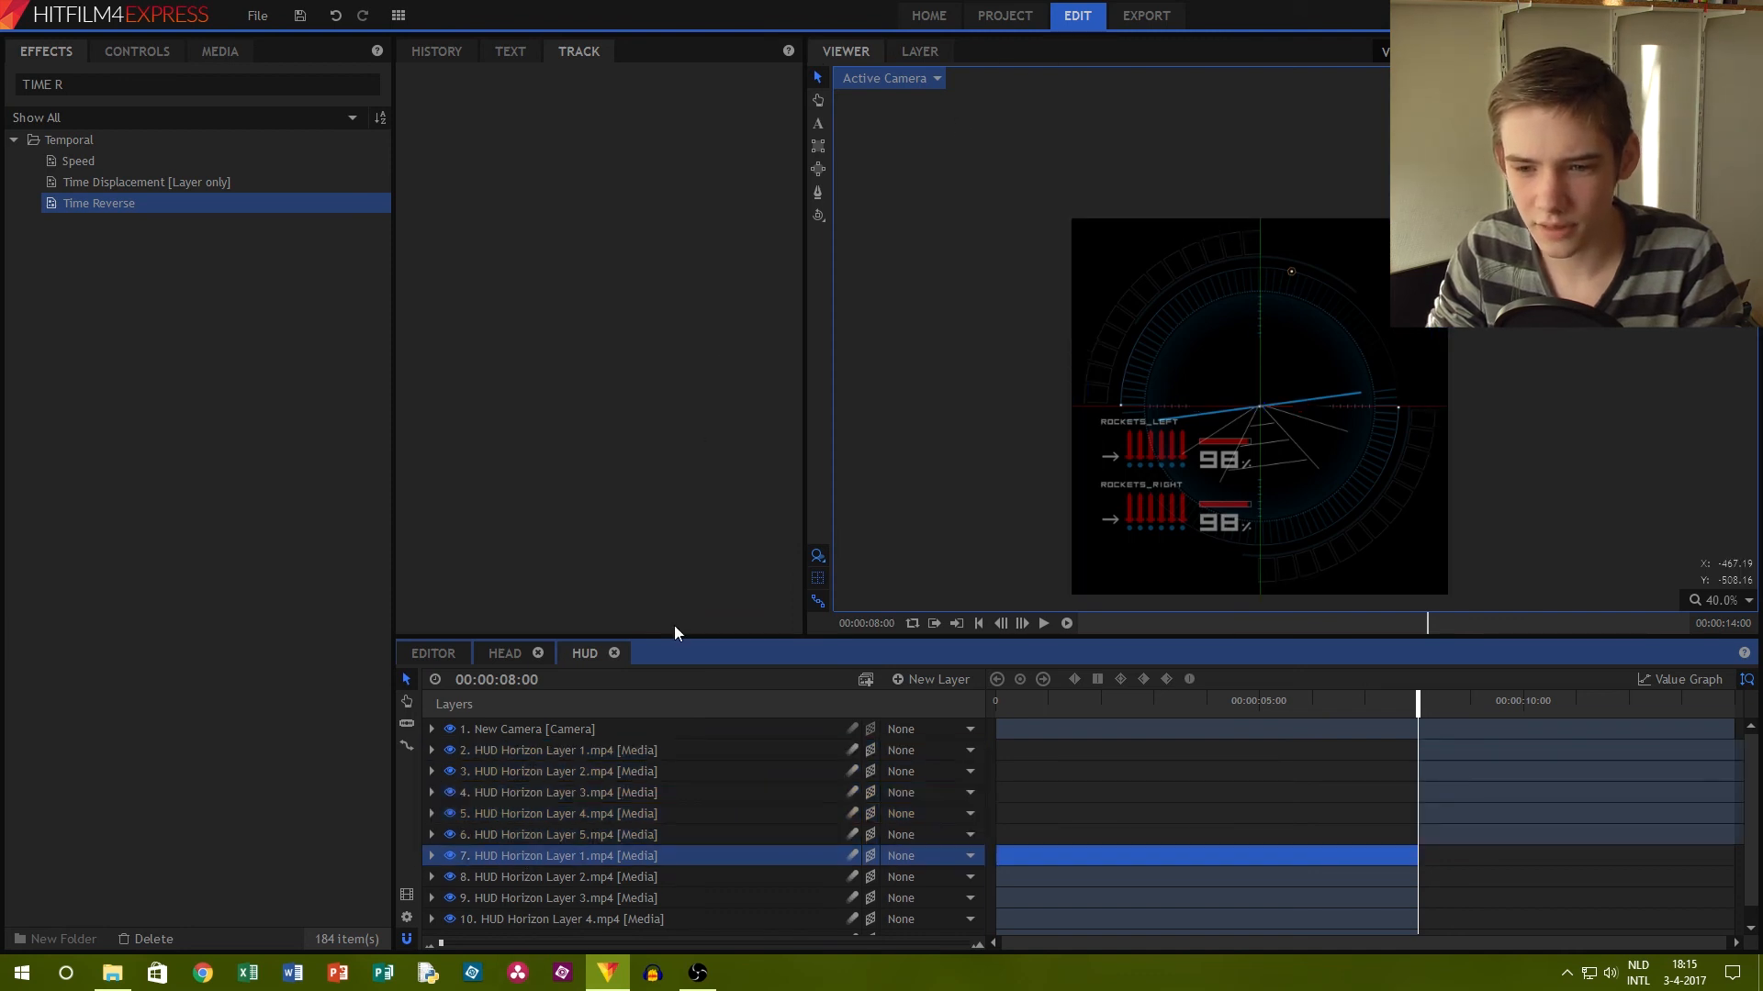
# Add the HUD composite above FaceOverlay in the Head composite and change its blend mode so the face shows through its black areas
pyautogui.click(503, 655)
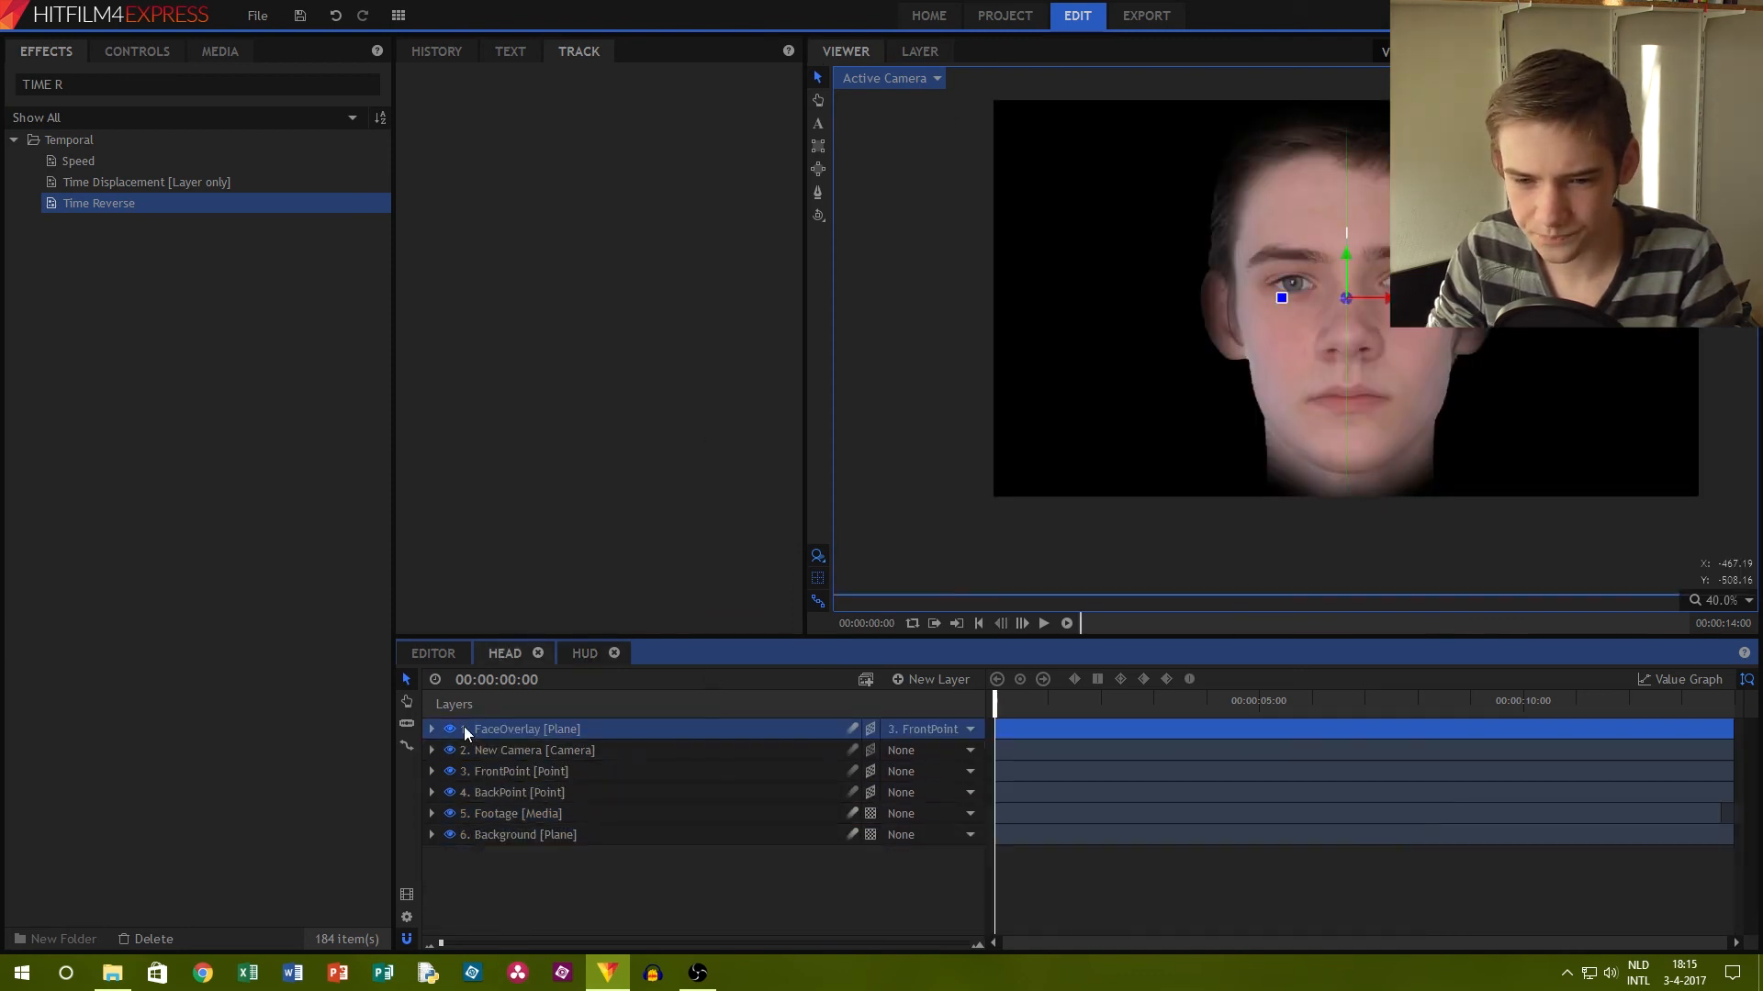
pyautogui.click(224, 50)
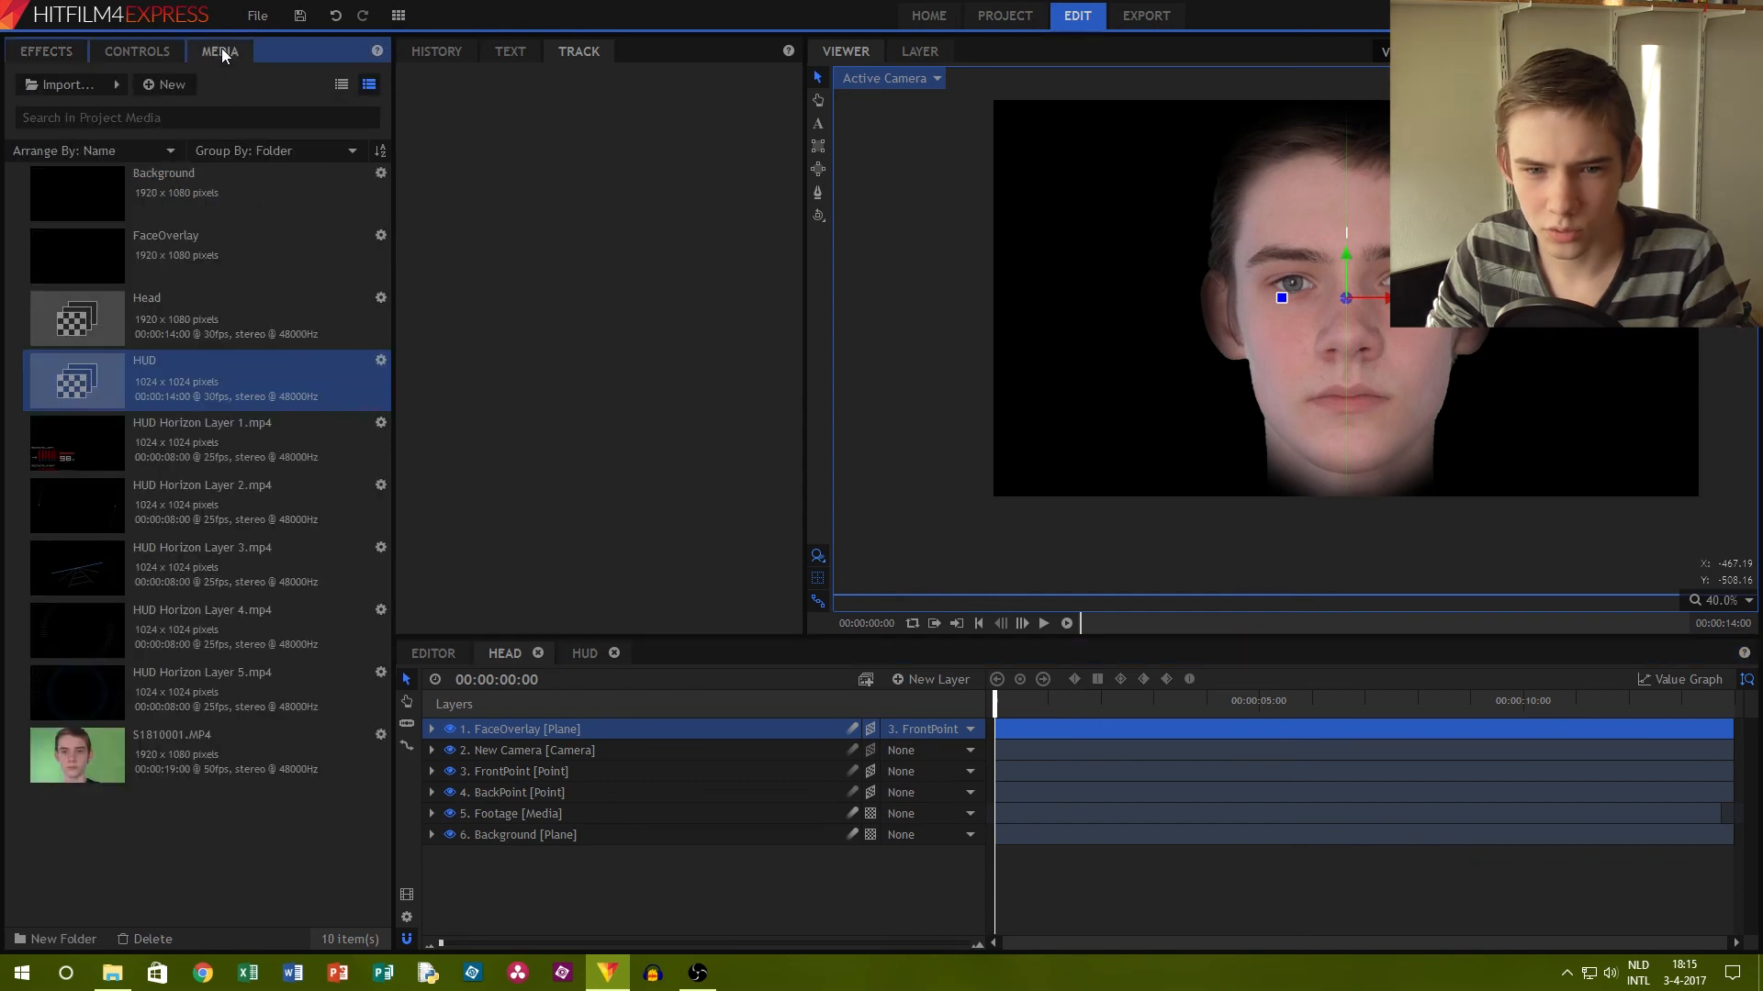
pyautogui.moveTo(193, 376); pyautogui.dragTo(565, 720)
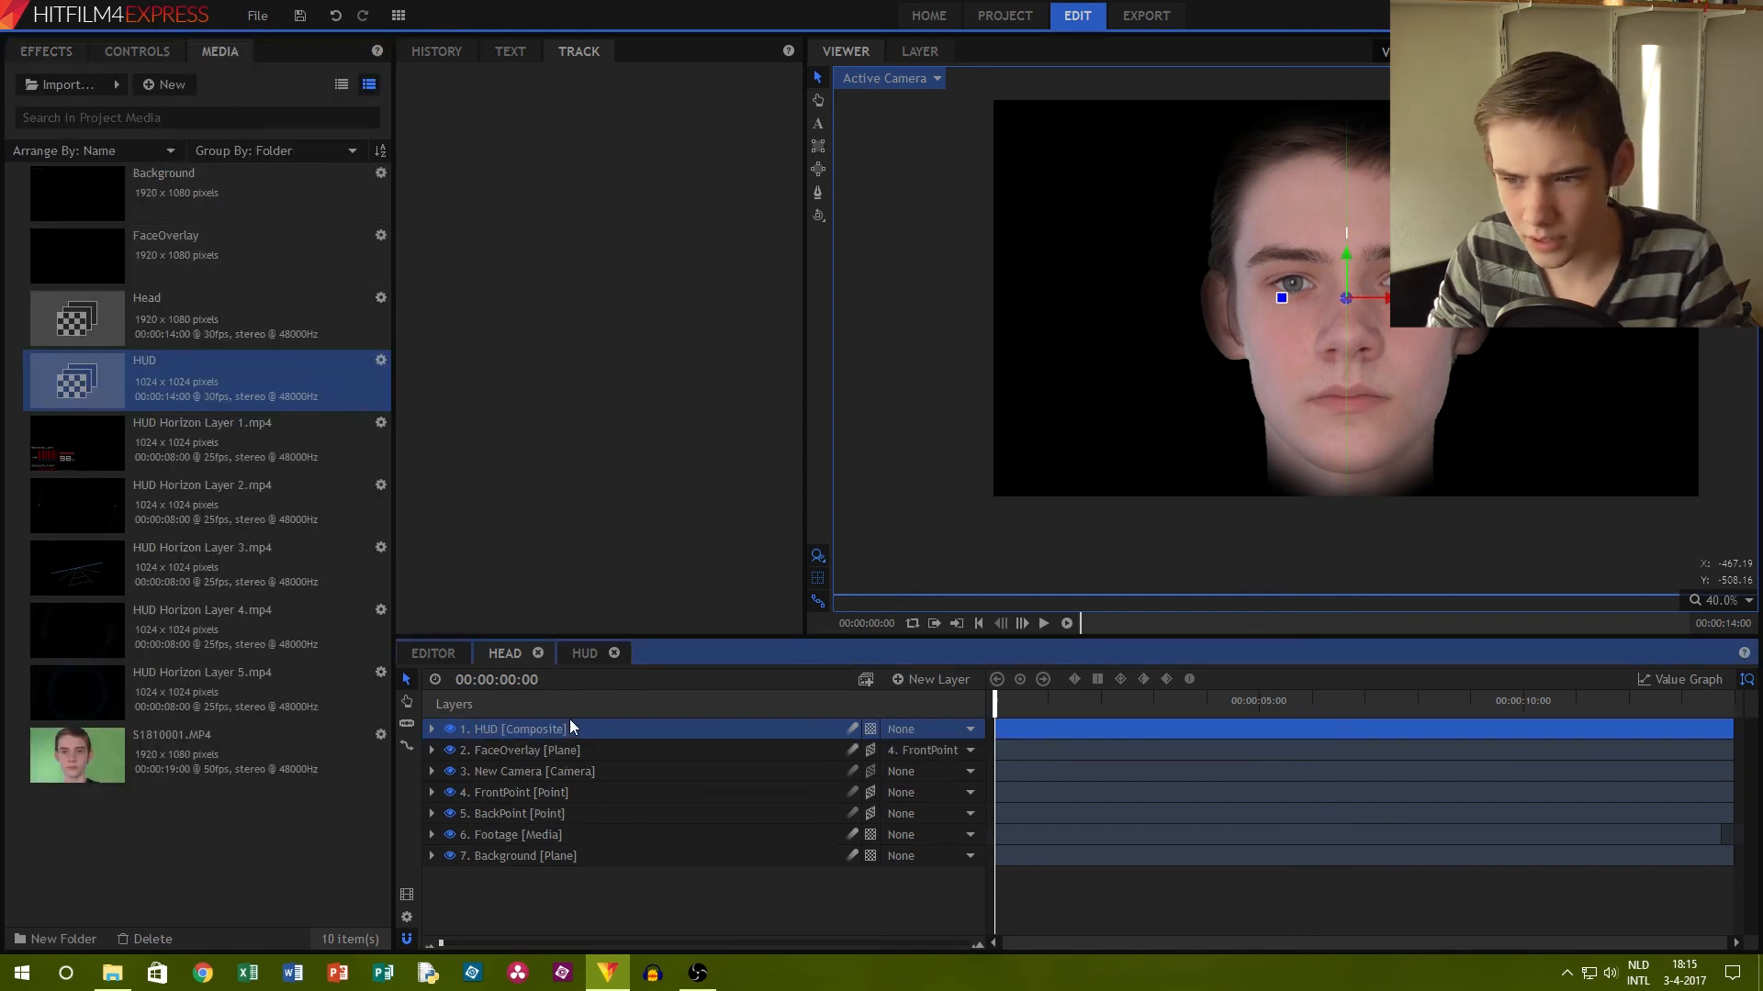
pyautogui.rightClick(580, 725)
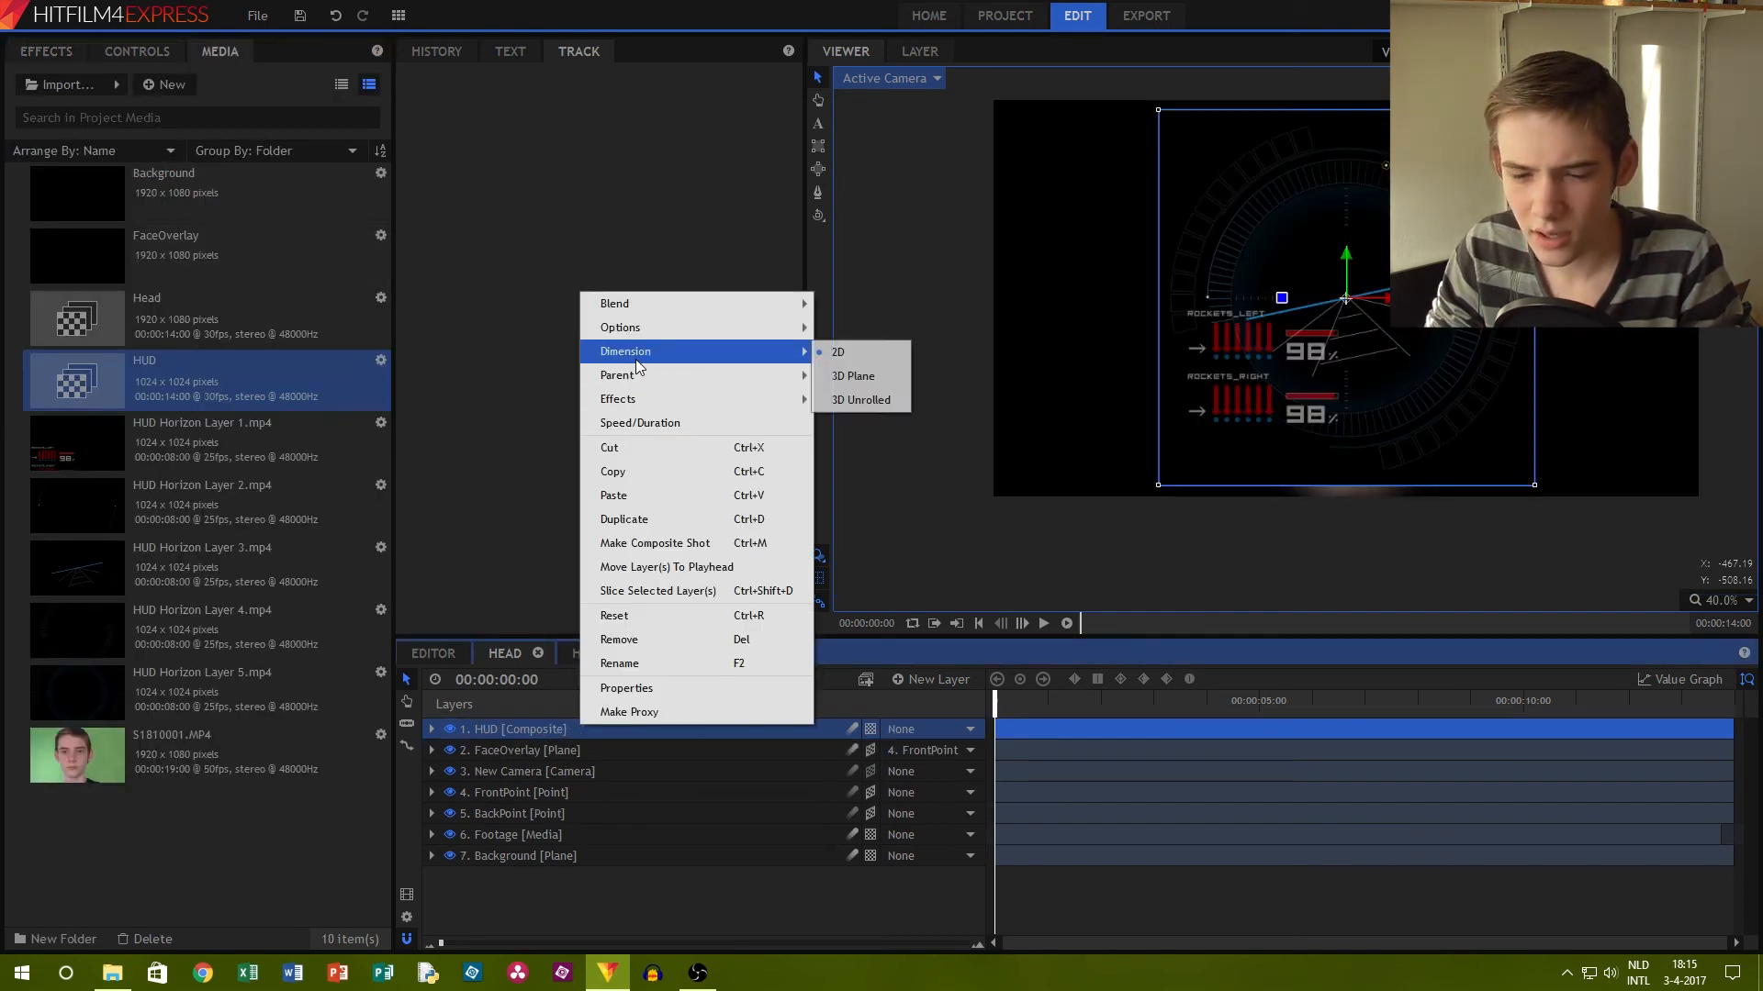
pyautogui.moveTo(638, 317)
pyautogui.click(885, 713)
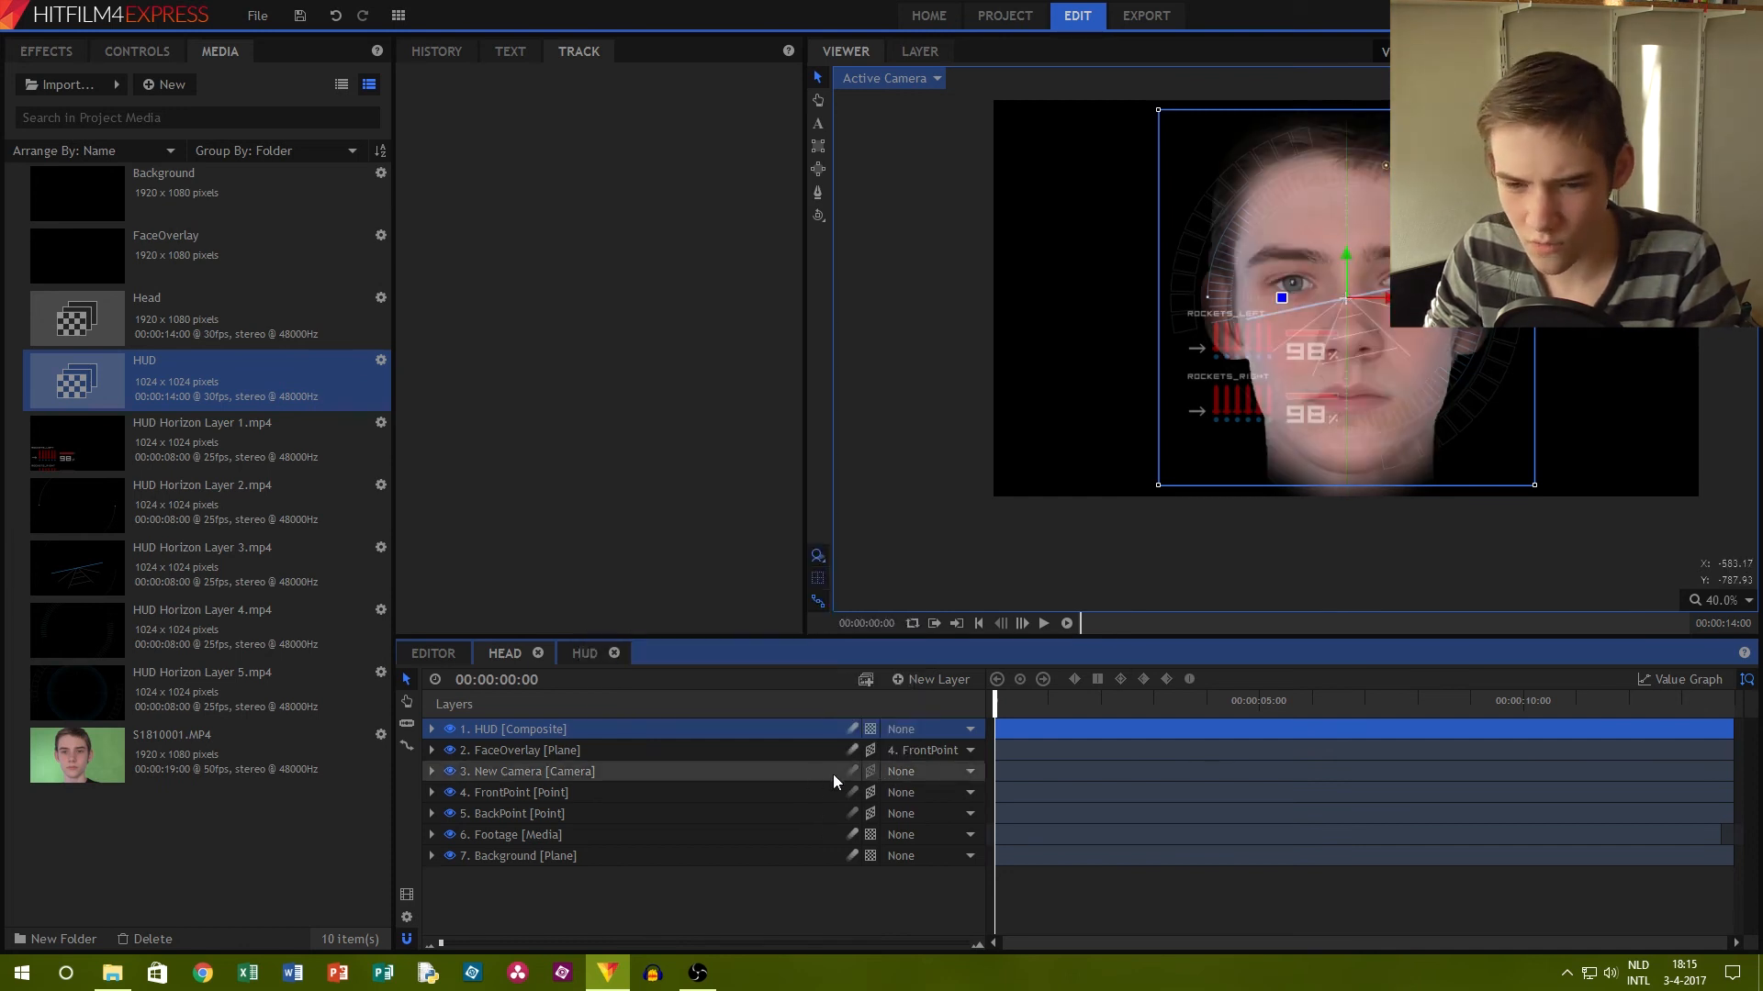
# Parent the HUD layer to FrontPoint and convert it to a 3D Plane
pyautogui.click(935, 725)
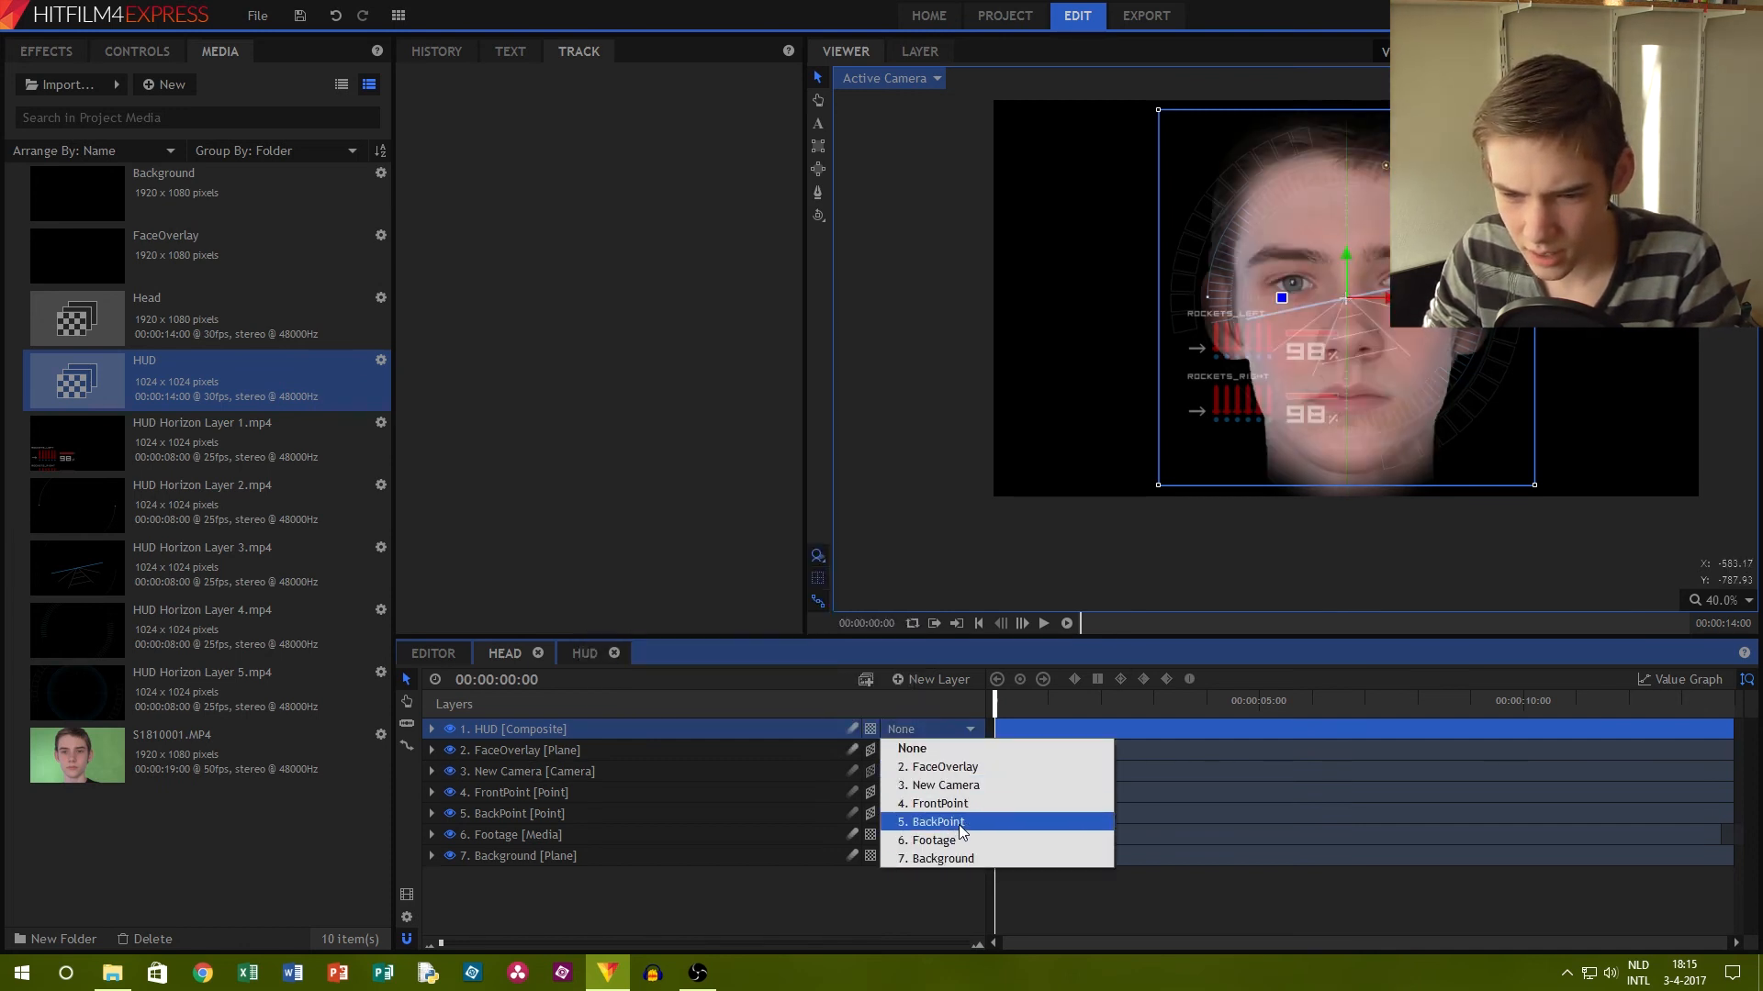
pyautogui.click(939, 803)
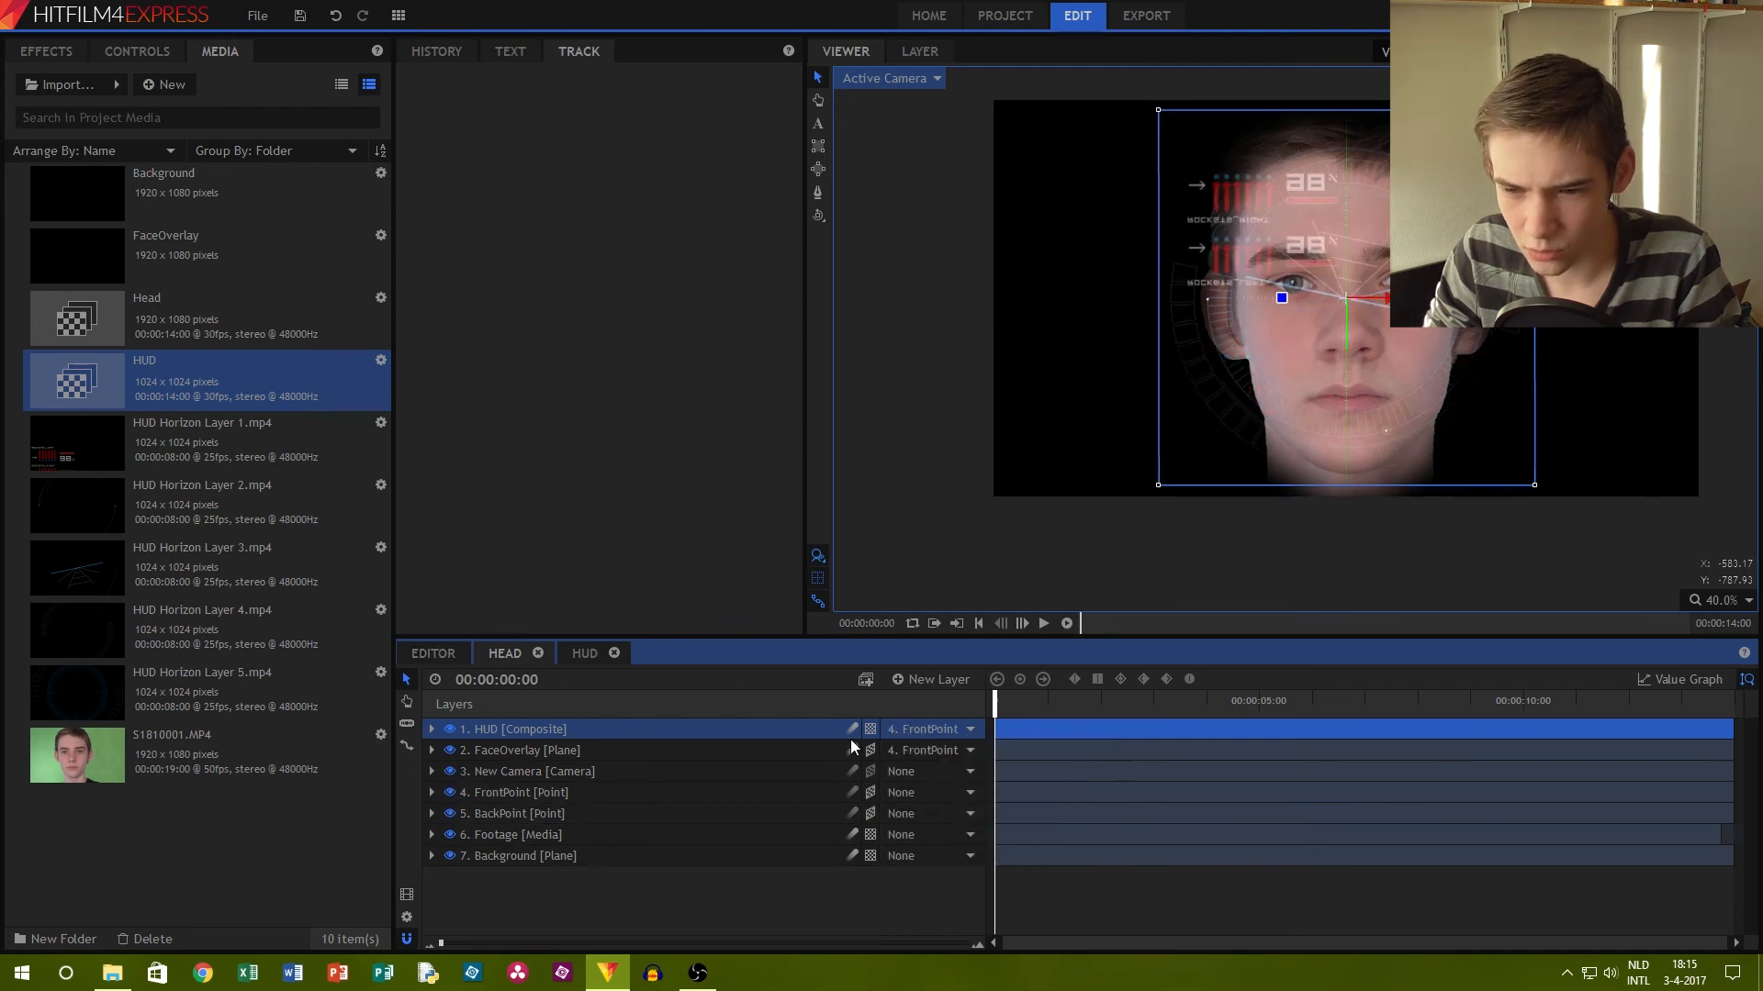
pyautogui.click(430, 729)
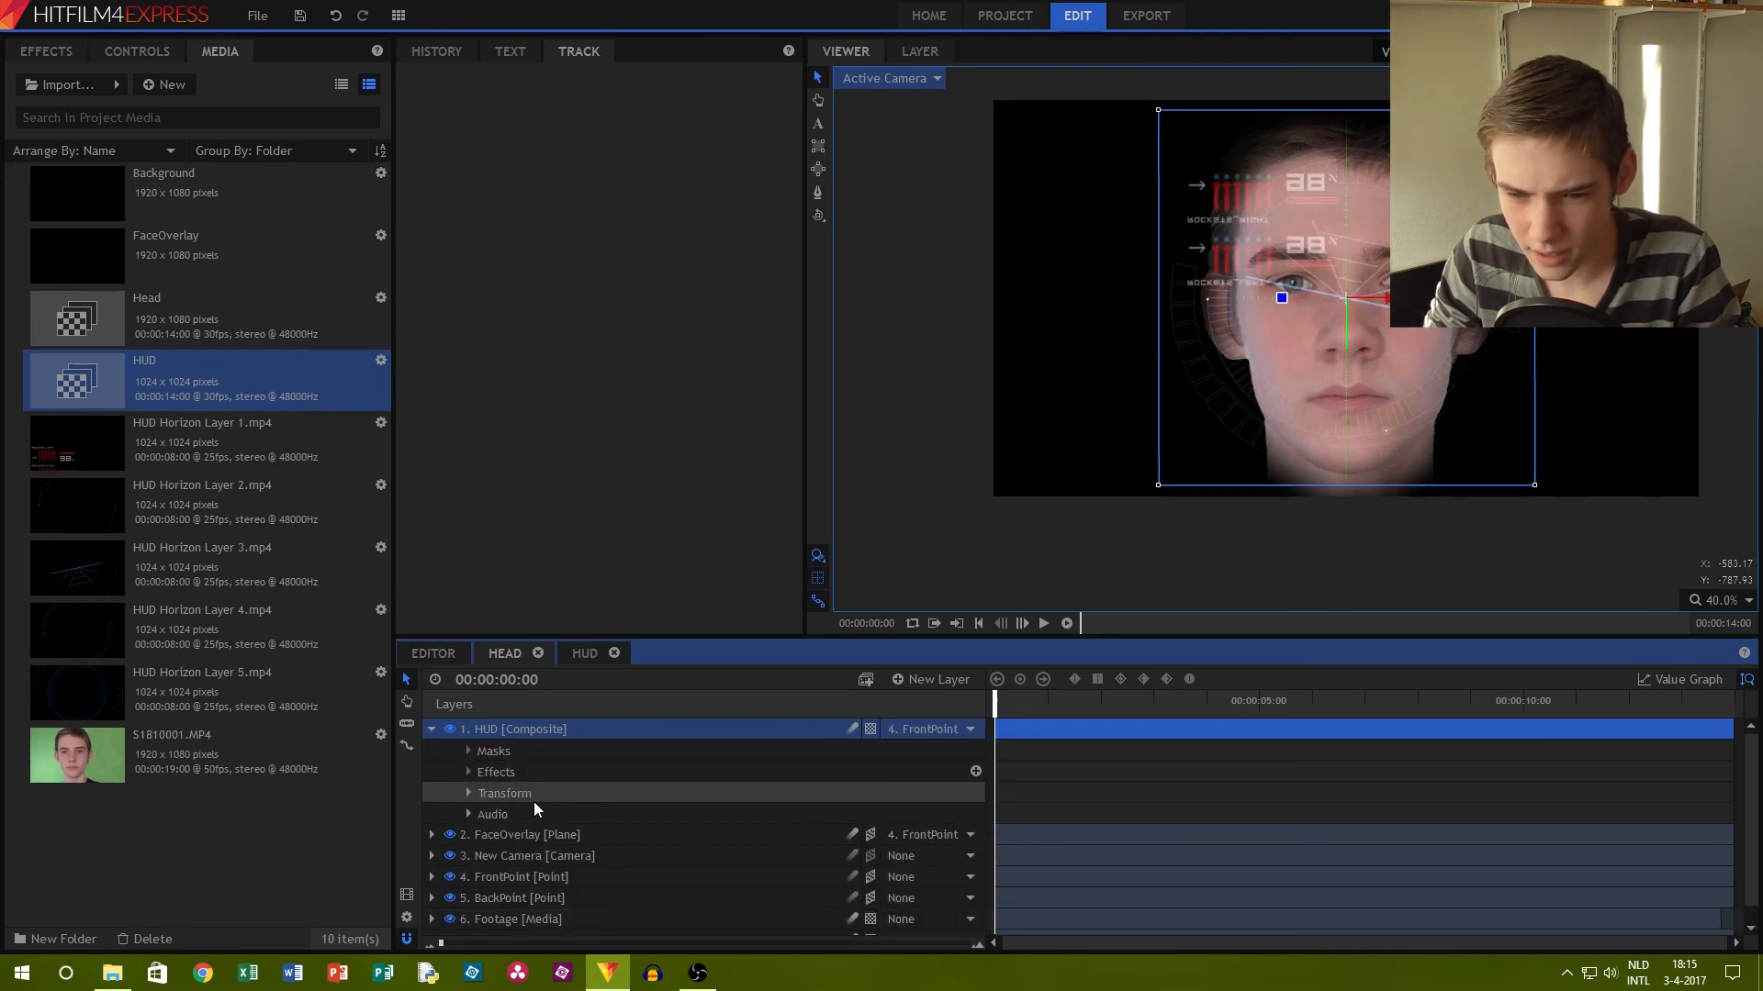
pyautogui.click(469, 793)
pyautogui.scroll(-2, 635, 817)
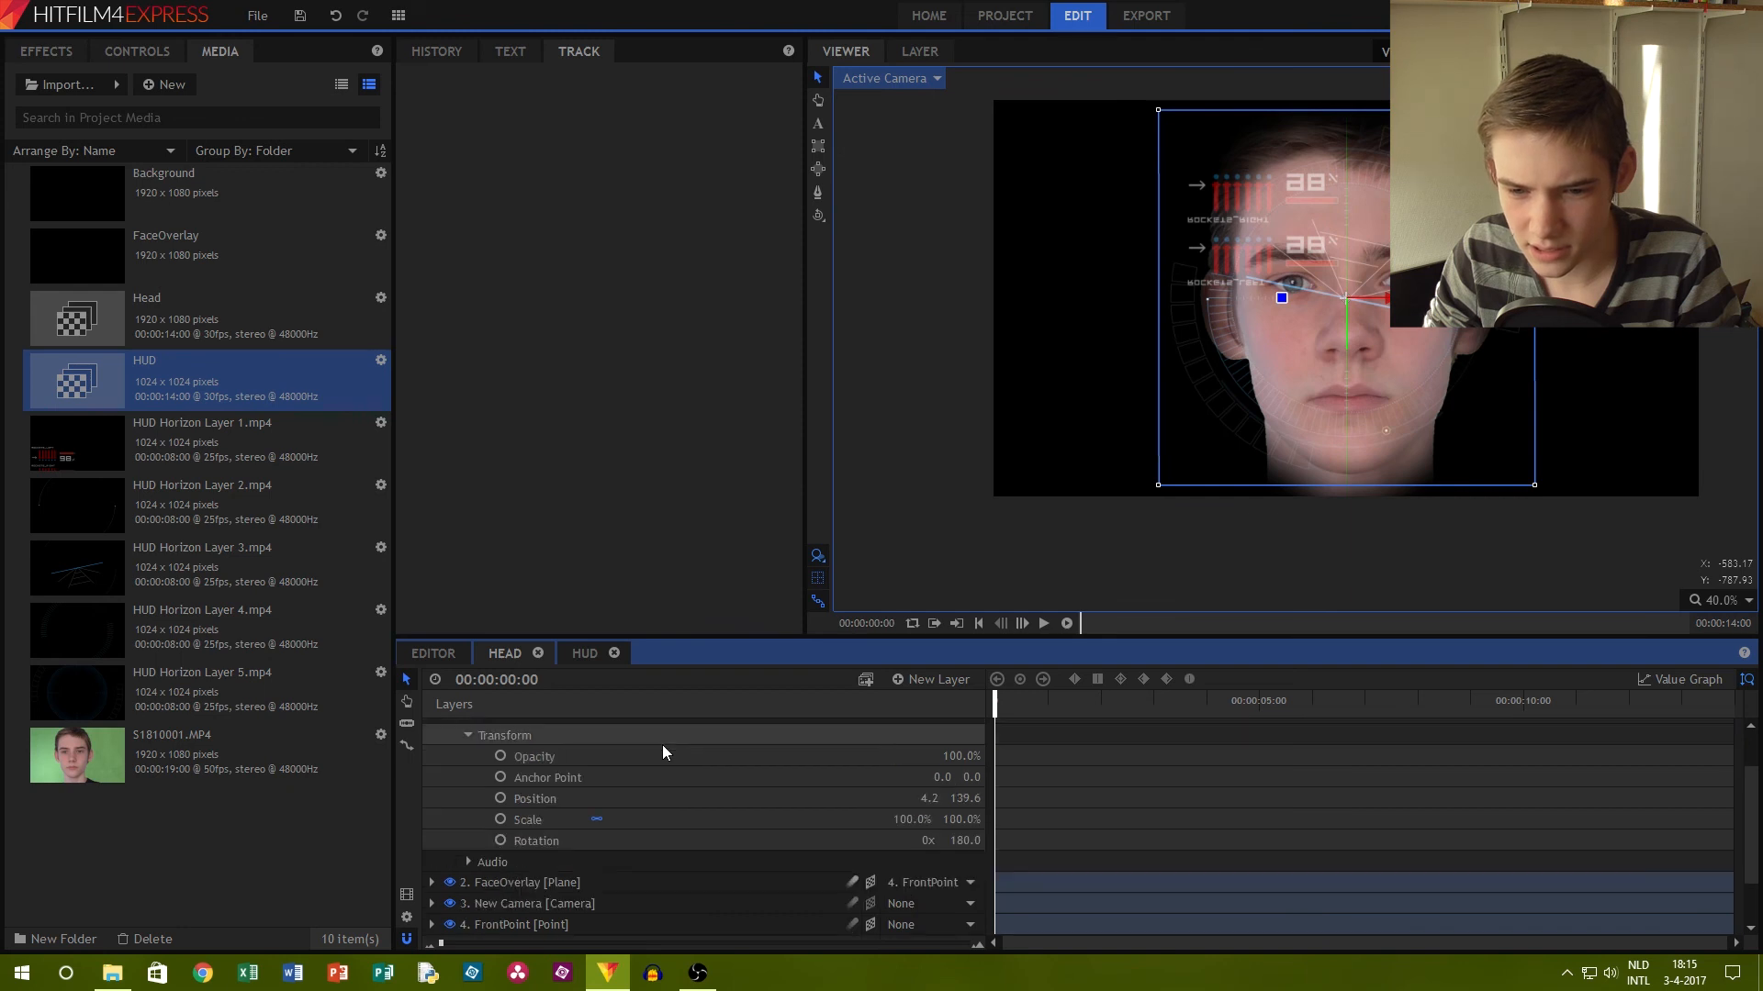
pyautogui.scroll(2, 551, 771)
pyautogui.click(871, 732)
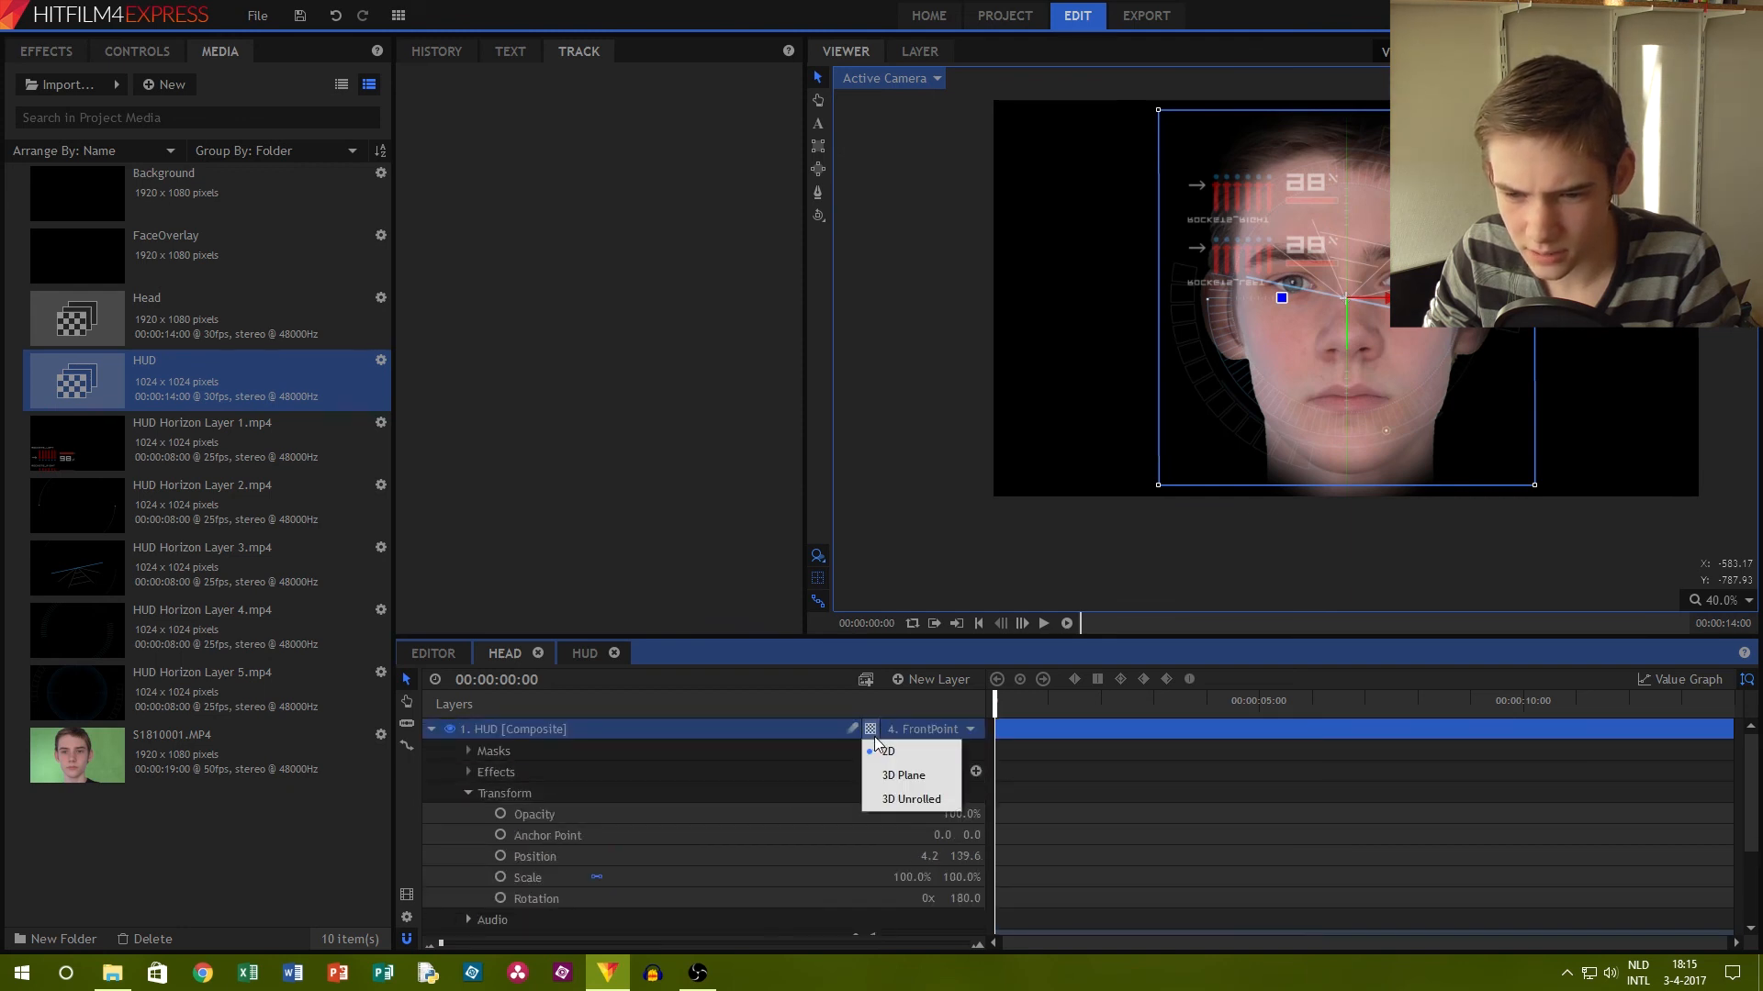
pyautogui.click(904, 776)
# Set the HUD layer's Y and Z orientation to 180° each so it displays upright and unmirrored
pyautogui.scroll(-2, 890, 784)
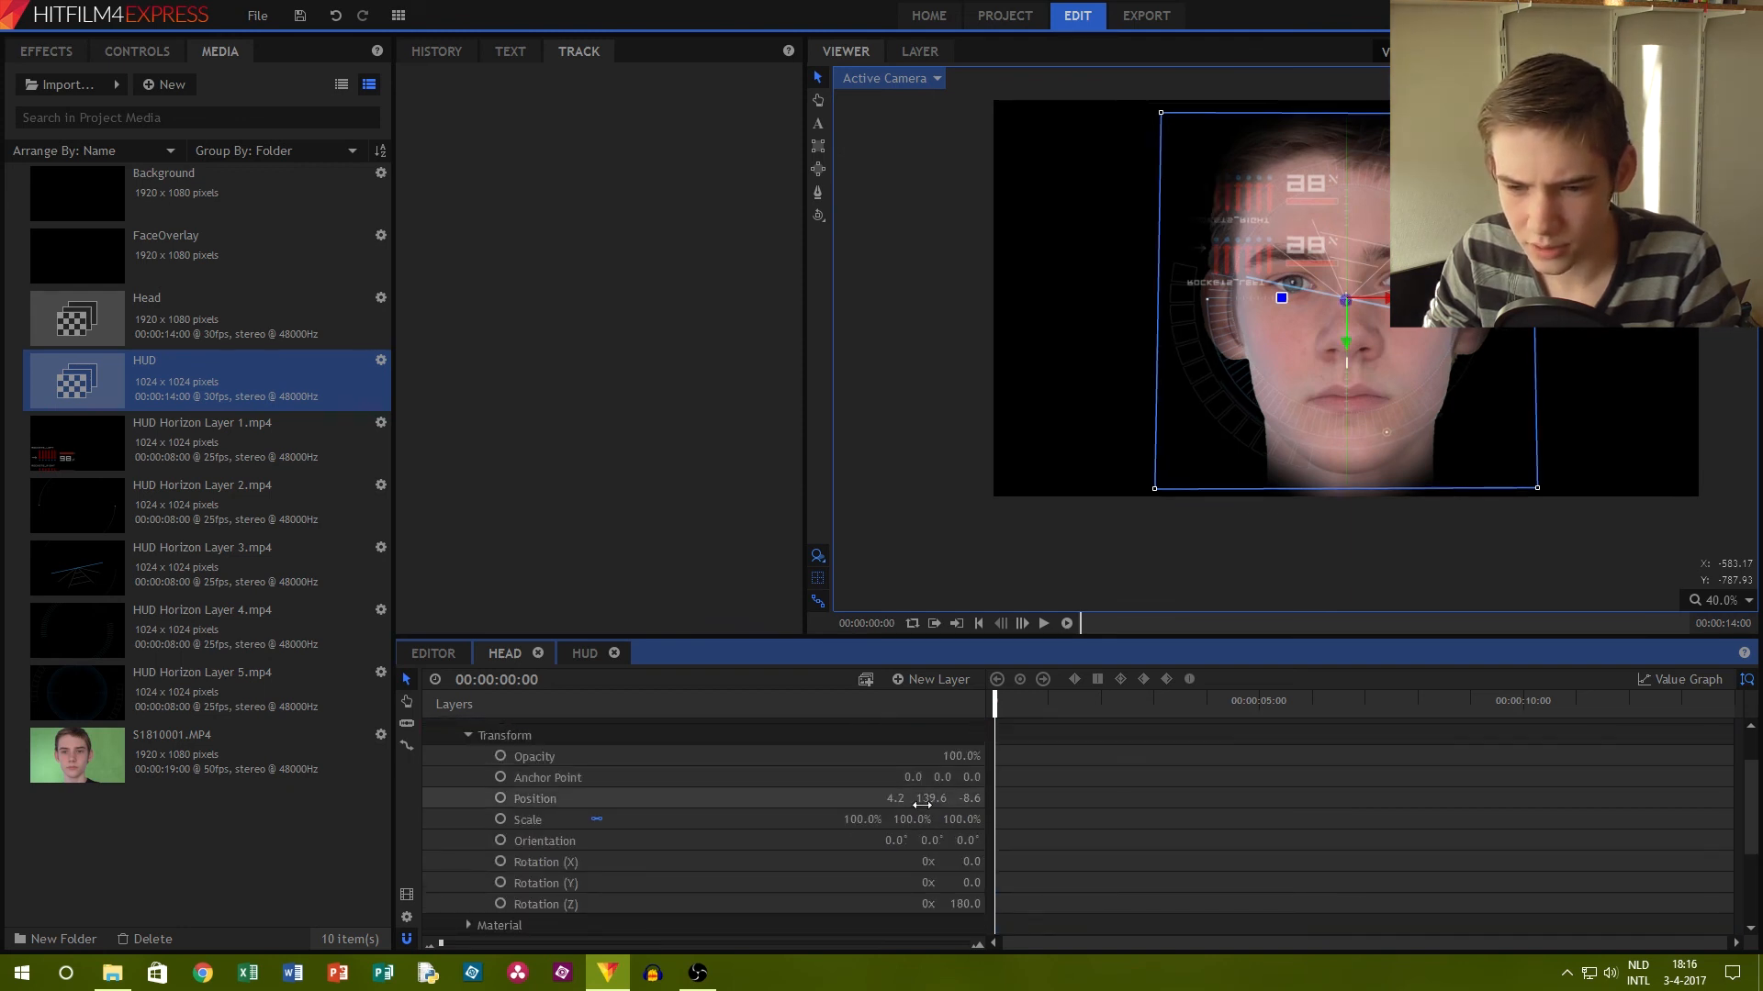
pyautogui.moveTo(965, 841); pyautogui.dragTo(1129, 841)
pyautogui.click(957, 841)
pyautogui.write('180')
pyautogui.press('Return')
pyautogui.moveTo(883, 841); pyautogui.dragTo(961, 841)
pyautogui.click(868, 841)
pyautogui.press('Tab')
pyautogui.write('180')
pyautogui.press('Return')
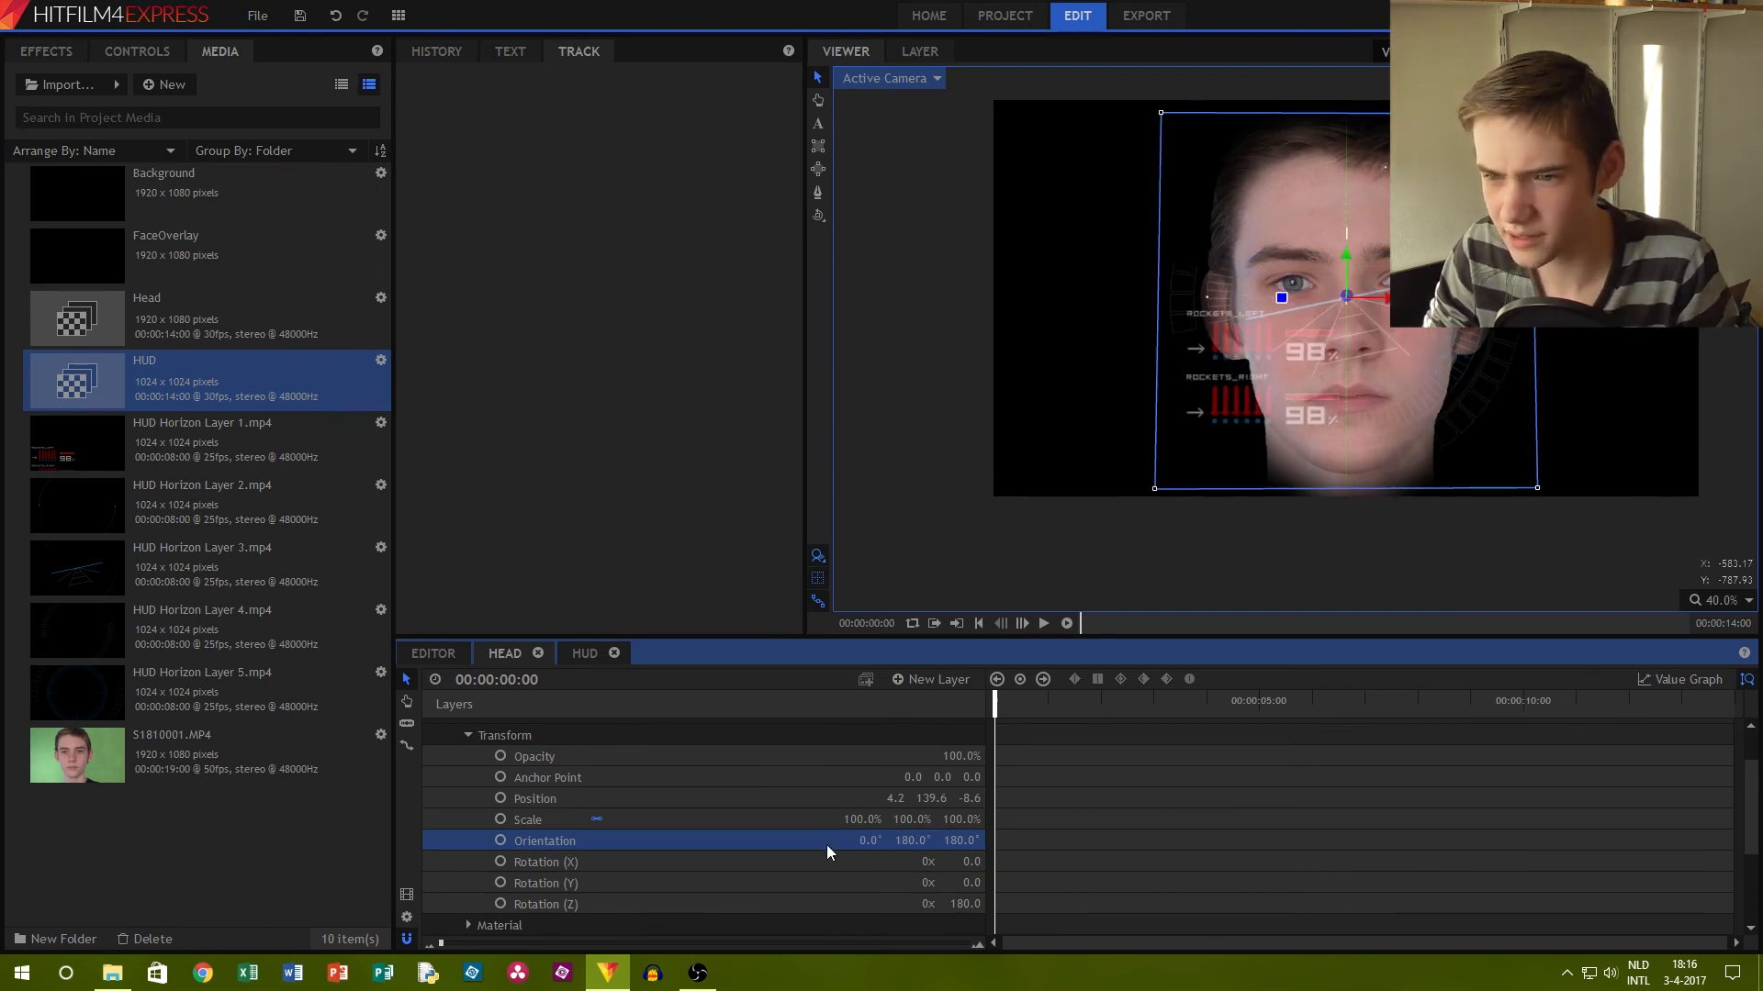
# Set the HUD layer's Z position to -306.6 and scrub through the shot to check how it follows the head
pyautogui.moveTo(1057, 706); pyautogui.dragTo(758, 672)
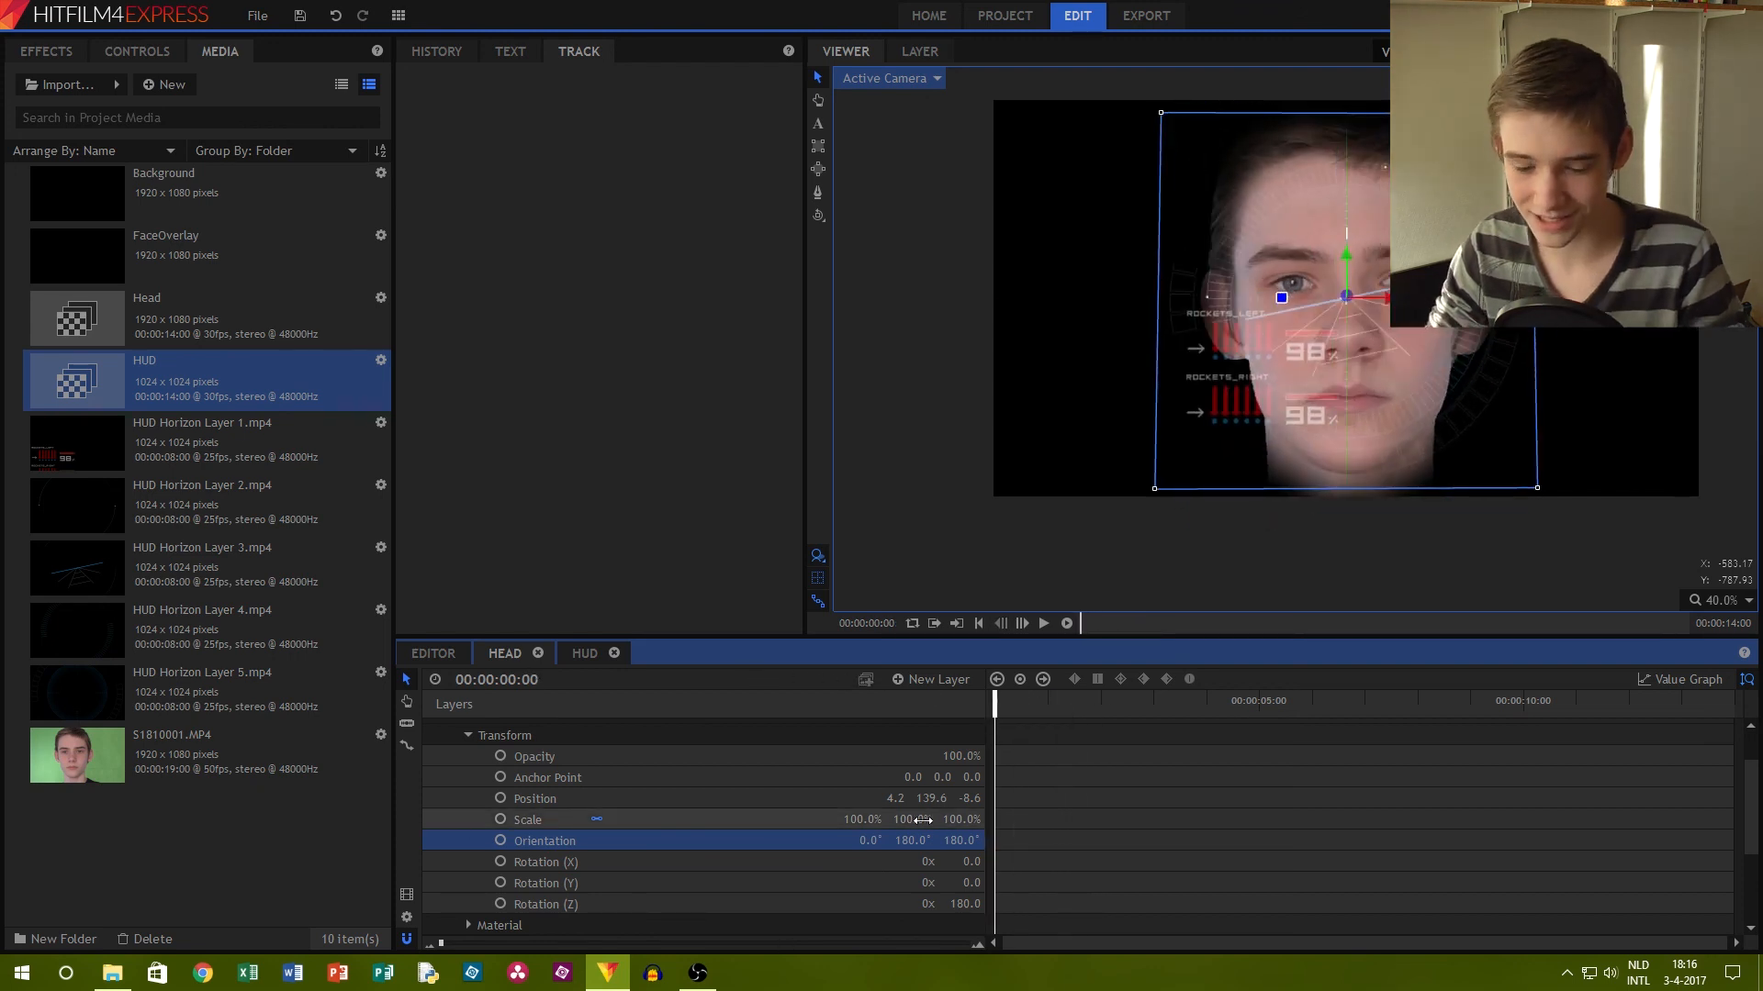
pyautogui.moveTo(969, 798); pyautogui.dragTo(982, 790)
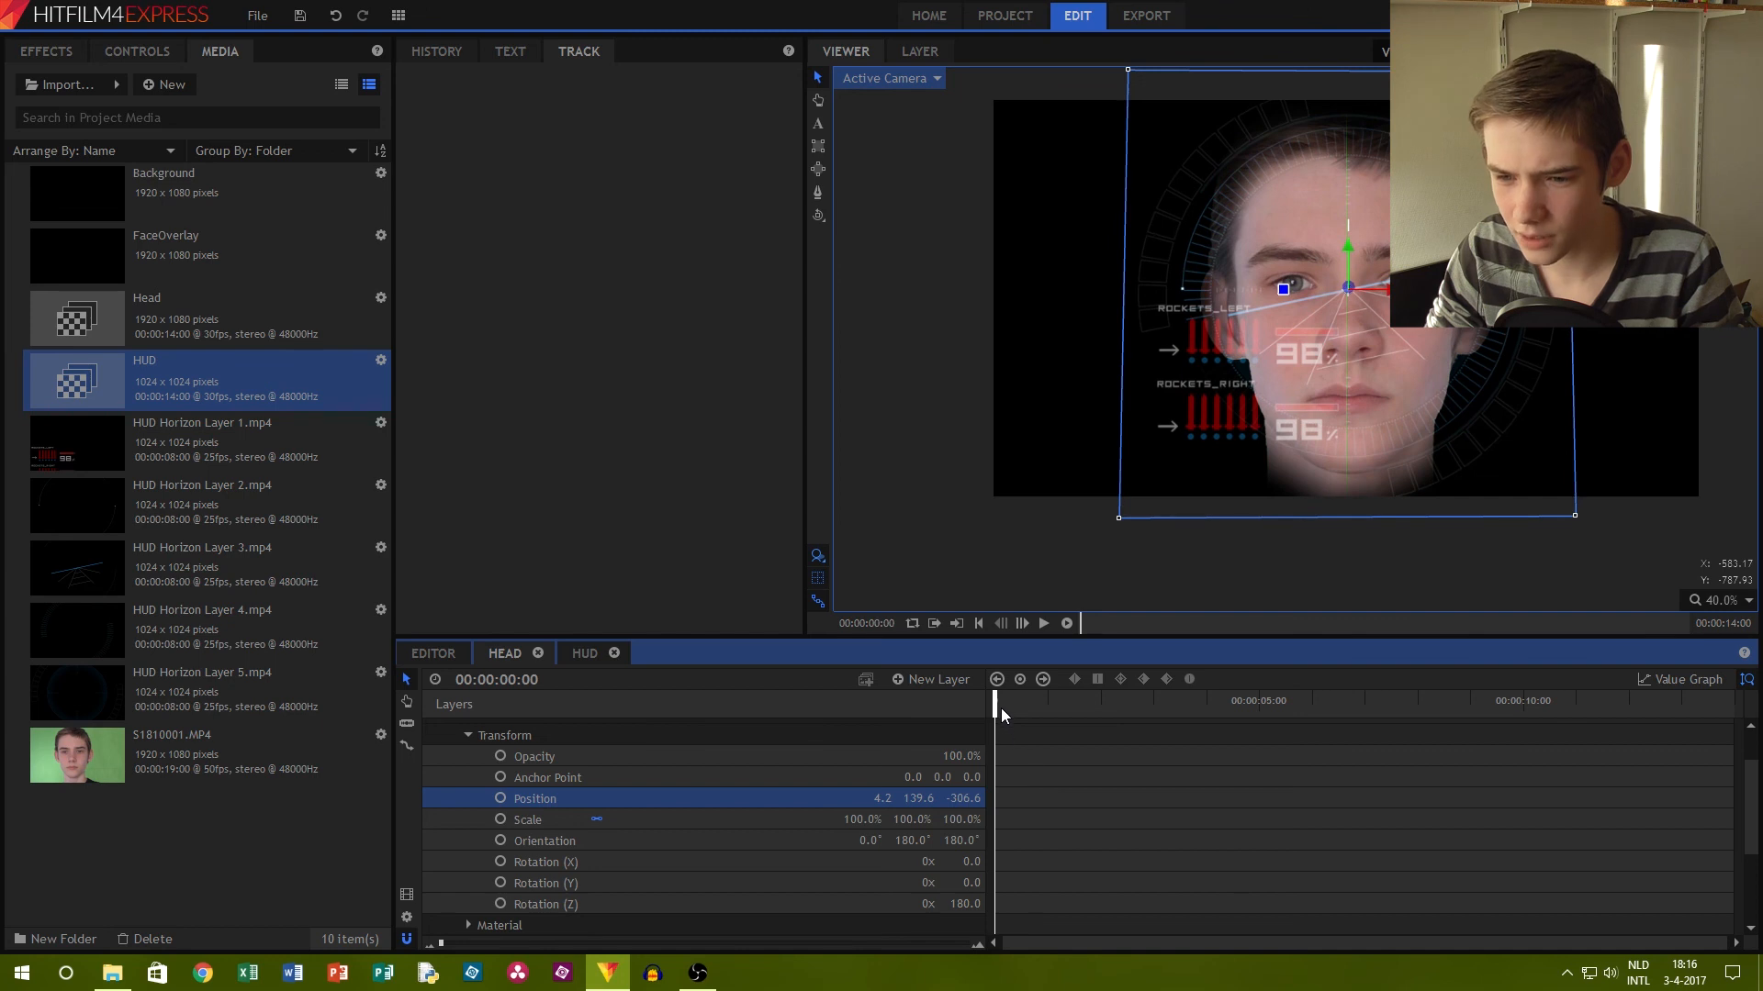
pyautogui.moveTo(1022, 706); pyautogui.dragTo(1122, 710)
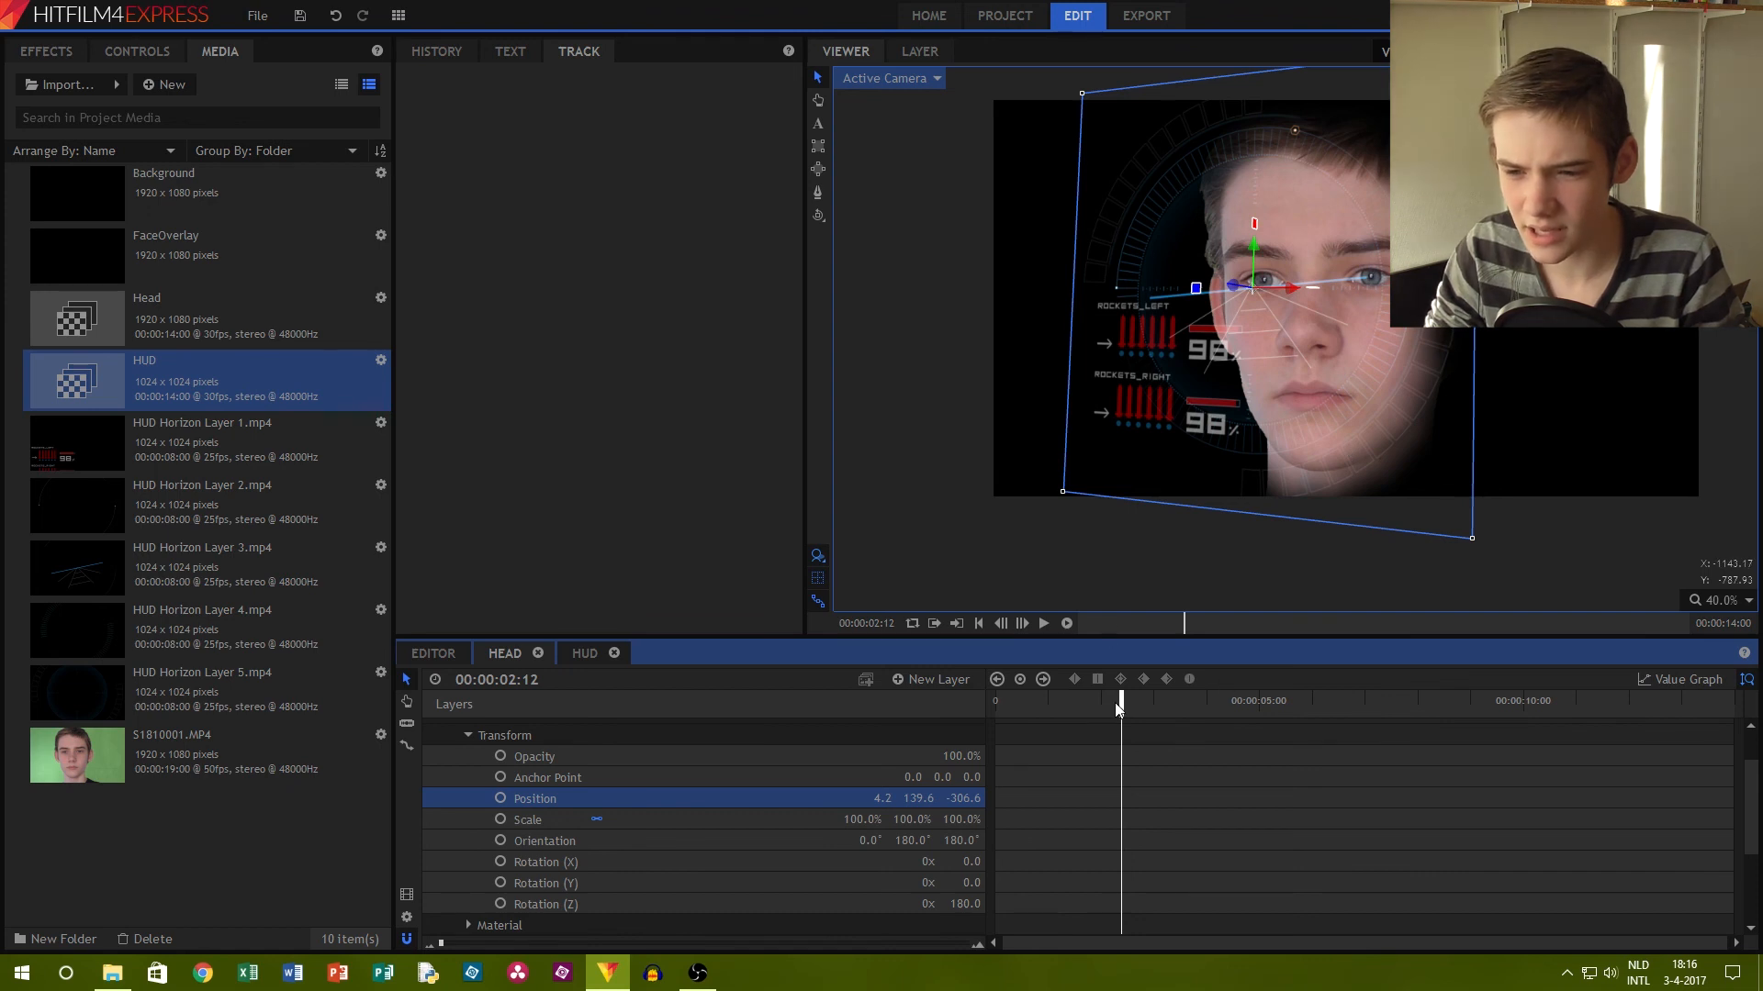
pyautogui.moveTo(1166, 704); pyautogui.dragTo(1652, 710)
pyautogui.moveTo(1187, 772); pyautogui.dragTo(608, 718)
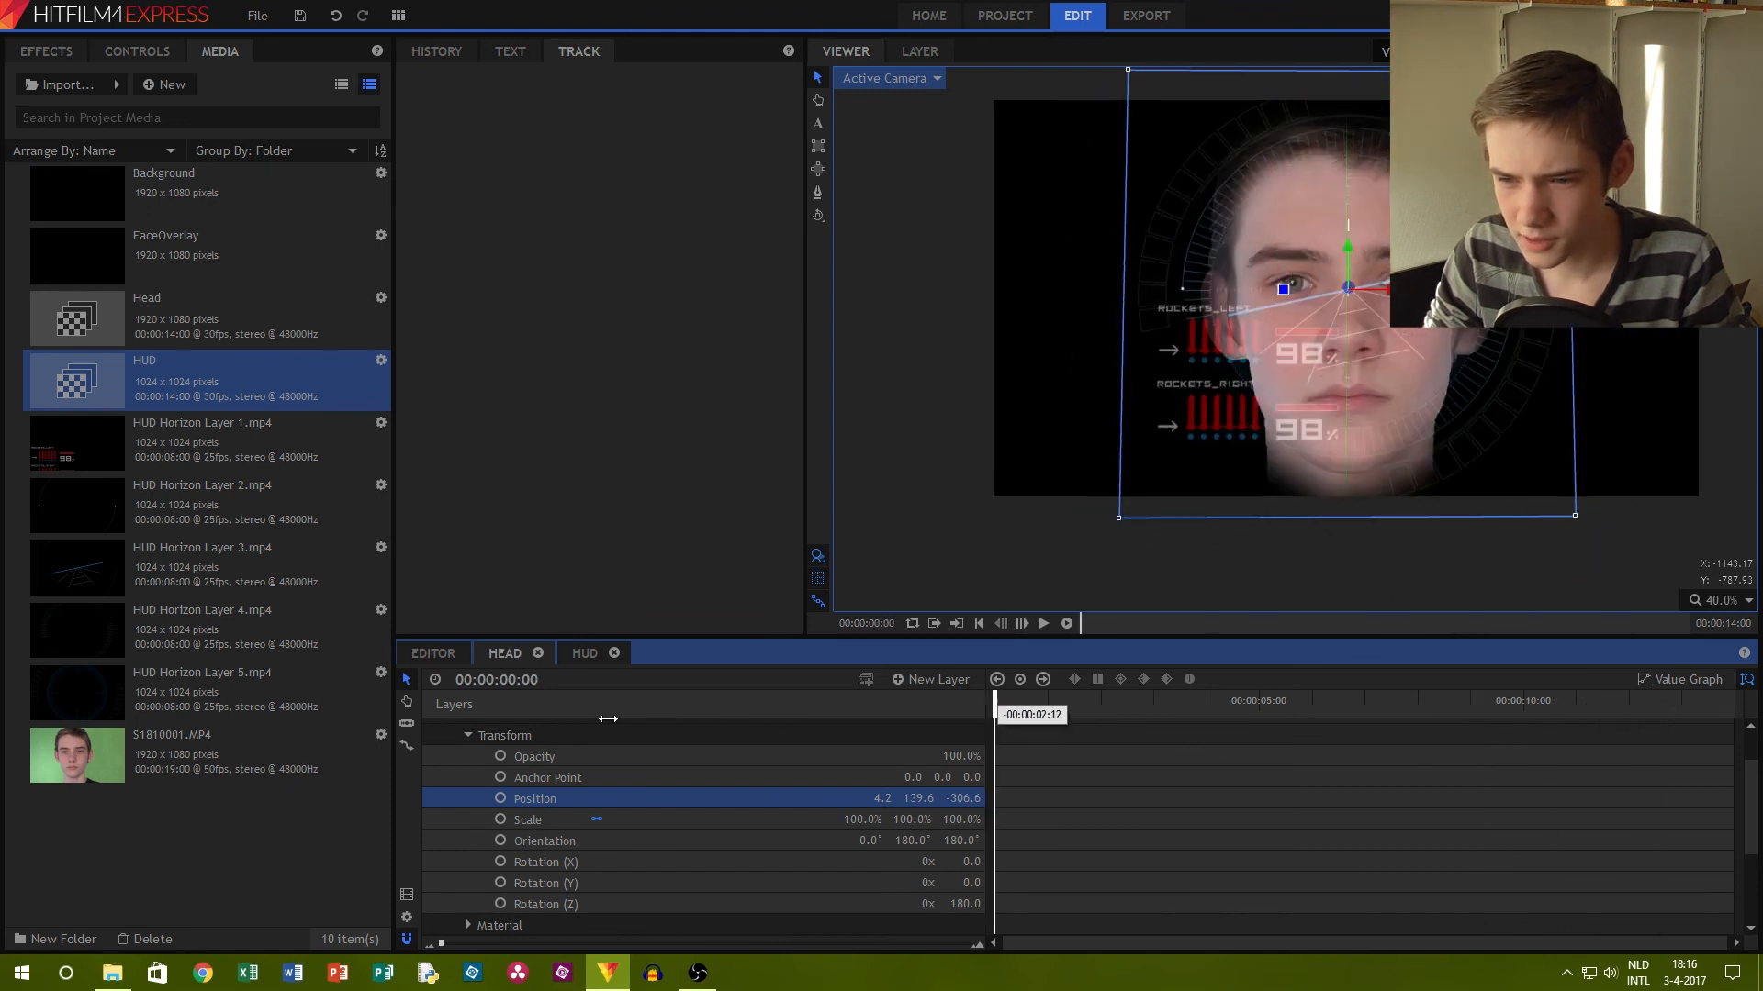